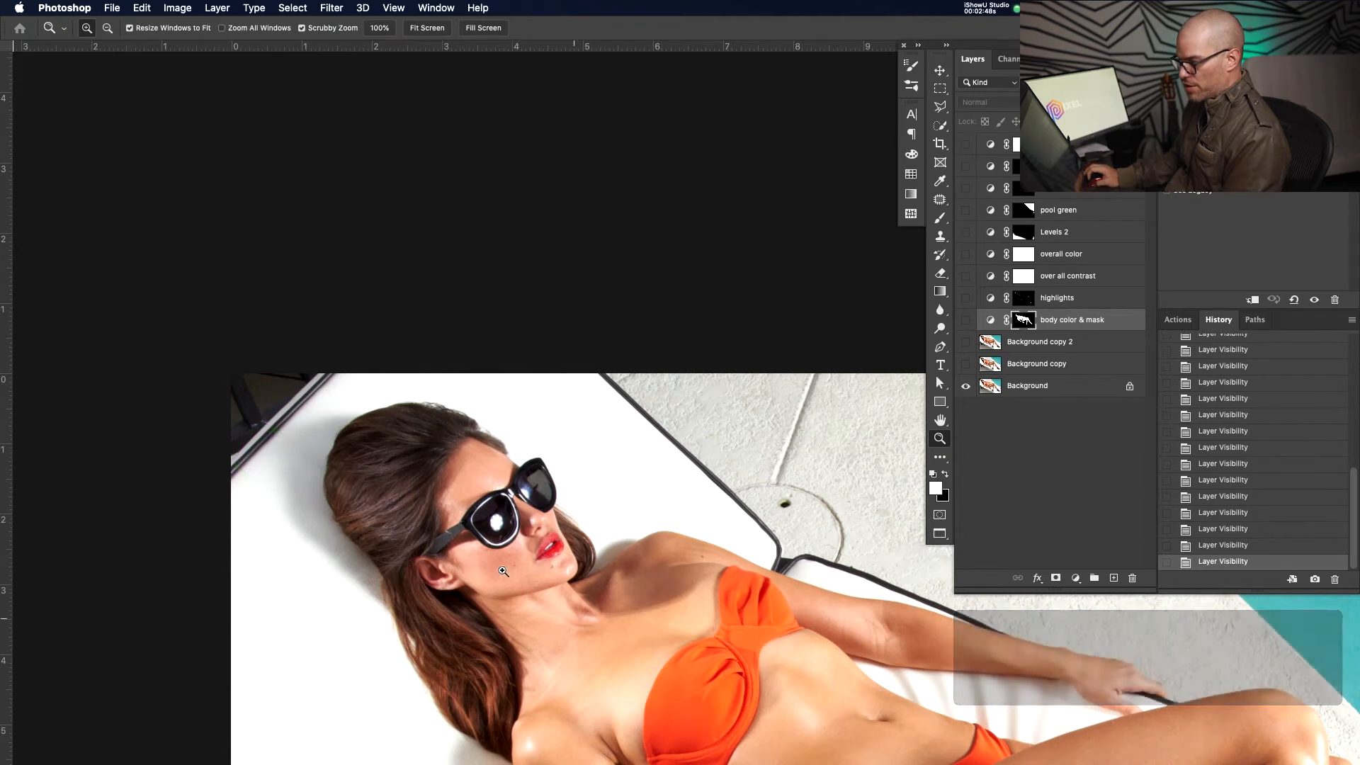
Duplicate the Background layer with Cmd+J to get a copy to retouch on
{"action": "left_click_drag", "start_coordinate": [544, 557], "coordinate": [552, 477]}
{"action": "left_click_drag", "start_coordinate": [413, 542], "coordinate": [373, 449]}
{"action": "left_click", "coordinate": [1039, 393]}
{"action": "left_click_drag", "start_coordinate": [655, 478], "coordinate": [558, 440]}
{"action": "key", "text": "super+j"}
Bring the lower floor into view and set up the Healing Brush at size 80
{"action": "left_click_drag", "start_coordinate": [218, 446], "coordinate": [361, 434]}
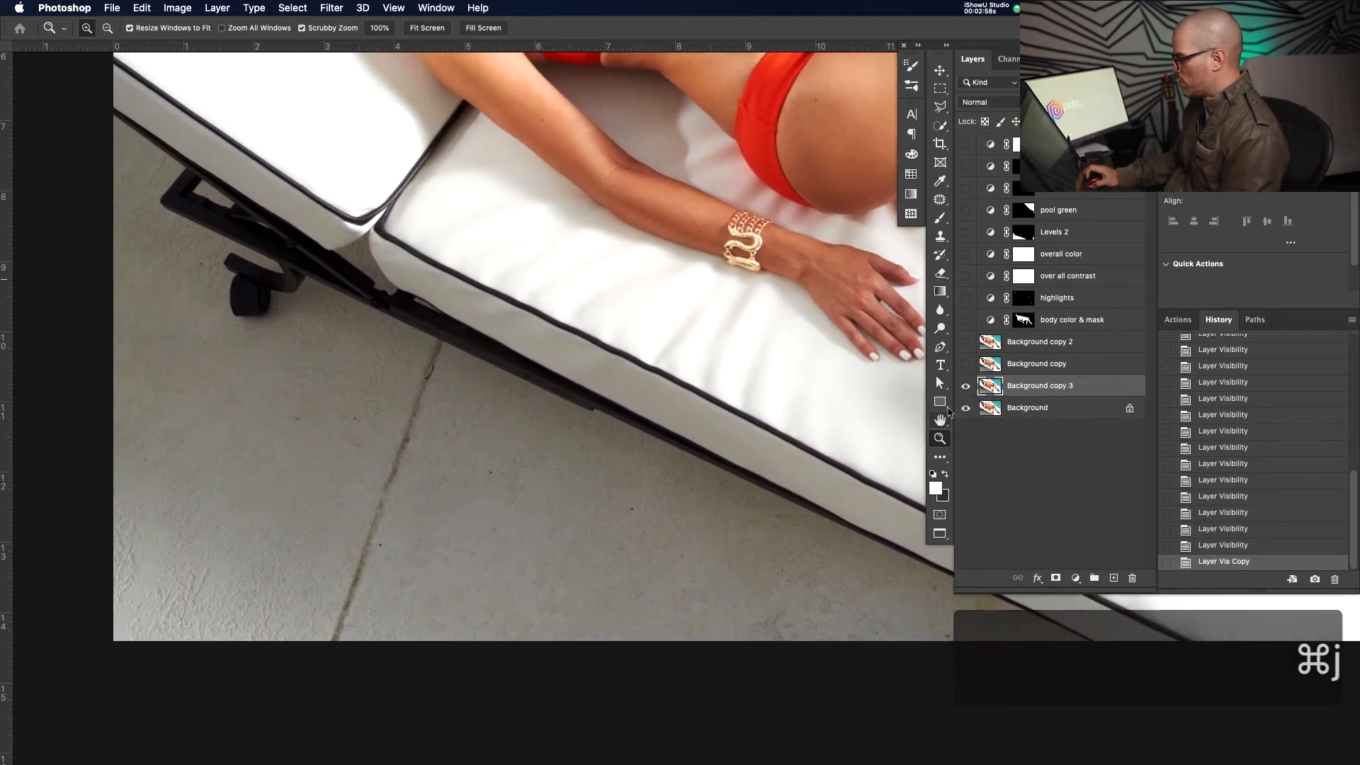
{"action": "left_click", "coordinate": [940, 201]}
{"action": "mouse_move", "coordinate": [941, 204]}
{"action": "left_mouse_down"}
{"action": "mouse_move", "coordinate": [980, 251]}
{"action": "mouse_move", "coordinate": [990, 212]}
{"action": "left_mouse_up"}
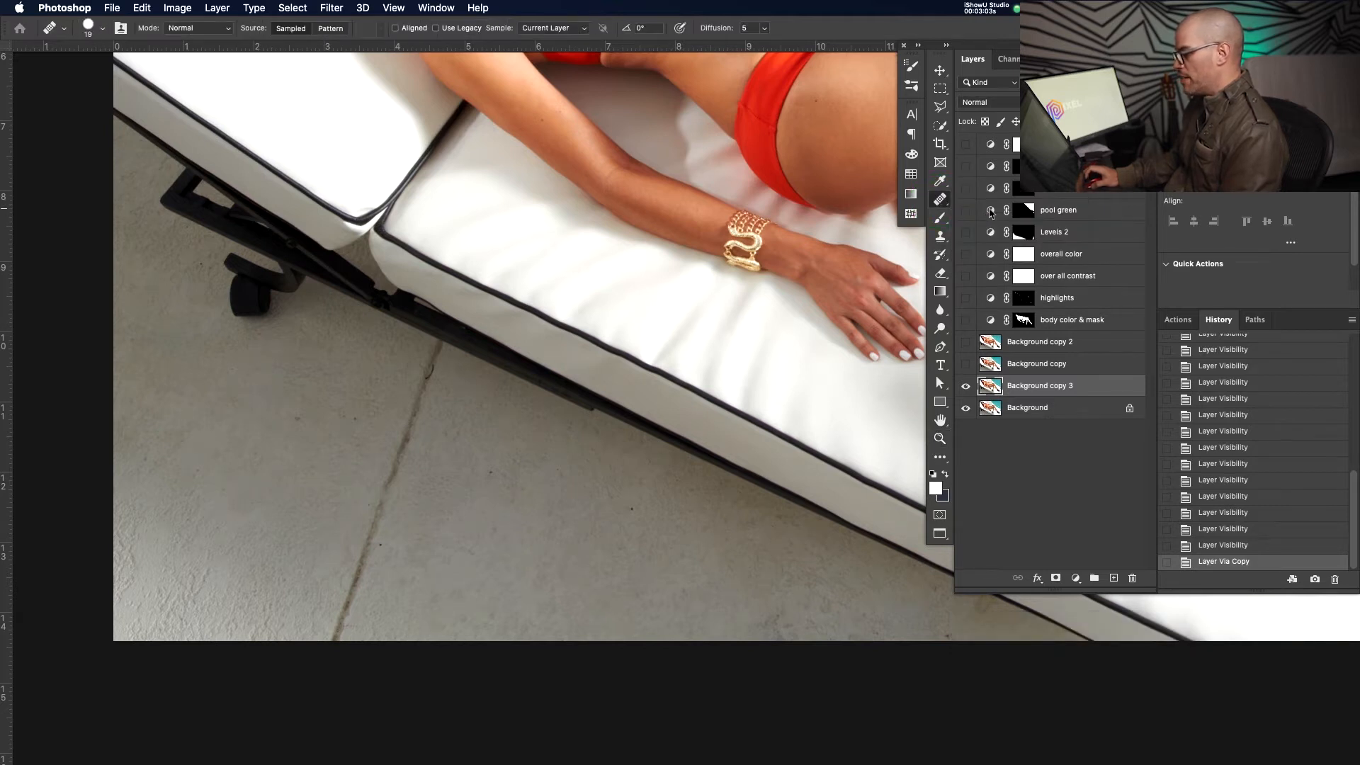
{"action": "left_click", "coordinate": [946, 206]}
{"action": "left_click", "coordinate": [985, 212]}
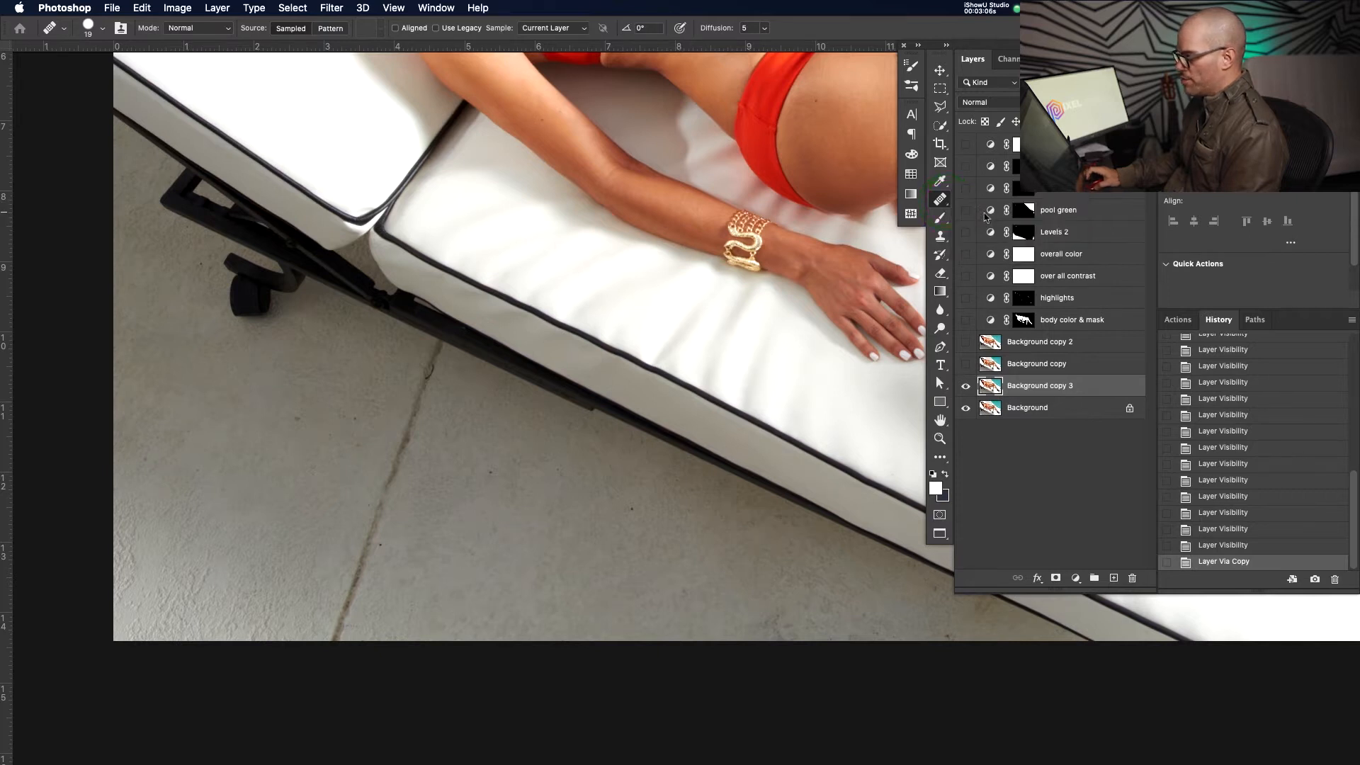
{"action": "key", "text": "bracketright"}
{"action": "key", "text": "bracketright"}
{"action": "key", "text": "bracketright"}
{"action": "key", "text": "bracketright"}
{"action": "key", "text": "bracketright"}
{"action": "key", "text": "bracketright"}
{"action": "key", "text": "bracketright"}
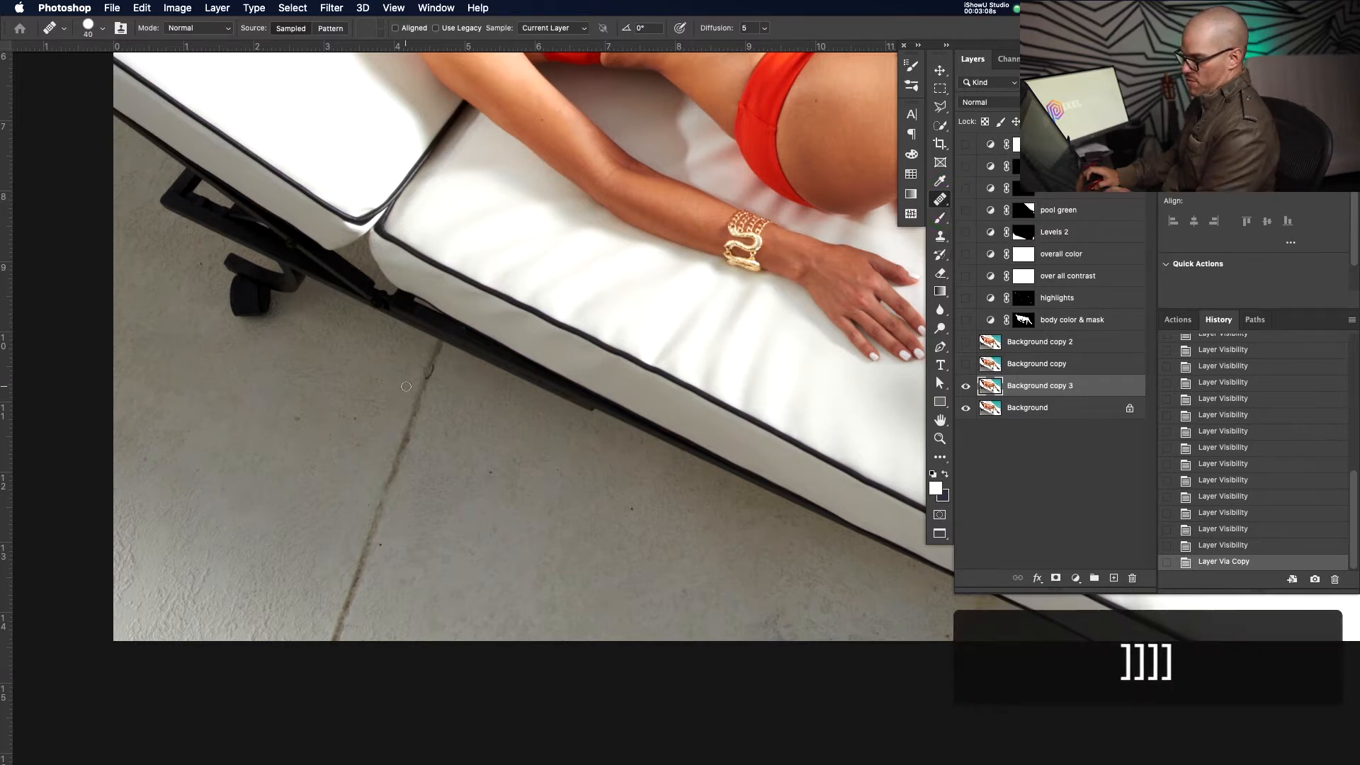
{"action": "key", "text": "bracketright"}
{"action": "key", "text": "bracketright"}
{"action": "key", "text": "bracketright"}
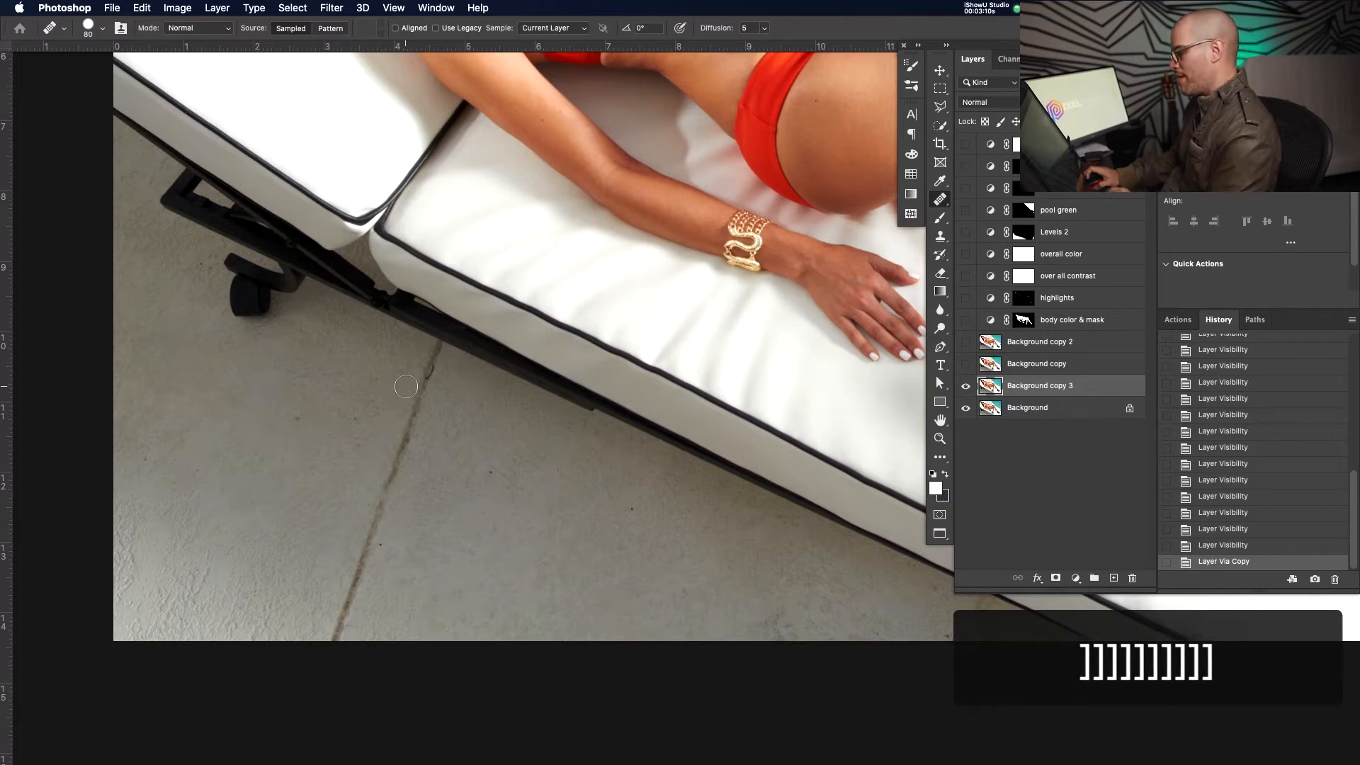
Switch to the Patch Tool and begin outlining the scuff on the floor
{"action": "right_click", "coordinate": [940, 199]}
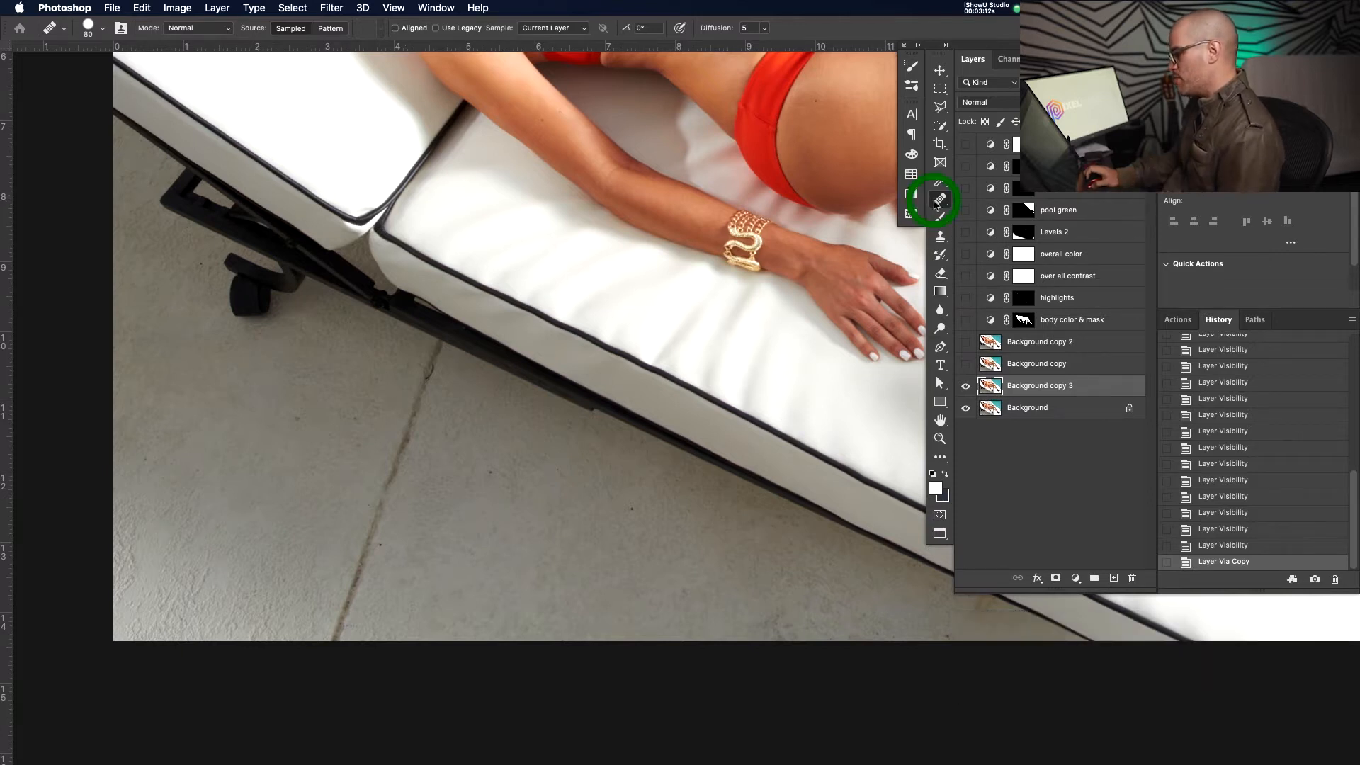
{"action": "left_click", "coordinate": [981, 225]}
{"action": "left_click_drag", "start_coordinate": [445, 349], "coordinate": [381, 459]}
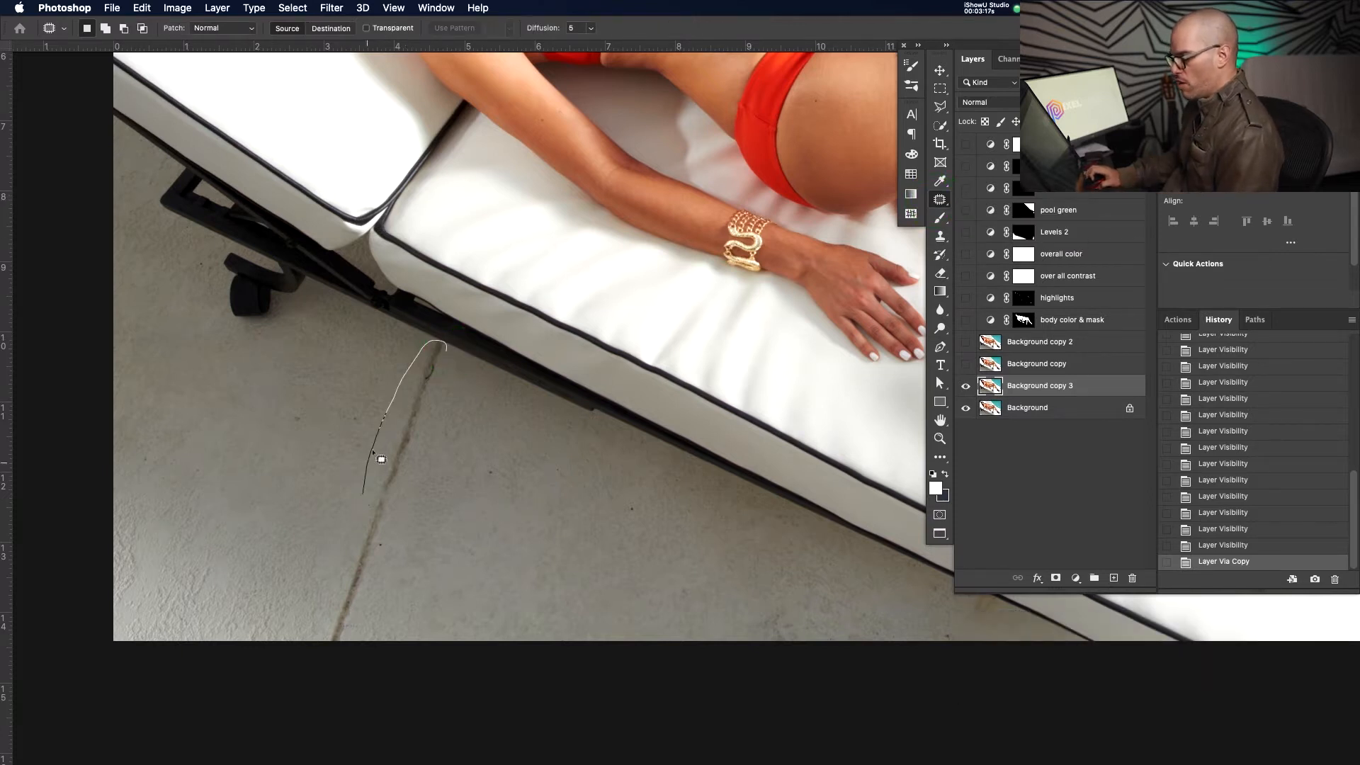
Close the outline around the floor scuff, patch it with clean floor, and deselect
{"action": "left_click_drag", "start_coordinate": [328, 651], "coordinate": [412, 608]}
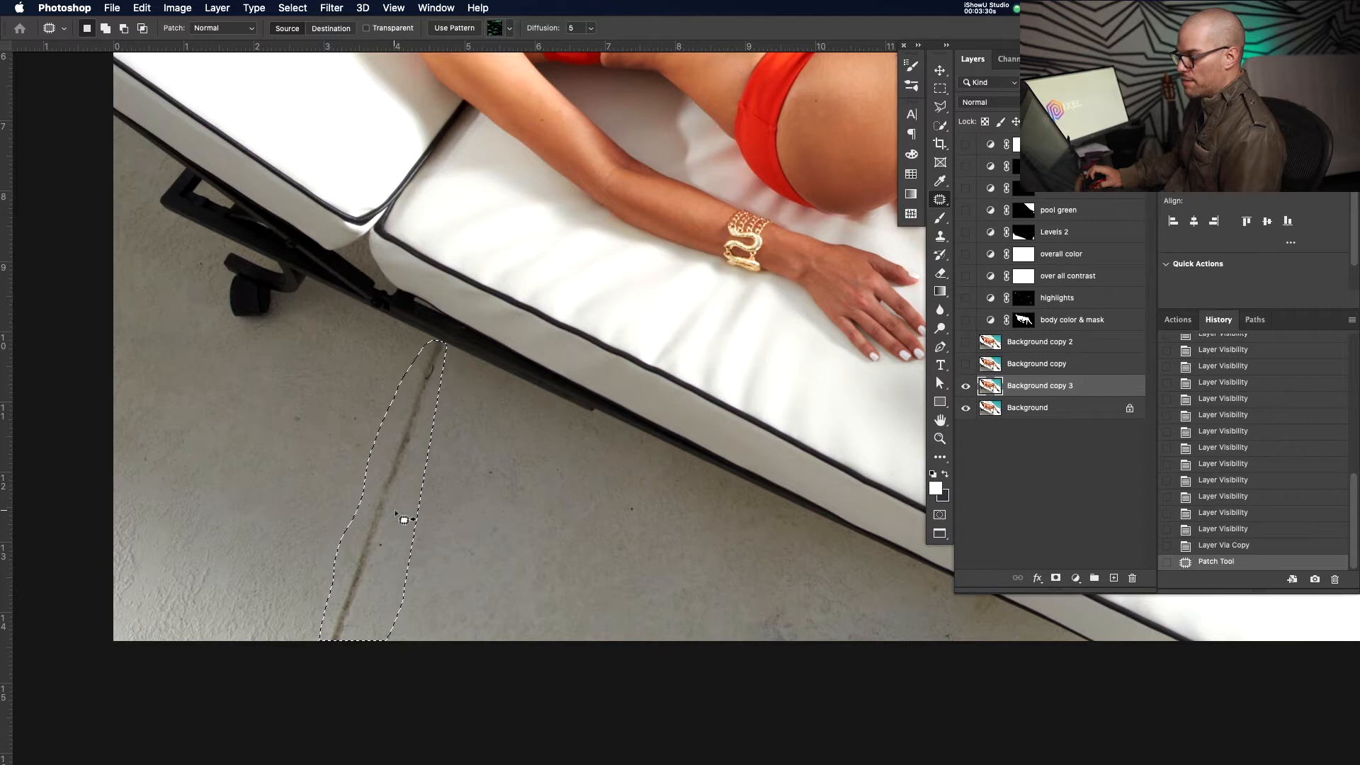
{"action": "left_click_drag", "start_coordinate": [386, 509], "coordinate": [321, 509]}
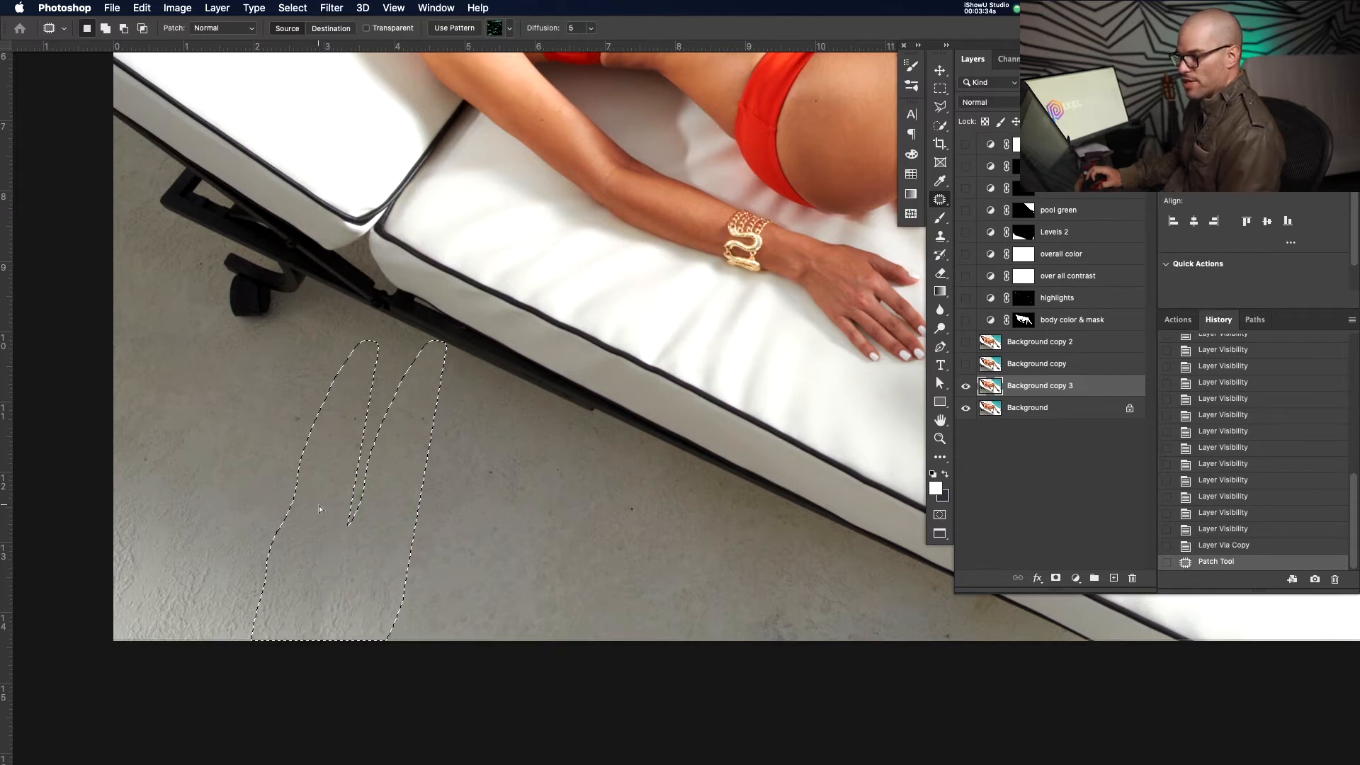
{"action": "left_click_drag", "start_coordinate": [318, 504], "coordinate": [319, 504]}
{"action": "left_click", "coordinate": [502, 532]}
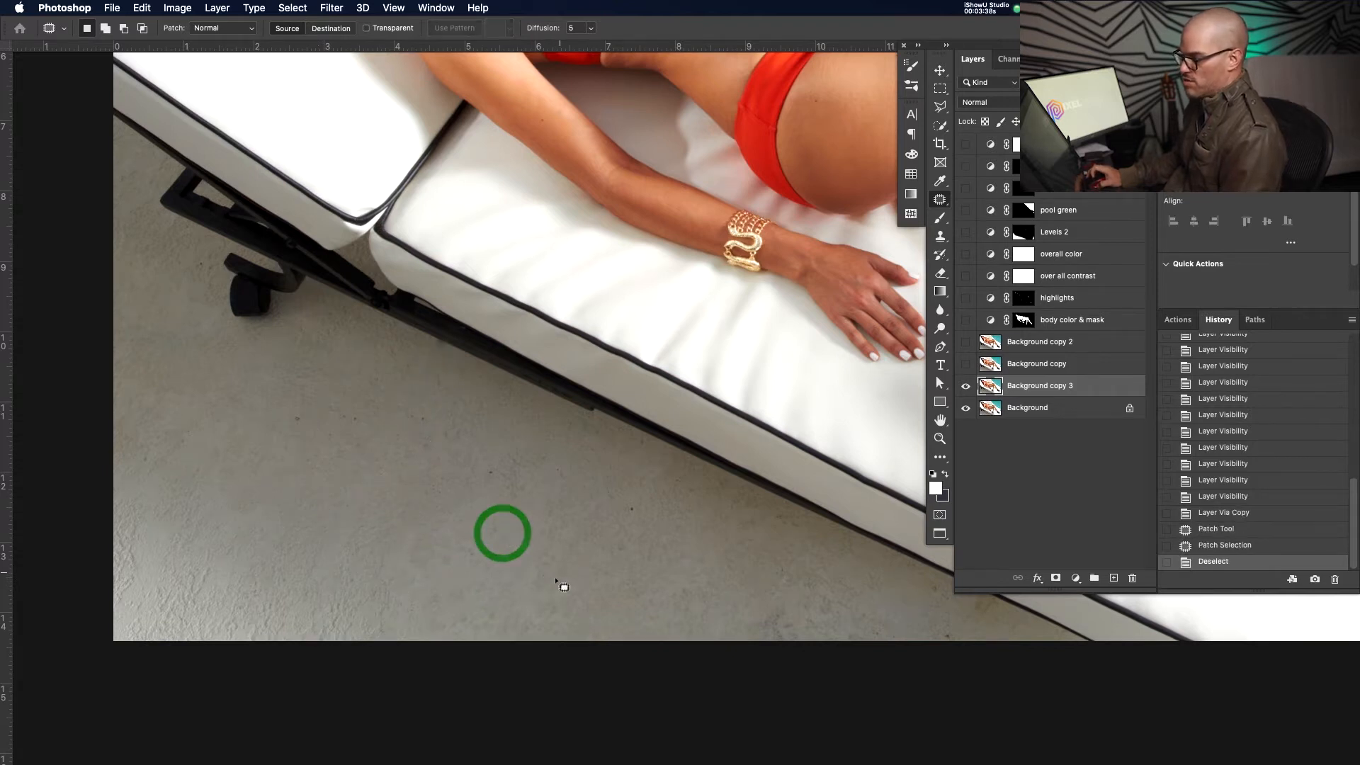
Zoom in to inspect the patched floor, then undo the patch to restore the selection
{"action": "key", "text": "z"}
{"action": "mouse_move", "coordinate": [507, 479]}
{"action": "left_mouse_down"}
{"action": "mouse_move", "coordinate": [476, 490]}
{"action": "mouse_move", "coordinate": [516, 475]}
{"action": "left_mouse_up"}
{"action": "key", "text": "space"}
{"action": "left_click_drag", "start_coordinate": [451, 505], "coordinate": [541, 509]}
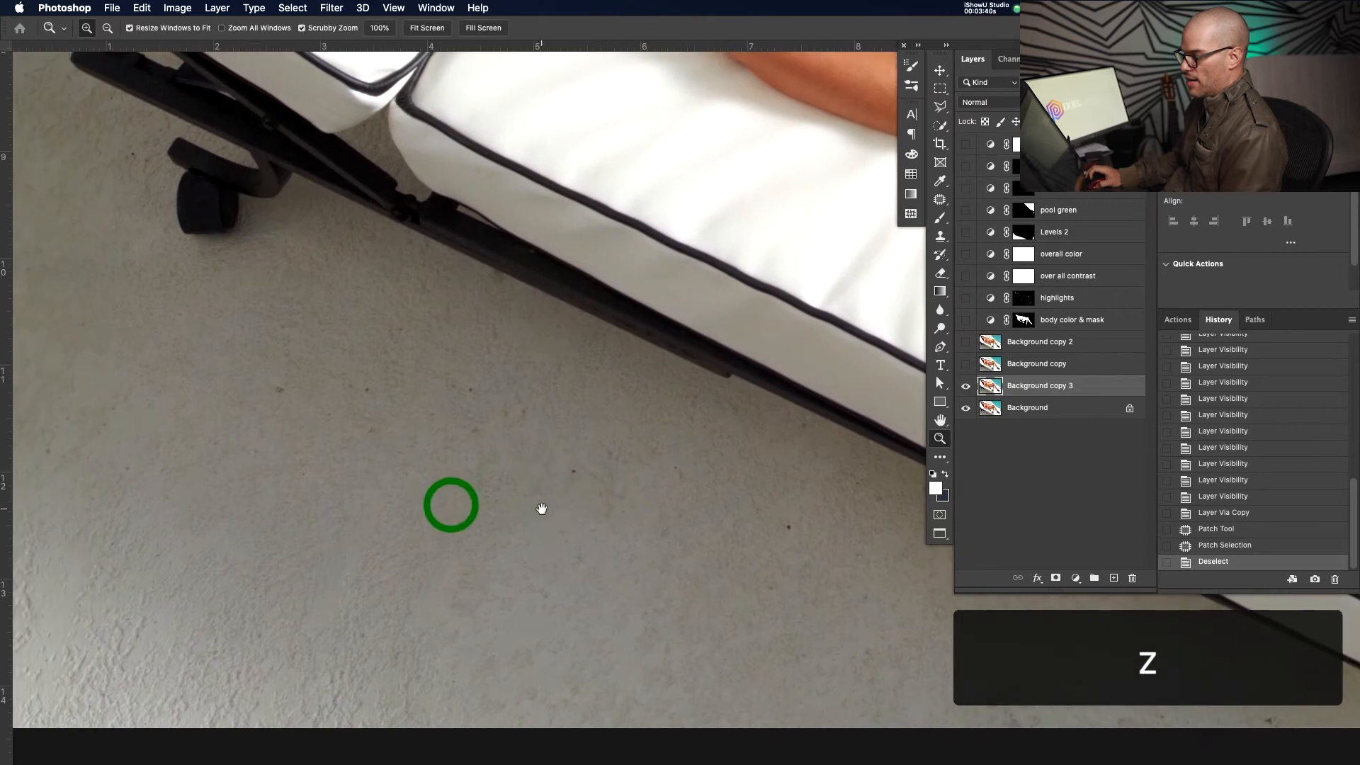
{"action": "left_click_drag", "start_coordinate": [497, 452], "coordinate": [486, 480]}
{"action": "key", "text": "space"}
{"action": "left_click_drag", "start_coordinate": [486, 480], "coordinate": [536, 467]}
{"action": "key", "text": "space"}
{"action": "left_click_drag", "start_coordinate": [560, 409], "coordinate": [548, 433]}
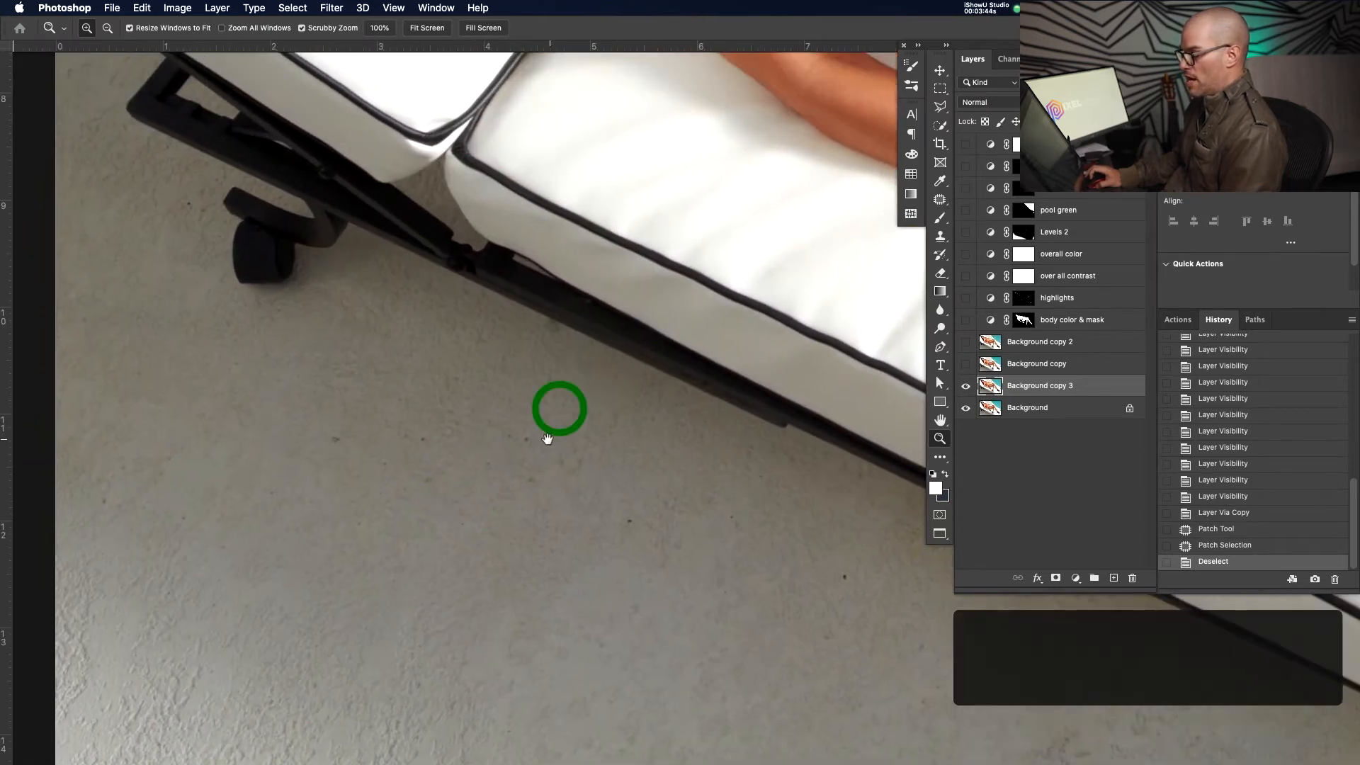
{"action": "mouse_move", "coordinate": [555, 322]}
{"action": "left_mouse_down"}
{"action": "mouse_move", "coordinate": [638, 295]}
{"action": "mouse_move", "coordinate": [572, 339]}
{"action": "mouse_move", "coordinate": [555, 324]}
{"action": "left_mouse_up"}
{"action": "key", "text": "space"}
{"action": "key", "text": "super+z"}
{"action": "key", "text": "super+z"}
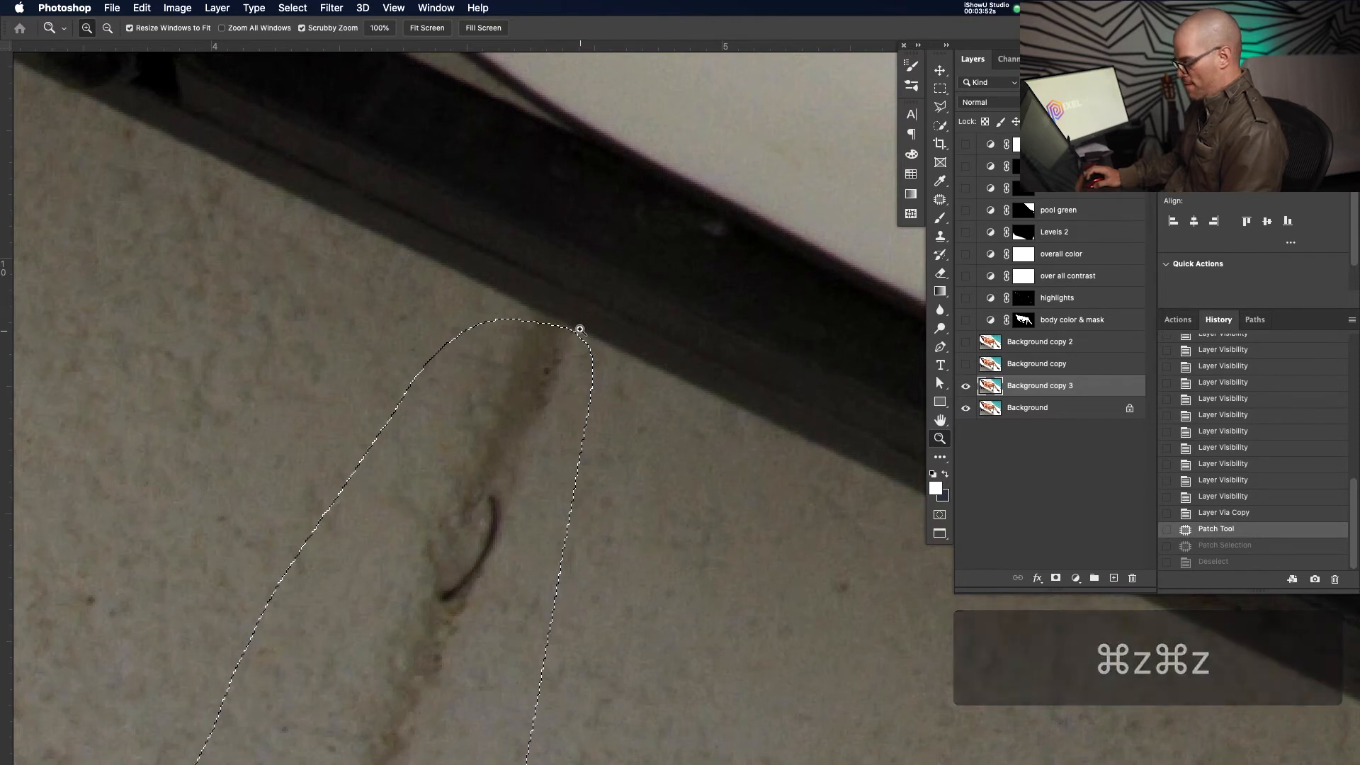
Patch the selected scuff with clean floor, discarding a first attempt sampled from above
{"action": "key", "text": "j"}
{"action": "left_click_drag", "start_coordinate": [586, 349], "coordinate": [579, 339]}
{"action": "key", "text": "super+z"}
{"action": "key", "text": "j"}
{"action": "left_click_drag", "start_coordinate": [587, 362], "coordinate": [542, 320]}
{"action": "left_click_drag", "start_coordinate": [495, 394], "coordinate": [471, 432]}
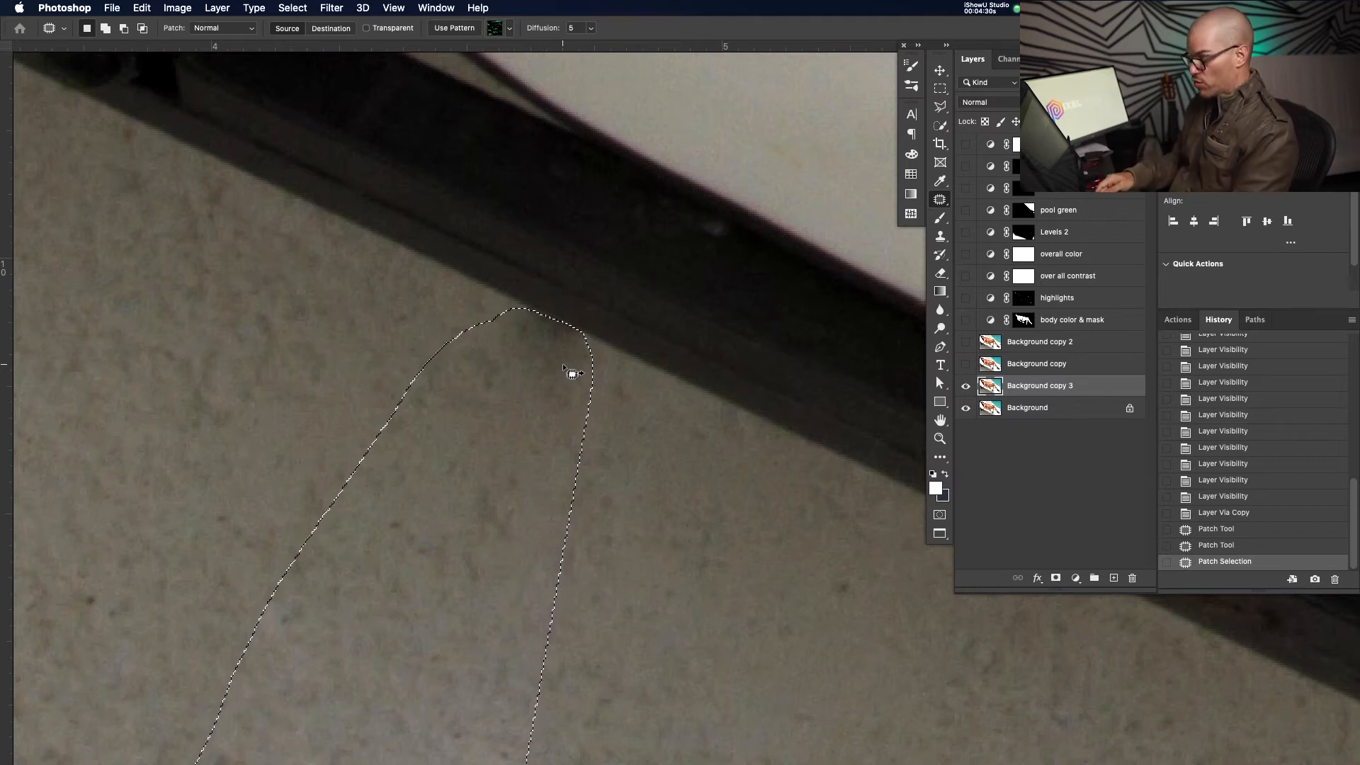
Zoom in on the scuff selection and patch it with clean floor from the left
{"action": "key", "text": "super+0"}
{"action": "key", "text": "z"}
{"action": "left_click_drag", "start_coordinate": [465, 631], "coordinate": [479, 582]}
{"action": "left_click_drag", "start_coordinate": [401, 520], "coordinate": [540, 475]}
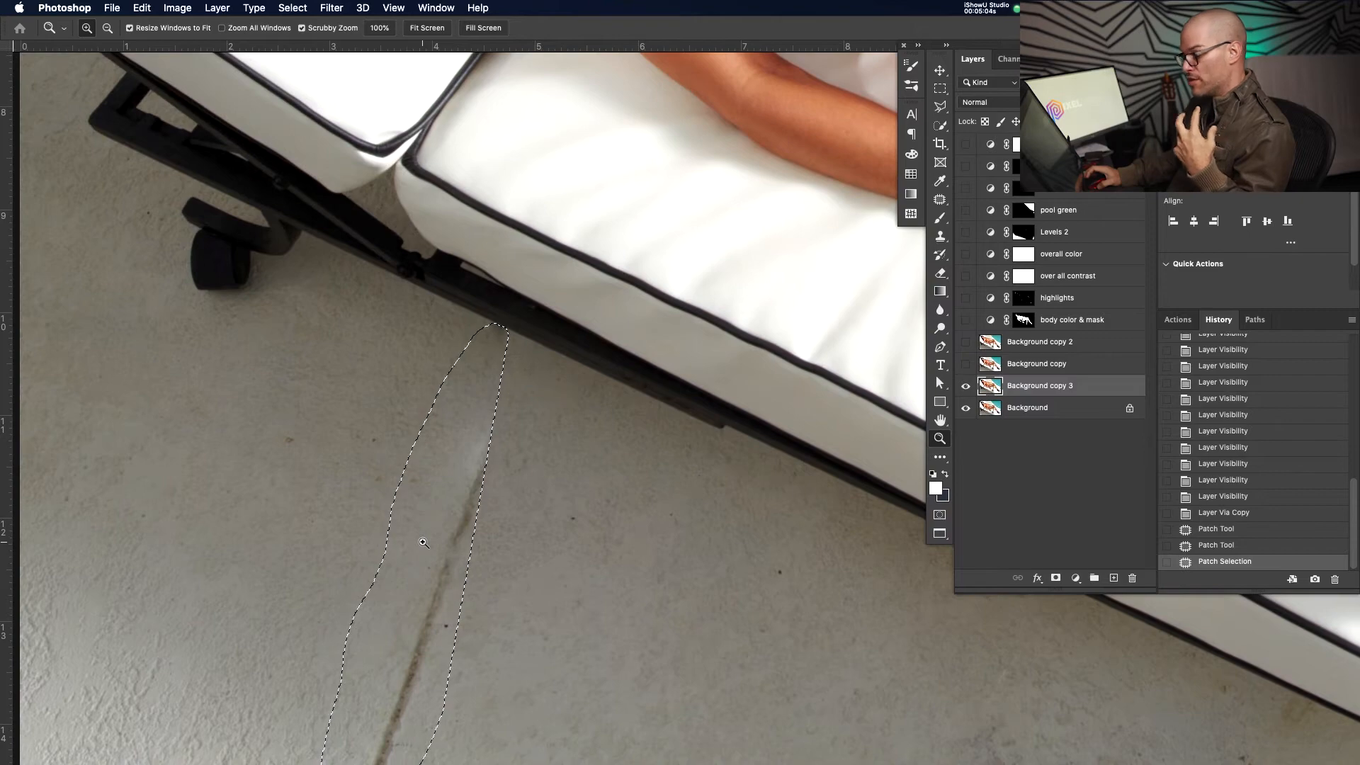
{"action": "key", "text": "j"}
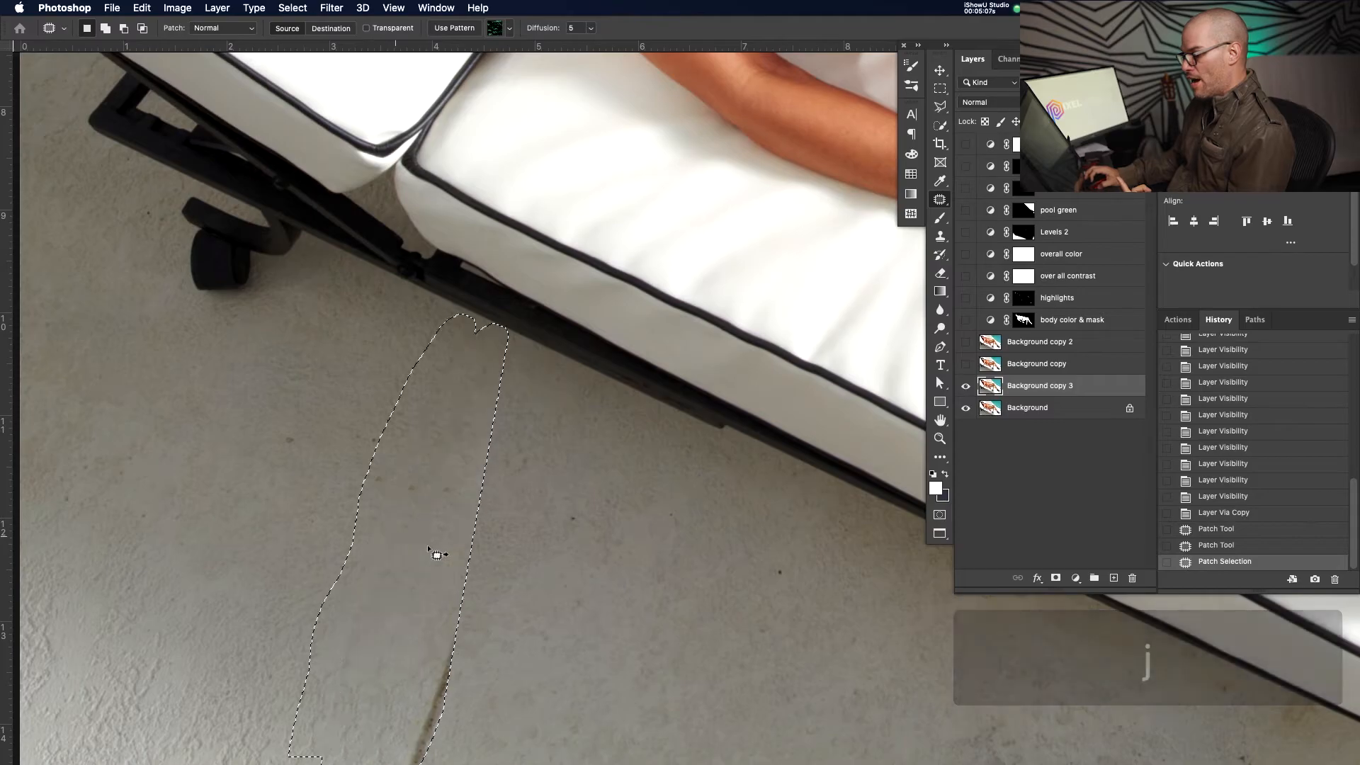
{"action": "left_click_drag", "start_coordinate": [428, 545], "coordinate": [308, 534]}
{"action": "left_click", "coordinate": [300, 527]}
Outline and patch the remaining scuff plus another mark further left
{"action": "left_click_drag", "start_coordinate": [349, 435], "coordinate": [450, 464]}
{"action": "left_click_drag", "start_coordinate": [423, 461], "coordinate": [441, 542]}
{"action": "left_click", "coordinate": [446, 559]}
{"action": "mouse_move", "coordinate": [356, 405]}
{"action": "left_mouse_down"}
{"action": "mouse_move", "coordinate": [260, 441]}
{"action": "mouse_move", "coordinate": [347, 478]}
{"action": "left_mouse_up"}
{"action": "left_click_drag", "start_coordinate": [325, 426], "coordinate": [348, 473]}
{"action": "left_click", "coordinate": [385, 495]}
Zoom in and out to inspect the repaired floor
{"action": "key", "text": "z"}
{"action": "left_click", "coordinate": [501, 364]}
{"action": "left_click", "coordinate": [501, 364]}
{"action": "left_click", "coordinate": [502, 410], "text": "alt"}
{"action": "left_click", "coordinate": [598, 425], "text": "alt"}
{"action": "mouse_move", "coordinate": [588, 424]}
{"action": "left_mouse_down"}
{"action": "mouse_move", "coordinate": [690, 398]}
{"action": "mouse_move", "coordinate": [599, 436]}
{"action": "left_mouse_up"}
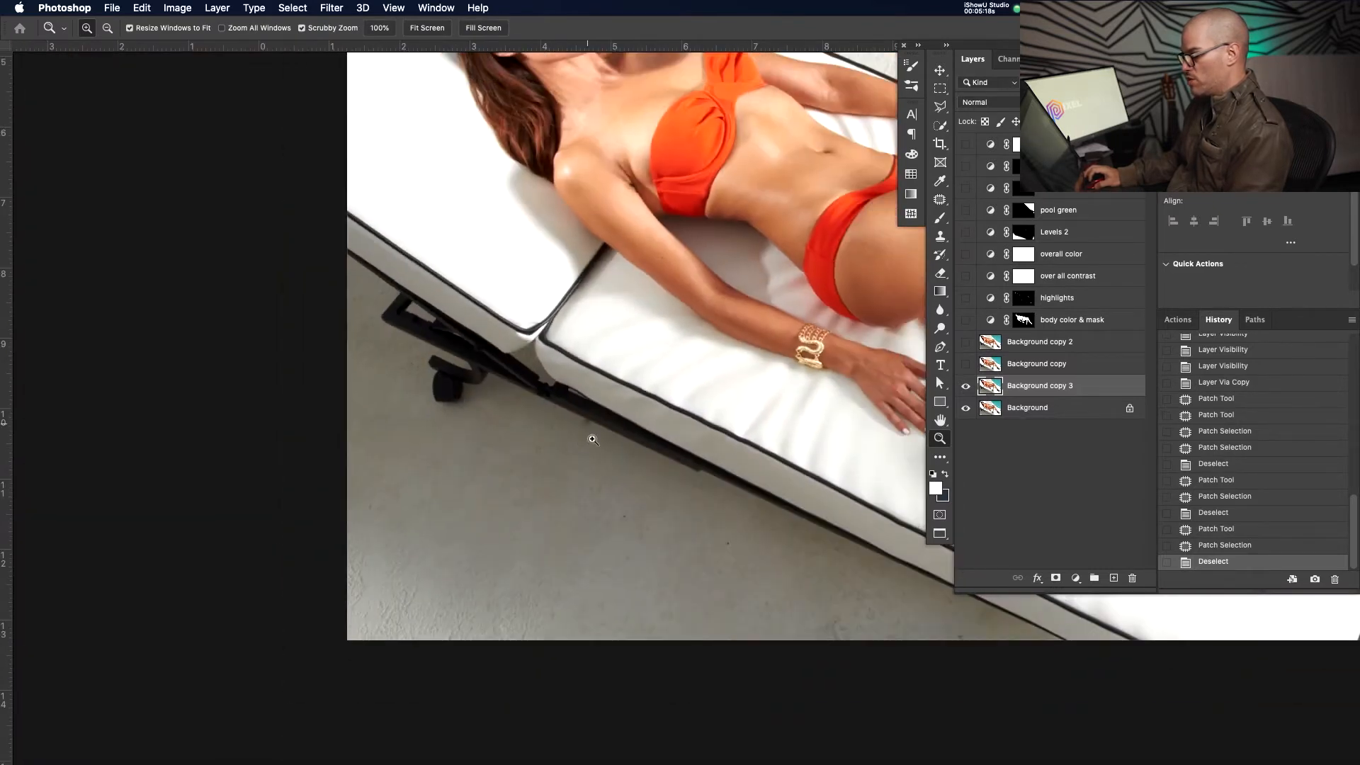
Review the repaired floor, then zoom in close on the lounger's base for cloning
{"action": "left_click", "coordinate": [673, 433], "text": "alt"}
{"action": "left_click_drag", "start_coordinate": [685, 452], "coordinate": [464, 493]}
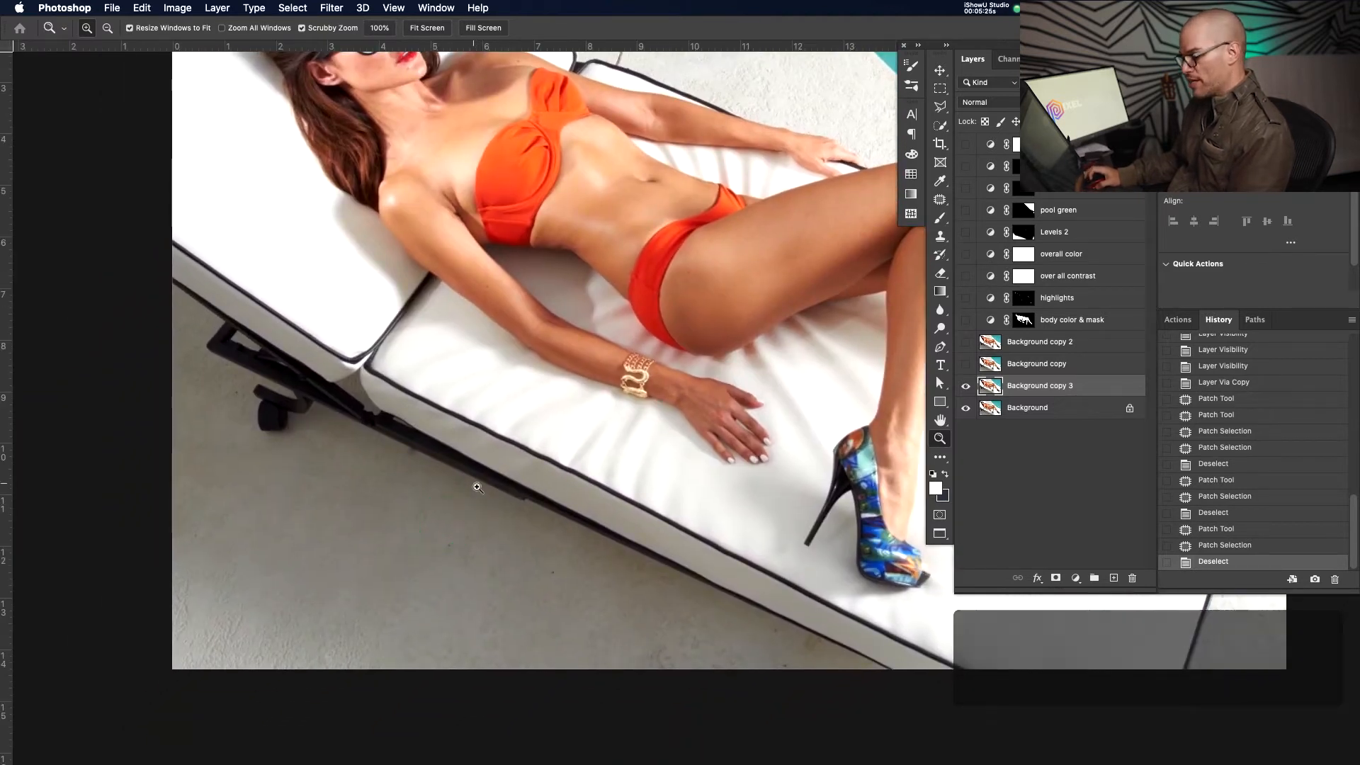
{"action": "left_click", "coordinate": [395, 456]}
{"action": "left_click", "coordinate": [941, 235]}
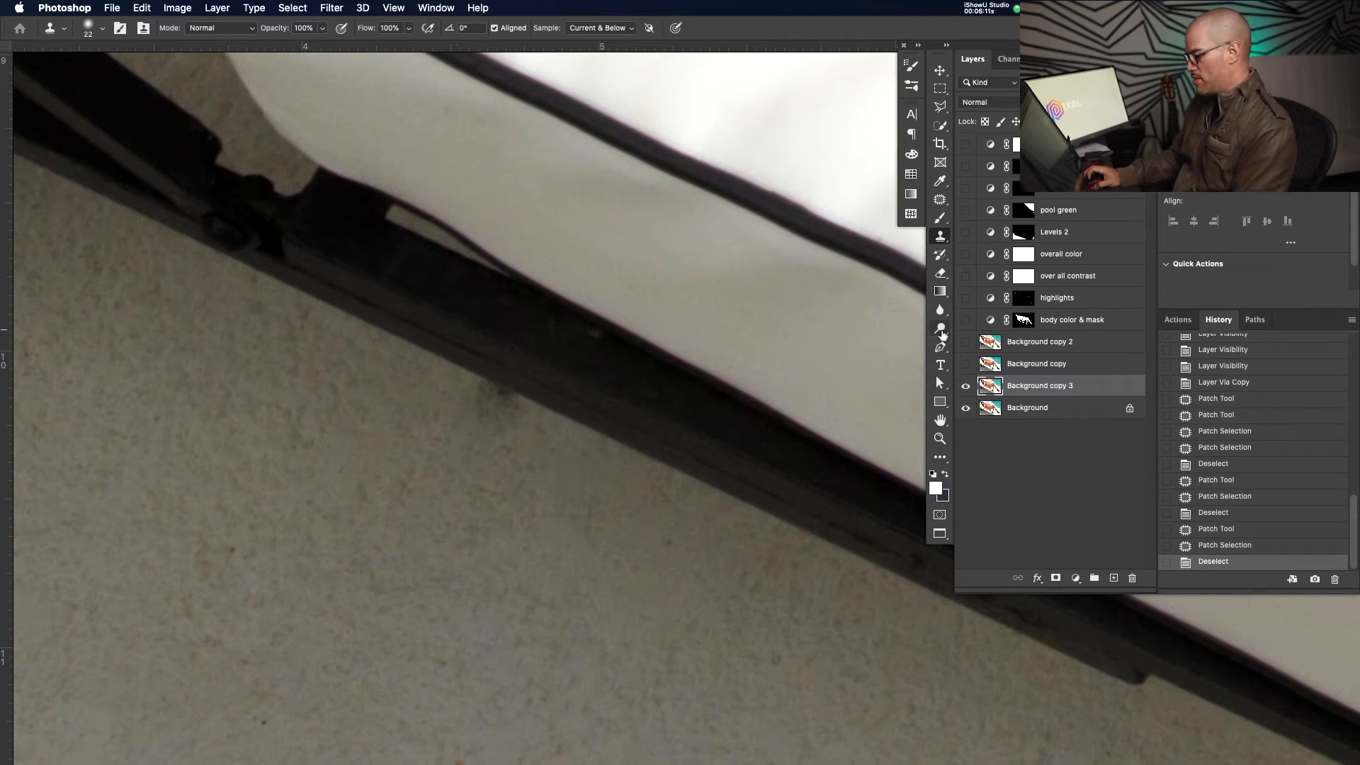
{"action": "key", "text": "s"}
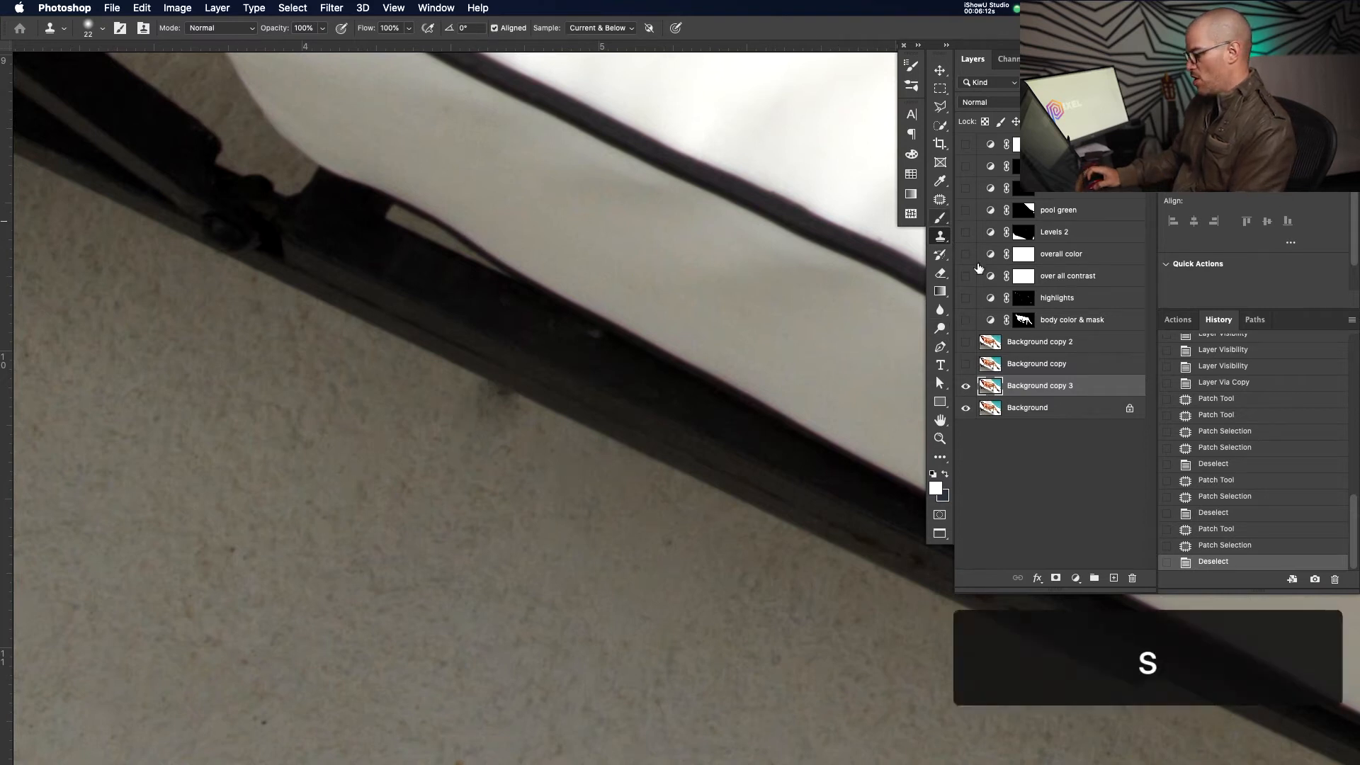
Set the Clone Stamp brush to 53 and sample a source on clean floor
{"action": "left_click", "coordinate": [941, 238]}
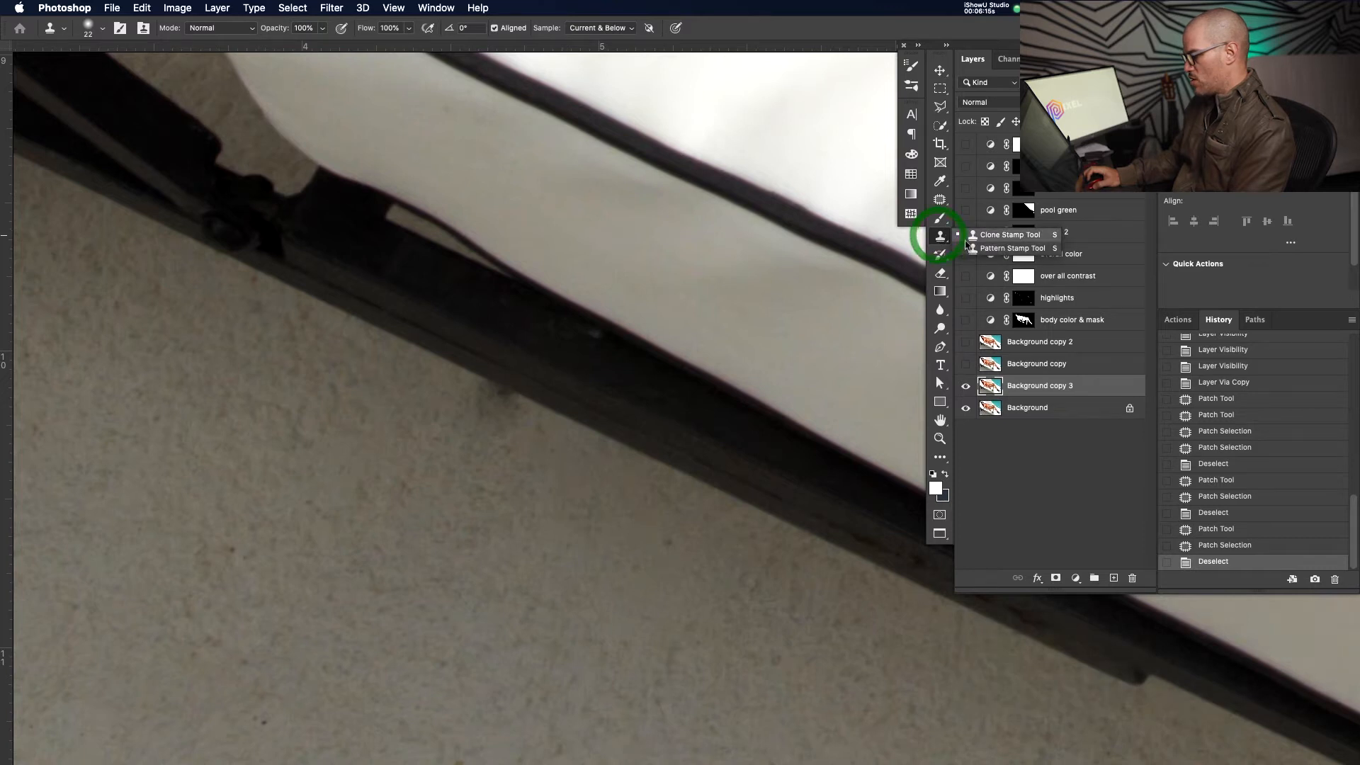
{"action": "left_click_drag", "start_coordinate": [333, 464], "coordinate": [349, 461], "text": "ctrl+alt"}
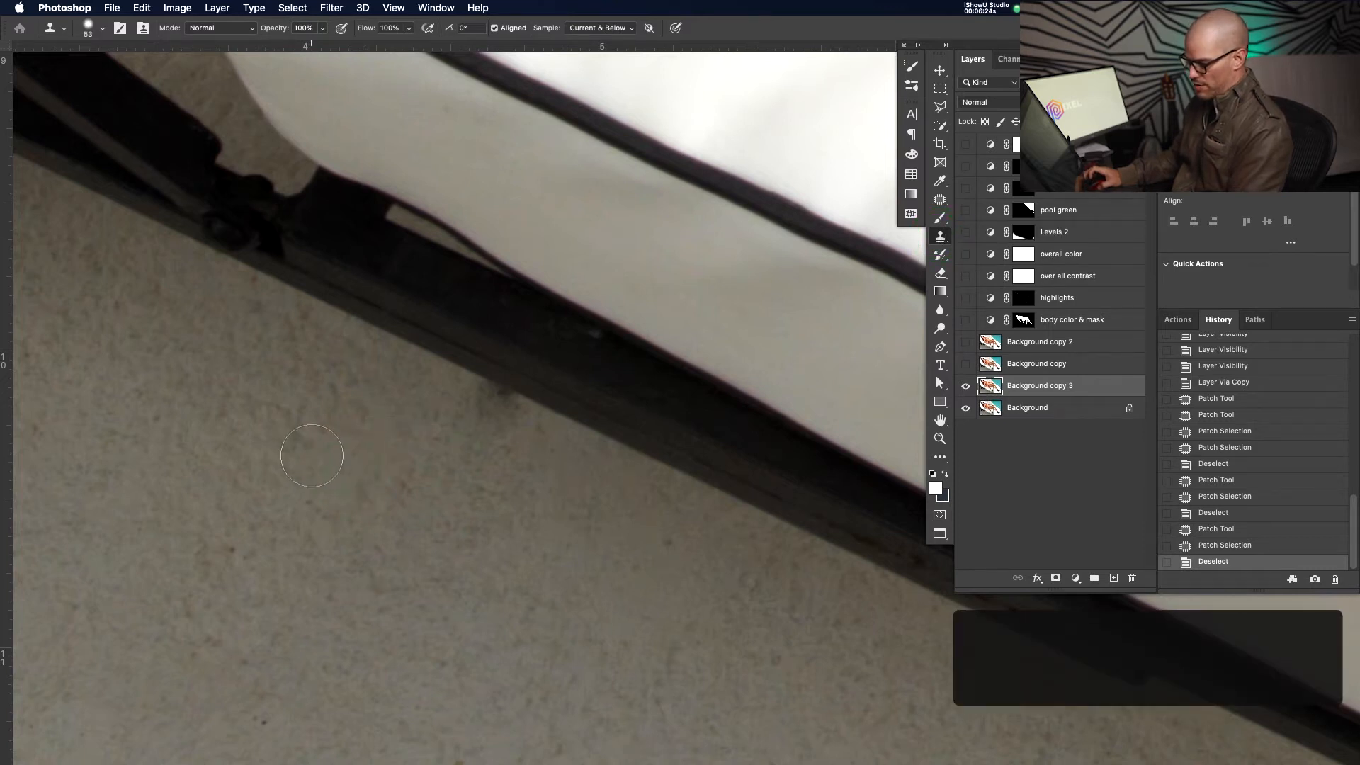
{"action": "key", "text": "alt"}
{"action": "key", "text": "alt"}
{"action": "left_click", "coordinate": [311, 472], "text": "alt"}
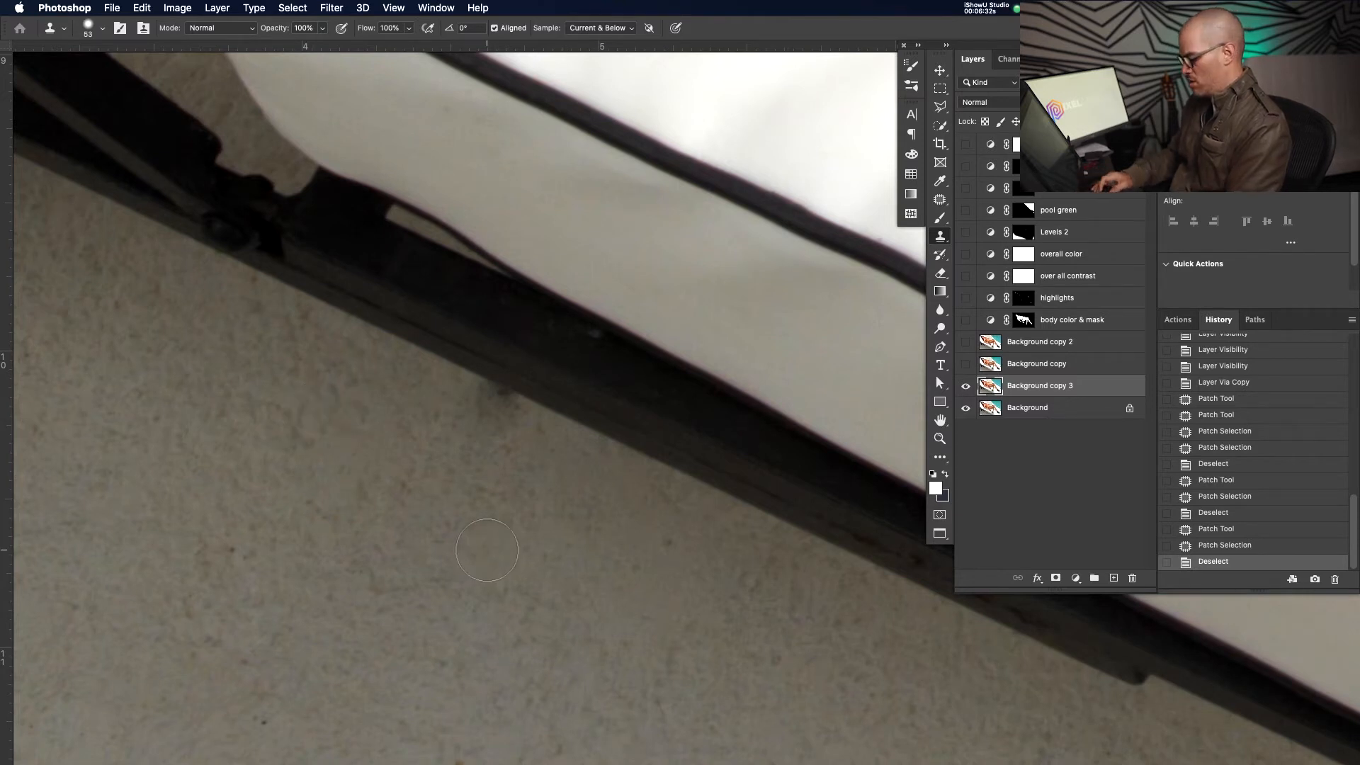
Zoom in heavily on the lounger's lower edge where it meets the floor
{"action": "key", "text": "super+0"}
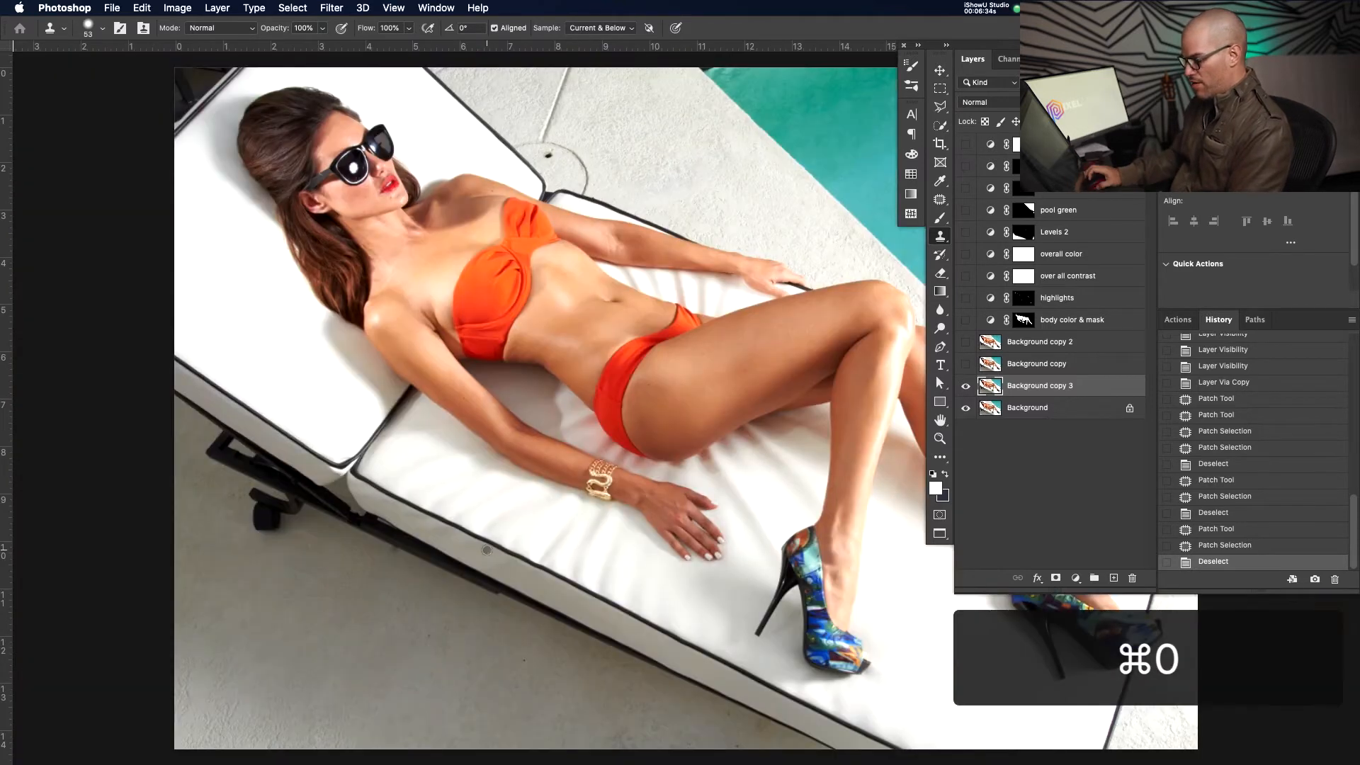
{"action": "left_click_drag", "start_coordinate": [431, 608], "coordinate": [455, 565]}
{"action": "key", "text": "z"}
{"action": "left_click", "coordinate": [415, 528]}
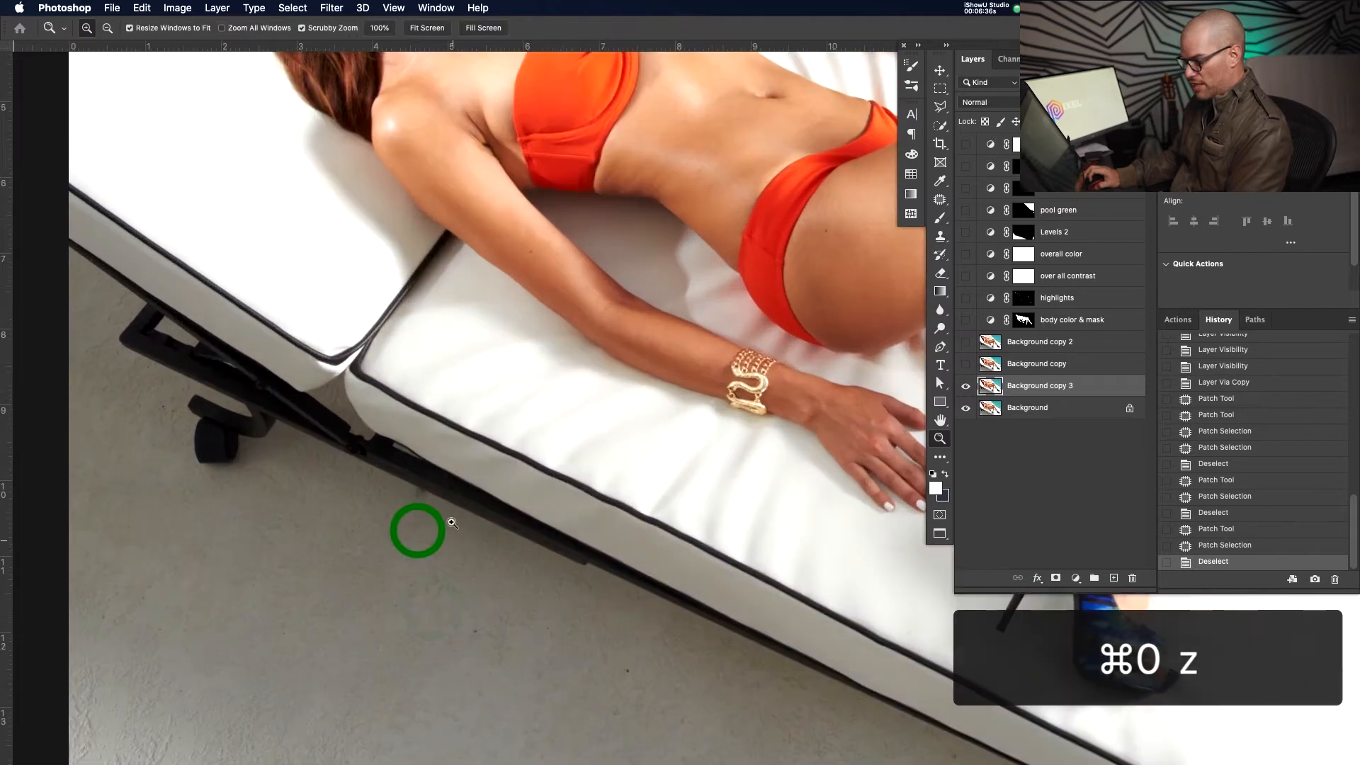
{"action": "left_click", "coordinate": [458, 550]}
{"action": "left_click", "coordinate": [515, 432]}
{"action": "left_click_drag", "start_coordinate": [559, 459], "coordinate": [577, 420]}
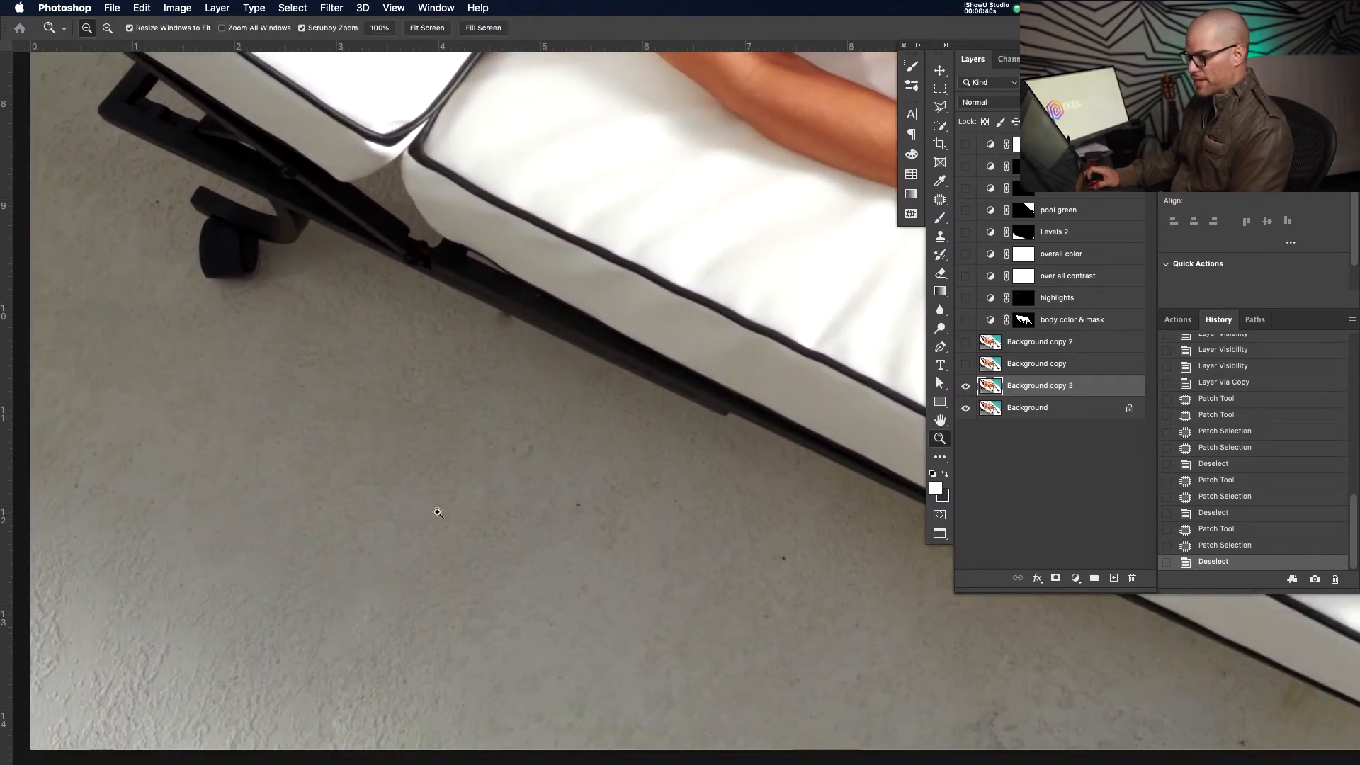
{"action": "key", "text": "v"}
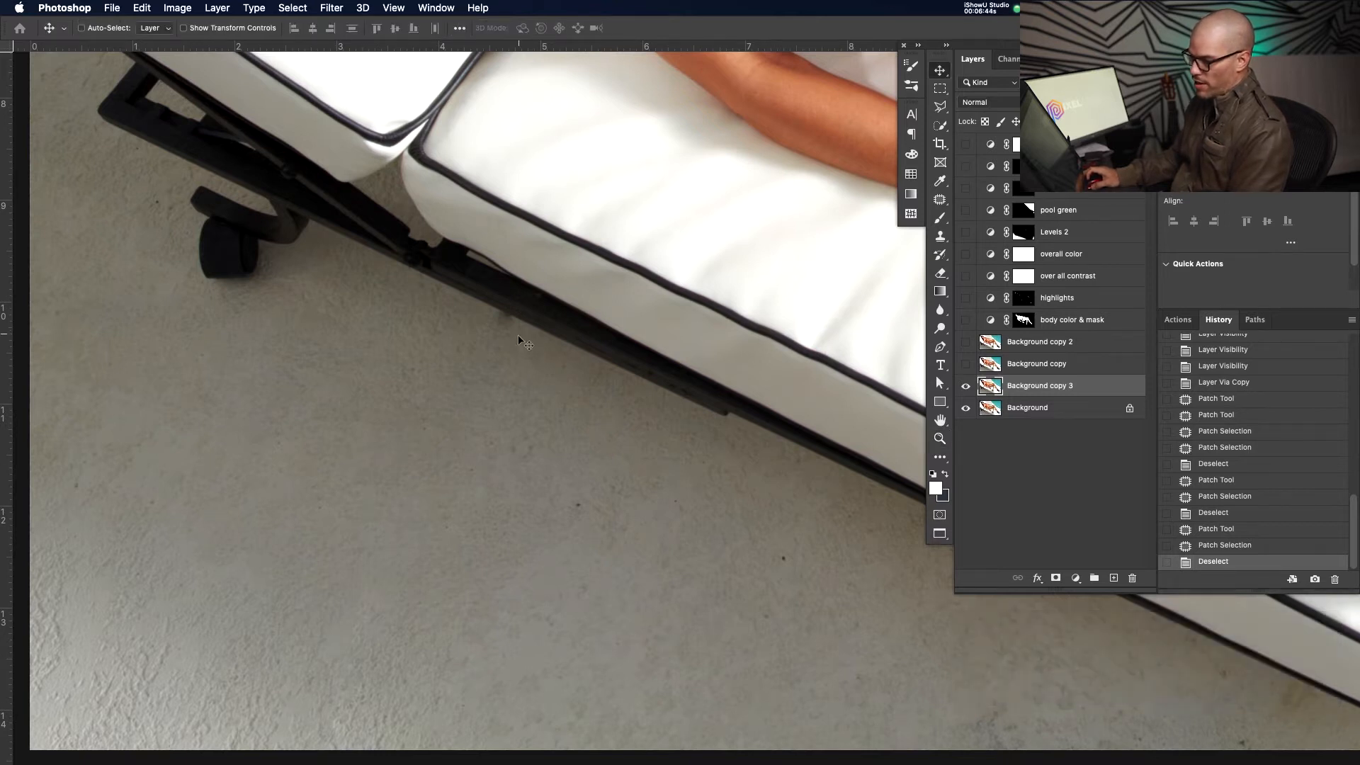
{"action": "key", "text": "z"}
{"action": "left_click_drag", "start_coordinate": [521, 338], "coordinate": [561, 379]}
Shrink the clone brush to 31, adjust its hardness, and test a stamp, undoing it
{"action": "key", "text": "s"}
{"action": "mouse_move", "coordinate": [321, 406]}
{"action": "left_mouse_down"}
{"action": "mouse_move", "coordinate": [331, 420]}
{"action": "mouse_move", "coordinate": [366, 398]}
{"action": "left_mouse_up"}
{"action": "left_click_drag", "start_coordinate": [367, 168], "coordinate": [368, 442]}
{"action": "left_click_drag", "start_coordinate": [374, 340], "coordinate": [374, 317]}
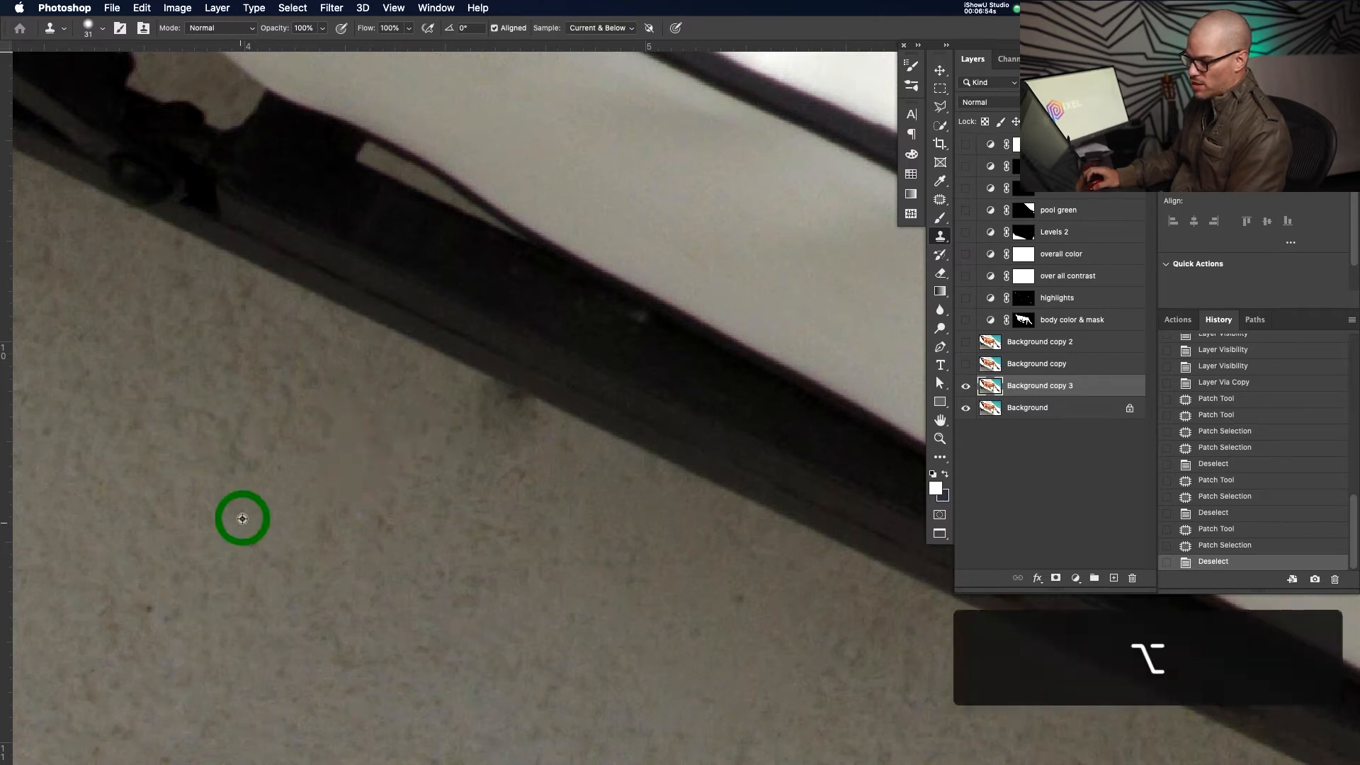
{"action": "left_click", "coordinate": [309, 439]}
{"action": "key", "text": "super+z"}
Resample clean floor and clone over the mark, then undo that stroke
{"action": "left_click_drag", "start_coordinate": [314, 537], "coordinate": [310, 534]}
{"action": "left_click", "coordinate": [239, 529], "text": "alt"}
{"action": "left_click", "coordinate": [276, 414]}
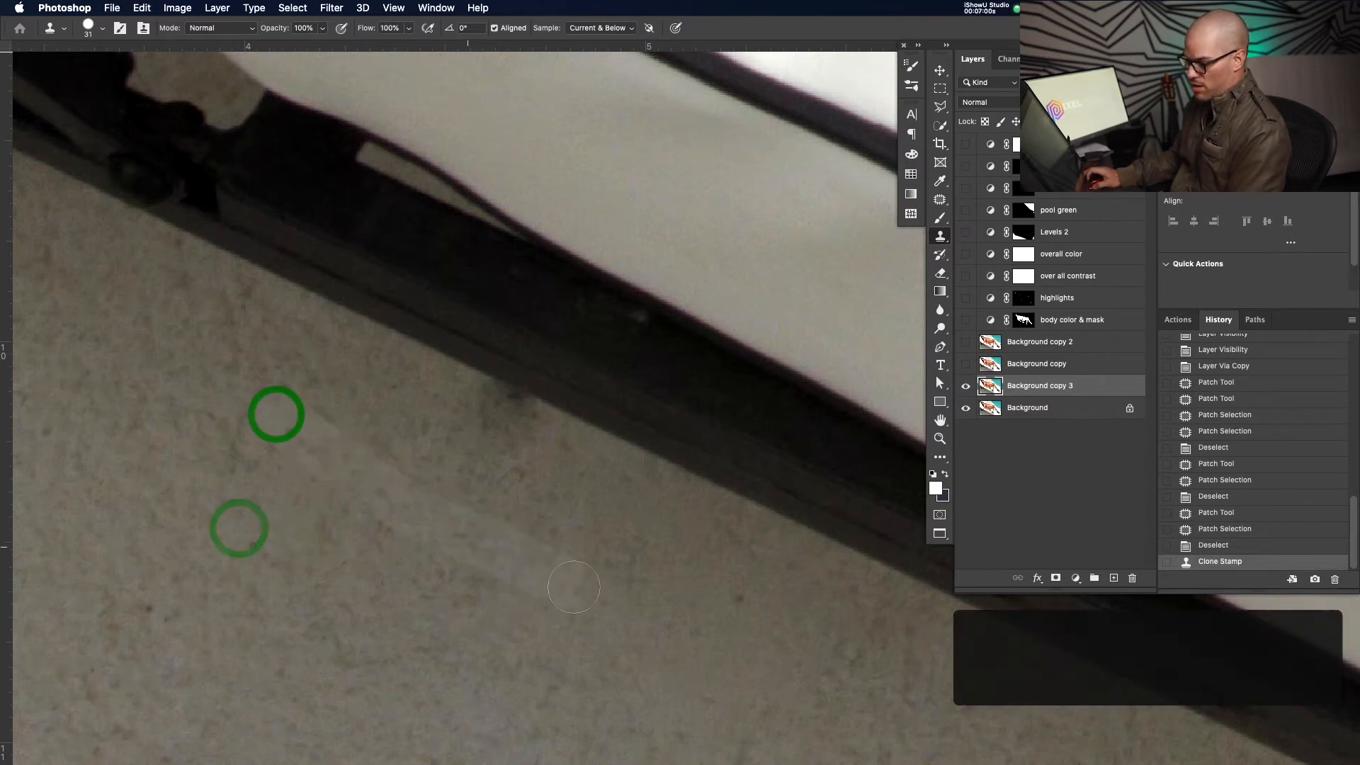
{"action": "key", "text": "v"}
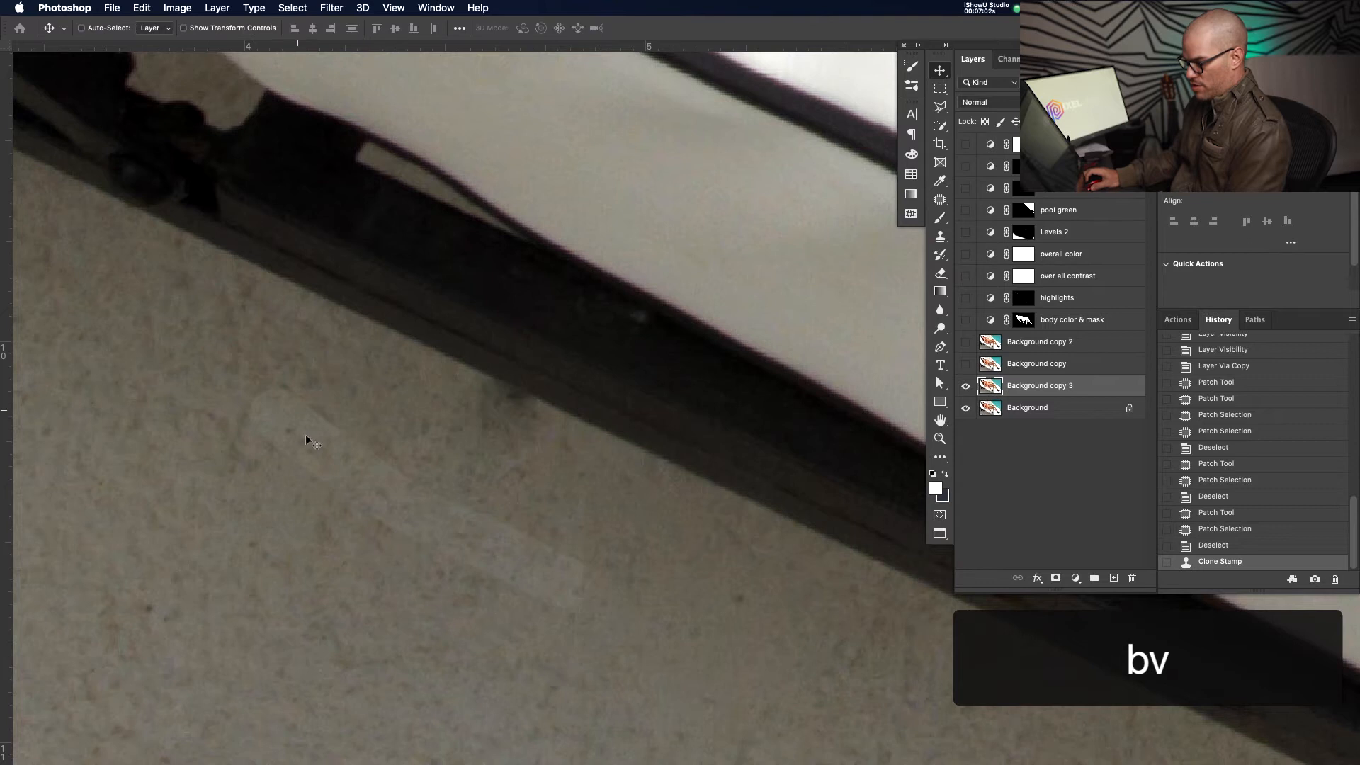
{"action": "key", "text": "super+z"}
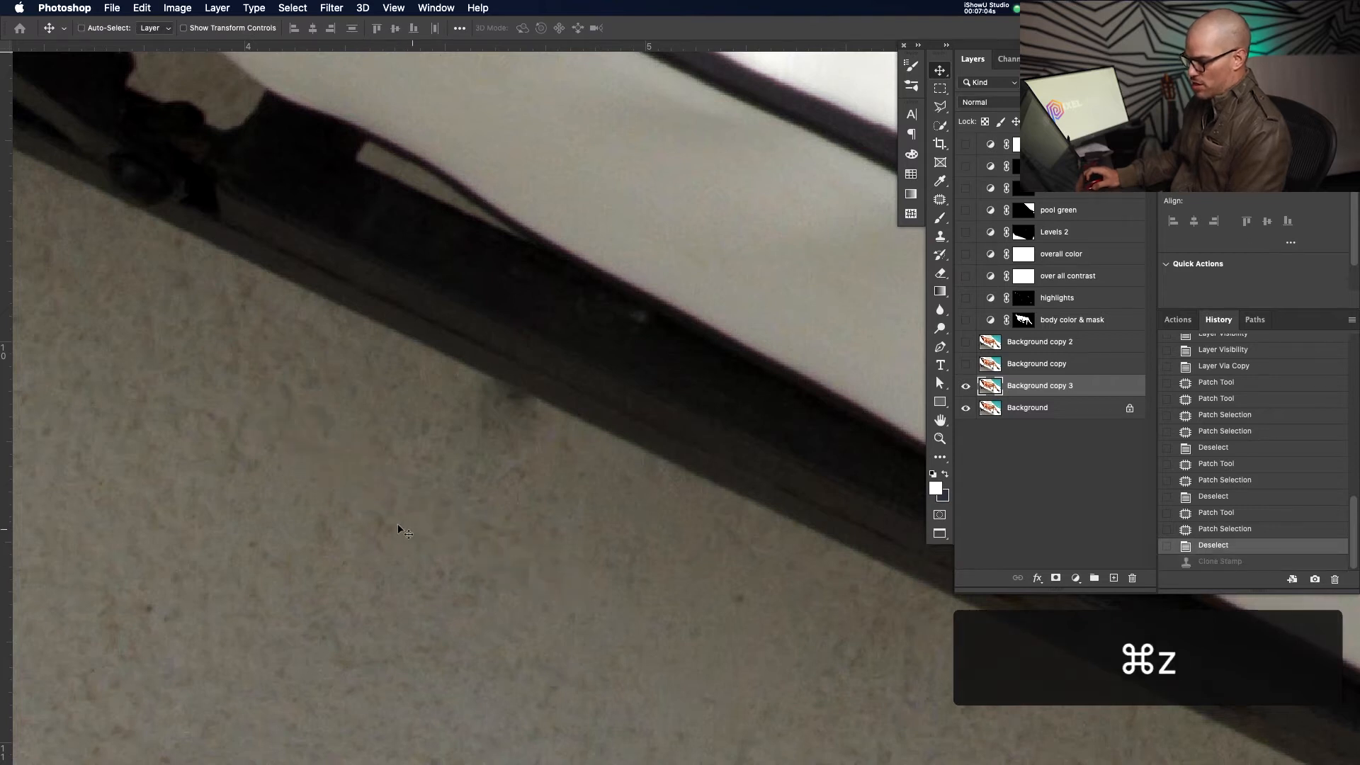
Soften the clone brush and sample clean wall texture as the source
{"action": "key", "text": "s"}
{"action": "left_click_drag", "start_coordinate": [324, 494], "coordinate": [325, 493]}
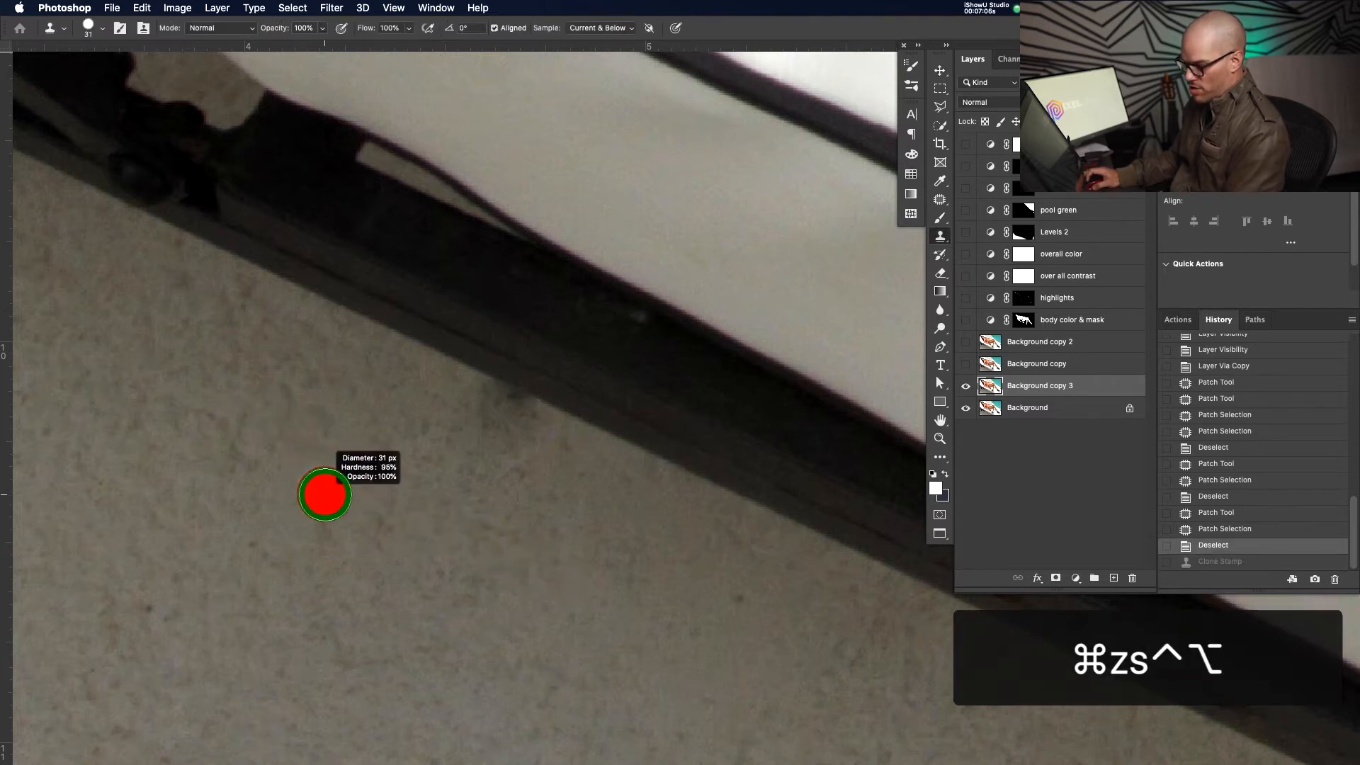
{"action": "left_click_drag", "start_coordinate": [324, 401], "coordinate": [333, 309]}
{"action": "left_click", "coordinate": [304, 468], "text": "alt"}
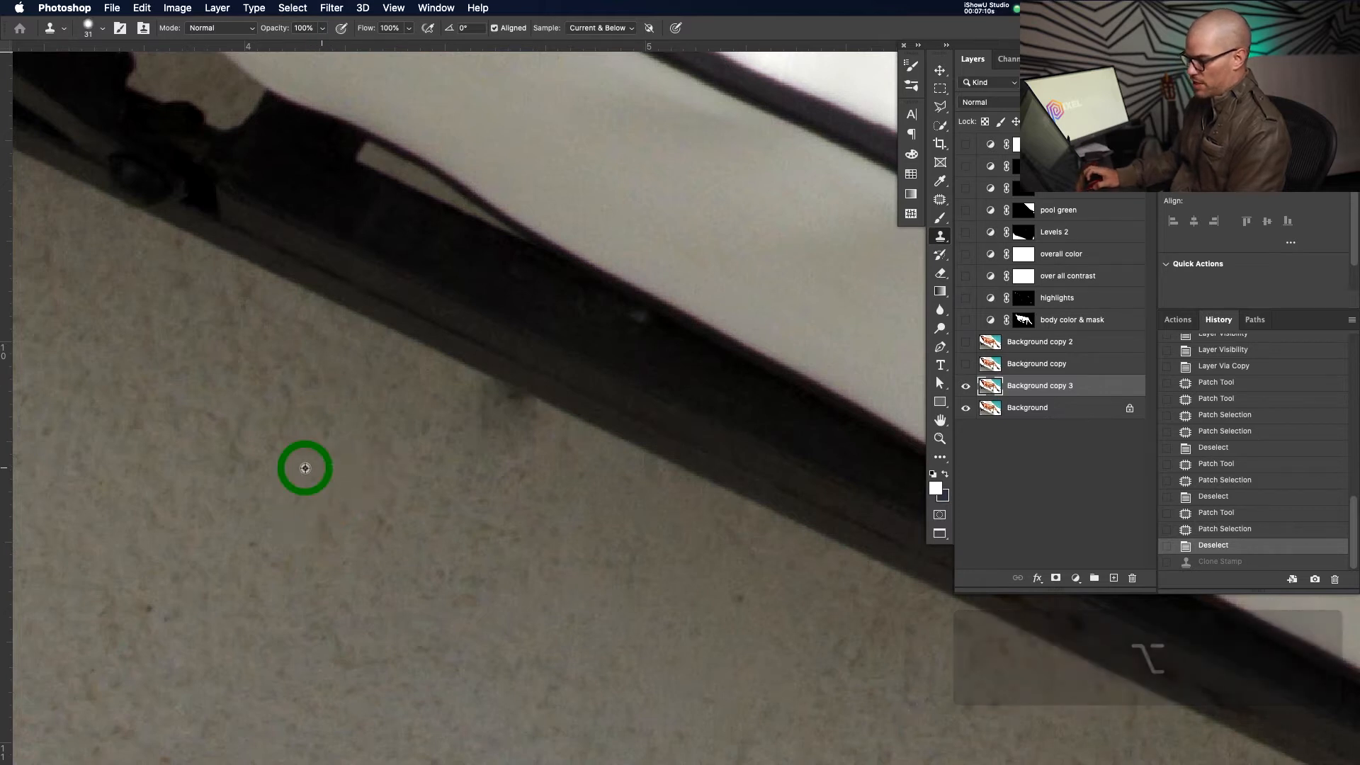
{"action": "left_click", "coordinate": [266, 336], "text": "alt"}
Stamp clean wall texture over the scuffs along the dark edge, undoing the last stray stamp
{"action": "left_click", "coordinate": [460, 405]}
{"action": "left_click", "coordinate": [472, 404]}
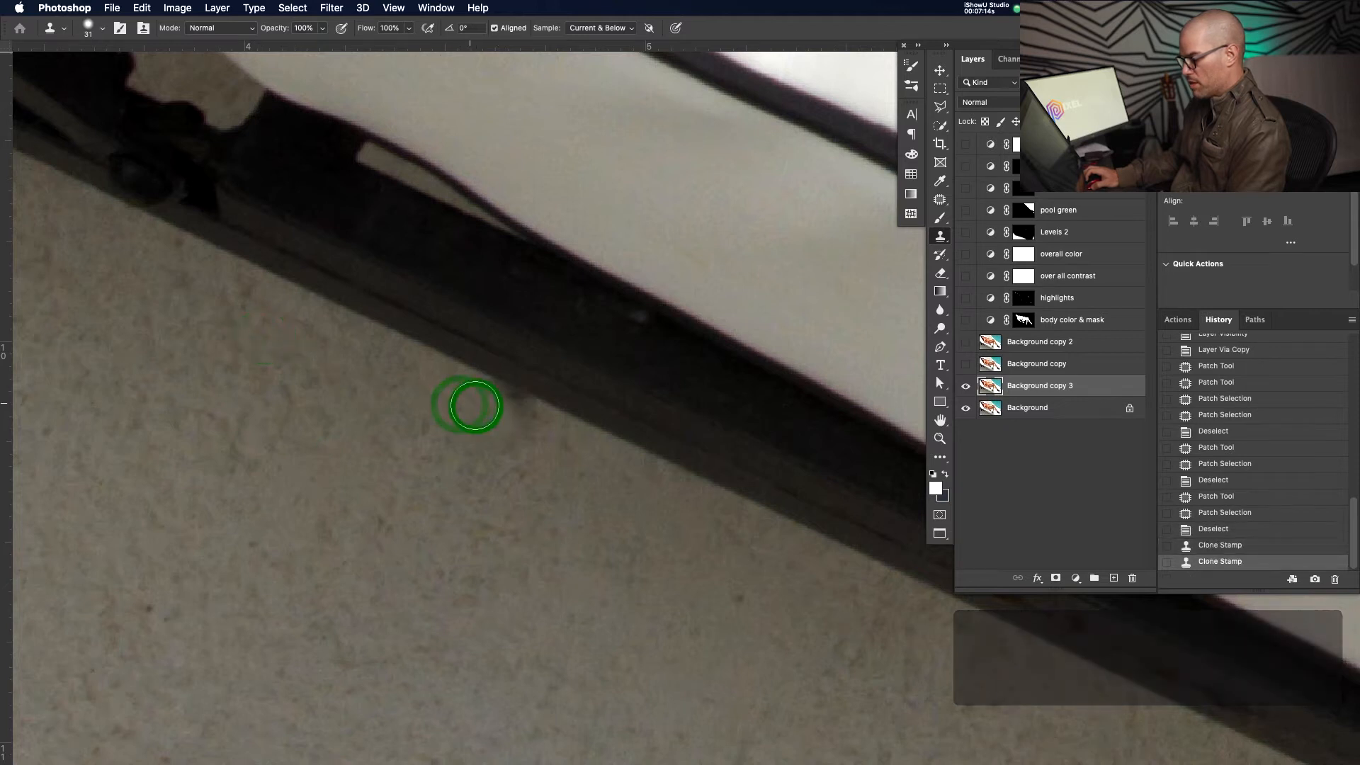
{"action": "left_click", "coordinate": [531, 434]}
{"action": "left_click", "coordinate": [479, 405]}
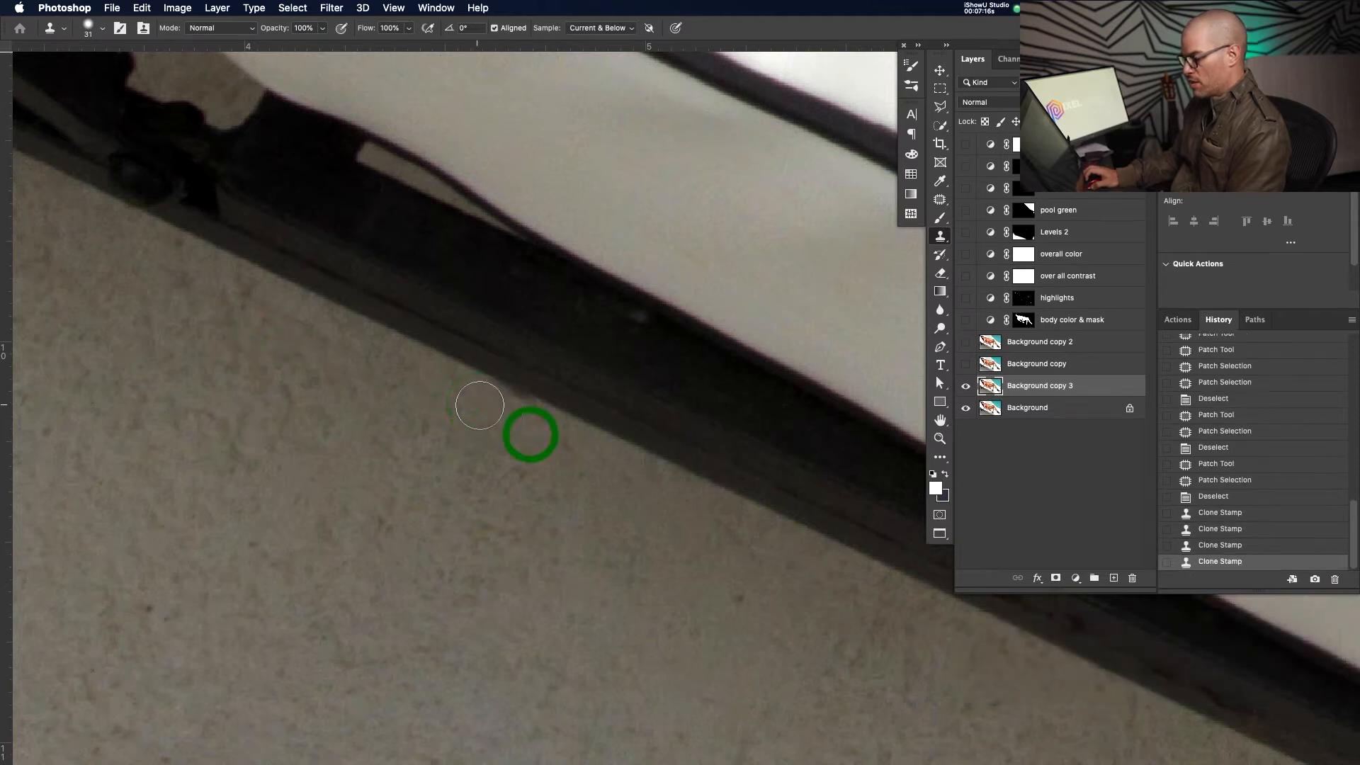
{"action": "left_click", "coordinate": [533, 433]}
{"action": "left_click", "coordinate": [535, 434]}
{"action": "left_click", "coordinate": [538, 431]}
{"action": "left_click", "coordinate": [544, 434]}
{"action": "left_click", "coordinate": [545, 436]}
{"action": "left_click", "coordinate": [522, 435]}
{"action": "left_click", "coordinate": [432, 440]}
{"action": "left_click", "coordinate": [543, 536]}
{"action": "left_click", "coordinate": [641, 466]}
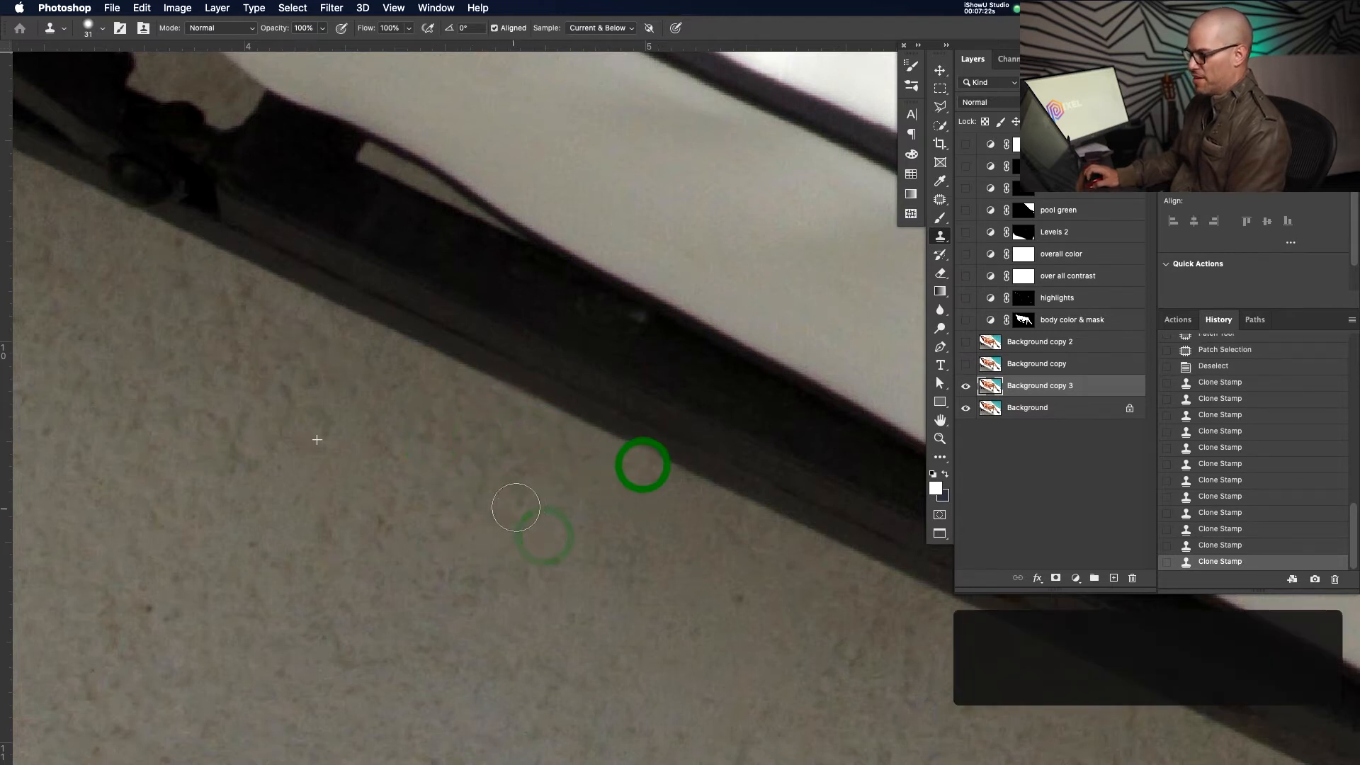
{"action": "key", "text": "cmd+z"}
Zoom out to review the whole photo, then zoom back in on the lounger
{"action": "key", "text": "z"}
{"action": "left_click", "coordinate": [661, 391]}
{"action": "left_click_drag", "start_coordinate": [661, 391], "coordinate": [510, 458]}
{"action": "left_click_drag", "start_coordinate": [643, 413], "coordinate": [658, 450]}
{"action": "left_click_drag", "start_coordinate": [616, 313], "coordinate": [628, 363]}
{"action": "key", "text": "j"}
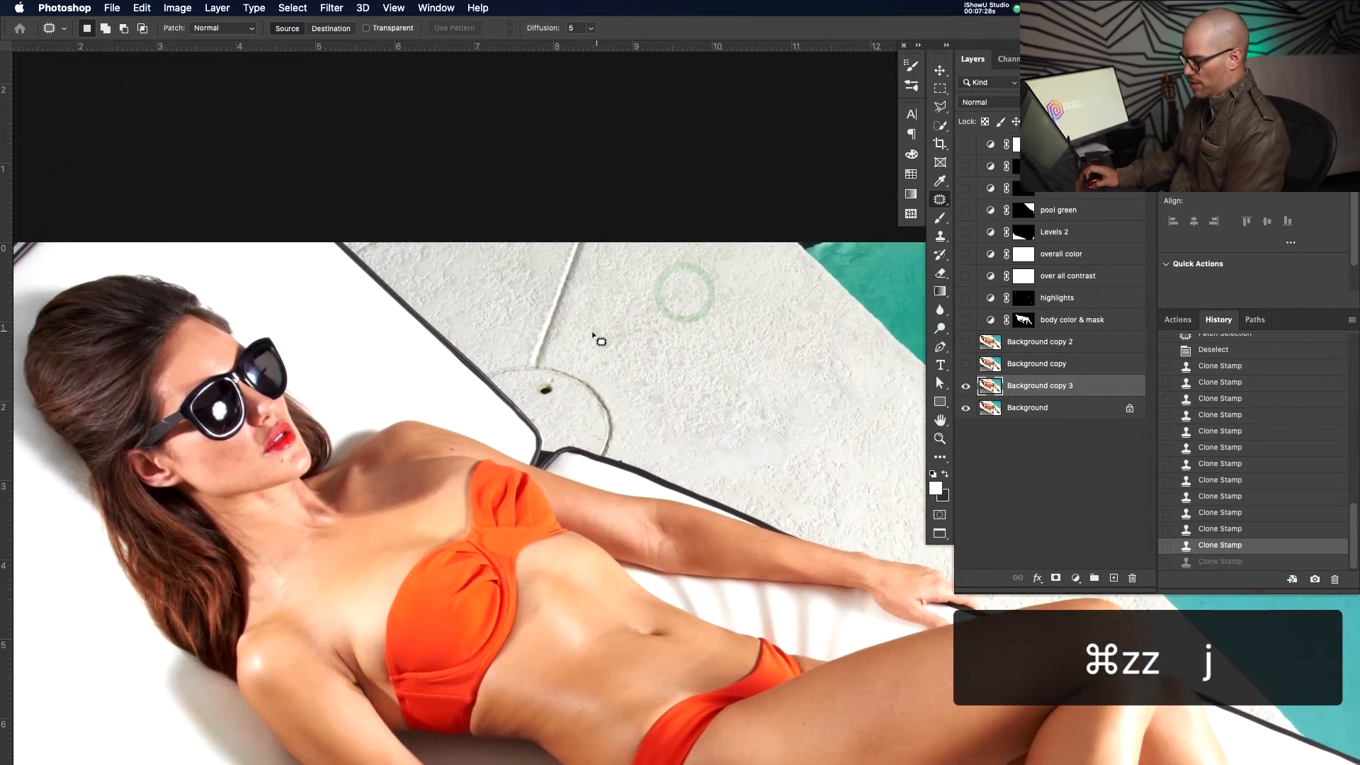
Patch the dark mark and the small hole on the wall above the lounger with clean wall
{"action": "mouse_move", "coordinate": [567, 345]}
{"action": "left_mouse_down"}
{"action": "mouse_move", "coordinate": [613, 280]}
{"action": "mouse_move", "coordinate": [564, 255]}
{"action": "mouse_move", "coordinate": [529, 358]}
{"action": "mouse_move", "coordinate": [562, 351]}
{"action": "left_mouse_up"}
{"action": "left_click_drag", "start_coordinate": [555, 317], "coordinate": [665, 333]}
{"action": "left_click", "coordinate": [665, 334]}
{"action": "mouse_move", "coordinate": [505, 363]}
{"action": "left_mouse_down"}
{"action": "mouse_move", "coordinate": [524, 359]}
{"action": "mouse_move", "coordinate": [494, 369]}
{"action": "mouse_move", "coordinate": [507, 380]}
{"action": "left_mouse_up"}
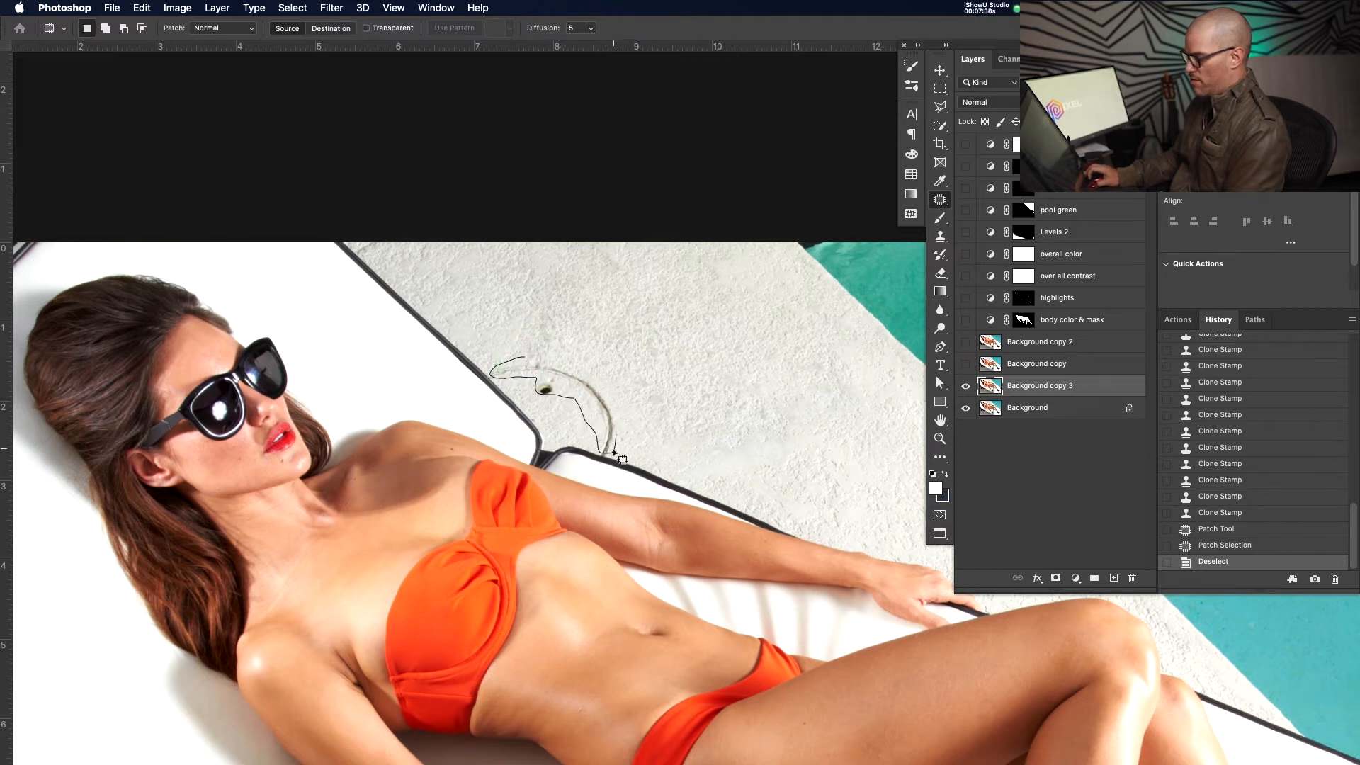
{"action": "left_click_drag", "start_coordinate": [576, 365], "coordinate": [532, 354]}
{"action": "left_click_drag", "start_coordinate": [570, 376], "coordinate": [621, 352]}
{"action": "left_click", "coordinate": [623, 352]}
Zoom in and clone-stamp clean wall texture over the mark beside the frame edge
{"action": "key", "text": "z"}
{"action": "left_click_drag", "start_coordinate": [626, 449], "coordinate": [698, 401]}
{"action": "key", "text": "super+d"}
{"action": "key", "text": "s"}
{"action": "key", "text": "alt"}
{"action": "left_click", "coordinate": [638, 332], "text": "alt"}
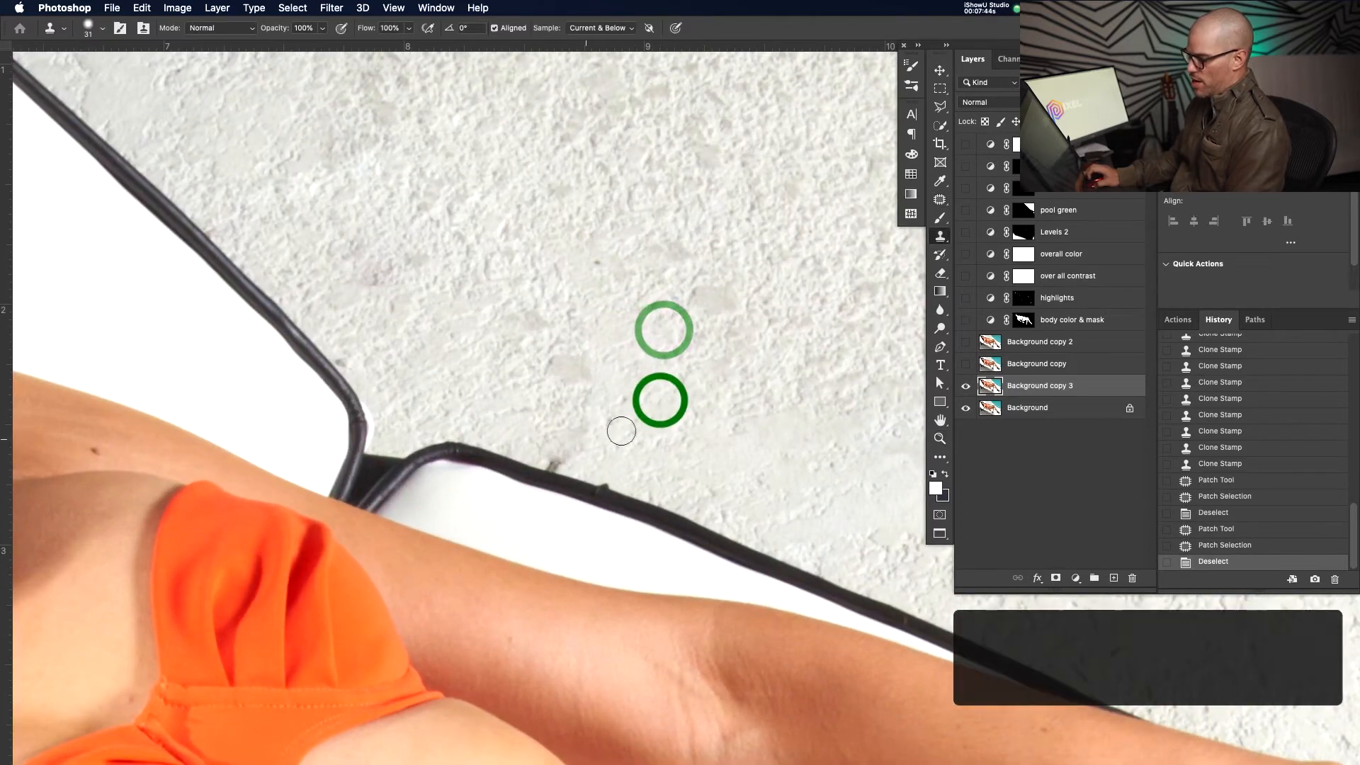
{"action": "left_click", "coordinate": [561, 451]}
{"action": "left_click", "coordinate": [556, 450]}
{"action": "left_click", "coordinate": [553, 452]}
{"action": "left_click", "coordinate": [554, 454]}
{"action": "left_click", "coordinate": [562, 454]}
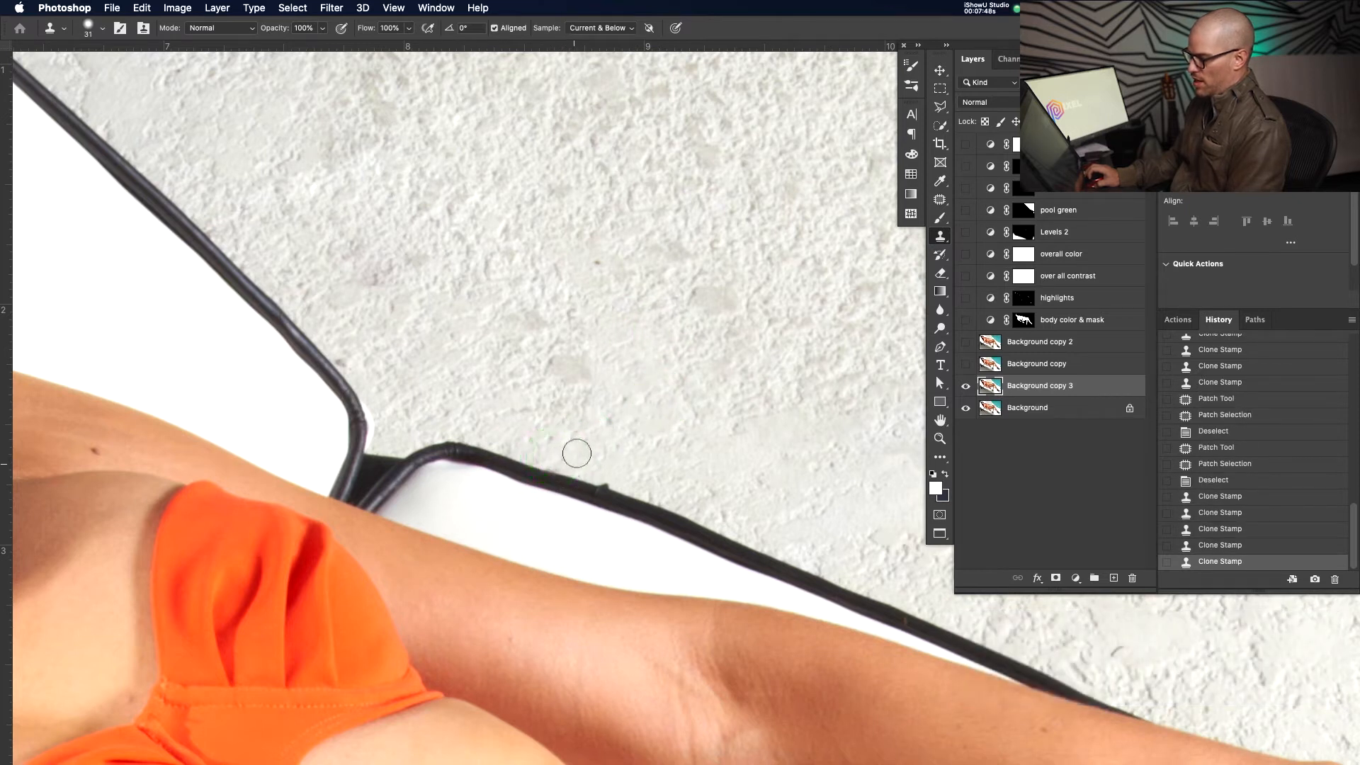
Magnify the area and stamp fresh wall texture over the remaining wall mark
{"action": "key", "text": "z"}
{"action": "left_click_drag", "start_coordinate": [580, 449], "coordinate": [619, 440]}
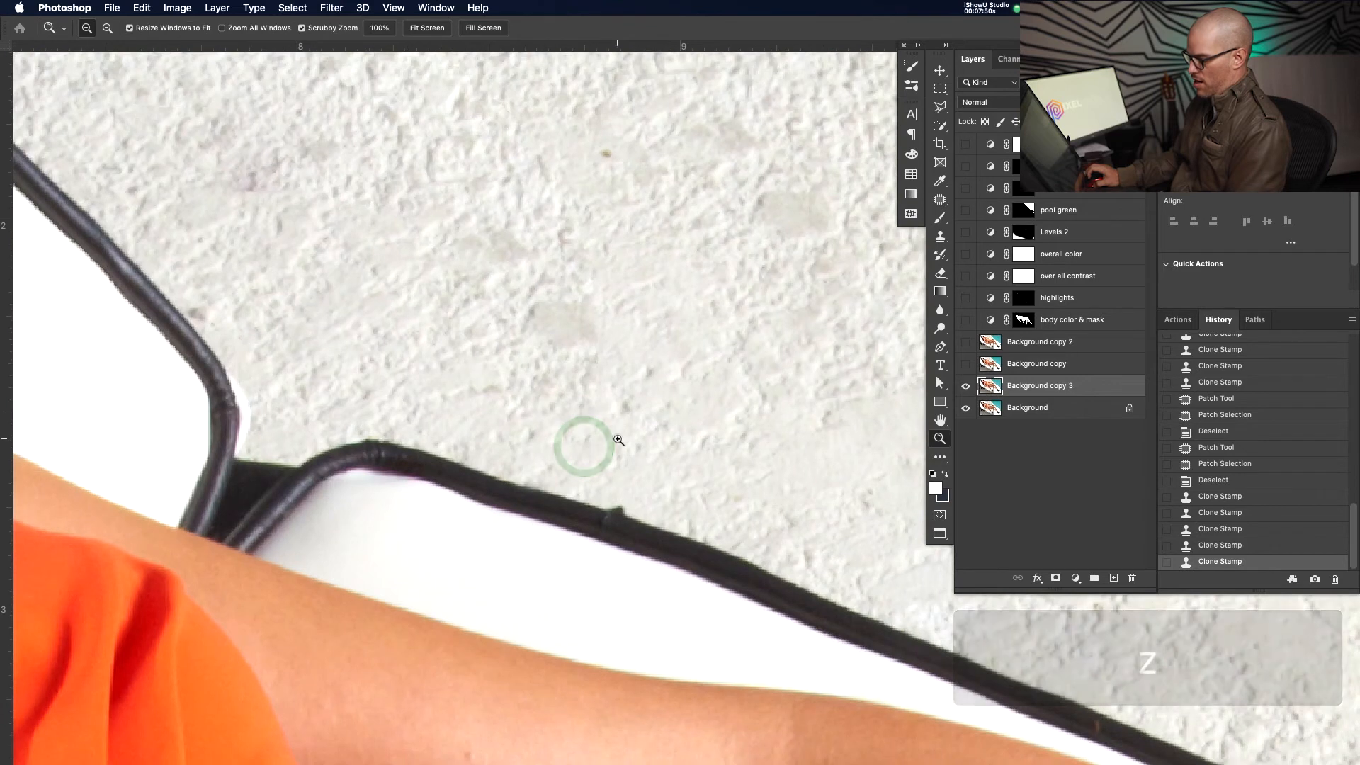
{"action": "key", "text": "s"}
{"action": "left_click", "coordinate": [670, 407], "text": "alt"}
{"action": "left_click", "coordinate": [576, 437]}
{"action": "left_click", "coordinate": [549, 445]}
{"action": "left_click", "coordinate": [590, 435]}
{"action": "left_click", "coordinate": [536, 450]}
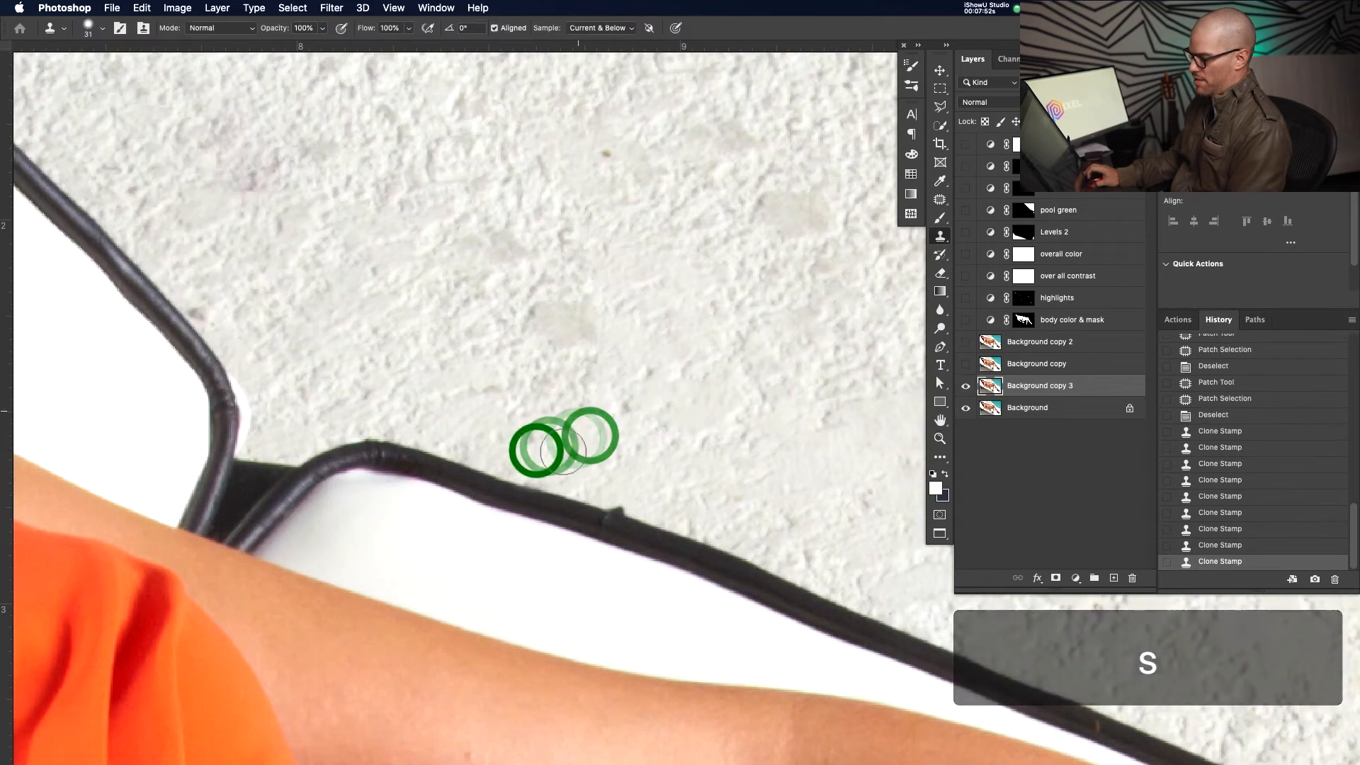
Clone-stamp clean texture in a line up the wall
{"action": "left_click", "coordinate": [577, 410]}
{"action": "left_click", "coordinate": [559, 342]}
{"action": "left_click", "coordinate": [581, 320]}
{"action": "left_click", "coordinate": [564, 299]}
{"action": "left_click", "coordinate": [504, 300]}
{"action": "left_click", "coordinate": [479, 224]}
Resample the wall, stamp over the mark by the frame, then undo that stamp
{"action": "key", "text": "z"}
{"action": "mouse_move", "coordinate": [619, 382]}
{"action": "left_mouse_down"}
{"action": "mouse_move", "coordinate": [577, 388]}
{"action": "mouse_move", "coordinate": [594, 429]}
{"action": "mouse_move", "coordinate": [575, 429]}
{"action": "mouse_move", "coordinate": [661, 413]}
{"action": "mouse_move", "coordinate": [583, 486]}
{"action": "left_mouse_up"}
{"action": "key", "text": "s"}
{"action": "key", "text": "s"}
{"action": "left_click", "coordinate": [759, 329], "text": "alt"}
{"action": "key", "text": "v"}
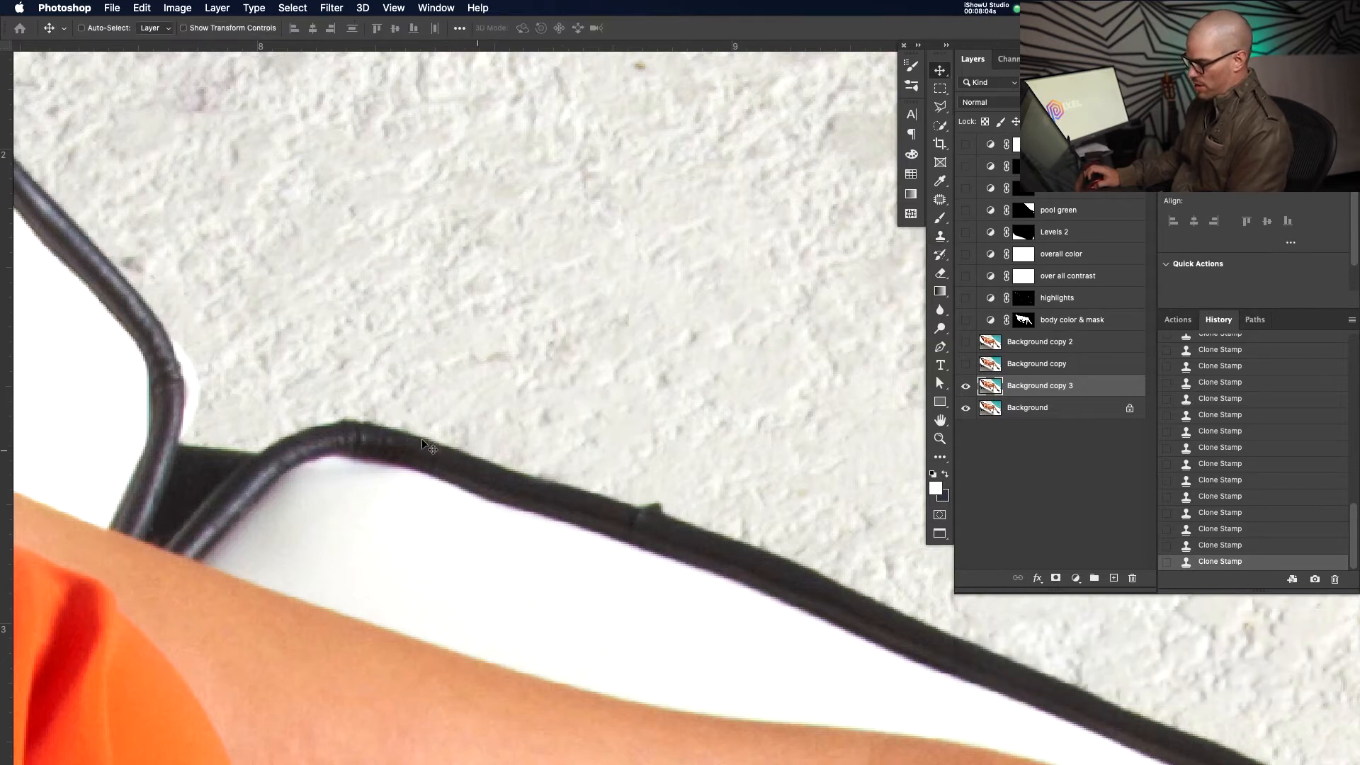
{"action": "key", "text": "s"}
{"action": "left_click", "coordinate": [657, 402], "text": "alt"}
{"action": "left_click", "coordinate": [636, 474]}
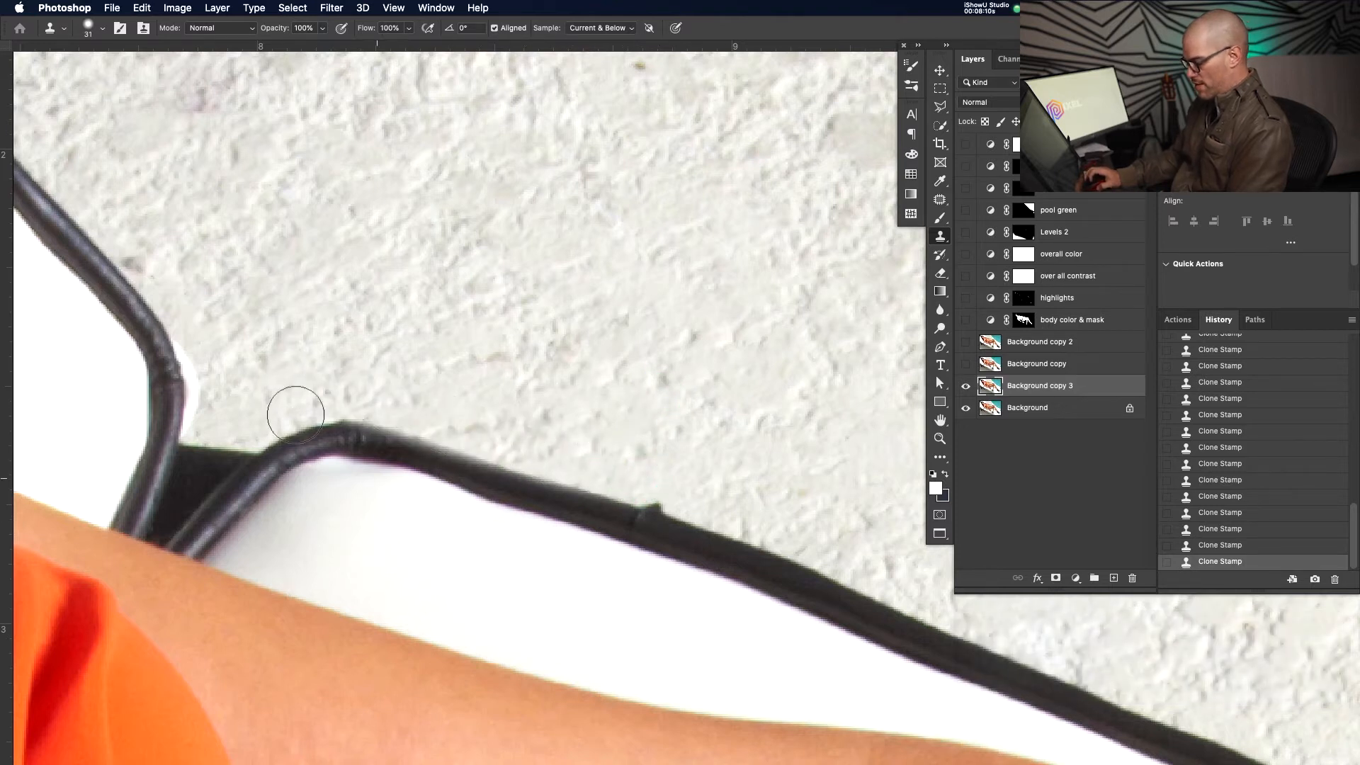
{"action": "key", "text": "v"}
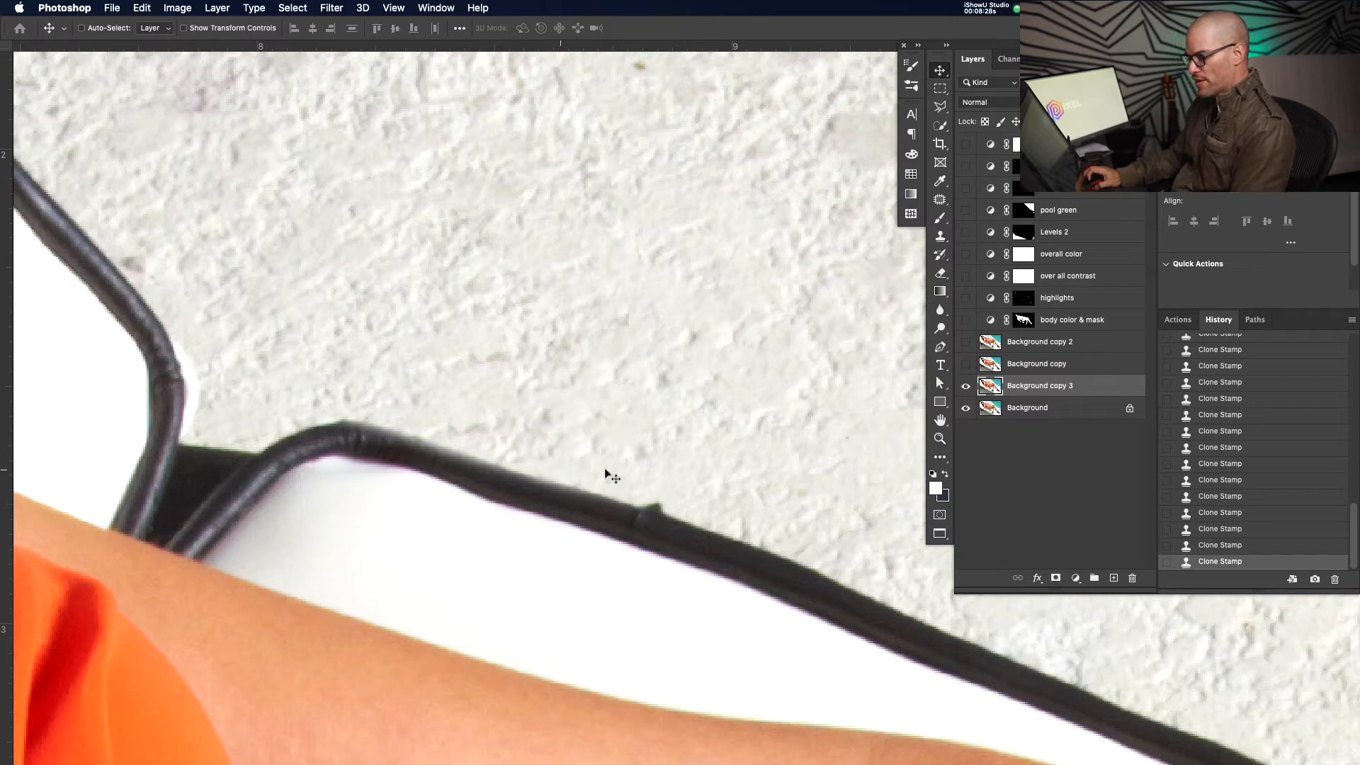
{"action": "key", "text": "super+z"}
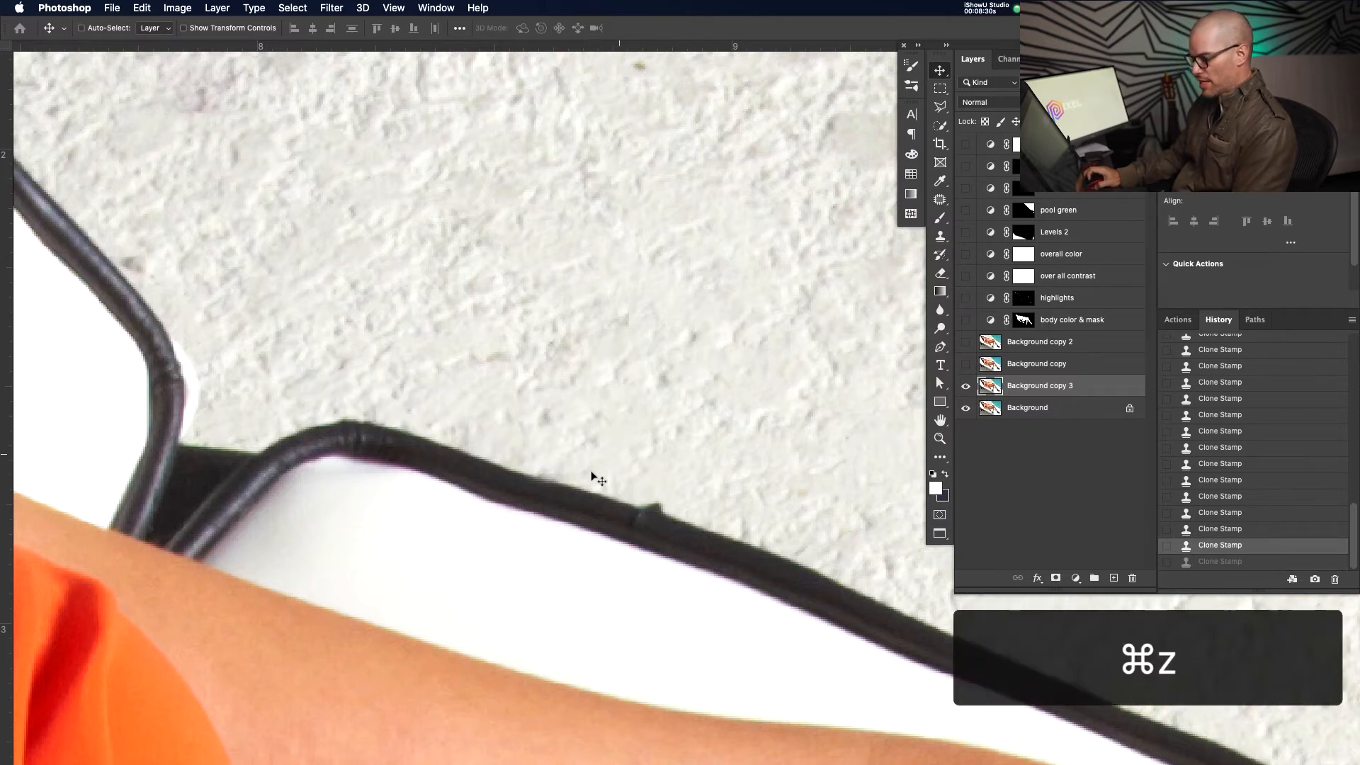
Harden the Clone Stamp brush edge and magnify the lounger frame edge
{"action": "key", "text": "s"}
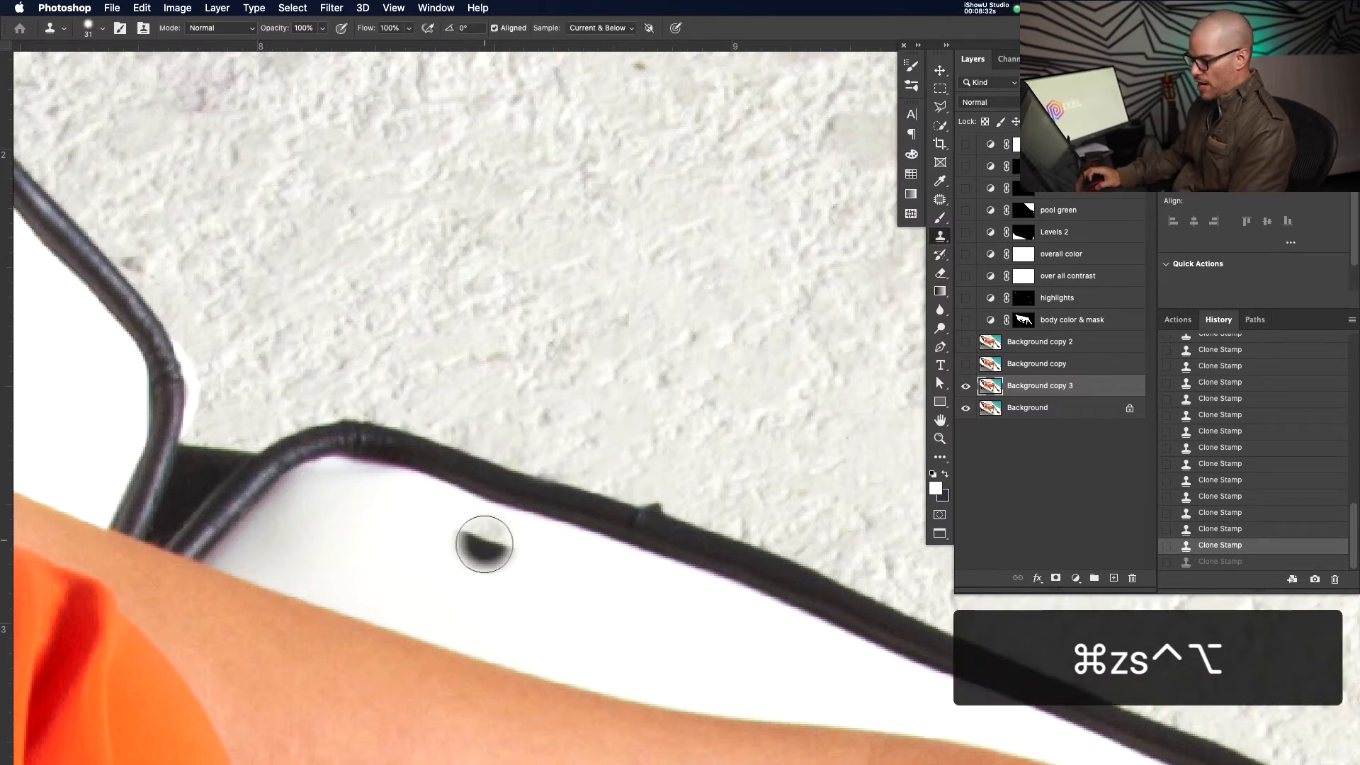
{"action": "left_click_drag", "start_coordinate": [557, 268], "coordinate": [572, 357]}
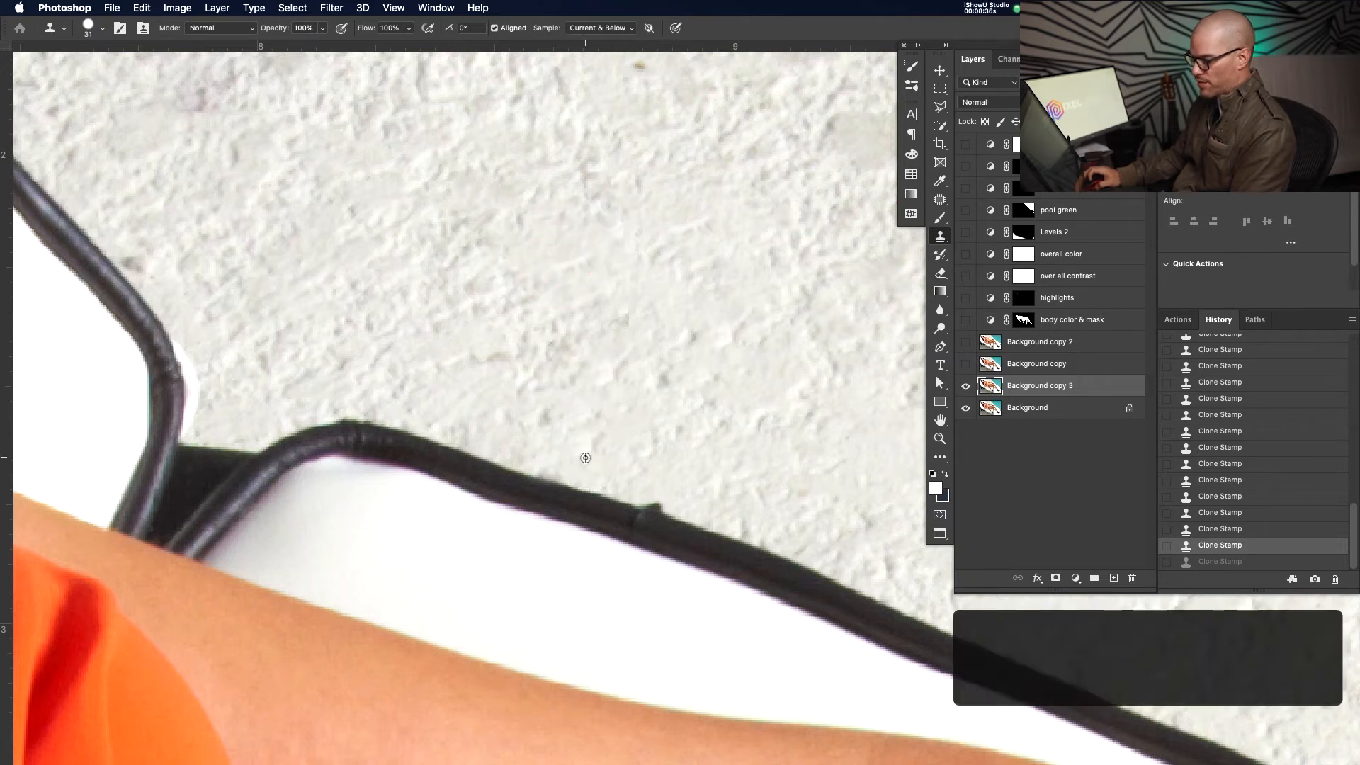
{"action": "key", "text": "z"}
{"action": "left_click", "coordinate": [585, 447]}
{"action": "key", "text": "s"}
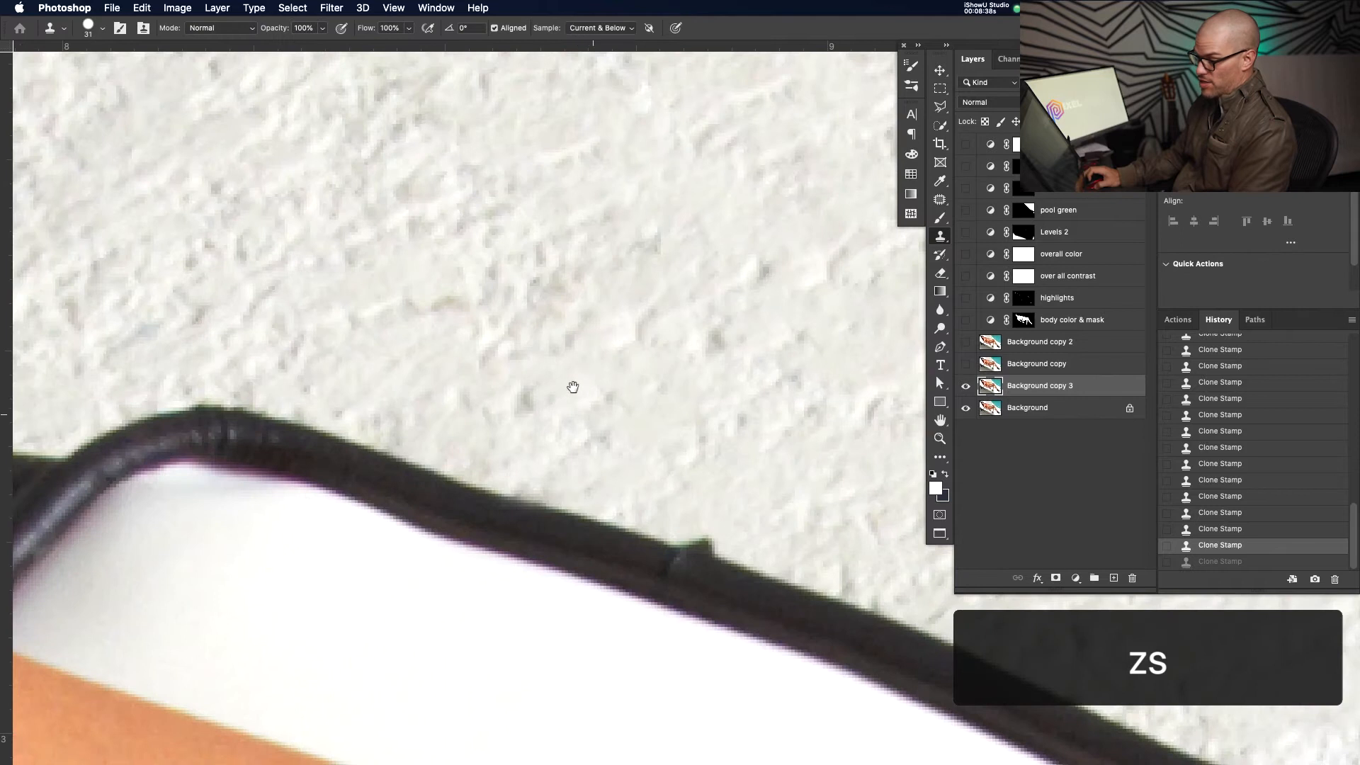
{"action": "left_click_drag", "start_coordinate": [575, 386], "coordinate": [595, 417]}
Sample clean wall and paint one long clone stroke along the frame edge
{"action": "key", "text": "alt"}
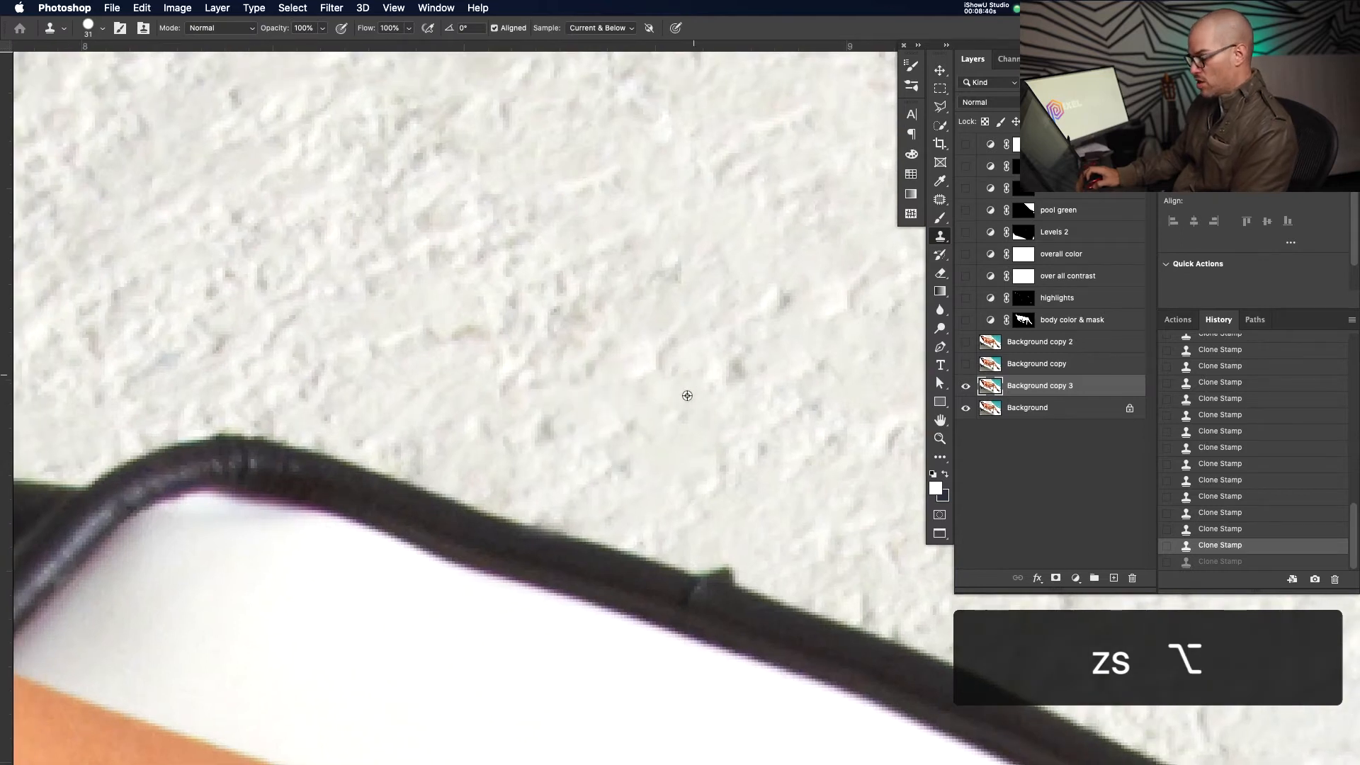
{"action": "left_click", "coordinate": [693, 374], "text": "alt"}
{"action": "key", "text": "alt"}
{"action": "left_click", "coordinate": [646, 405], "text": "alt"}
{"action": "mouse_move", "coordinate": [655, 509]}
{"action": "left_mouse_down"}
{"action": "mouse_move", "coordinate": [320, 406]}
{"action": "mouse_move", "coordinate": [155, 385]}
{"action": "left_mouse_up"}
{"action": "key", "text": "z"}
{"action": "mouse_move", "coordinate": [666, 452]}
{"action": "left_mouse_down"}
{"action": "mouse_move", "coordinate": [569, 488]}
{"action": "mouse_move", "coordinate": [685, 441]}
{"action": "left_mouse_up"}
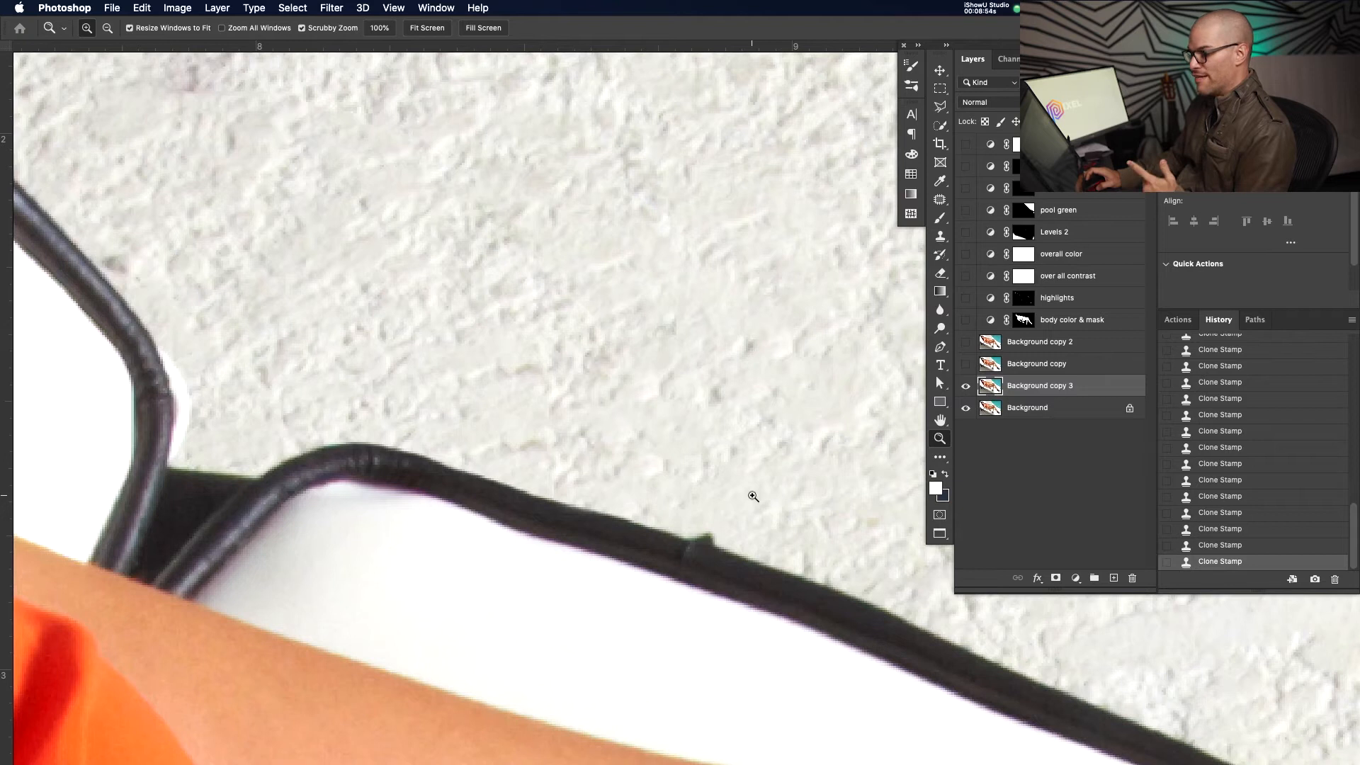
{"action": "key", "text": "space"}
{"action": "left_click_drag", "start_coordinate": [481, 659], "coordinate": [662, 379]}
Zoom in on the dark wall edge and clone-stamp over a scuff beside it
{"action": "left_click_drag", "start_coordinate": [546, 512], "coordinate": [567, 473]}
{"action": "key", "text": "z"}
{"action": "key", "text": "space"}
{"action": "left_click_drag", "start_coordinate": [621, 574], "coordinate": [705, 326]}
{"action": "left_click_drag", "start_coordinate": [571, 449], "coordinate": [614, 331]}
{"action": "mouse_move", "coordinate": [504, 549]}
{"action": "left_mouse_down"}
{"action": "mouse_move", "coordinate": [565, 519]}
{"action": "mouse_move", "coordinate": [546, 519]}
{"action": "left_mouse_up"}
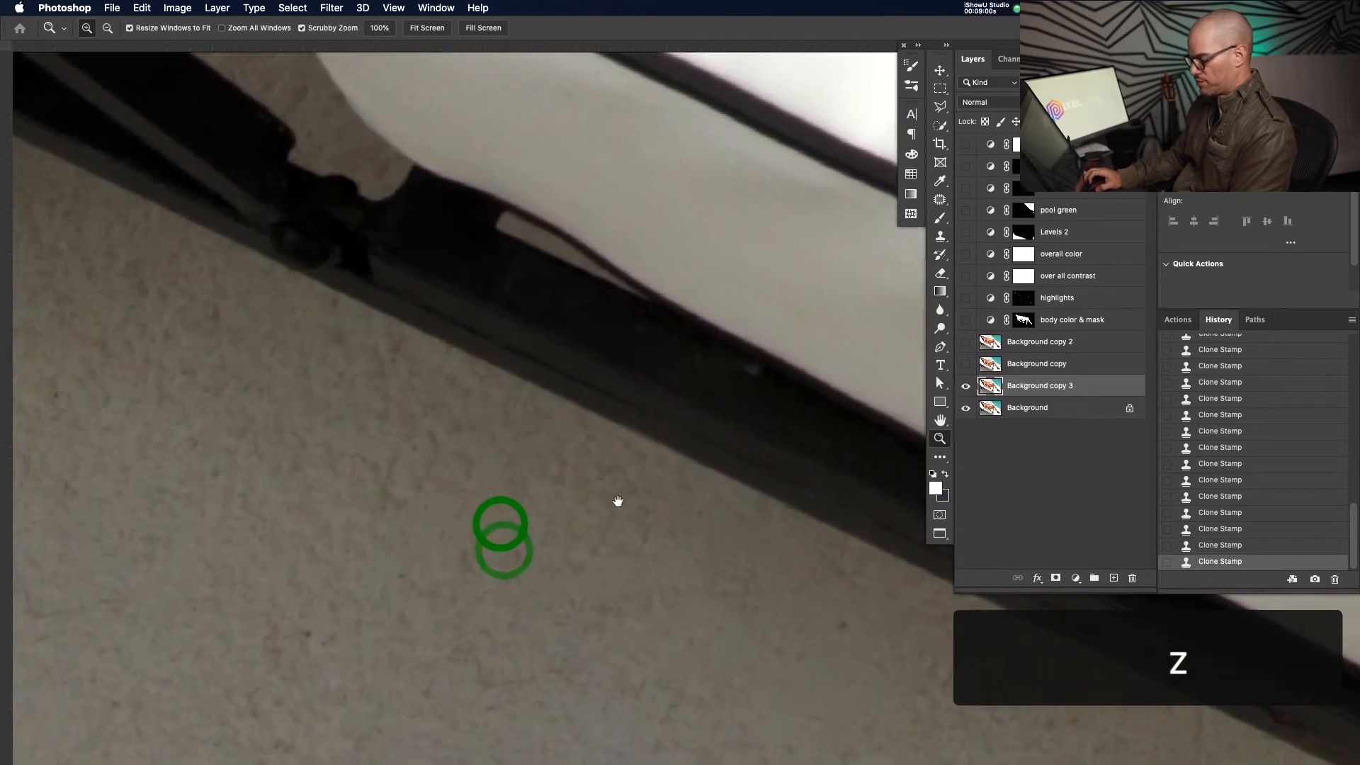
{"action": "key", "text": "s"}
{"action": "left_click", "coordinate": [401, 542], "text": "alt"}
{"action": "left_click_drag", "start_coordinate": [494, 449], "coordinate": [491, 550]}
{"action": "left_click", "coordinate": [485, 487], "text": "alt"}
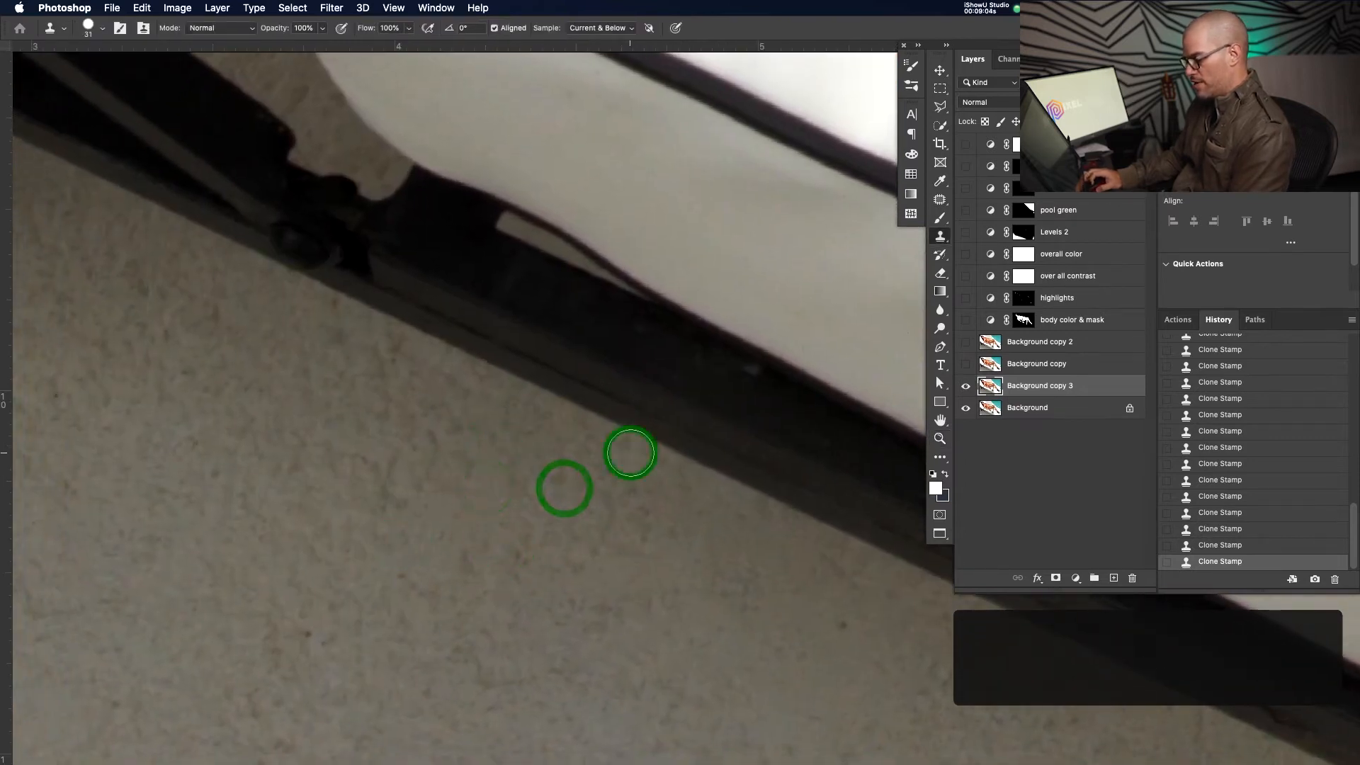
{"action": "left_click", "coordinate": [371, 331]}
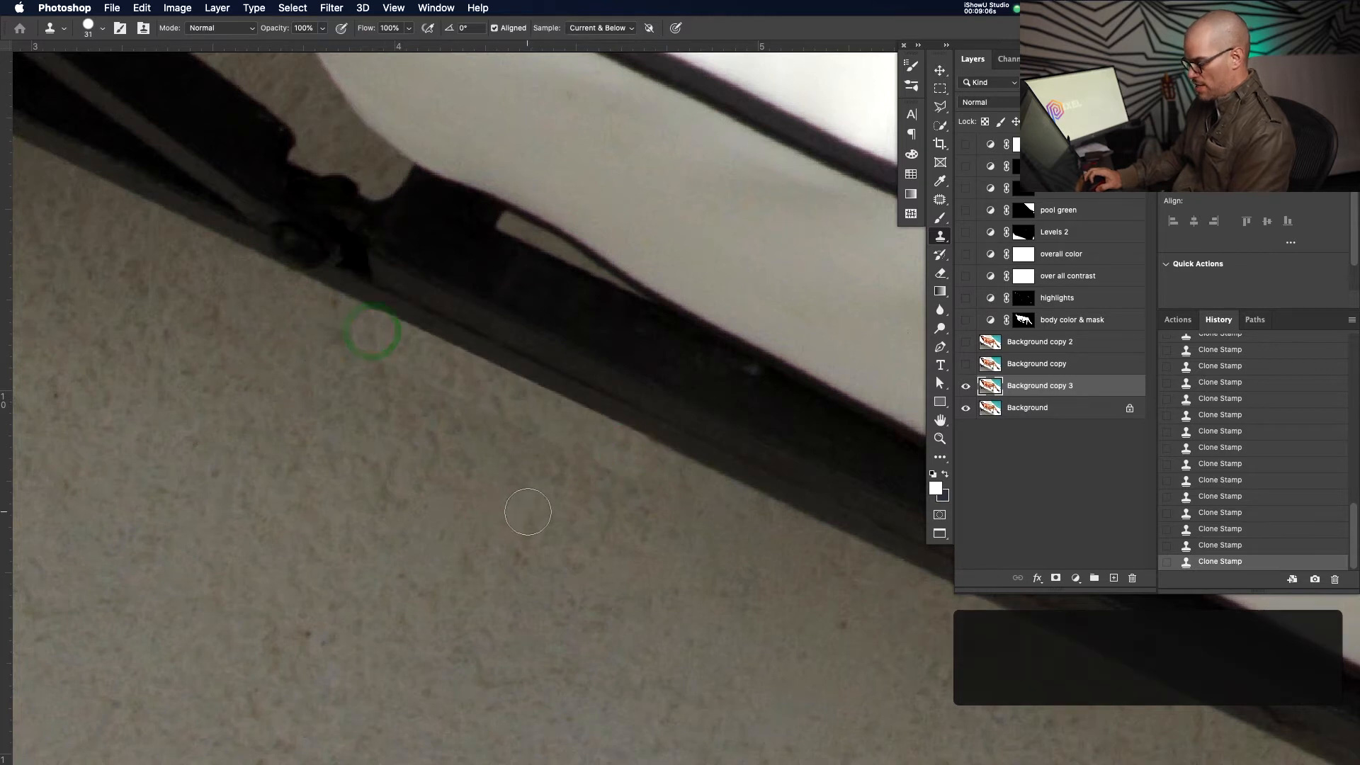
{"action": "key", "text": "v"}
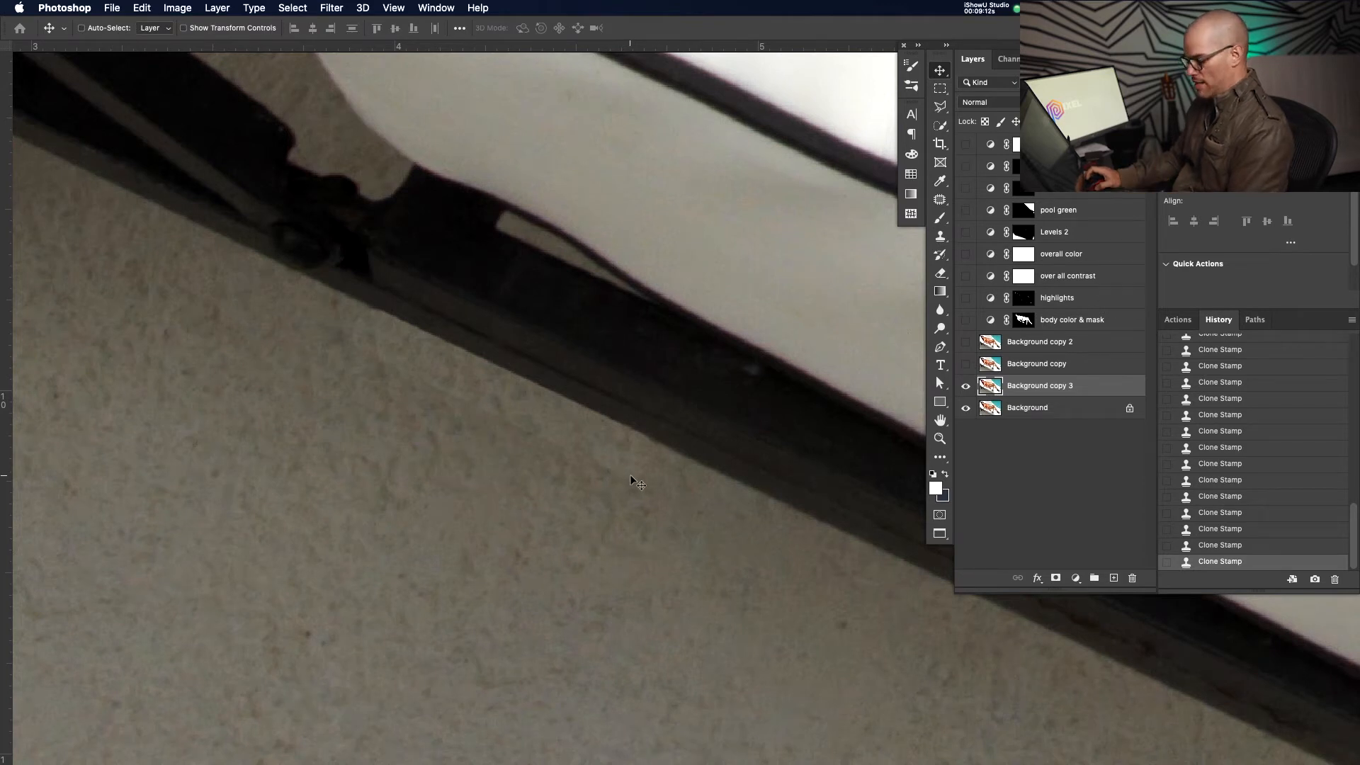
Patch the scuff along the wall edge with clean wall from below
{"action": "key", "text": "j"}
{"action": "mouse_move", "coordinate": [633, 493]}
{"action": "left_mouse_down"}
{"action": "mouse_move", "coordinate": [660, 461]}
{"action": "mouse_move", "coordinate": [386, 346]}
{"action": "left_mouse_up"}
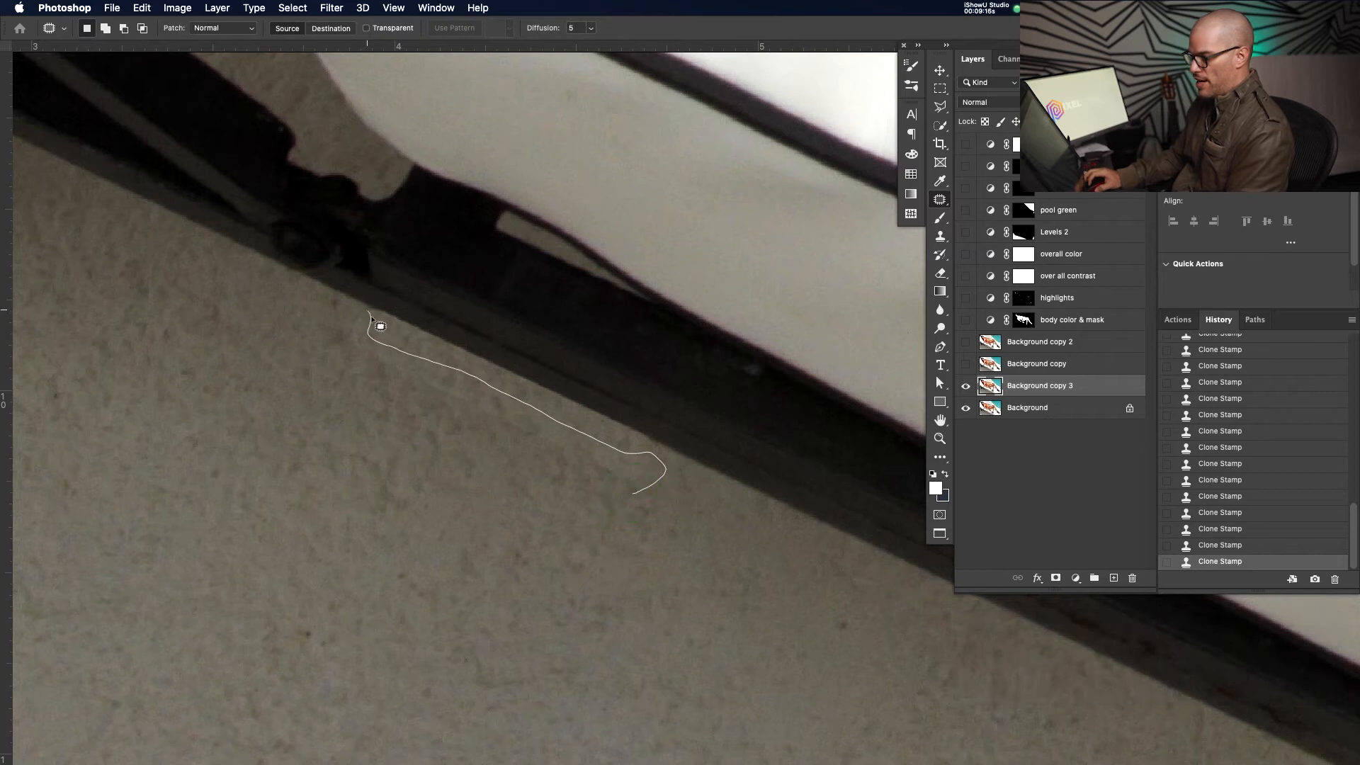
{"action": "mouse_move", "coordinate": [613, 486]}
{"action": "left_mouse_down"}
{"action": "mouse_move", "coordinate": [604, 476]}
{"action": "mouse_move", "coordinate": [596, 546]}
{"action": "left_mouse_up"}
{"action": "left_click", "coordinate": [591, 540]}
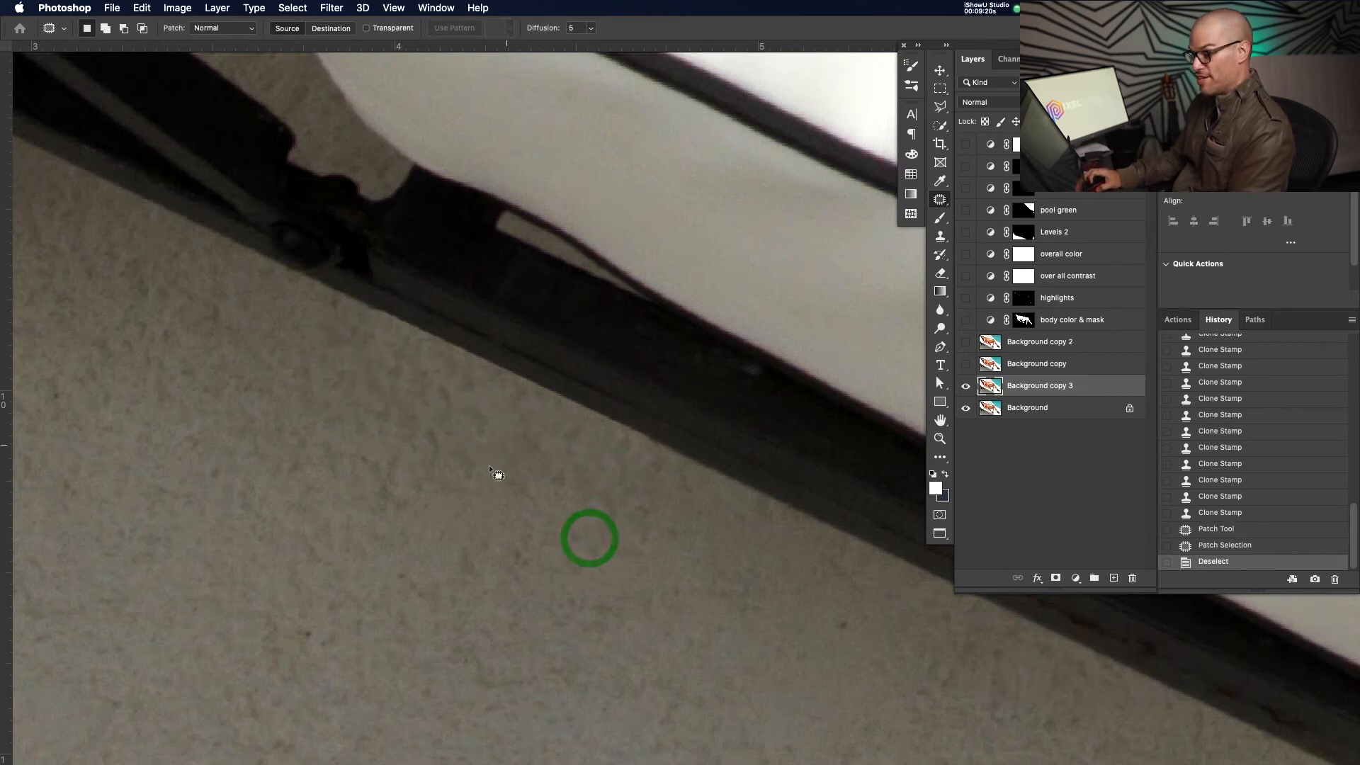
Zoom out to the whole photo, then zoom in and center on the pool light
{"action": "key", "text": "z"}
{"action": "left_click_drag", "start_coordinate": [697, 382], "coordinate": [581, 394]}
{"action": "left_click_drag", "start_coordinate": [776, 311], "coordinate": [730, 344]}
{"action": "left_click_drag", "start_coordinate": [788, 404], "coordinate": [901, 374]}
{"action": "left_click_drag", "start_coordinate": [805, 356], "coordinate": [643, 370]}
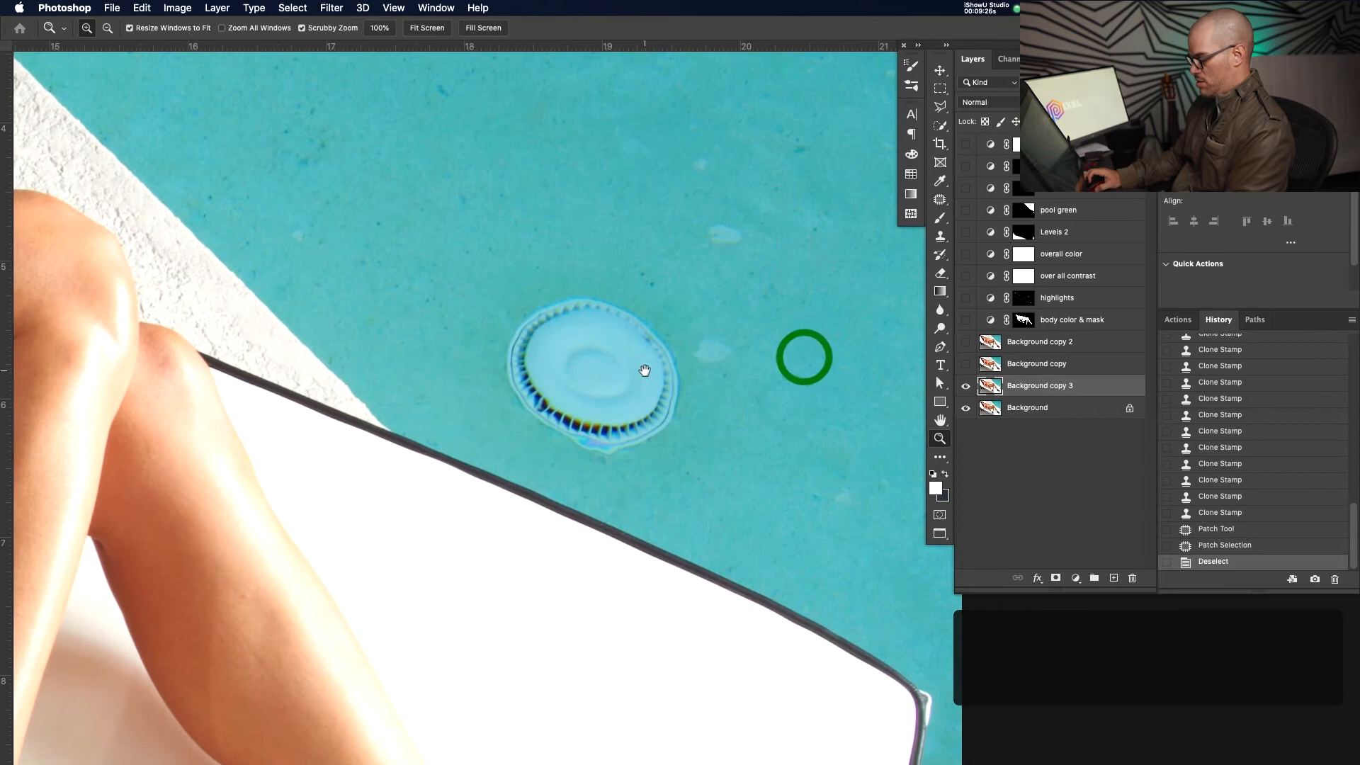
Select the pool light and the nearby spot, then Content-Aware fill the selection
{"action": "key", "text": "j"}
{"action": "mouse_move", "coordinate": [594, 283]}
{"action": "left_mouse_down"}
{"action": "mouse_move", "coordinate": [477, 323]}
{"action": "mouse_move", "coordinate": [470, 381]}
{"action": "mouse_move", "coordinate": [509, 442]}
{"action": "mouse_move", "coordinate": [574, 485]}
{"action": "mouse_move", "coordinate": [671, 479]}
{"action": "left_mouse_up"}
{"action": "left_click_drag", "start_coordinate": [708, 388], "coordinate": [663, 314]}
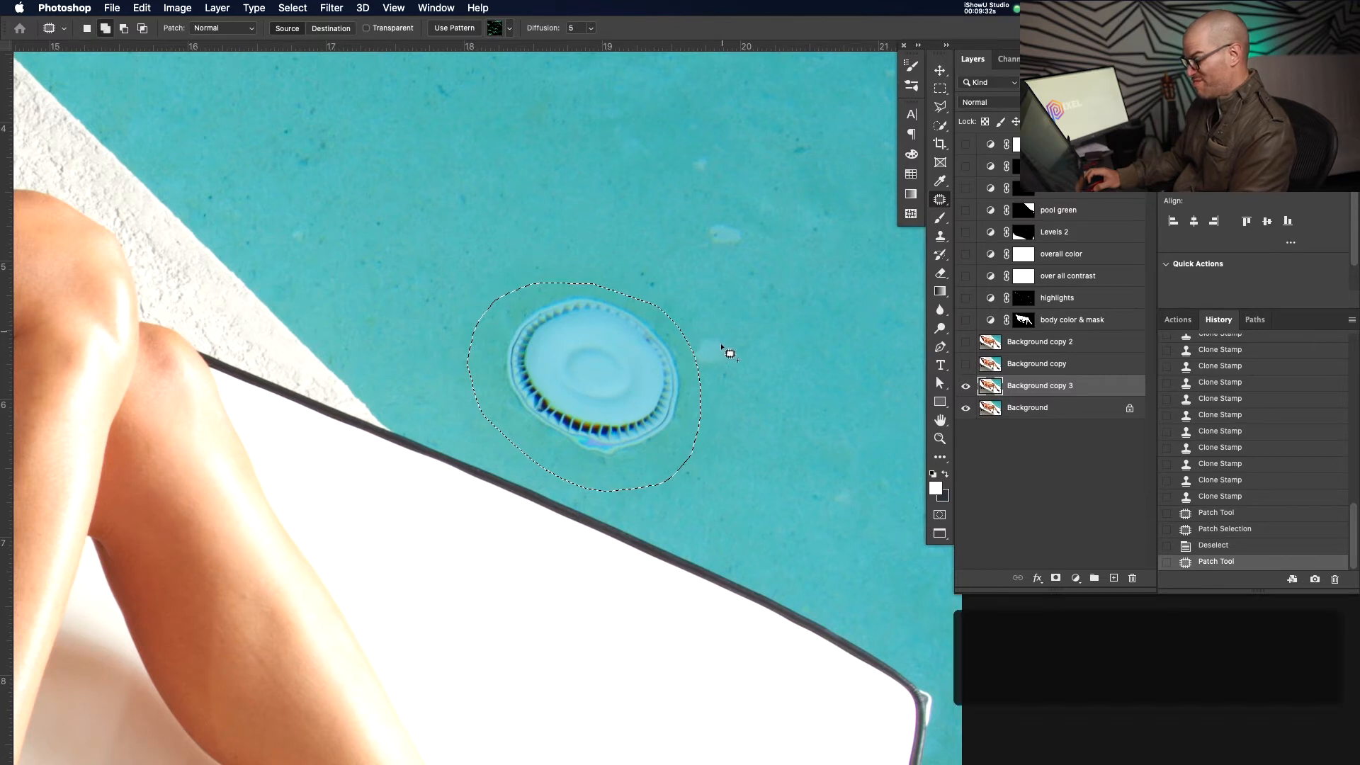
{"action": "mouse_move", "coordinate": [699, 347]}
{"action": "left_mouse_down"}
{"action": "mouse_move", "coordinate": [736, 377]}
{"action": "mouse_move", "coordinate": [730, 329]}
{"action": "left_mouse_up"}
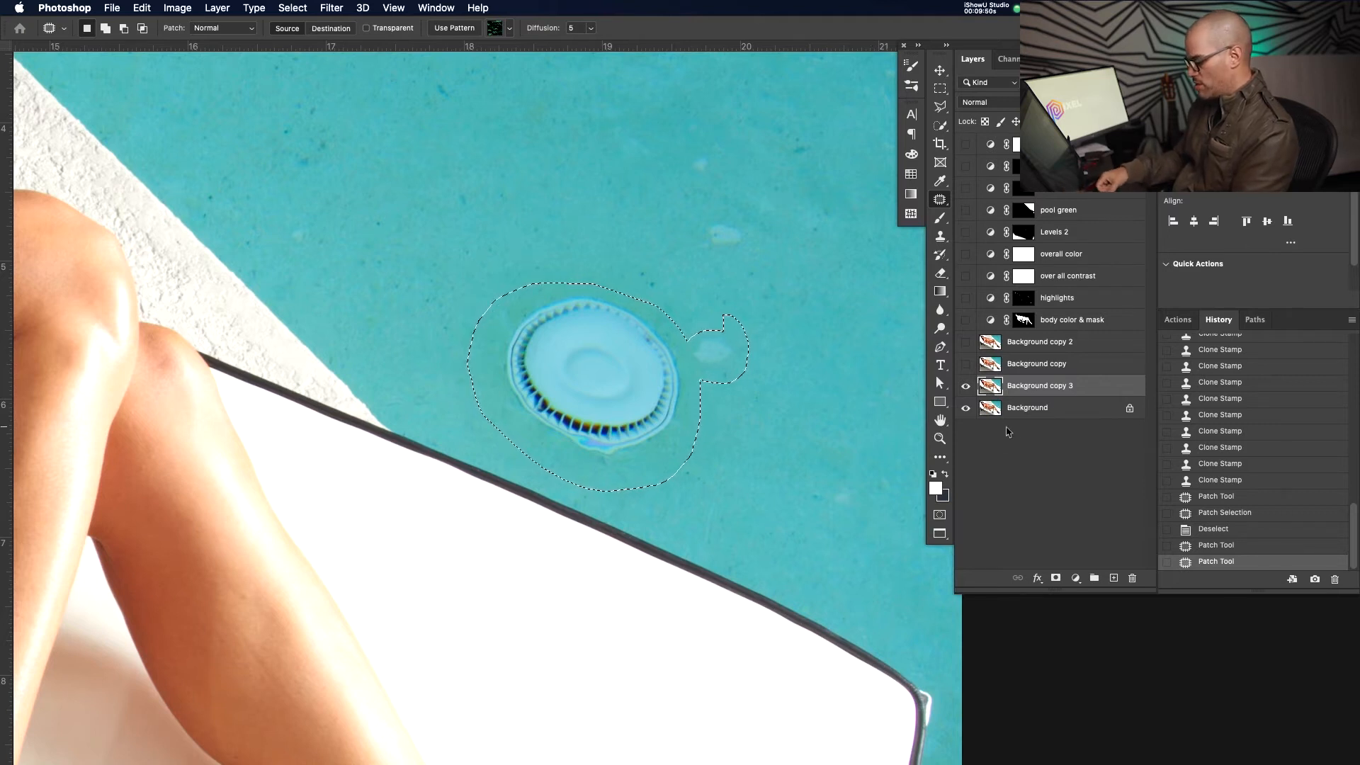
{"action": "key", "text": "shift+BackSpace"}
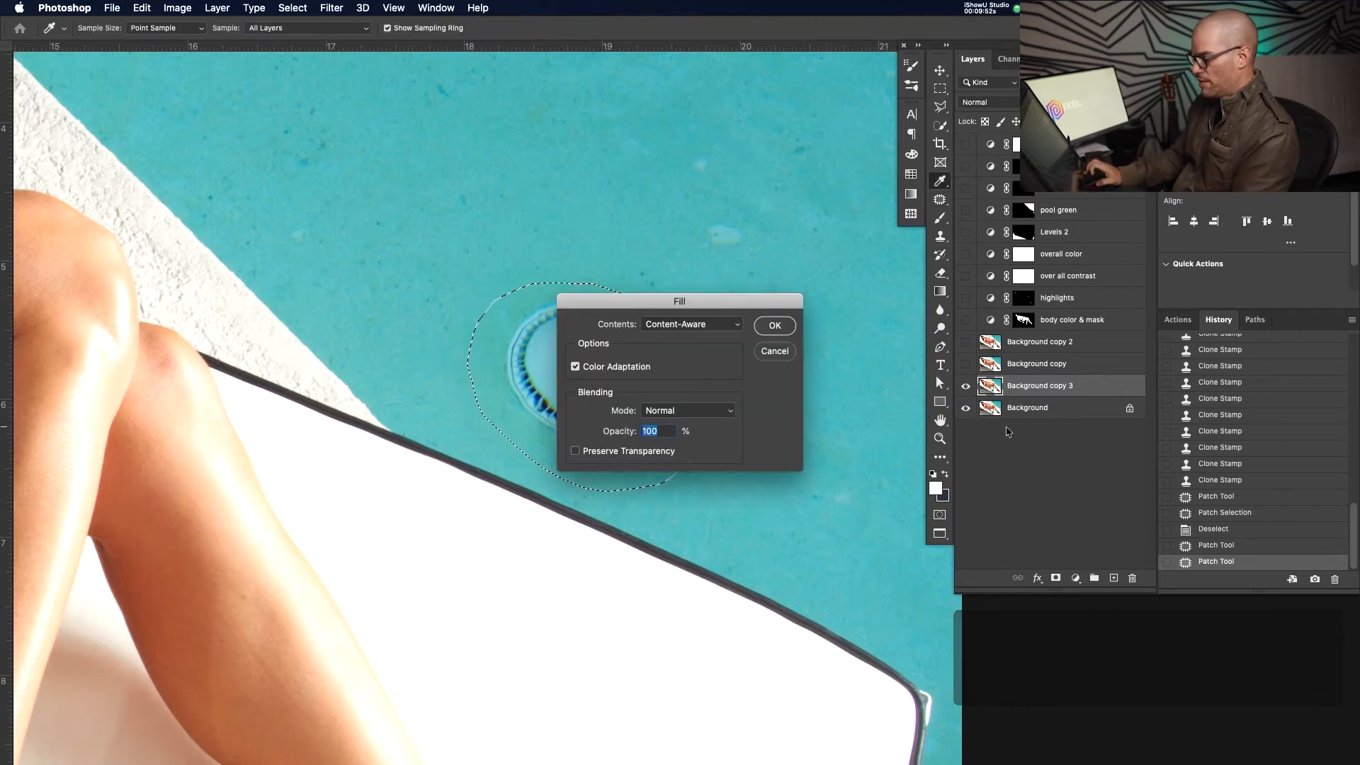
{"action": "left_click_drag", "start_coordinate": [771, 296], "coordinate": [665, 301]}
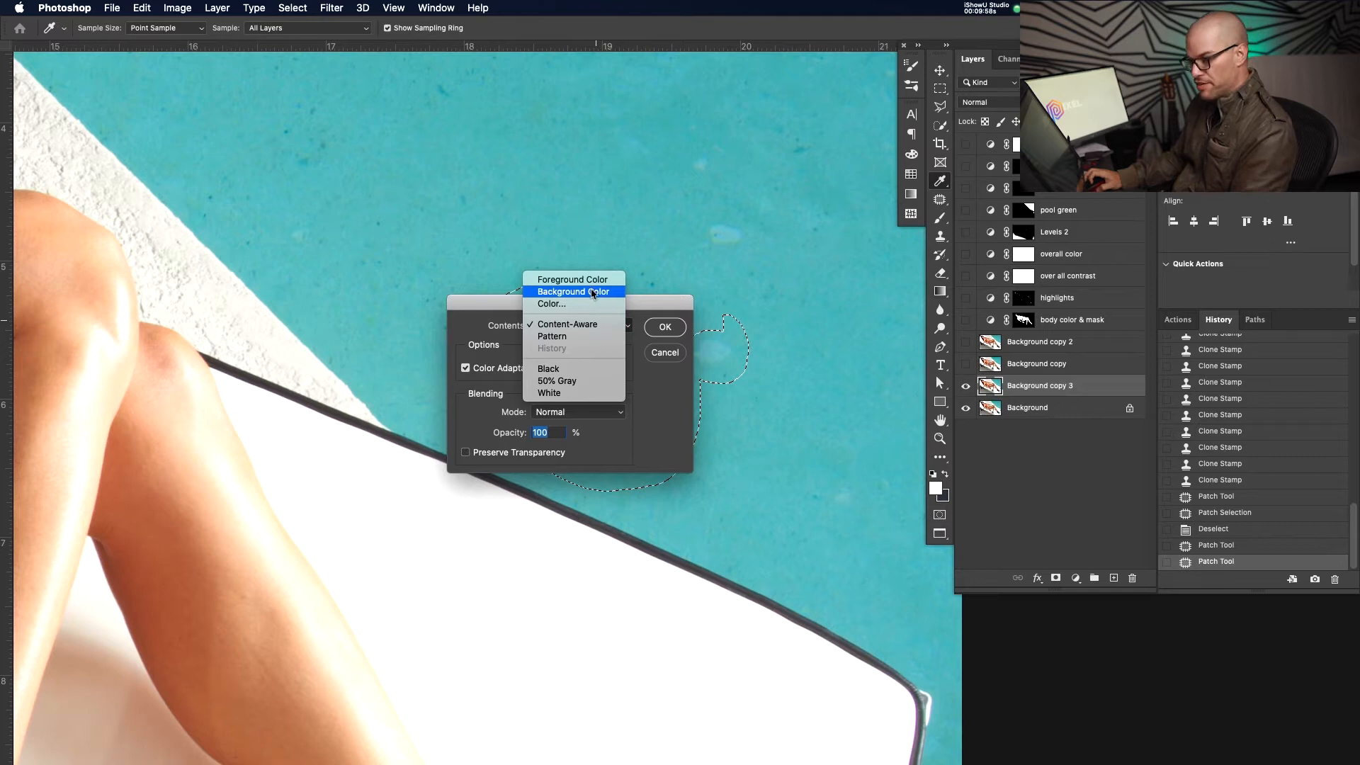
{"action": "left_click", "coordinate": [646, 311]}
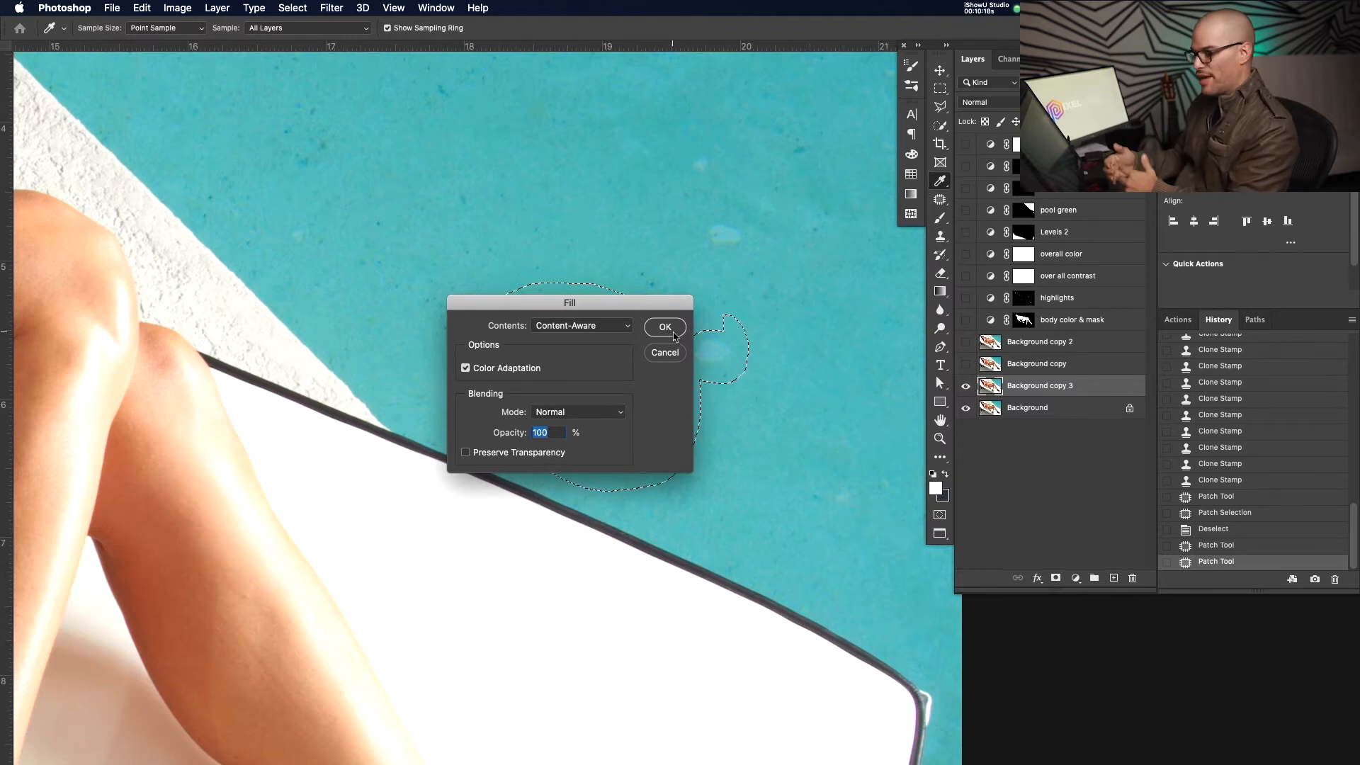
{"action": "key", "text": "Return"}
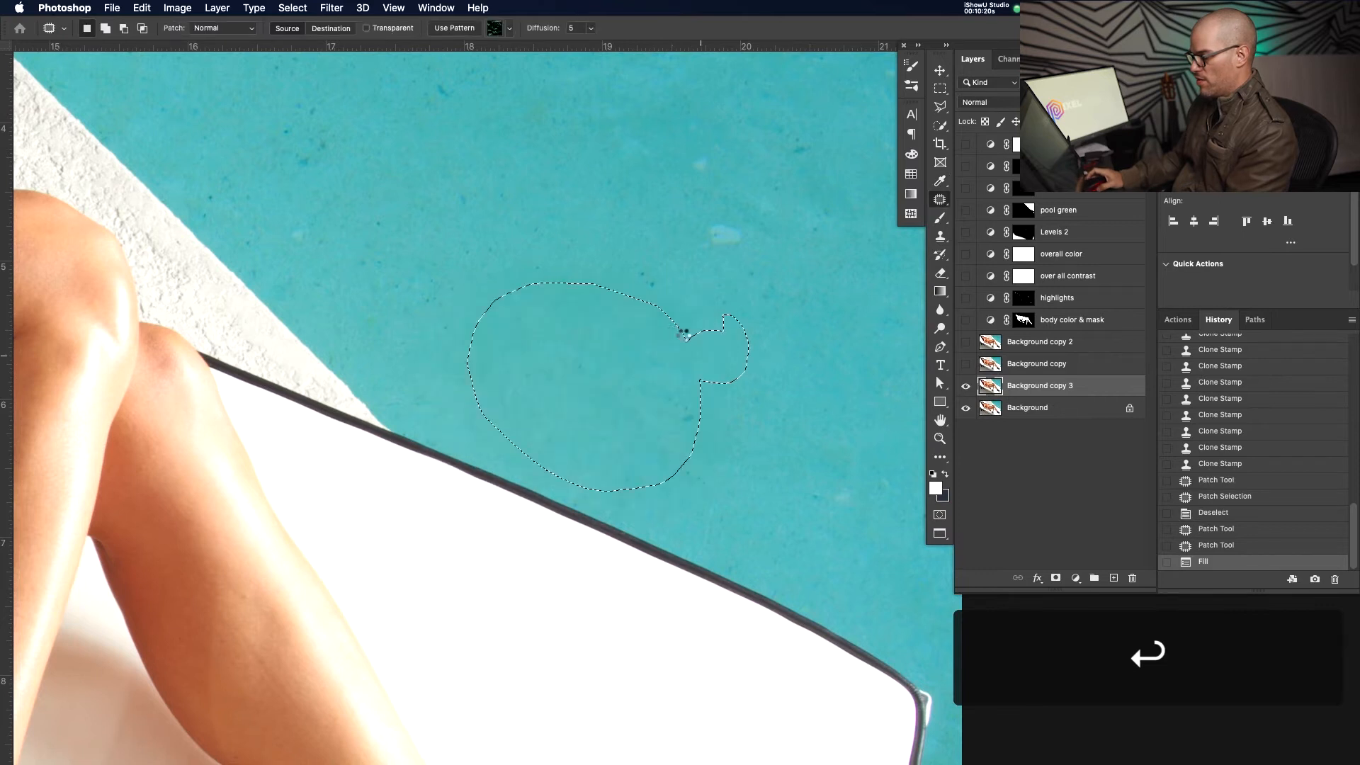
Content-Aware fill the pale spot and another blemish in the water
{"action": "left_click", "coordinate": [737, 290]}
{"action": "mouse_move", "coordinate": [783, 221]}
{"action": "left_mouse_down"}
{"action": "mouse_move", "coordinate": [719, 216]}
{"action": "mouse_move", "coordinate": [750, 269]}
{"action": "mouse_move", "coordinate": [786, 225]}
{"action": "left_mouse_up"}
{"action": "key", "text": "shift+BackSpace"}
{"action": "key", "text": "Return"}
{"action": "mouse_move", "coordinate": [757, 138]}
{"action": "left_mouse_down"}
{"action": "mouse_move", "coordinate": [819, 212]}
{"action": "mouse_move", "coordinate": [829, 123]}
{"action": "left_mouse_up"}
{"action": "key", "text": "shift+BackSpace"}
{"action": "key", "text": "Return"}
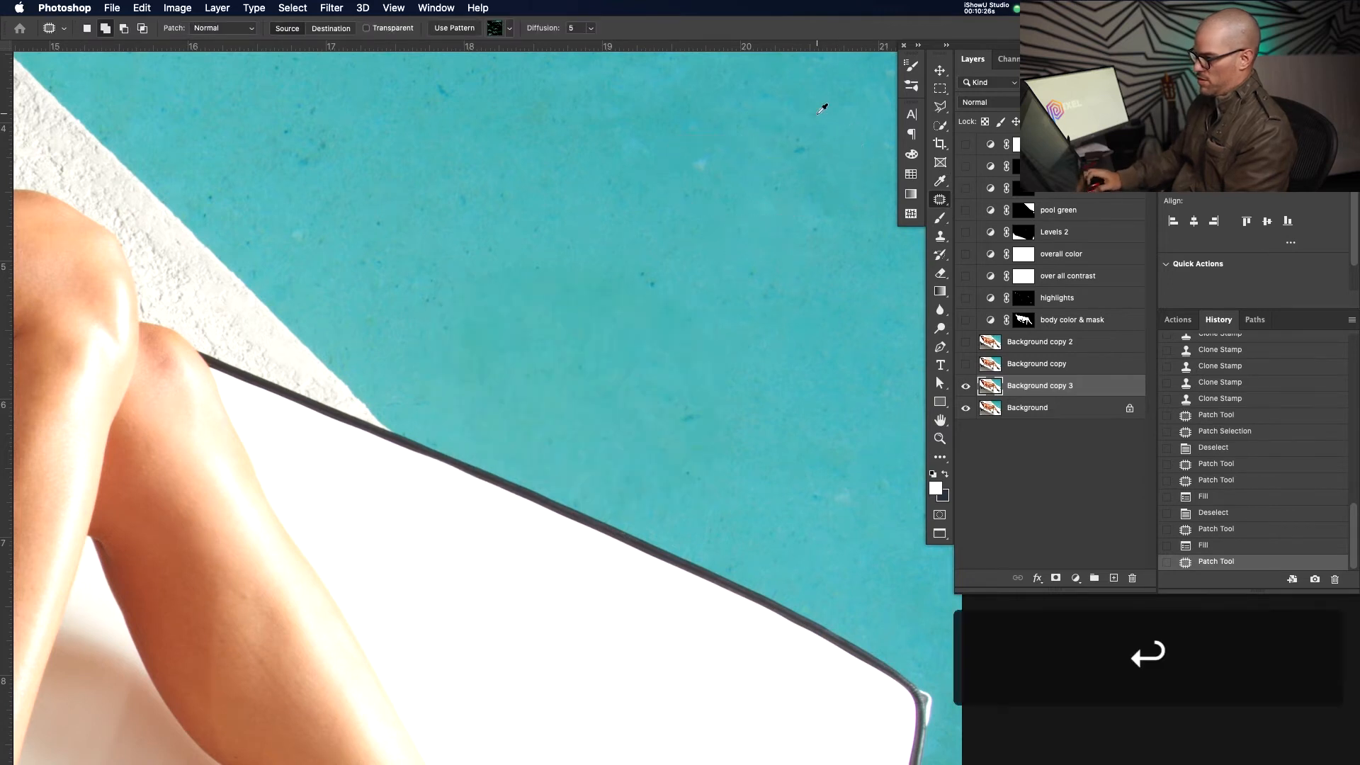
Content-Aware fill another water spot, then two more specks together
{"action": "left_click_drag", "start_coordinate": [286, 205], "coordinate": [432, 421]}
{"action": "mouse_move", "coordinate": [622, 329]}
{"action": "left_mouse_down"}
{"action": "mouse_move", "coordinate": [415, 358]}
{"action": "mouse_move", "coordinate": [638, 376]}
{"action": "left_mouse_up"}
{"action": "key", "text": "shift+BackSpace"}
{"action": "key", "text": "Return"}
{"action": "left_click", "coordinate": [717, 291]}
{"action": "mouse_move", "coordinate": [688, 194]}
{"action": "left_mouse_down"}
{"action": "mouse_move", "coordinate": [589, 163]}
{"action": "mouse_move", "coordinate": [671, 309]}
{"action": "mouse_move", "coordinate": [760, 207]}
{"action": "left_mouse_up"}
{"action": "mouse_move", "coordinate": [451, 360]}
{"action": "left_mouse_down"}
{"action": "mouse_move", "coordinate": [519, 464]}
{"action": "mouse_move", "coordinate": [490, 470]}
{"action": "mouse_move", "coordinate": [486, 485]}
{"action": "left_mouse_up"}
{"action": "key", "text": "shift+BackSpace"}
{"action": "key", "text": "Return"}
Select and fill the blemish along the pool's top edge
{"action": "left_click_drag", "start_coordinate": [694, 477], "coordinate": [700, 558]}
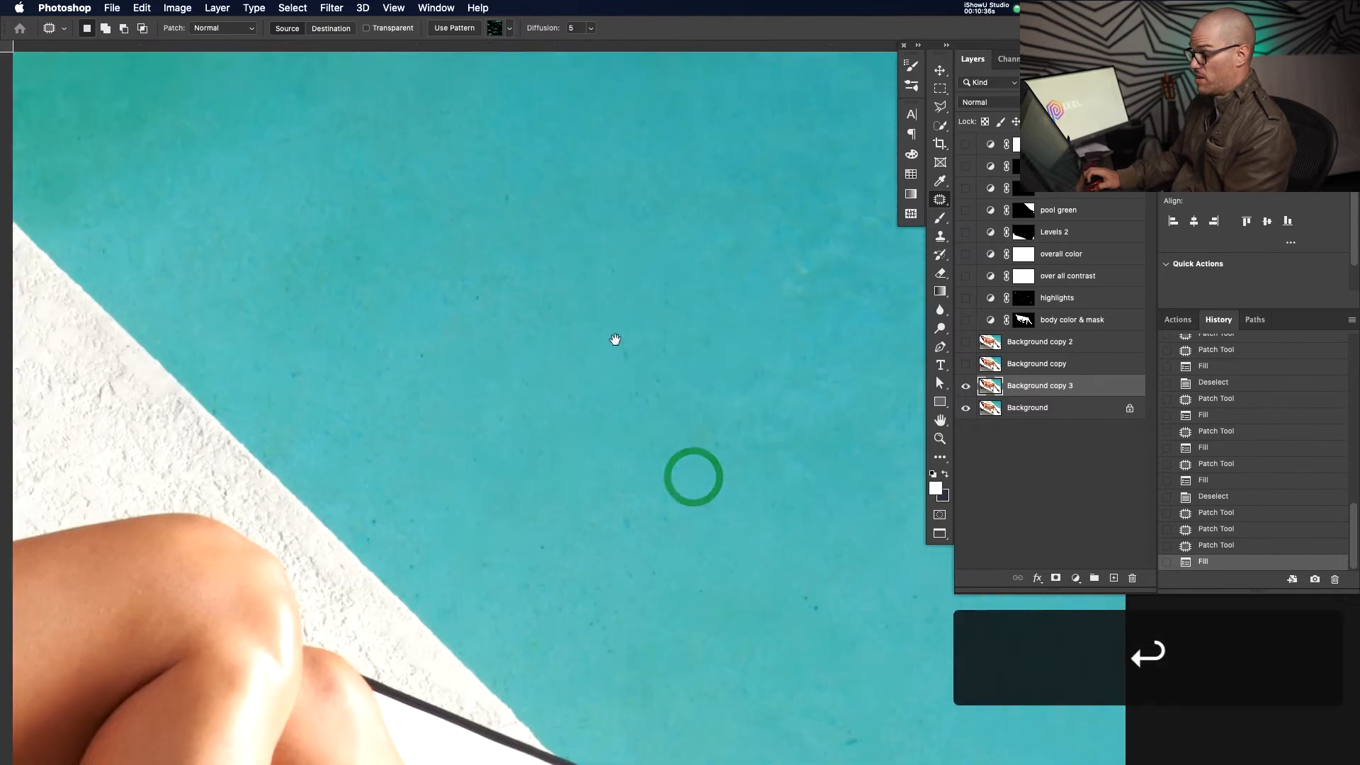
{"action": "left_click_drag", "start_coordinate": [615, 340], "coordinate": [662, 565]}
{"action": "mouse_move", "coordinate": [442, 321]}
{"action": "left_mouse_down"}
{"action": "mouse_move", "coordinate": [579, 491]}
{"action": "mouse_move", "coordinate": [608, 489]}
{"action": "left_mouse_up"}
{"action": "key", "text": "super+d"}
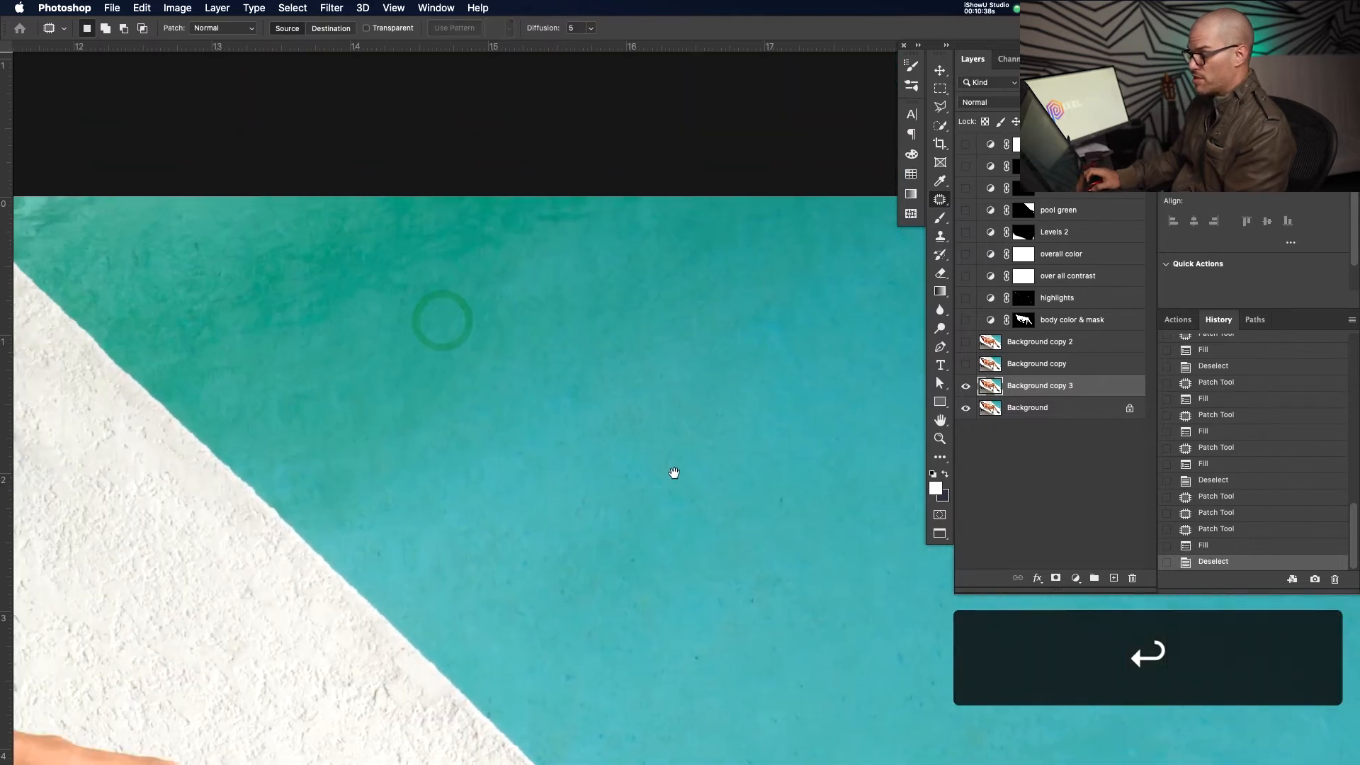
{"action": "mouse_move", "coordinate": [564, 186]}
{"action": "left_mouse_down"}
{"action": "mouse_move", "coordinate": [487, 207]}
{"action": "mouse_move", "coordinate": [583, 252]}
{"action": "mouse_move", "coordinate": [610, 195]}
{"action": "left_mouse_up"}
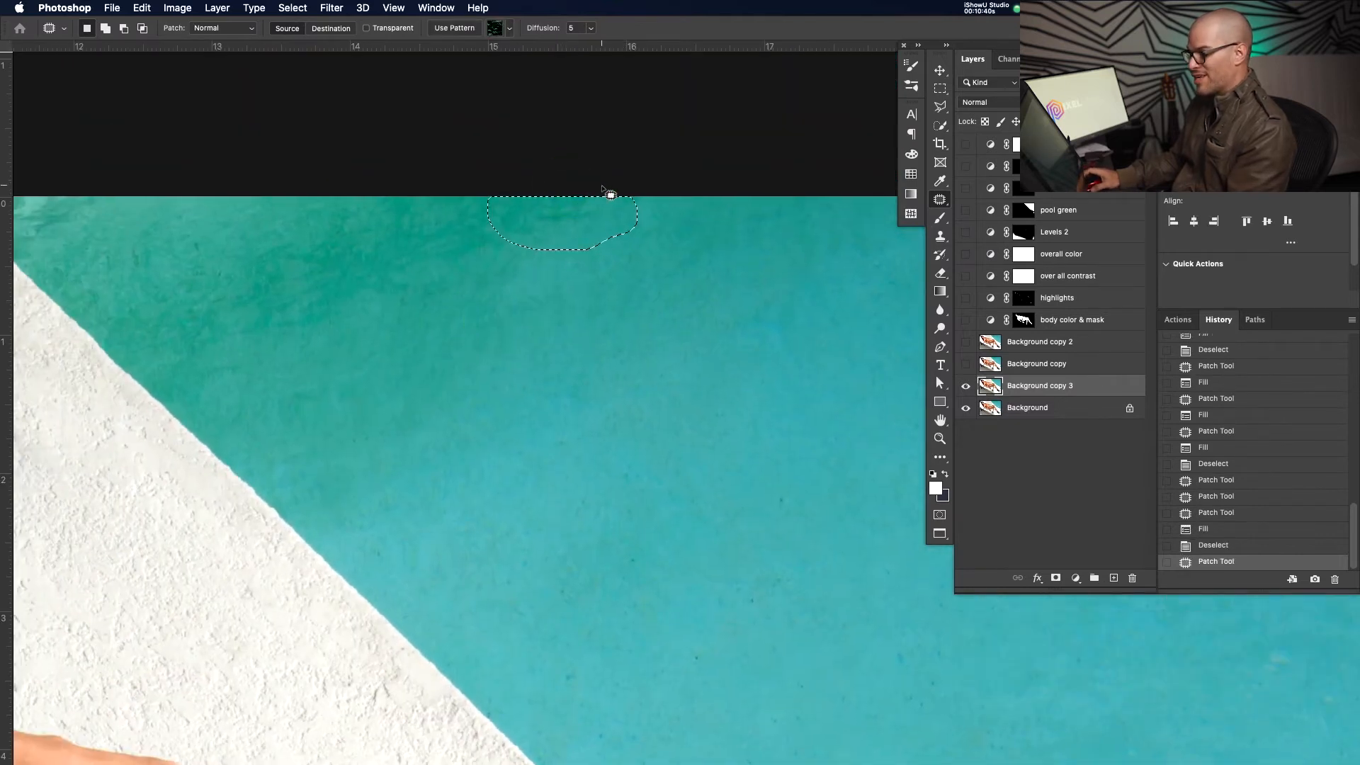
{"action": "left_click_drag", "start_coordinate": [404, 321], "coordinate": [516, 362]}
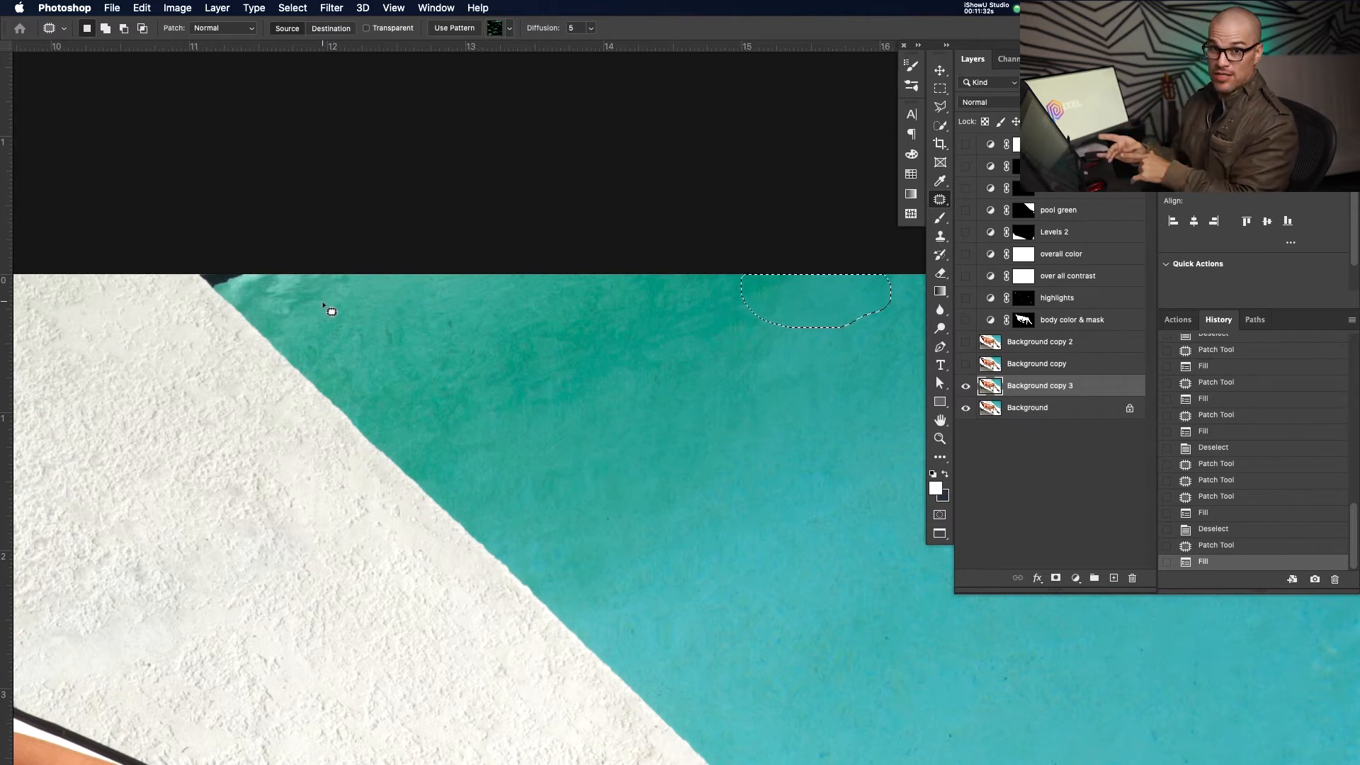
{"action": "left_click", "coordinate": [345, 304]}
Fill the dark corner where water meets the ledge with teal via Content-Aware Fill
{"action": "mouse_move", "coordinate": [345, 305]}
{"action": "left_mouse_down"}
{"action": "mouse_move", "coordinate": [464, 347]}
{"action": "mouse_move", "coordinate": [316, 317]}
{"action": "mouse_move", "coordinate": [411, 340]}
{"action": "mouse_move", "coordinate": [482, 421]}
{"action": "mouse_move", "coordinate": [460, 358]}
{"action": "left_mouse_up"}
{"action": "key", "text": "z"}
{"action": "key", "text": "j"}
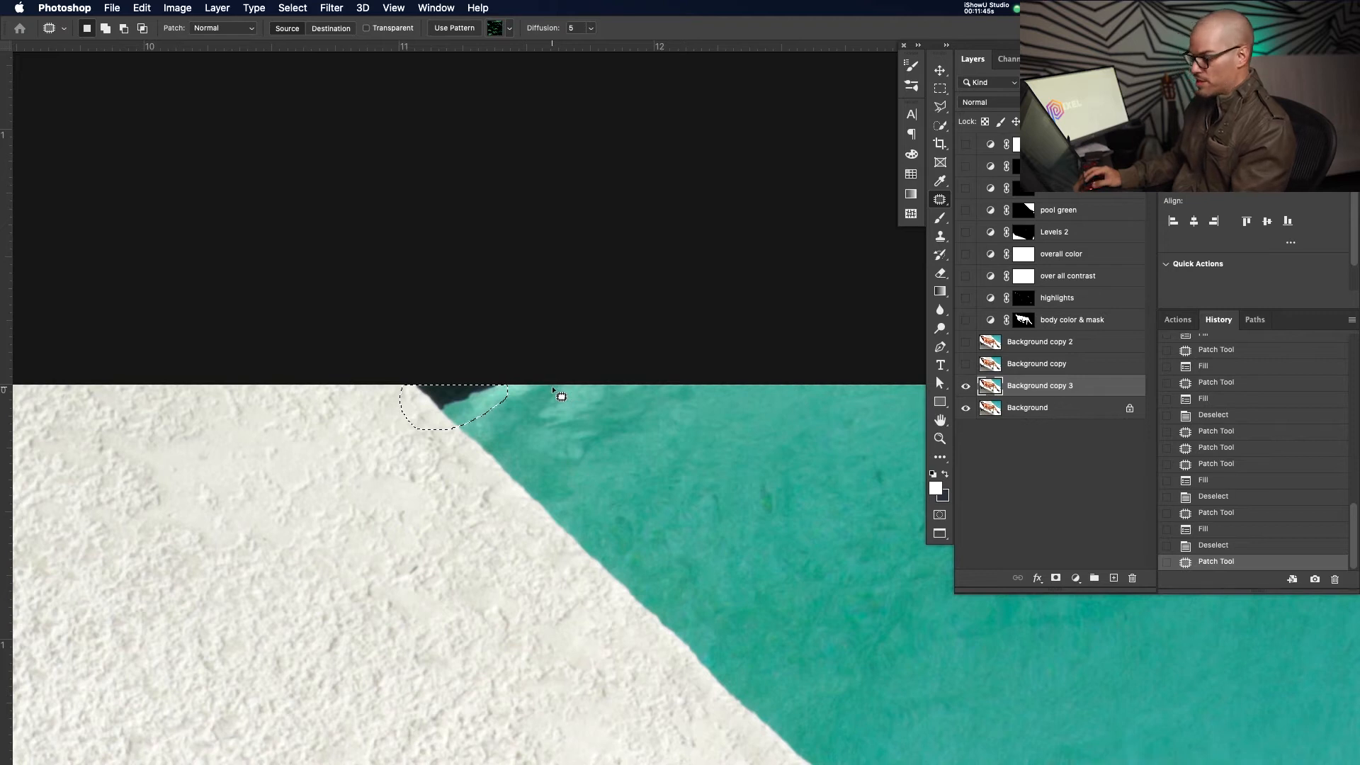
{"action": "key", "text": "shift+BackSpace"}
{"action": "key", "text": "Return"}
{"action": "left_click", "coordinate": [692, 461]}
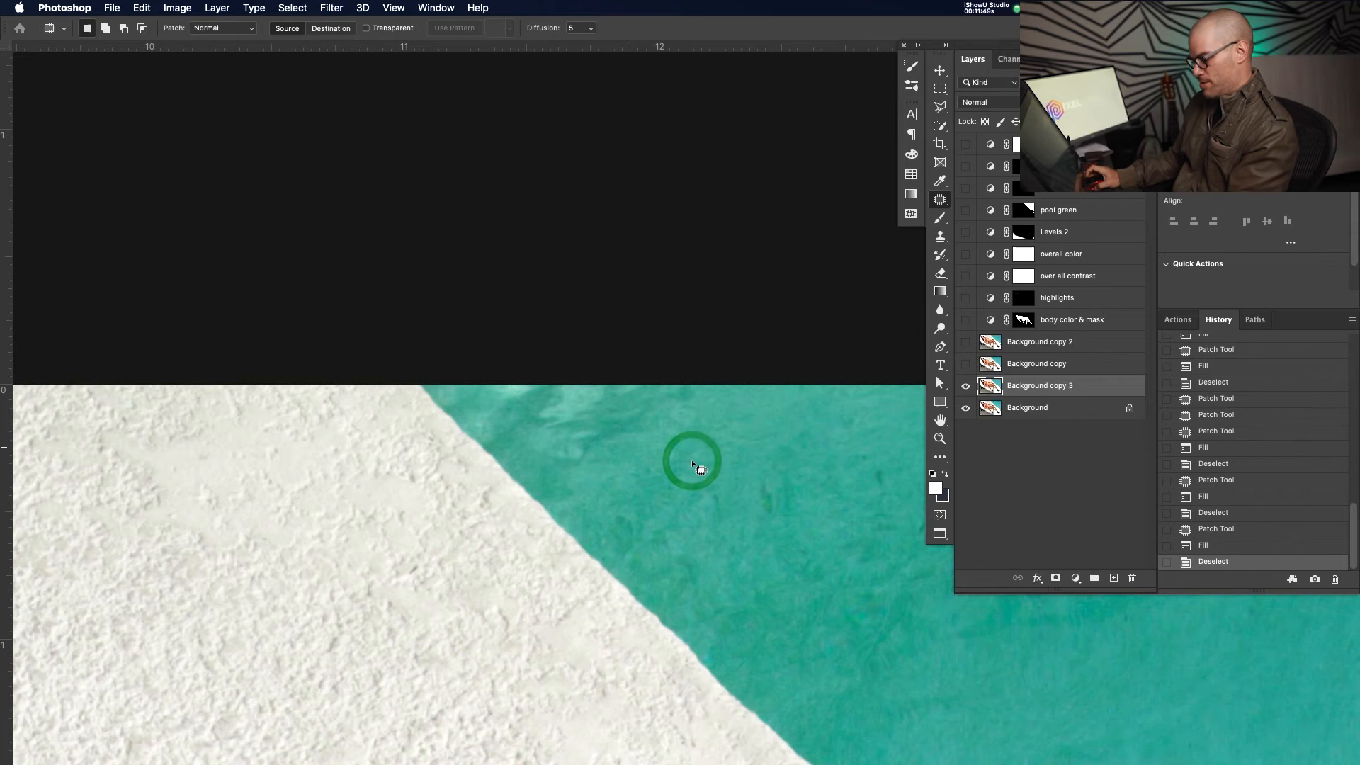
Zoom out past the model and zoom in on the dark area above the hair
{"action": "key", "text": "z"}
{"action": "left_click_drag", "start_coordinate": [714, 432], "coordinate": [616, 461]}
{"action": "left_click_drag", "start_coordinate": [759, 494], "coordinate": [635, 424]}
{"action": "left_click_drag", "start_coordinate": [430, 404], "coordinate": [489, 404]}
{"action": "key", "text": "z"}
{"action": "left_click_drag", "start_coordinate": [282, 374], "coordinate": [431, 385]}
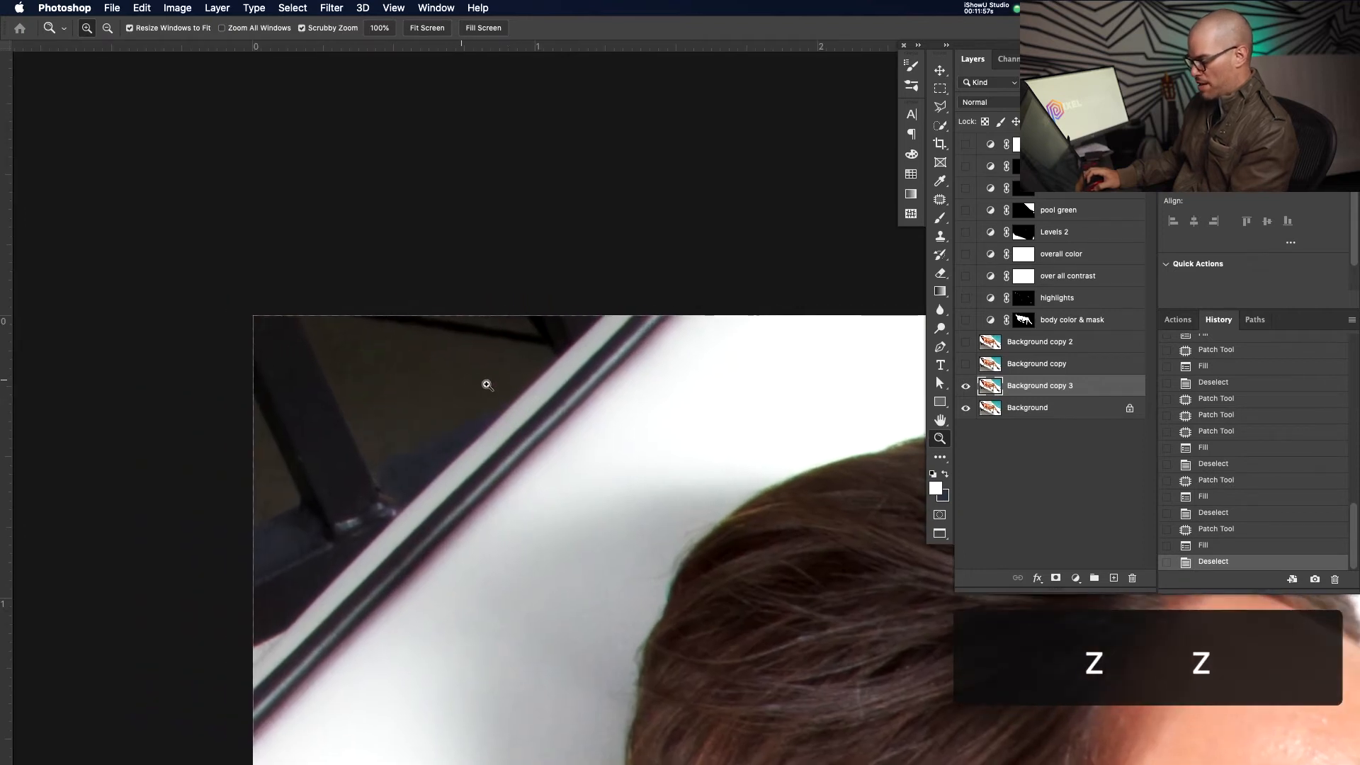
Content-Aware fill the reflection along the image's top edge
{"action": "key", "text": "s"}
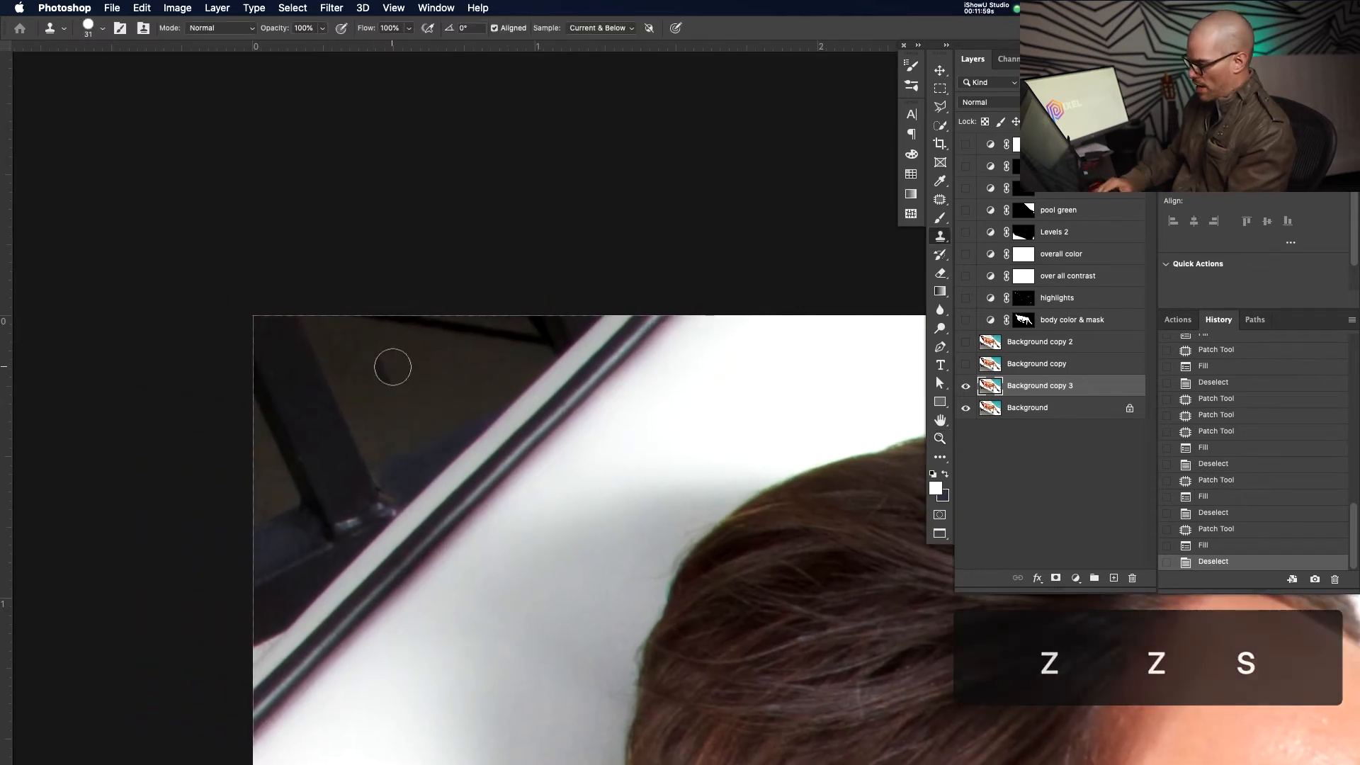
{"action": "key", "text": "super+equal"}
{"action": "key", "text": "super+equal"}
{"action": "left_click_drag", "start_coordinate": [339, 366], "coordinate": [518, 447]}
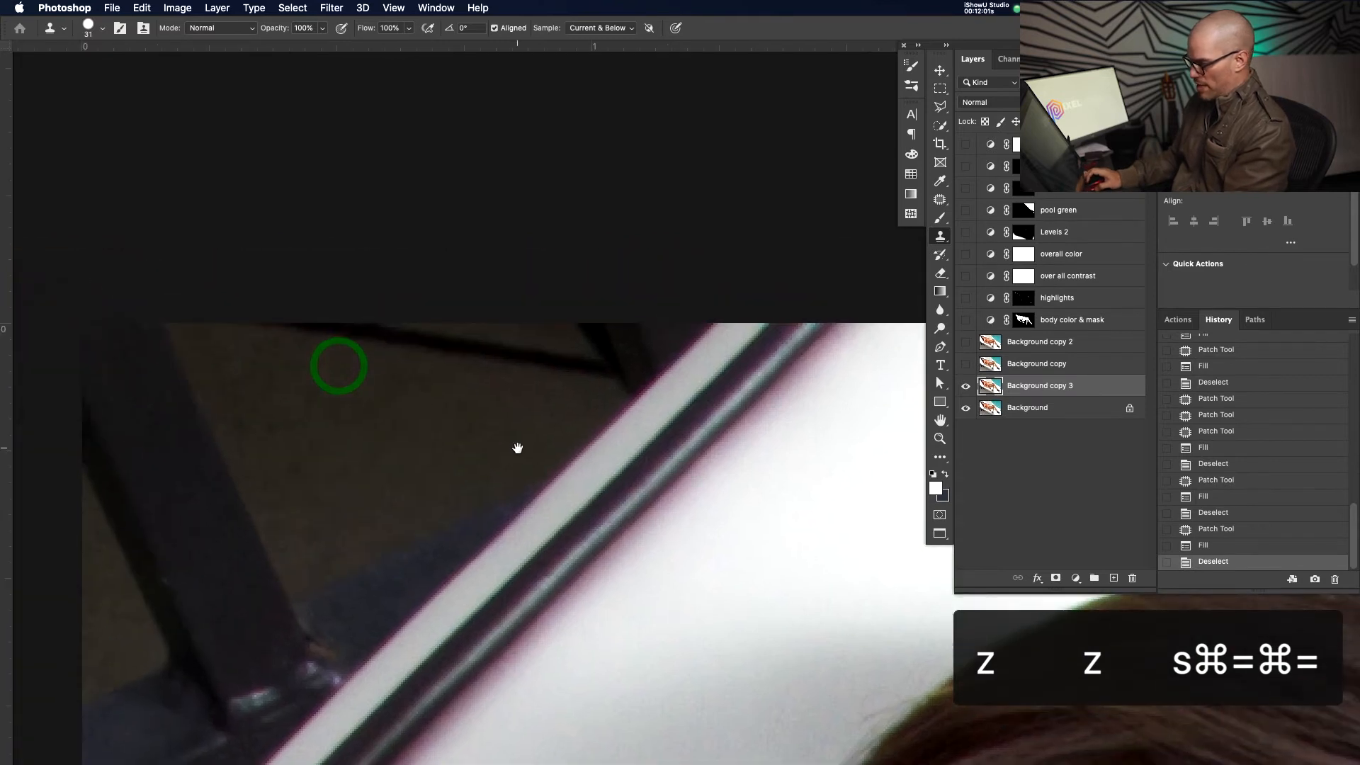
{"action": "key", "text": "j"}
{"action": "mouse_move", "coordinate": [212, 323]}
{"action": "left_mouse_down"}
{"action": "mouse_move", "coordinate": [273, 374]}
{"action": "mouse_move", "coordinate": [590, 415]}
{"action": "mouse_move", "coordinate": [645, 404]}
{"action": "left_mouse_up"}
{"action": "left_click_drag", "start_coordinate": [686, 347], "coordinate": [647, 294]}
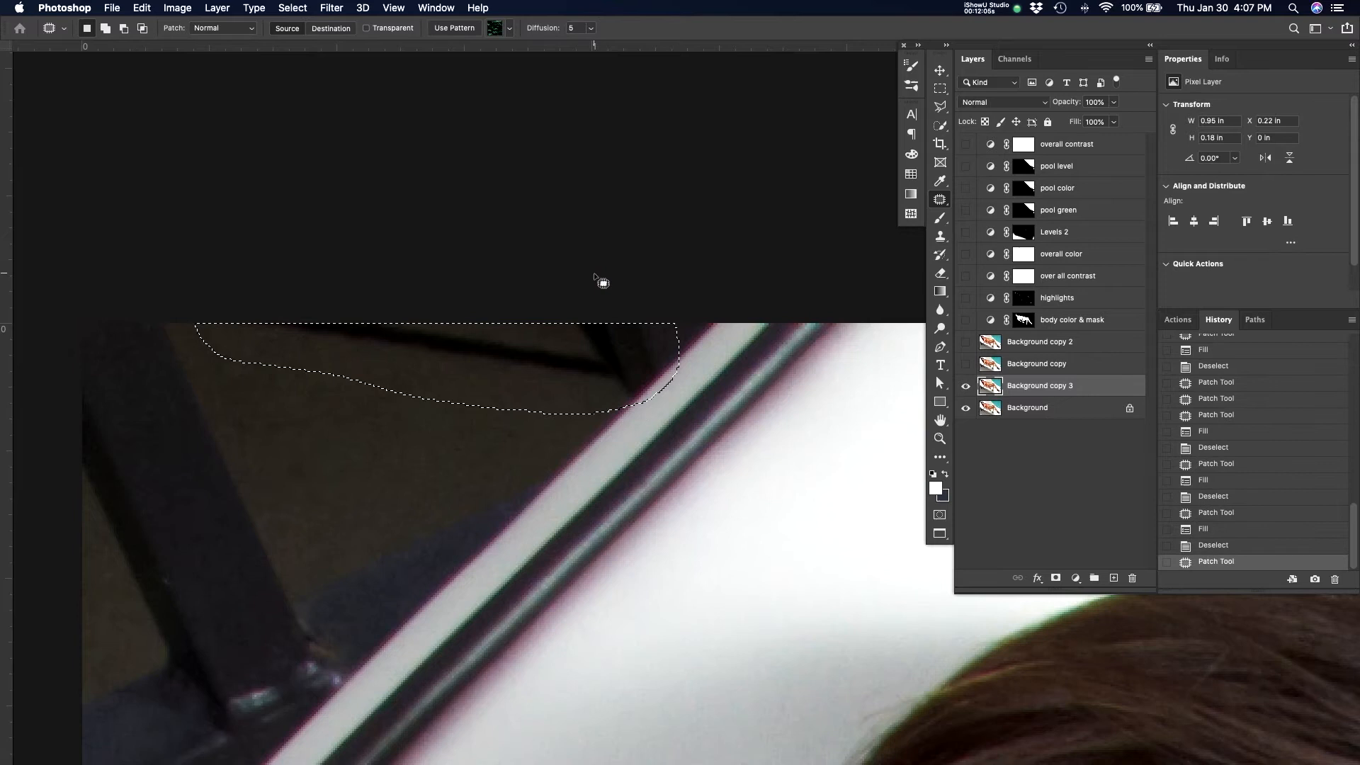
{"action": "key", "text": "shift+BackSpace"}
{"action": "key", "text": "Return"}
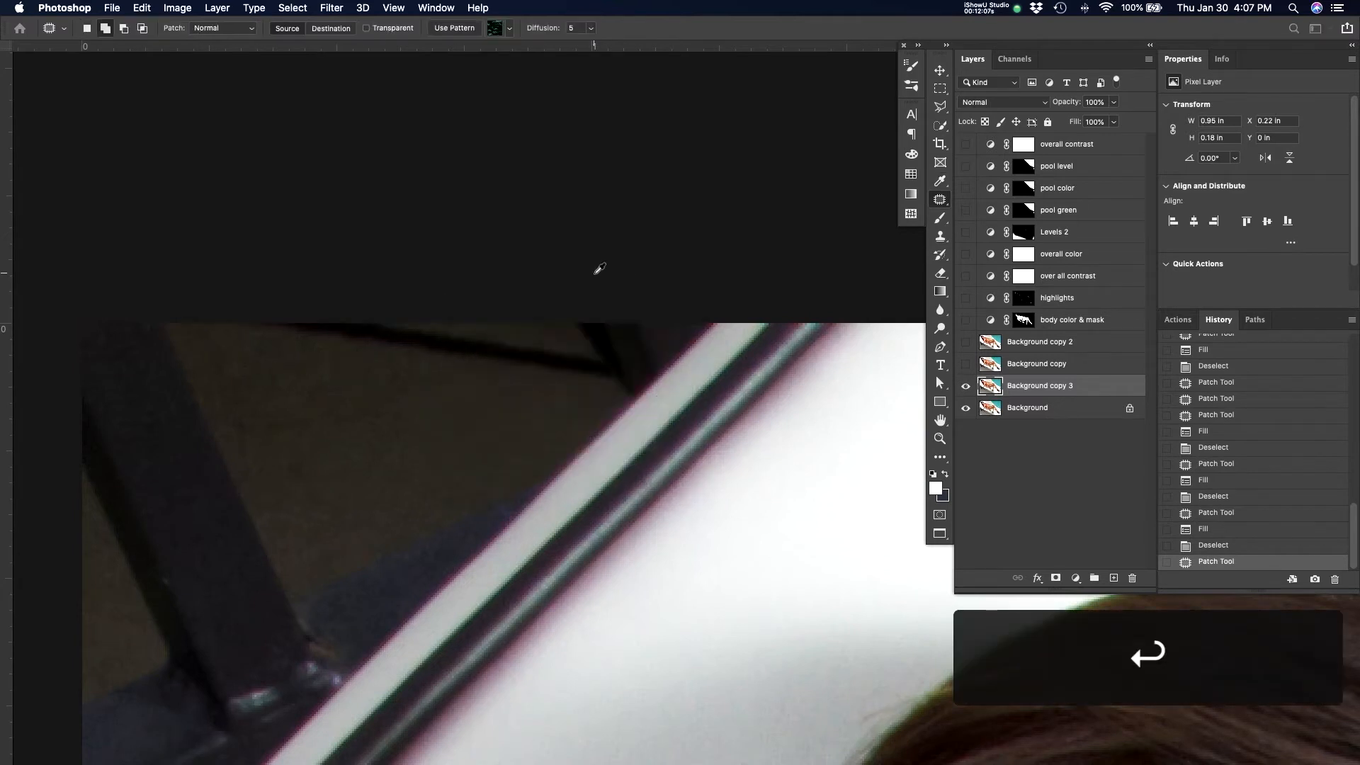
{"action": "left_click", "coordinate": [659, 284]}
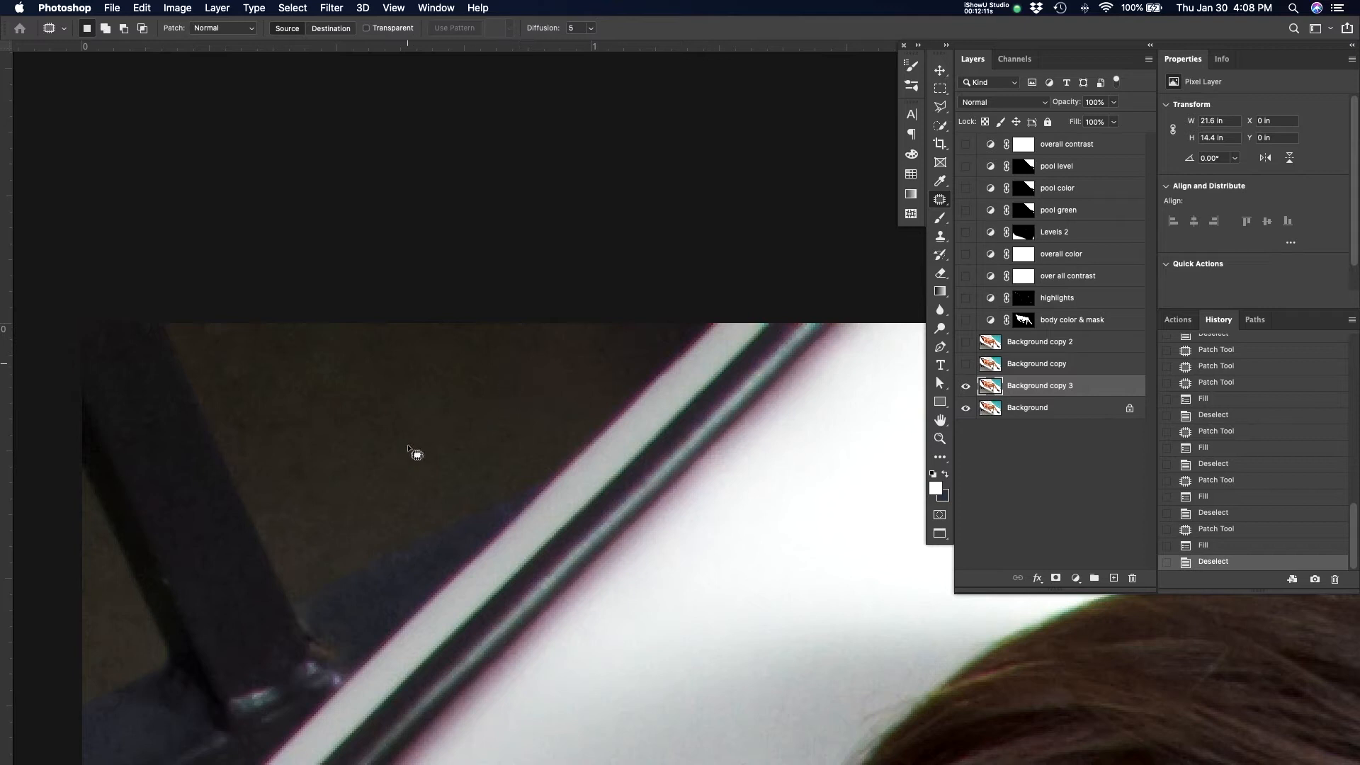
Content-Aware fill the dark corner along the diagonal frame edge and deselect
{"action": "left_click_drag", "start_coordinate": [384, 448], "coordinate": [552, 386]}
{"action": "left_click_drag", "start_coordinate": [462, 407], "coordinate": [517, 305]}
{"action": "mouse_move", "coordinate": [413, 187]}
{"action": "left_mouse_down"}
{"action": "mouse_move", "coordinate": [294, 136]}
{"action": "mouse_move", "coordinate": [252, 263]}
{"action": "mouse_move", "coordinate": [256, 478]}
{"action": "mouse_move", "coordinate": [296, 754]}
{"action": "left_mouse_up"}
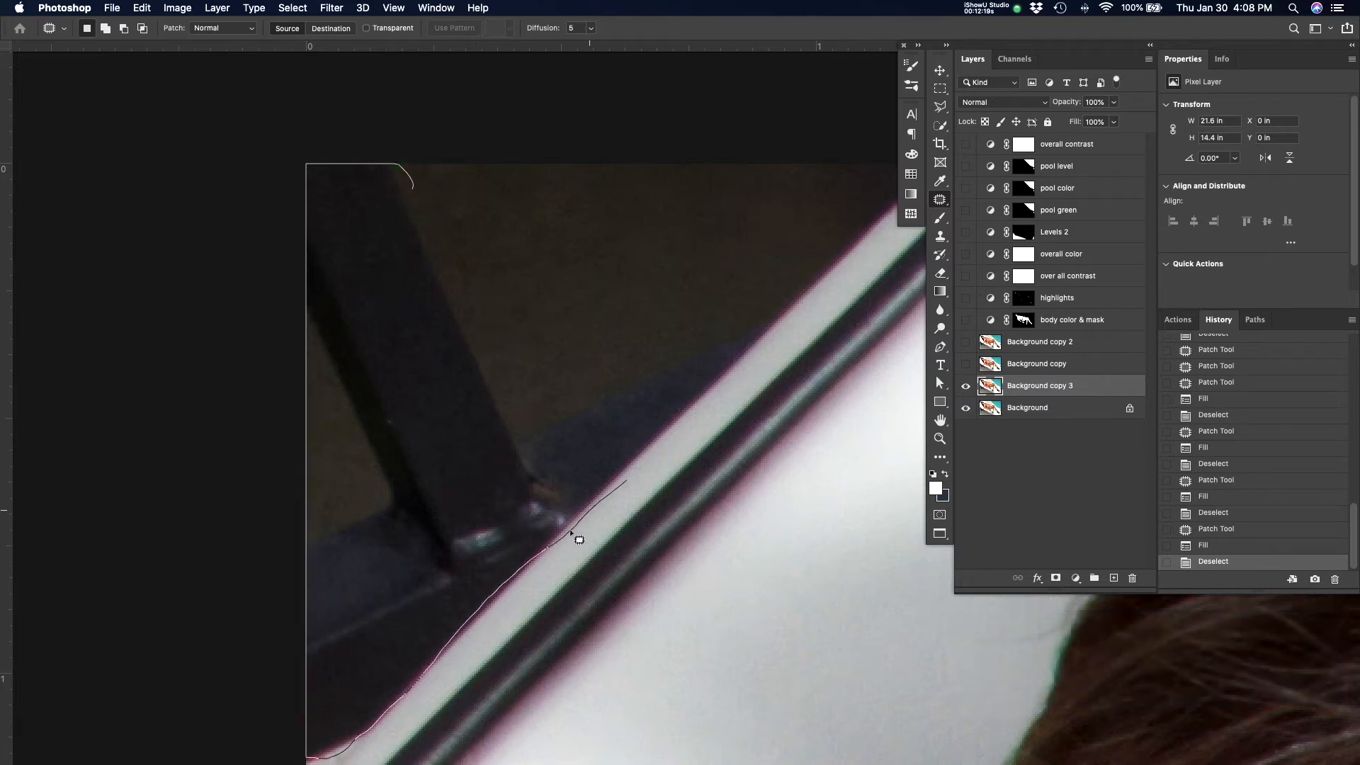
{"action": "left_click_drag", "start_coordinate": [728, 330], "coordinate": [509, 328]}
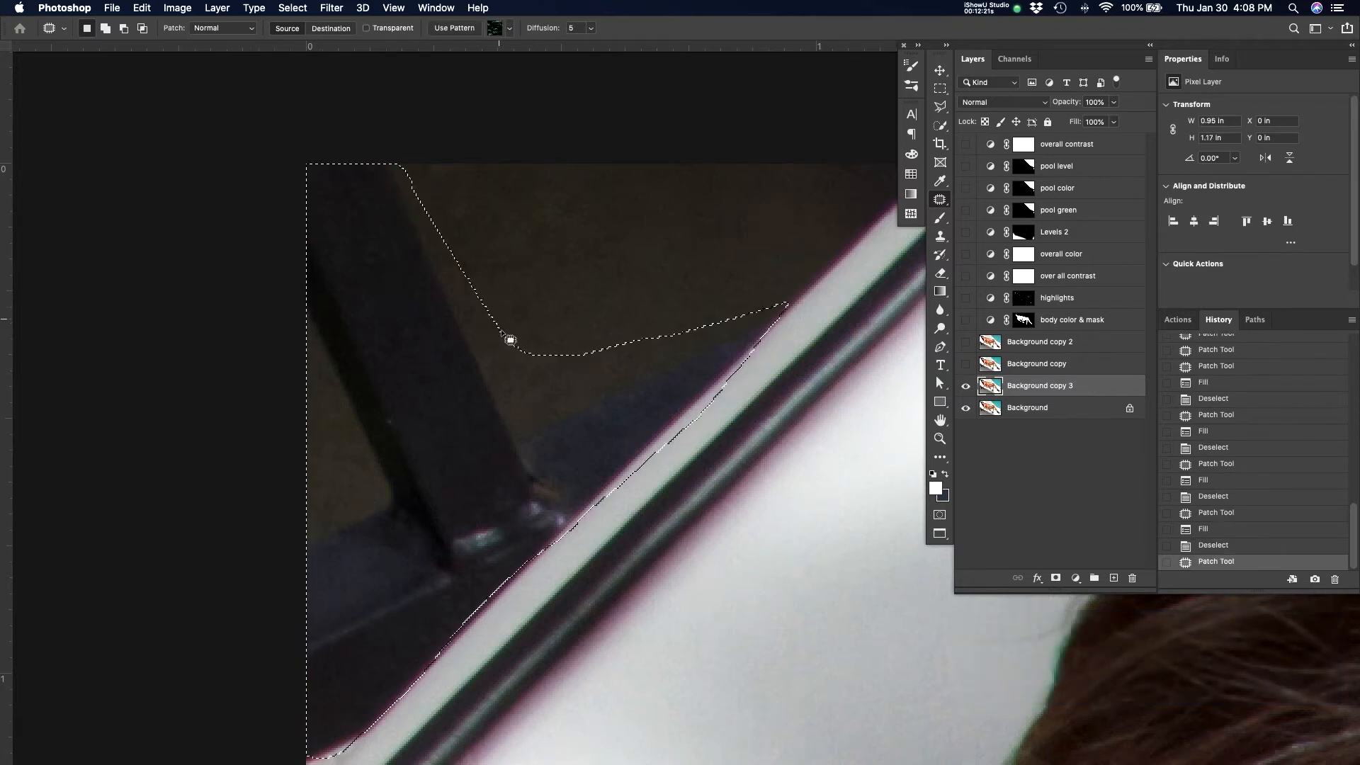
{"action": "key", "text": "shift+BackSpace"}
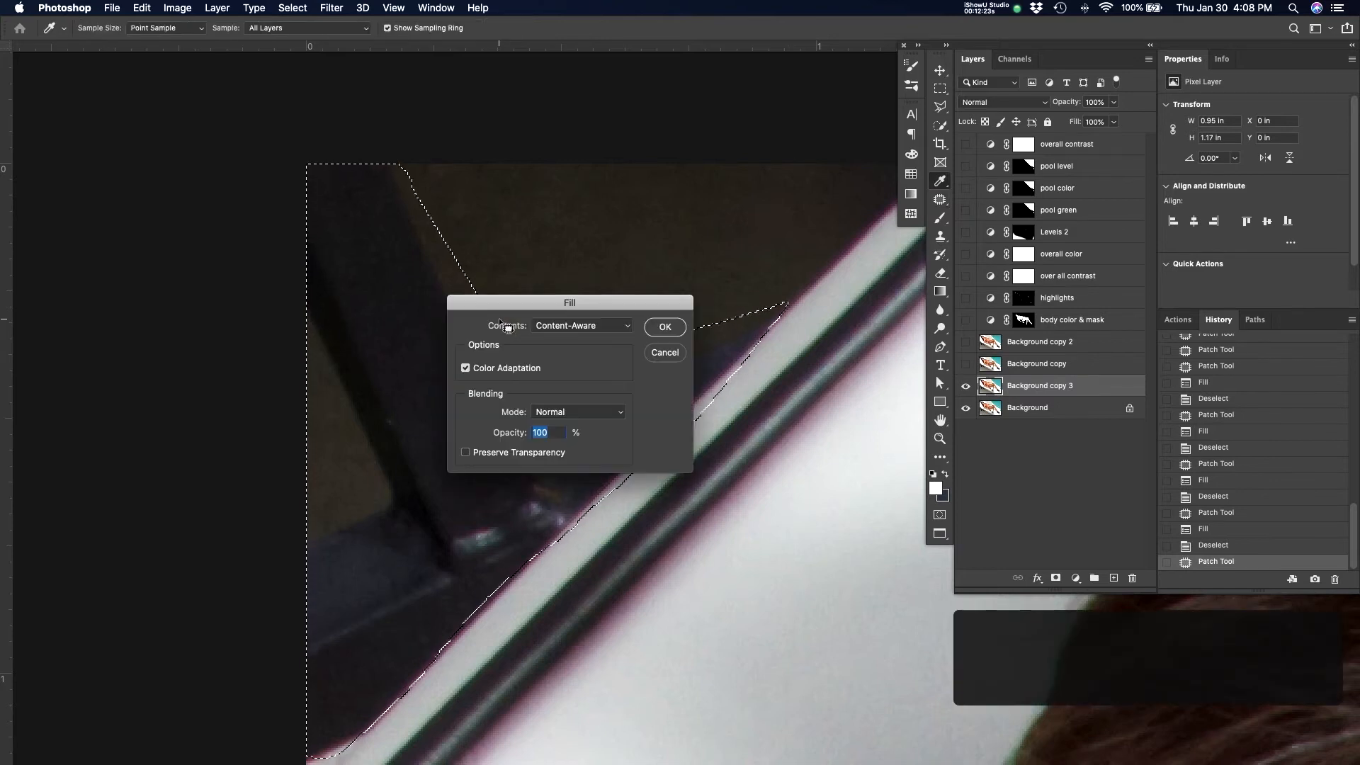
{"action": "key", "text": "Return"}
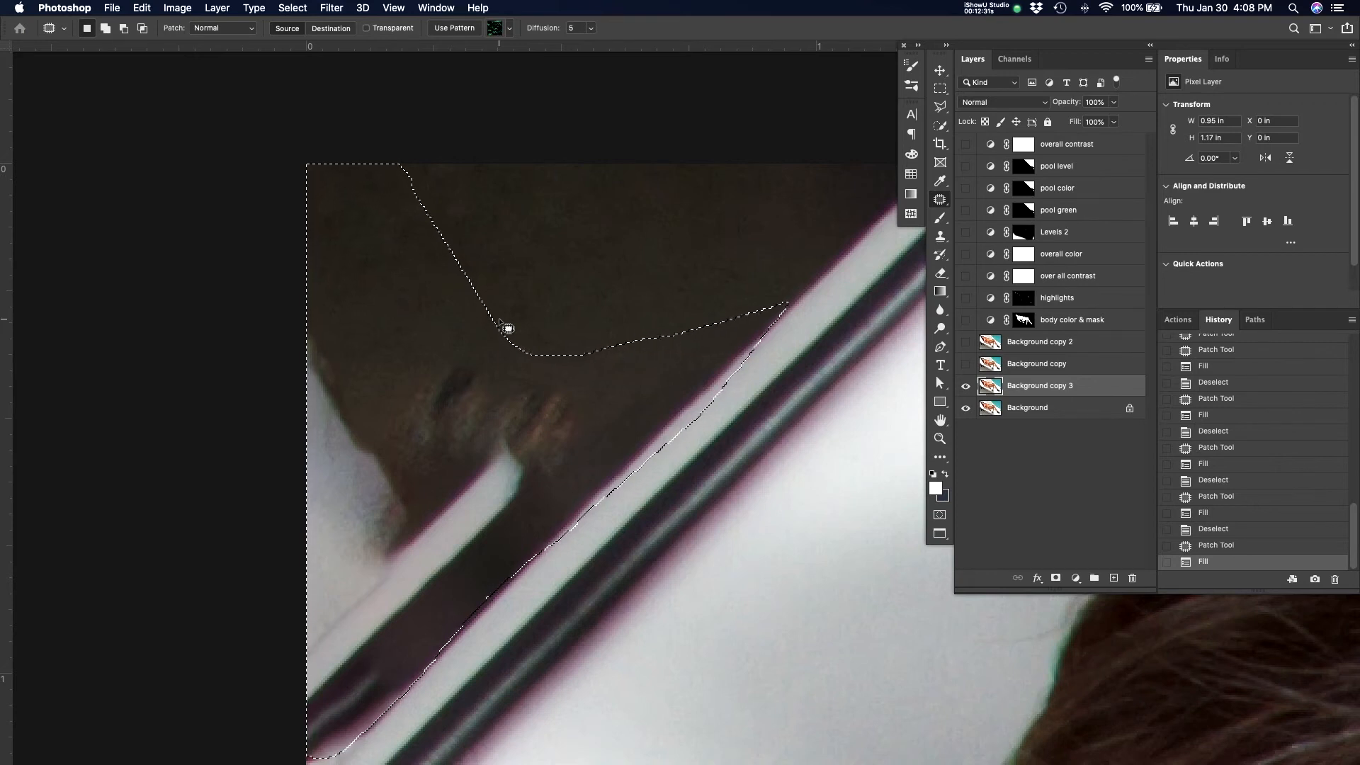
{"action": "key", "text": "super+d"}
{"action": "left_click_drag", "start_coordinate": [531, 325], "coordinate": [616, 232]}
{"action": "key", "text": "z"}
{"action": "left_click_drag", "start_coordinate": [682, 262], "coordinate": [674, 319]}
Clone clean dark wall over the marks with a larger brush, then undo that stroke
{"action": "key", "text": "s"}
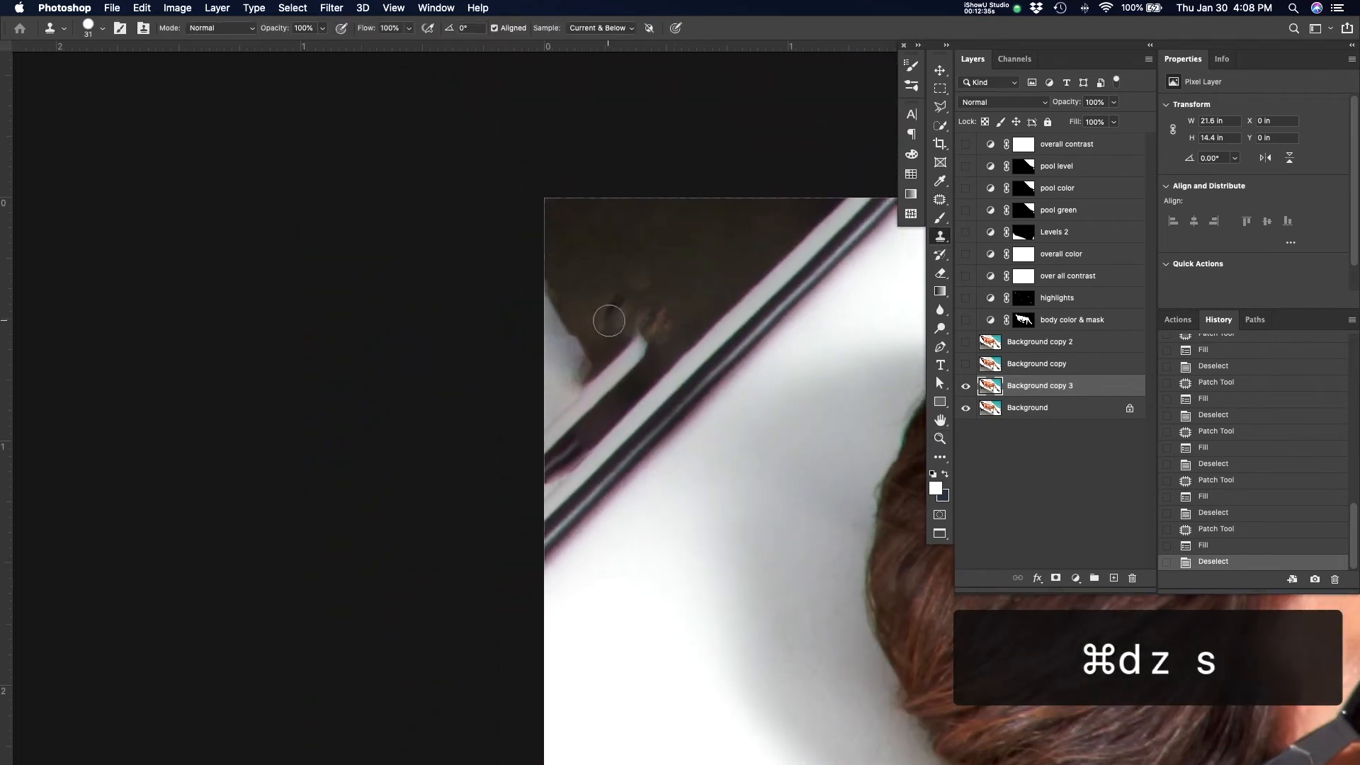
{"action": "left_click", "coordinate": [617, 249], "text": "alt"}
{"action": "left_click_drag", "start_coordinate": [646, 262], "coordinate": [658, 262]}
{"action": "left_click", "coordinate": [659, 258], "text": "alt"}
{"action": "mouse_move", "coordinate": [601, 322]}
{"action": "left_mouse_down"}
{"action": "mouse_move", "coordinate": [632, 294]}
{"action": "mouse_move", "coordinate": [674, 304]}
{"action": "mouse_move", "coordinate": [657, 266]}
{"action": "mouse_move", "coordinate": [671, 265]}
{"action": "left_mouse_up"}
{"action": "key", "text": "z"}
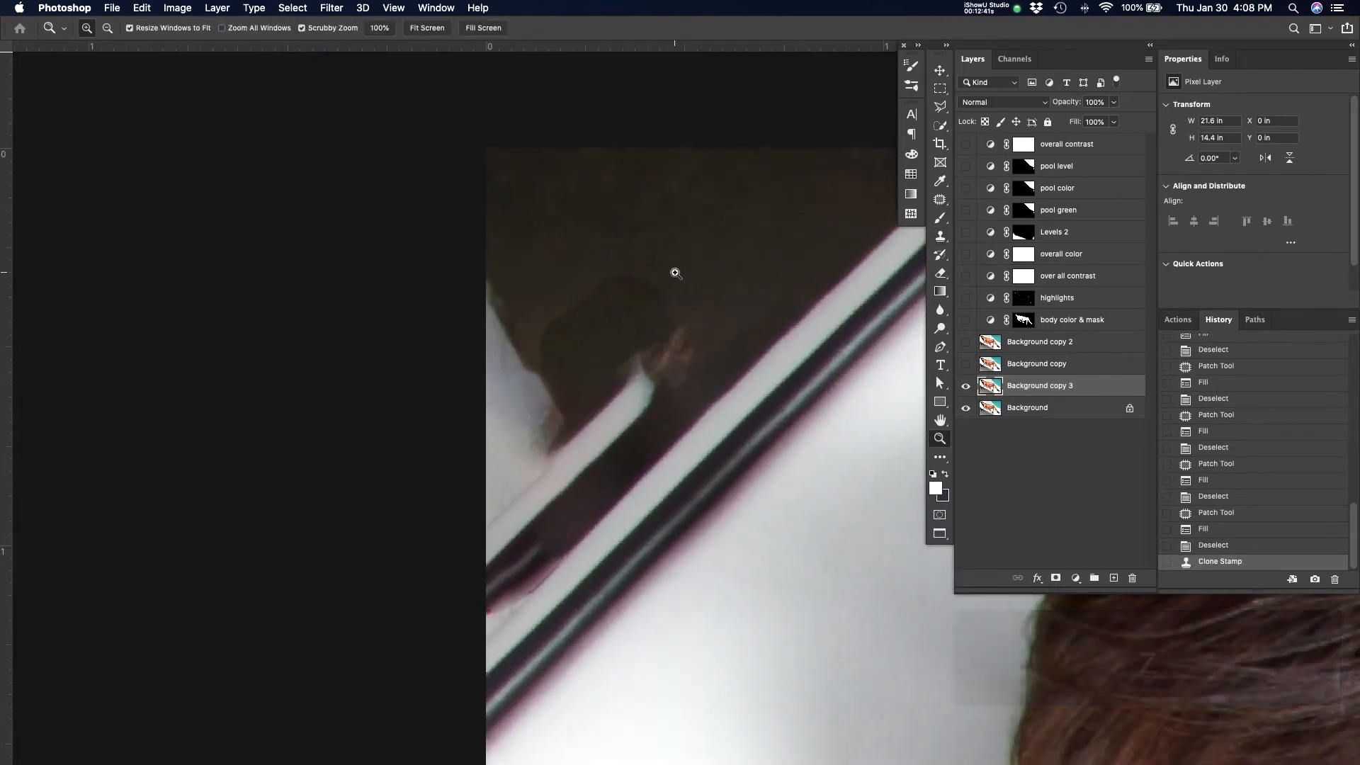
{"action": "key", "text": "super+z"}
With a softer 63 px clone brush, paint dark wall over the smudges and left-edge light patch
{"action": "key", "text": "s"}
{"action": "left_click_drag", "start_coordinate": [653, 279], "coordinate": [642, 159]}
{"action": "left_click_drag", "start_coordinate": [659, 247], "coordinate": [667, 248]}
{"action": "left_click", "coordinate": [607, 259], "text": "alt"}
{"action": "left_click_drag", "start_coordinate": [567, 312], "coordinate": [574, 327]}
{"action": "mouse_move", "coordinate": [609, 315]}
{"action": "left_mouse_down"}
{"action": "mouse_move", "coordinate": [632, 326]}
{"action": "mouse_move", "coordinate": [620, 343]}
{"action": "left_mouse_up"}
{"action": "left_click_drag", "start_coordinate": [646, 332], "coordinate": [593, 373]}
{"action": "left_click_drag", "start_coordinate": [547, 341], "coordinate": [502, 308]}
{"action": "left_click_drag", "start_coordinate": [516, 304], "coordinate": [530, 397]}
{"action": "left_click_drag", "start_coordinate": [581, 361], "coordinate": [507, 444]}
Resample the source and clone over the light stripe and the smudge at left
{"action": "left_click", "coordinate": [552, 313], "text": "alt"}
{"action": "mouse_move", "coordinate": [537, 376]}
{"action": "left_mouse_down"}
{"action": "mouse_move", "coordinate": [503, 452]}
{"action": "mouse_move", "coordinate": [658, 336]}
{"action": "left_mouse_up"}
{"action": "left_click_drag", "start_coordinate": [661, 333], "coordinate": [486, 508]}
{"action": "left_click", "coordinate": [565, 331], "text": "alt"}
{"action": "mouse_move", "coordinate": [562, 429]}
{"action": "left_mouse_down"}
{"action": "mouse_move", "coordinate": [501, 500]}
{"action": "mouse_move", "coordinate": [579, 428]}
{"action": "left_mouse_up"}
Shrink the brush to 54 px and clone a straight clean line along the diagonal frame edge
{"action": "left_click_drag", "start_coordinate": [640, 343], "coordinate": [631, 348]}
{"action": "left_click", "coordinate": [640, 313], "text": "alt"}
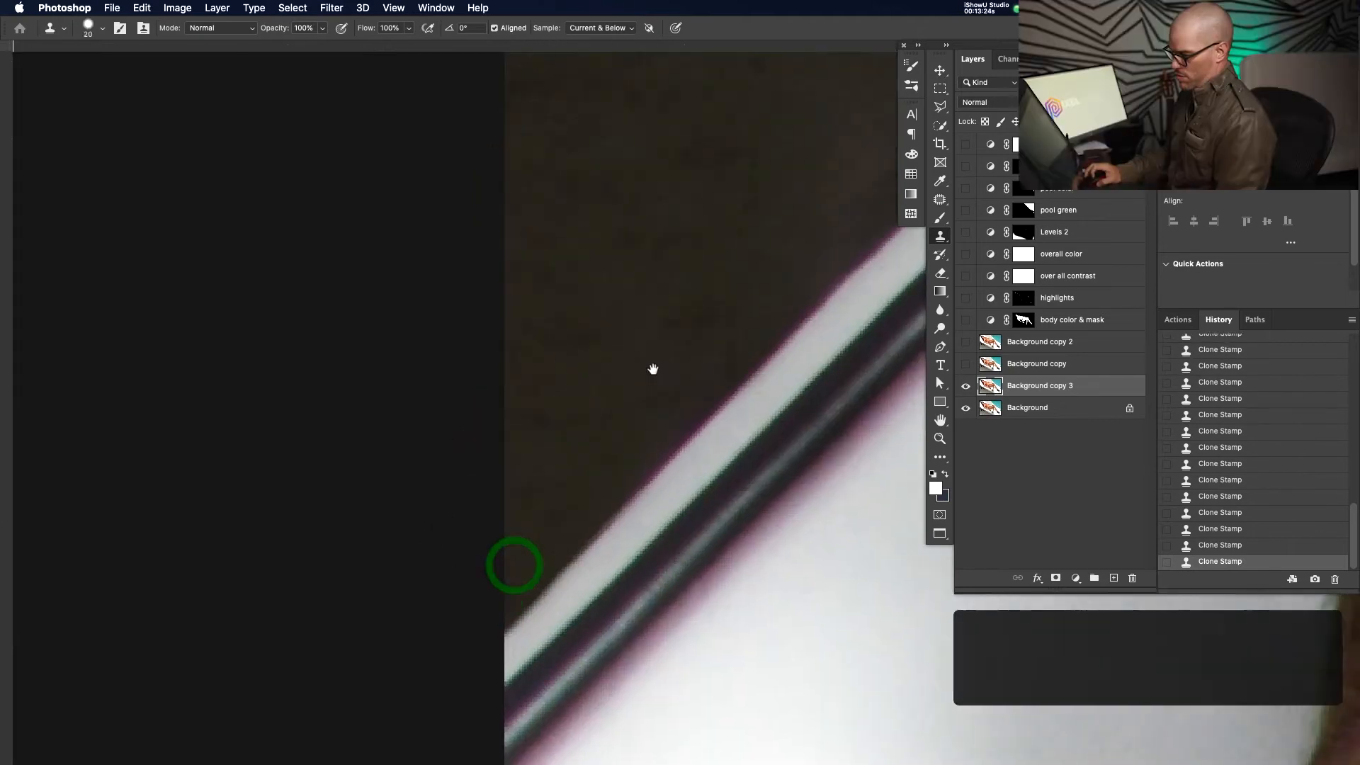
{"action": "left_click_drag", "start_coordinate": [607, 397], "coordinate": [571, 431]}
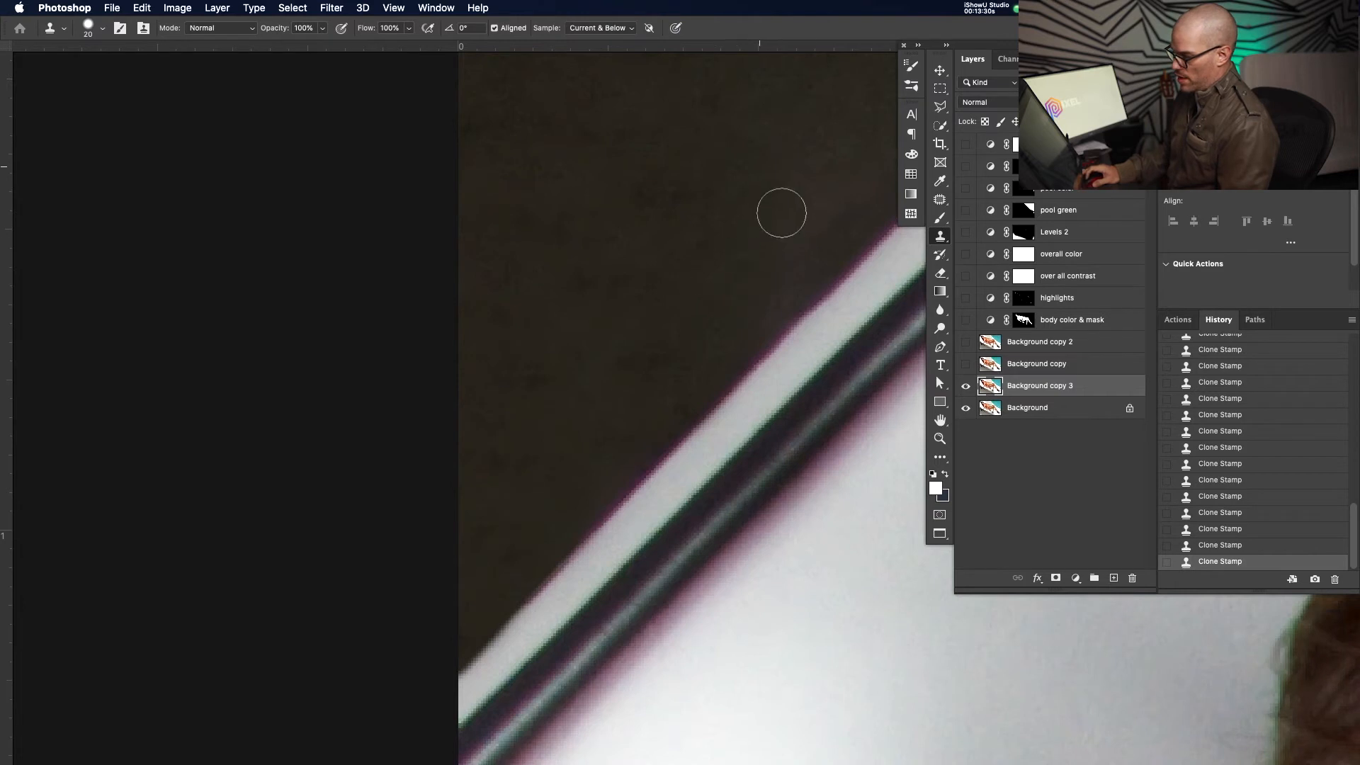
{"action": "left_click", "coordinate": [744, 152], "text": "alt"}
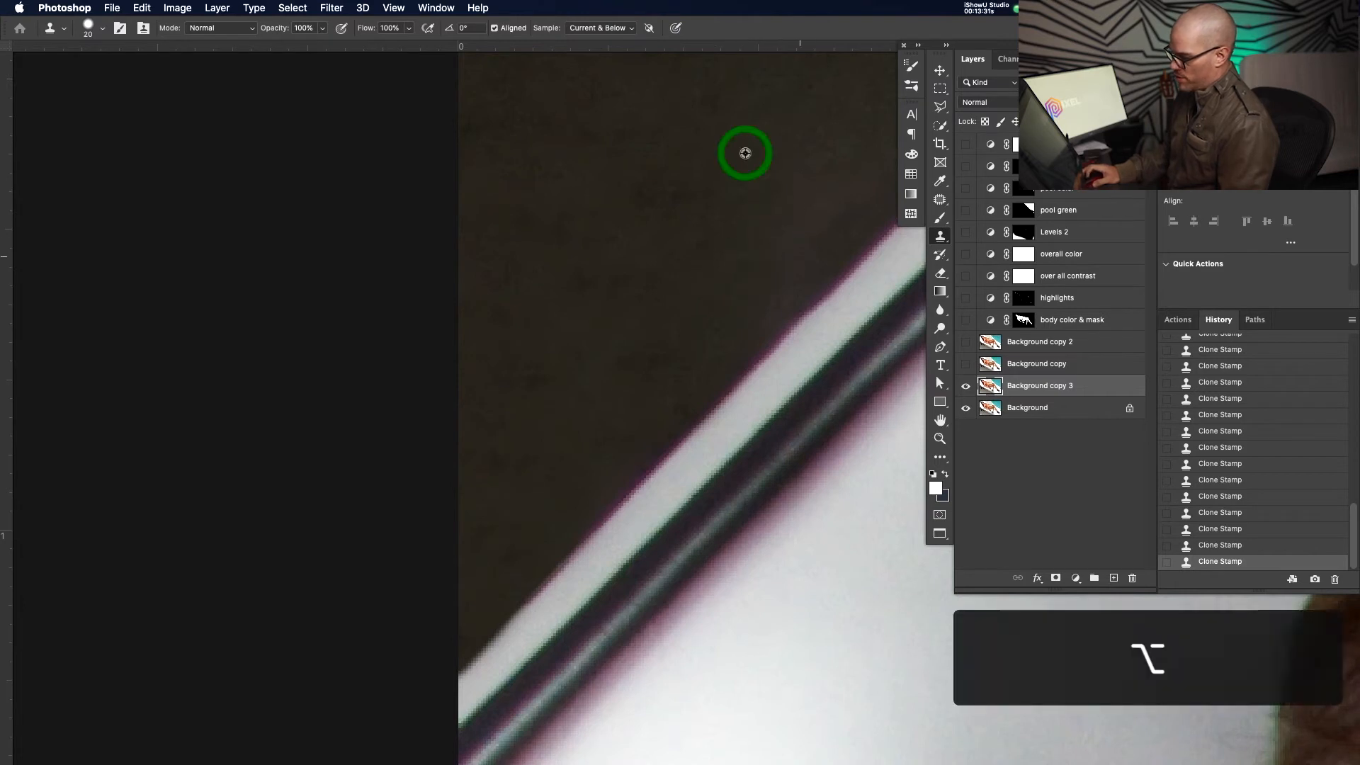
{"action": "left_click", "coordinate": [816, 275]}
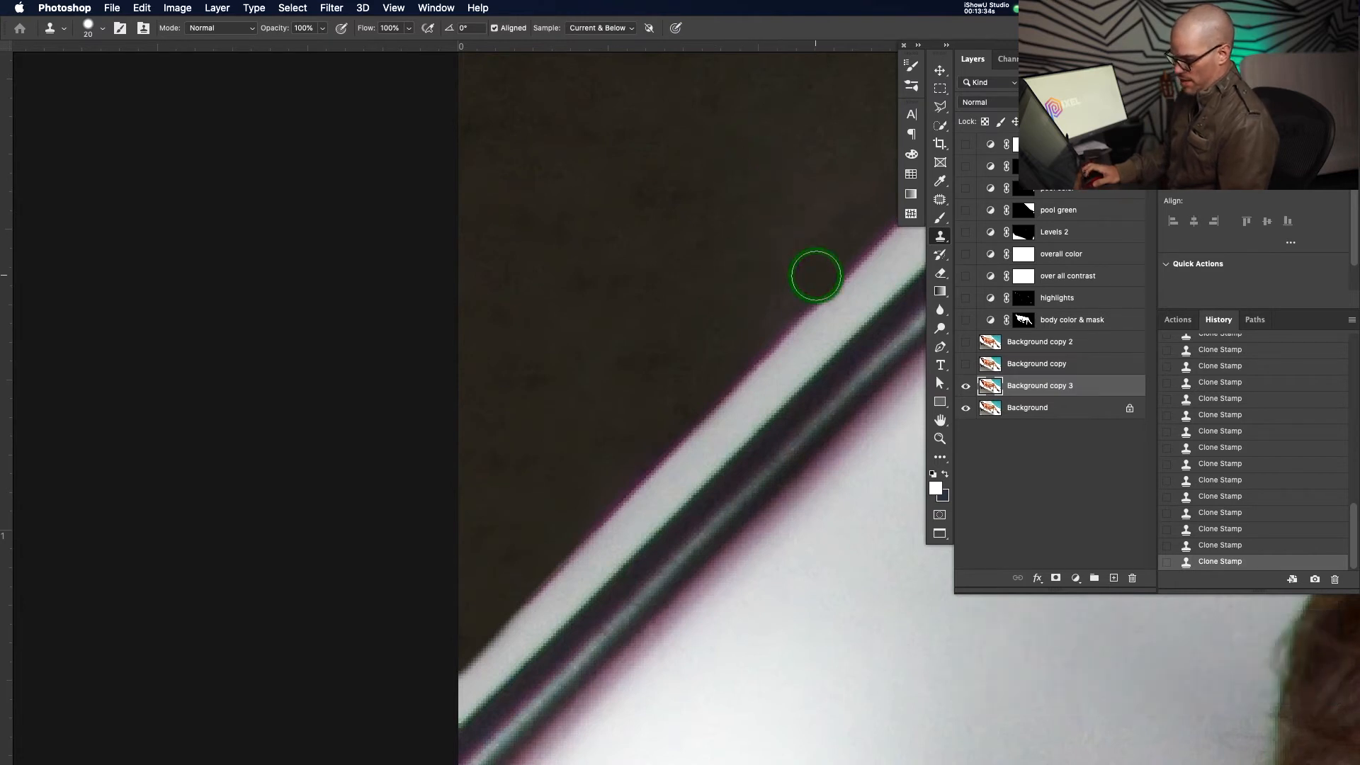
{"action": "left_click", "coordinate": [440, 659], "text": "shift"}
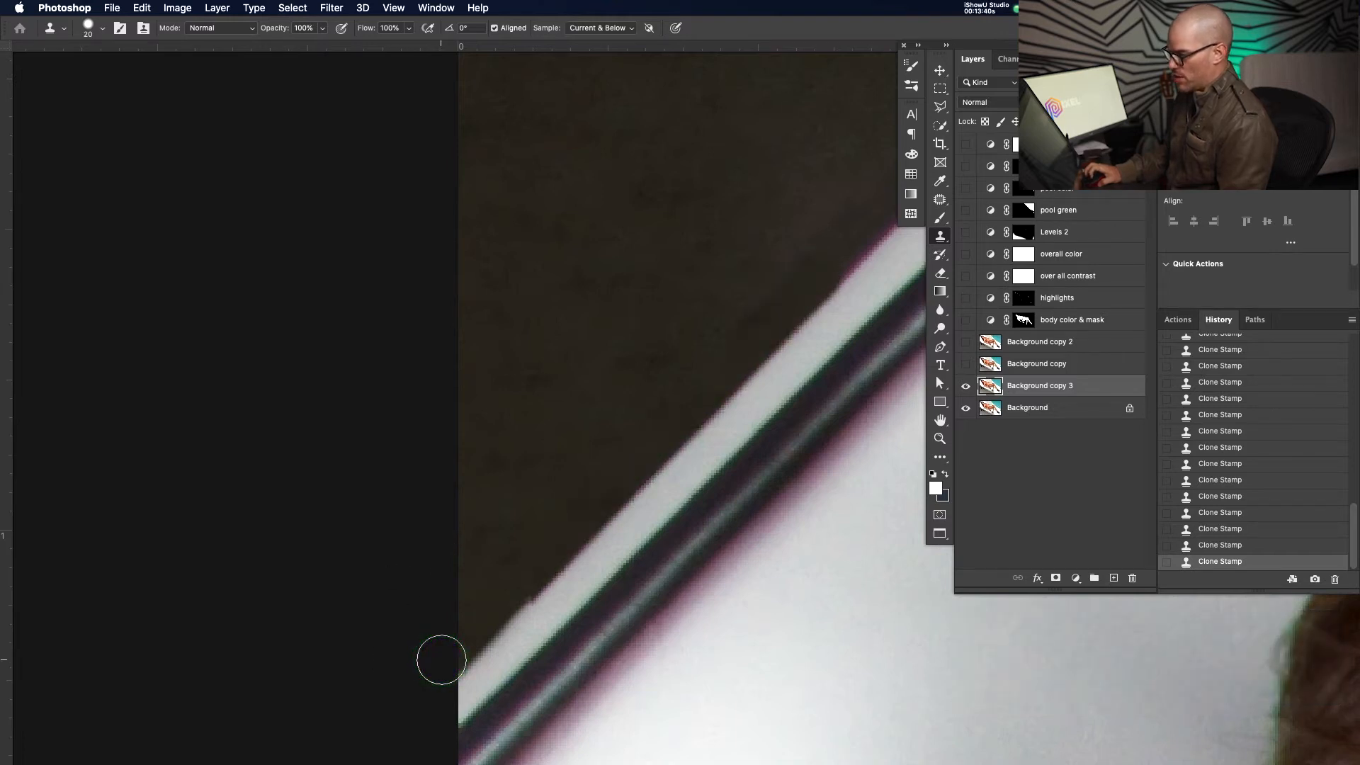
Resample the dark wall and dab clean texture along the frame and cushion edge
{"action": "key", "text": "super"}
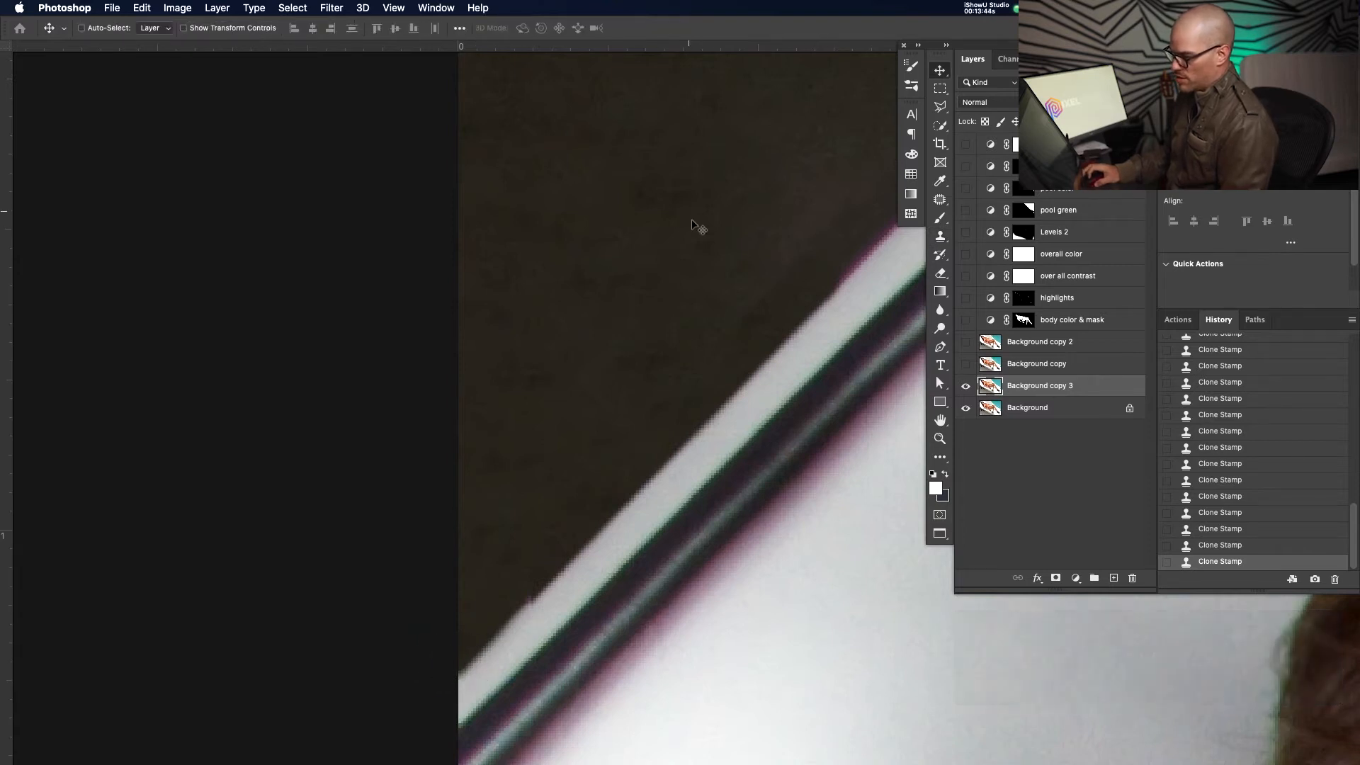
{"action": "left_click_drag", "start_coordinate": [660, 182], "coordinate": [649, 243]}
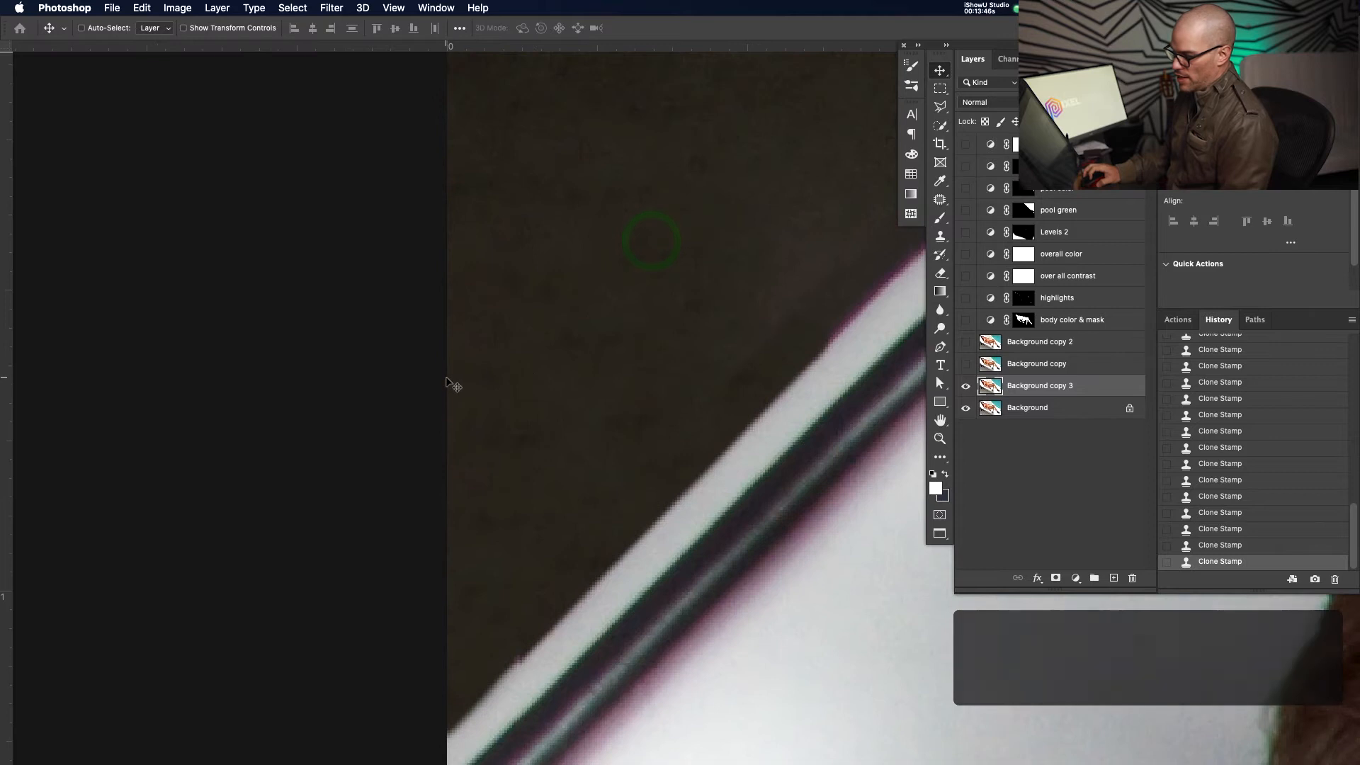
{"action": "left_click_drag", "start_coordinate": [685, 298], "coordinate": [691, 340]}
{"action": "key", "text": "z"}
{"action": "key", "text": "s"}
{"action": "key", "text": "alt"}
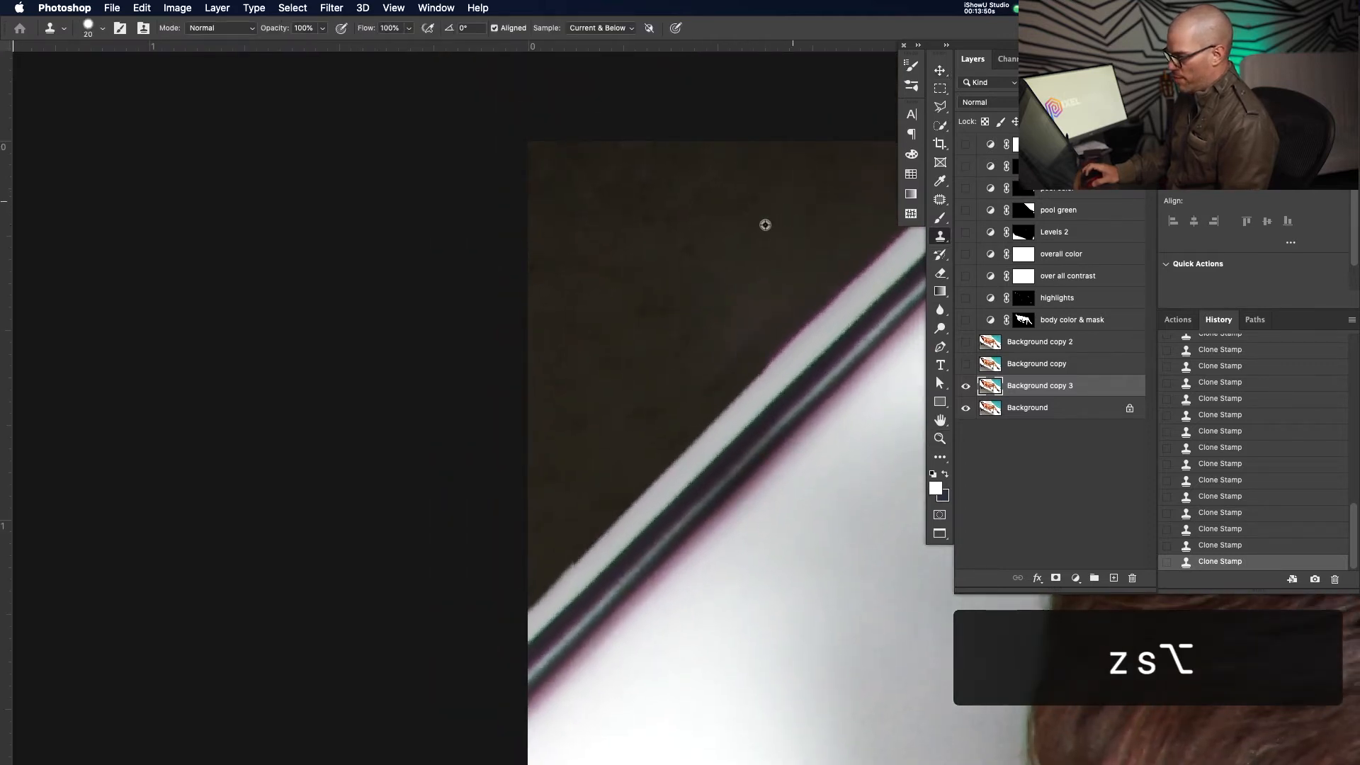
{"action": "left_click", "coordinate": [798, 193], "text": "alt"}
{"action": "left_click", "coordinate": [747, 359]}
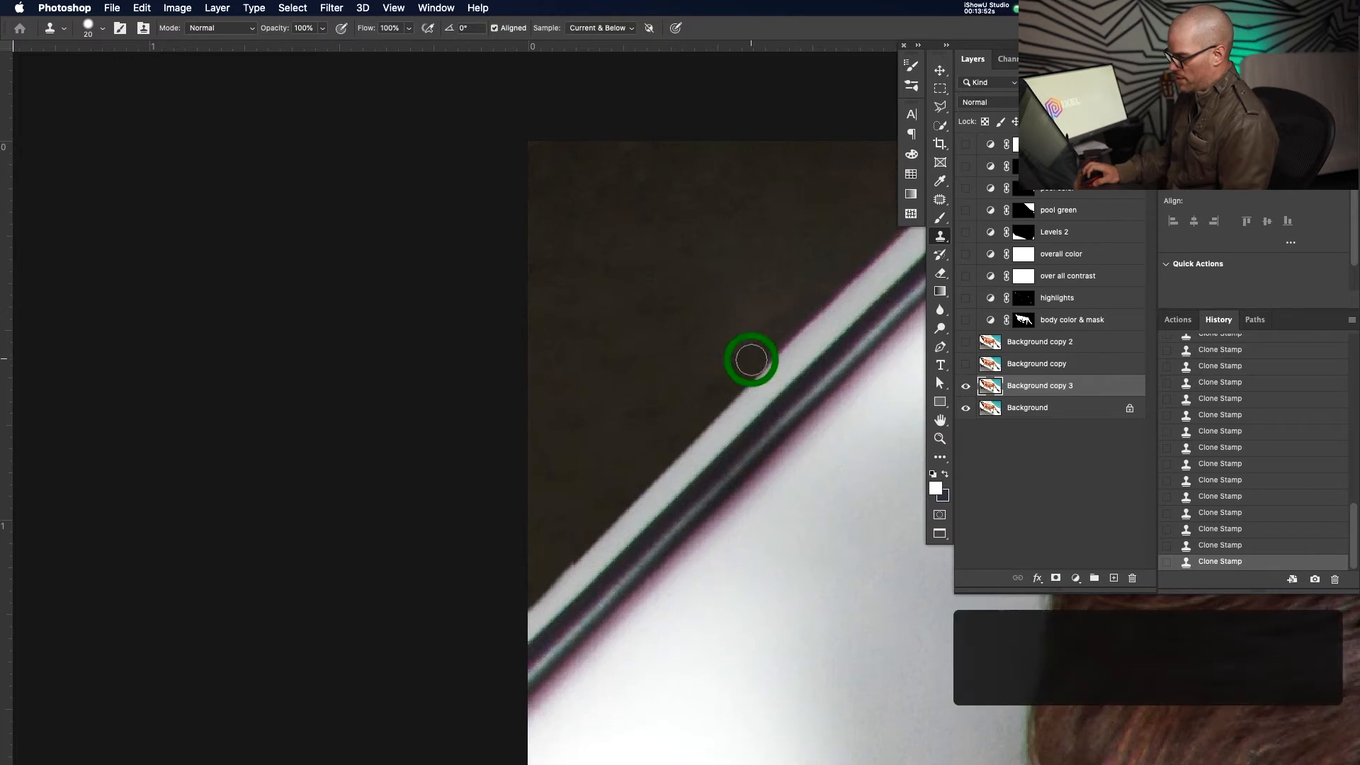
{"action": "left_click", "coordinate": [517, 600]}
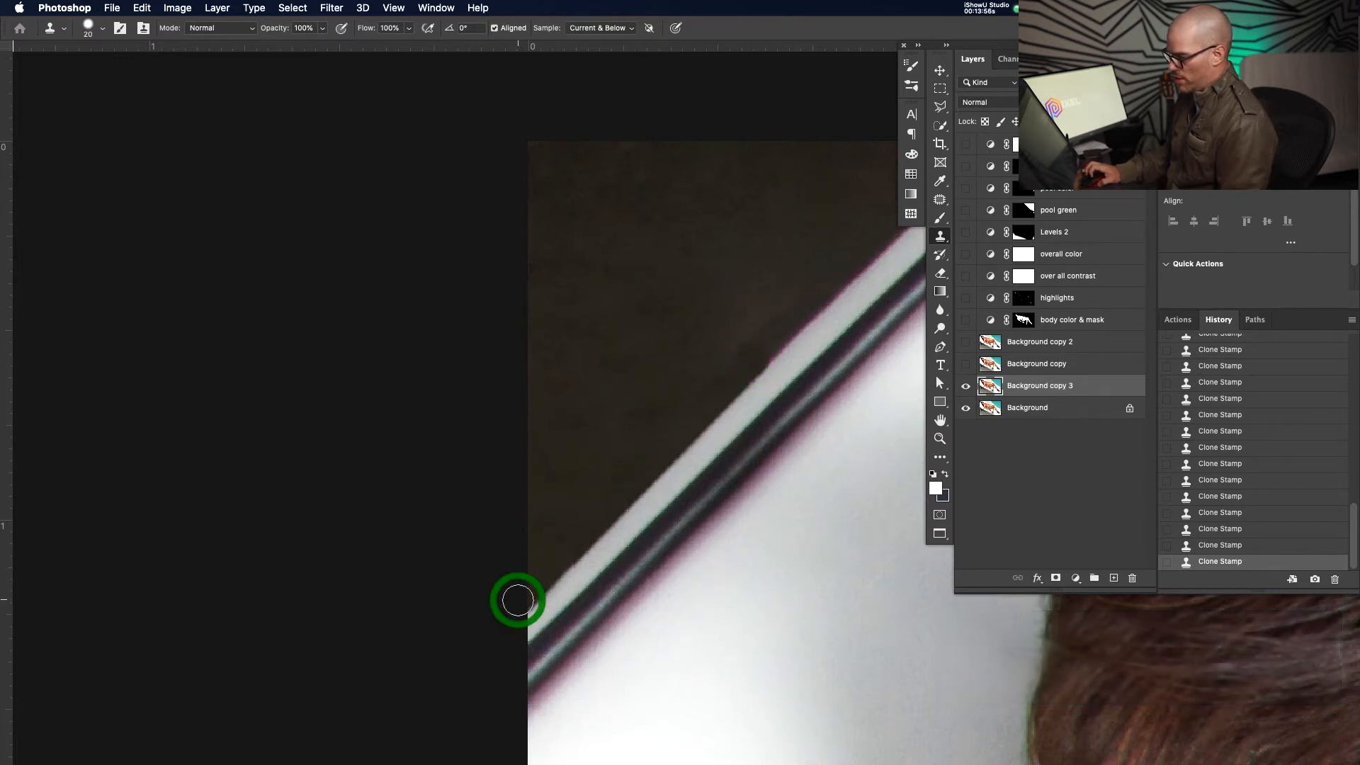
Patch the first blemish in the dark ground with nearby clean texture
{"action": "key", "text": "j"}
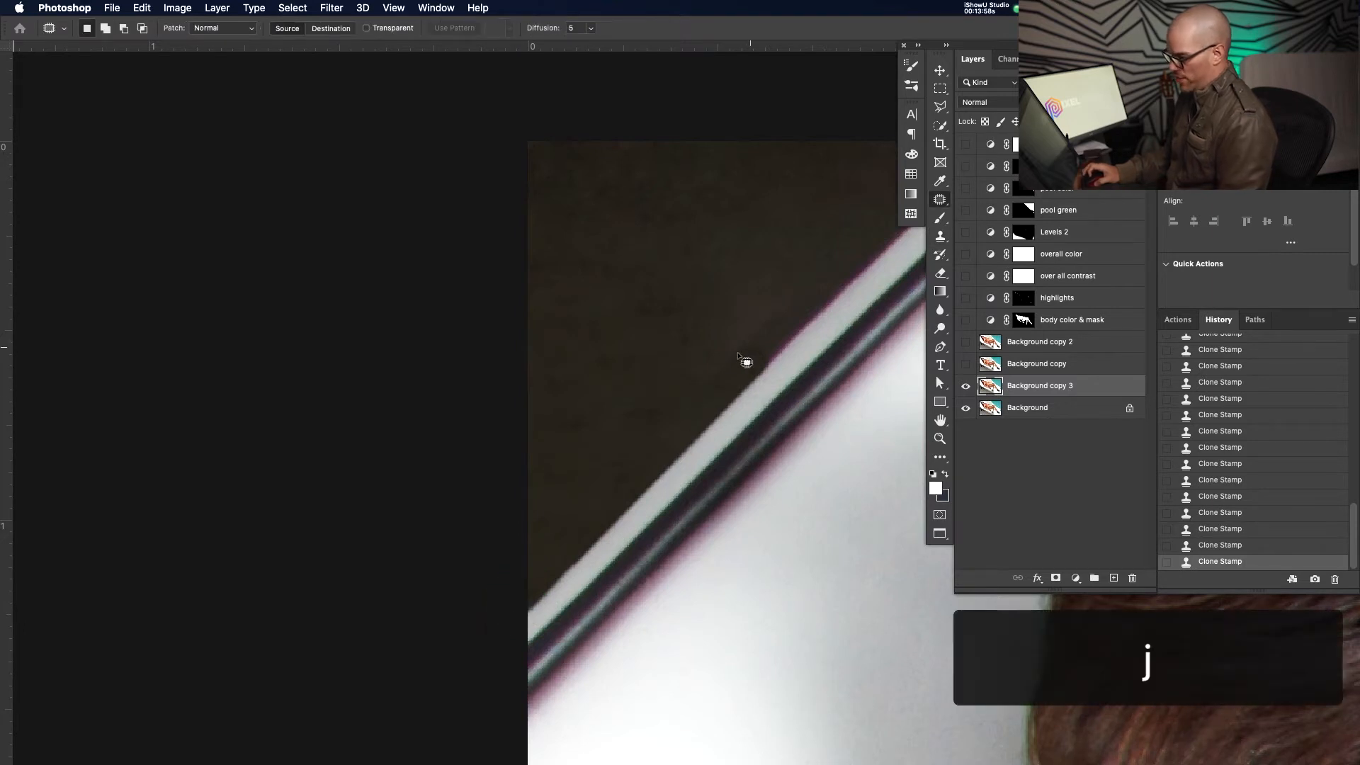
{"action": "mouse_move", "coordinate": [734, 328]}
{"action": "left_mouse_down"}
{"action": "mouse_move", "coordinate": [675, 320]}
{"action": "mouse_move", "coordinate": [600, 390]}
{"action": "mouse_move", "coordinate": [596, 435]}
{"action": "mouse_move", "coordinate": [679, 394]}
{"action": "left_mouse_up"}
{"action": "left_click_drag", "start_coordinate": [661, 349], "coordinate": [717, 262]}
{"action": "left_click", "coordinate": [716, 257]}
Zoom in and patch a blotch in the dark ground with clean texture further along
{"action": "left_click_drag", "start_coordinate": [580, 374], "coordinate": [613, 358]}
{"action": "left_click_drag", "start_coordinate": [645, 436], "coordinate": [665, 524]}
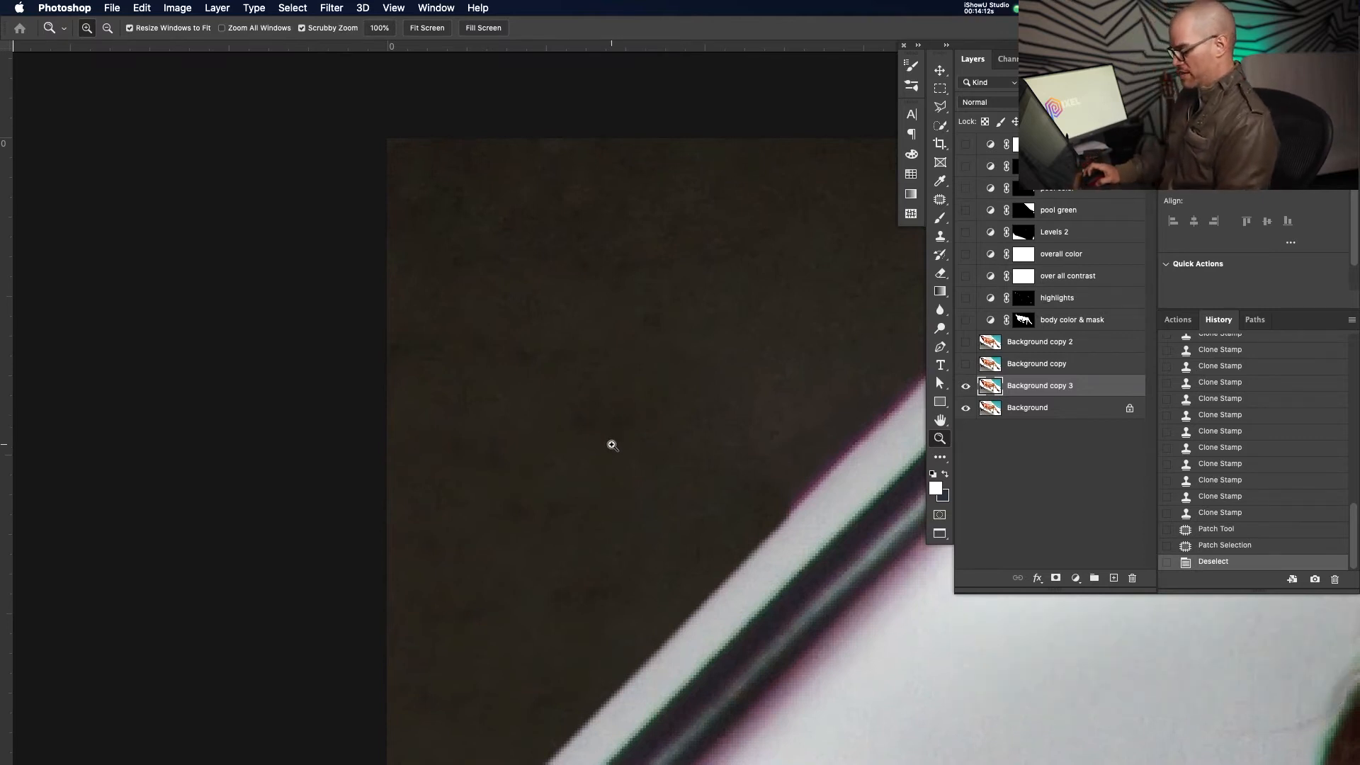
{"action": "key", "text": "j"}
{"action": "mouse_move", "coordinate": [622, 243]}
{"action": "left_mouse_down"}
{"action": "mouse_move", "coordinate": [486, 328]}
{"action": "mouse_move", "coordinate": [662, 410]}
{"action": "mouse_move", "coordinate": [680, 284]}
{"action": "left_mouse_up"}
{"action": "key", "text": "space"}
{"action": "left_click_drag", "start_coordinate": [728, 343], "coordinate": [569, 324]}
{"action": "left_click_drag", "start_coordinate": [448, 334], "coordinate": [487, 327]}
{"action": "left_click", "coordinate": [697, 249]}
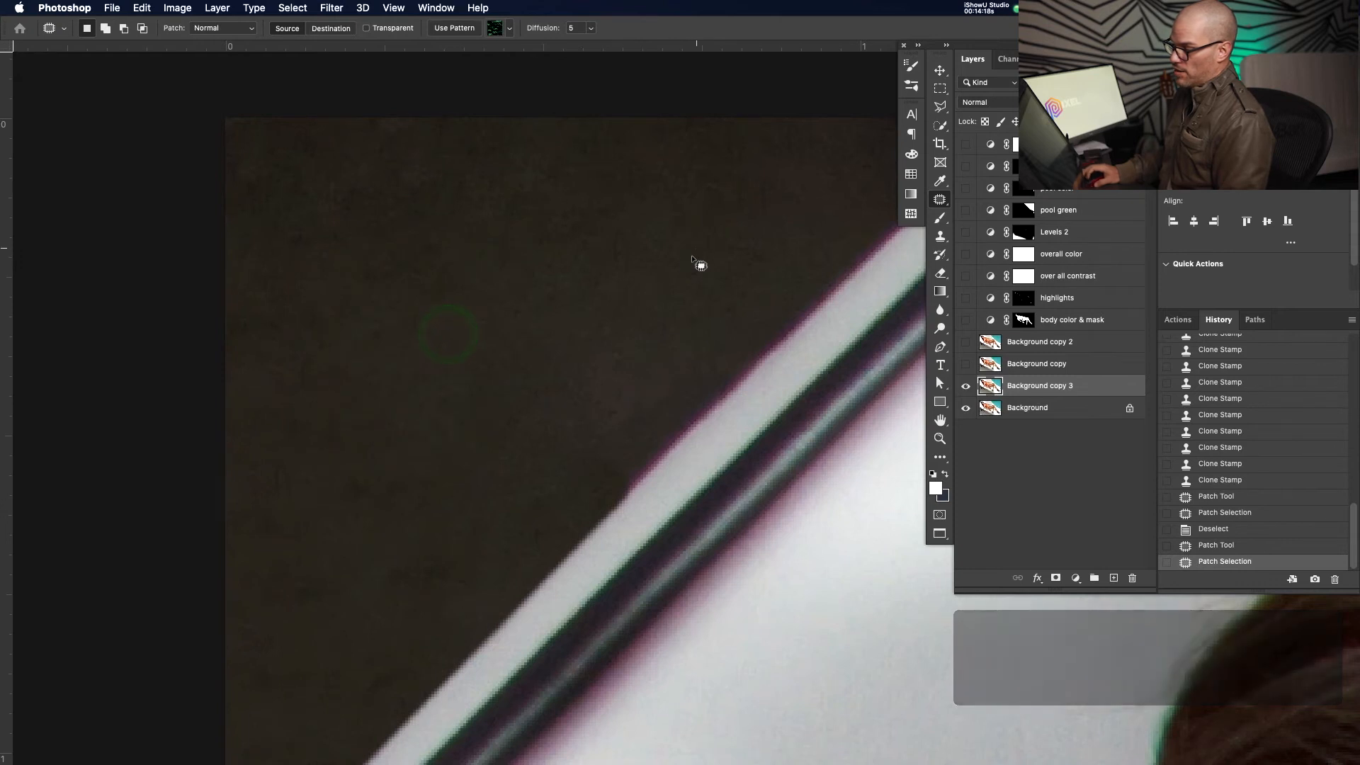
Patch the next blotch from texture up-right, then a large area beside the cushion edge
{"action": "mouse_move", "coordinate": [371, 333]}
{"action": "left_mouse_down"}
{"action": "mouse_move", "coordinate": [300, 328]}
{"action": "mouse_move", "coordinate": [240, 483]}
{"action": "mouse_move", "coordinate": [225, 602]}
{"action": "mouse_move", "coordinate": [281, 698]}
{"action": "mouse_move", "coordinate": [416, 656]}
{"action": "mouse_move", "coordinate": [460, 483]}
{"action": "left_mouse_up"}
{"action": "left_click_drag", "start_coordinate": [418, 504], "coordinate": [502, 332]}
{"action": "left_click", "coordinate": [537, 346]}
{"action": "key", "text": "space"}
{"action": "mouse_move", "coordinate": [571, 379]}
{"action": "left_mouse_down"}
{"action": "mouse_move", "coordinate": [554, 342]}
{"action": "mouse_move", "coordinate": [496, 434]}
{"action": "left_mouse_up"}
{"action": "mouse_move", "coordinate": [497, 383]}
{"action": "left_mouse_down"}
{"action": "mouse_move", "coordinate": [577, 455]}
{"action": "mouse_move", "coordinate": [698, 352]}
{"action": "mouse_move", "coordinate": [759, 176]}
{"action": "mouse_move", "coordinate": [492, 338]}
{"action": "left_mouse_up"}
{"action": "left_click_drag", "start_coordinate": [640, 254], "coordinate": [602, 255]}
{"action": "left_click", "coordinate": [472, 206]}
Patch areas near the cushion's piping, using texture from up-left for the last one
{"action": "key", "text": "z"}
{"action": "mouse_move", "coordinate": [478, 361]}
{"action": "left_mouse_down"}
{"action": "mouse_move", "coordinate": [439, 383]}
{"action": "mouse_move", "coordinate": [486, 422]}
{"action": "left_mouse_up"}
{"action": "key", "text": "j"}
{"action": "mouse_move", "coordinate": [571, 362]}
{"action": "left_mouse_down"}
{"action": "mouse_move", "coordinate": [637, 310]}
{"action": "mouse_move", "coordinate": [484, 394]}
{"action": "mouse_move", "coordinate": [566, 414]}
{"action": "mouse_move", "coordinate": [486, 389]}
{"action": "left_mouse_up"}
{"action": "left_click", "coordinate": [454, 462]}
{"action": "mouse_move", "coordinate": [561, 361]}
{"action": "left_mouse_down"}
{"action": "mouse_move", "coordinate": [546, 434]}
{"action": "mouse_move", "coordinate": [583, 434]}
{"action": "mouse_move", "coordinate": [668, 306]}
{"action": "mouse_move", "coordinate": [580, 349]}
{"action": "mouse_move", "coordinate": [470, 319]}
{"action": "left_mouse_up"}
{"action": "key", "text": "ctrl+d"}
{"action": "left_click_drag", "start_coordinate": [613, 516], "coordinate": [603, 370]}
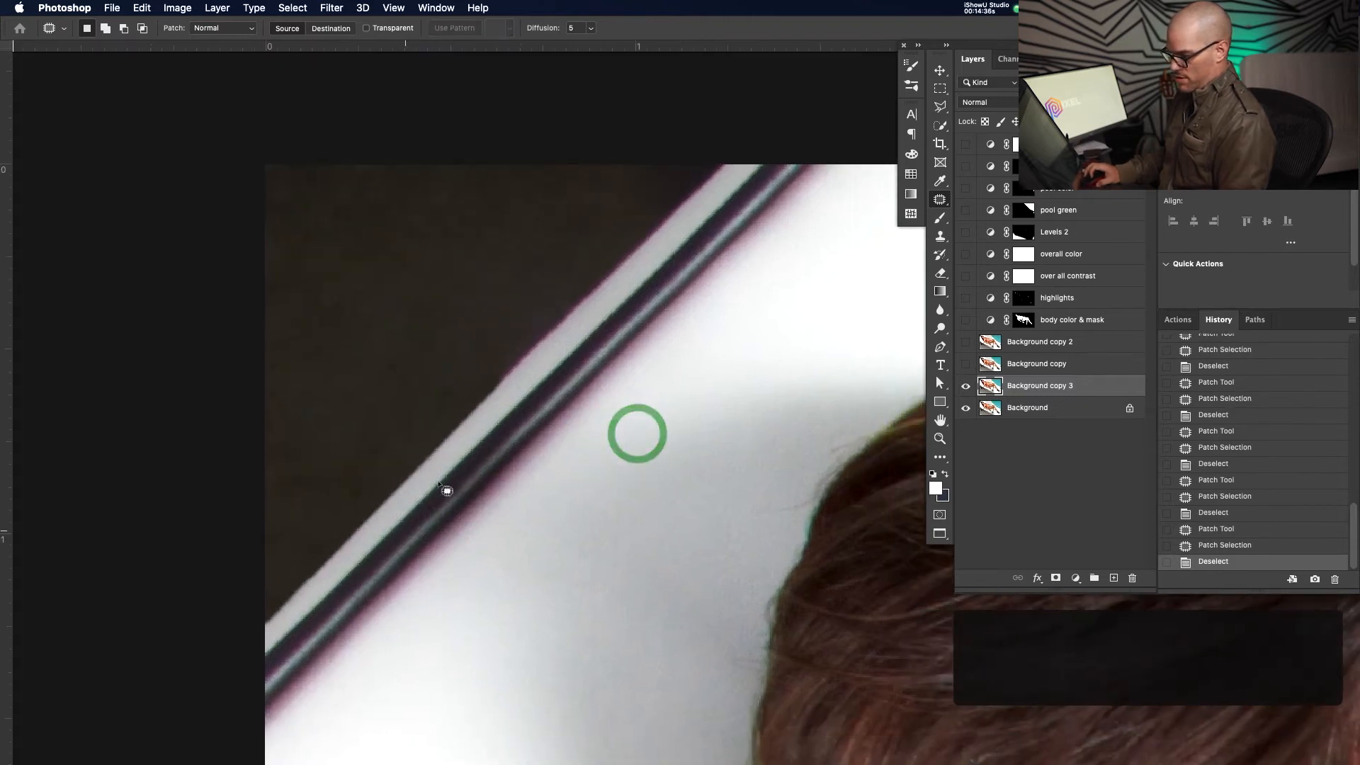
{"action": "left_click_drag", "start_coordinate": [470, 477], "coordinate": [422, 480]}
Fit the resort photo, then bring up the New York street photo full screen on black
{"action": "key", "text": "super+0"}
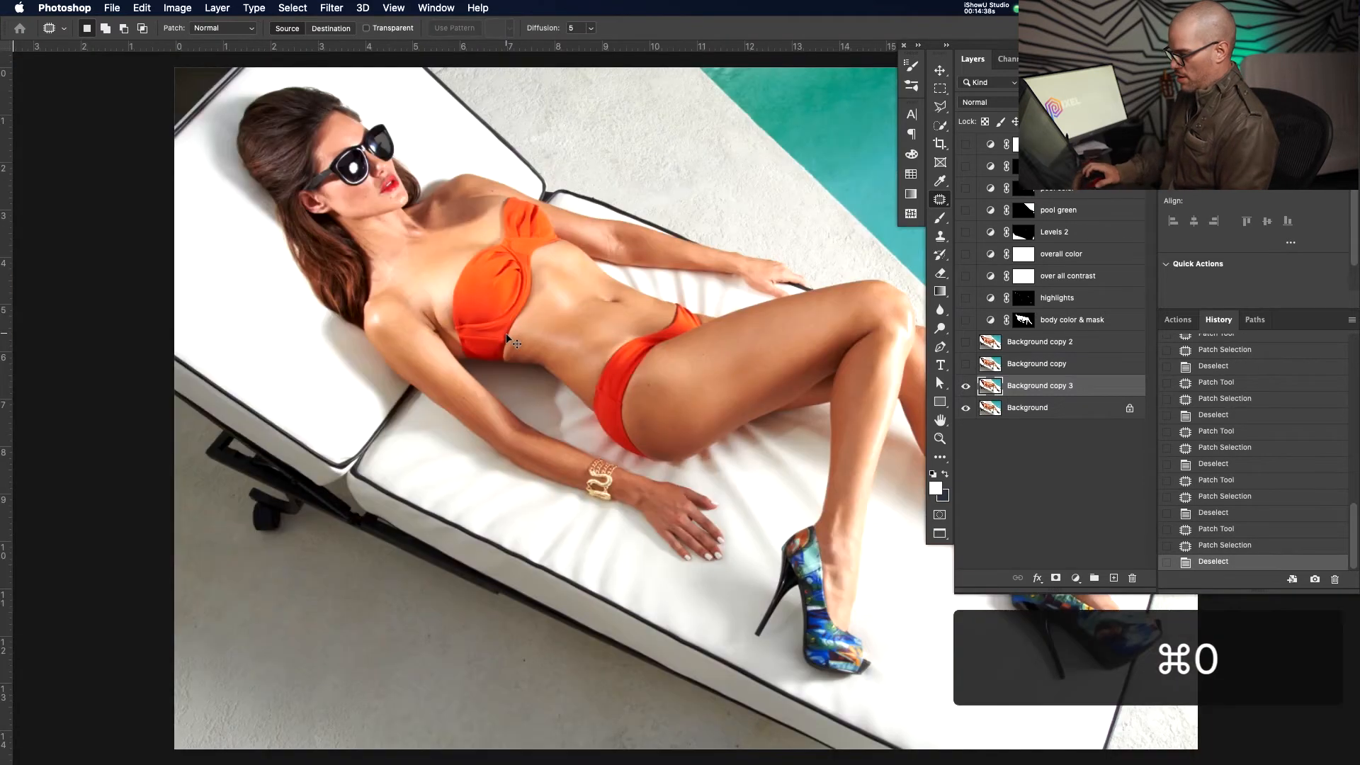
{"action": "key", "text": "z"}
{"action": "left_click_drag", "start_coordinate": [622, 355], "coordinate": [610, 385]}
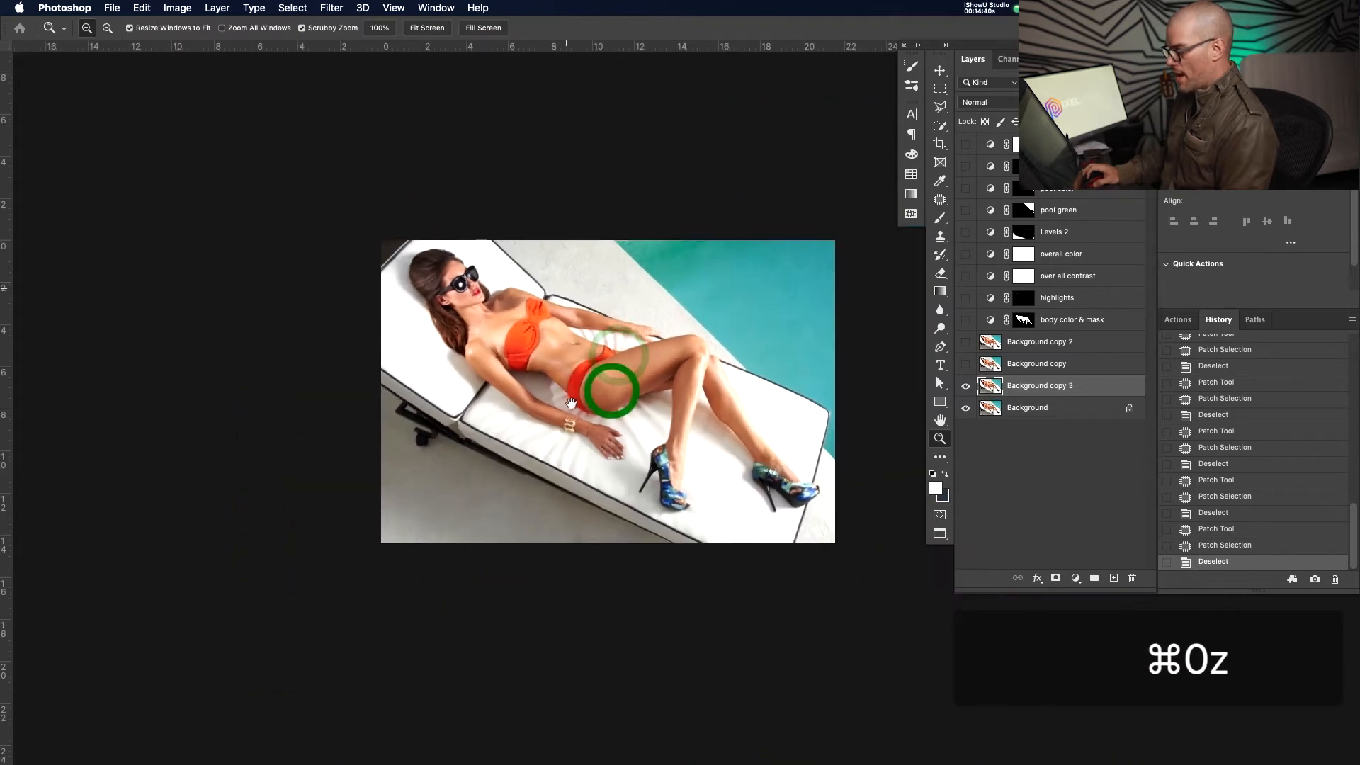
{"action": "left_click", "coordinate": [661, 300]}
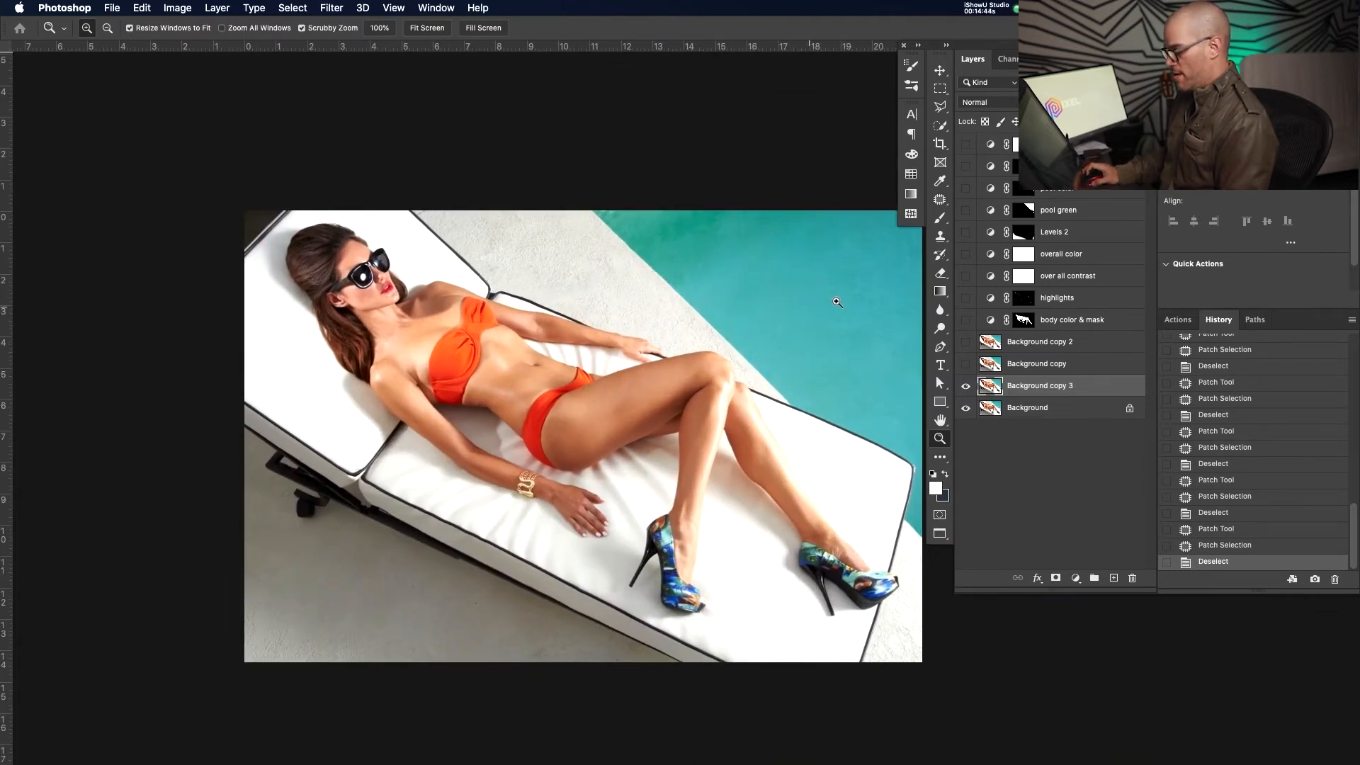
{"action": "key", "text": "f"}
{"action": "key", "text": "f"}
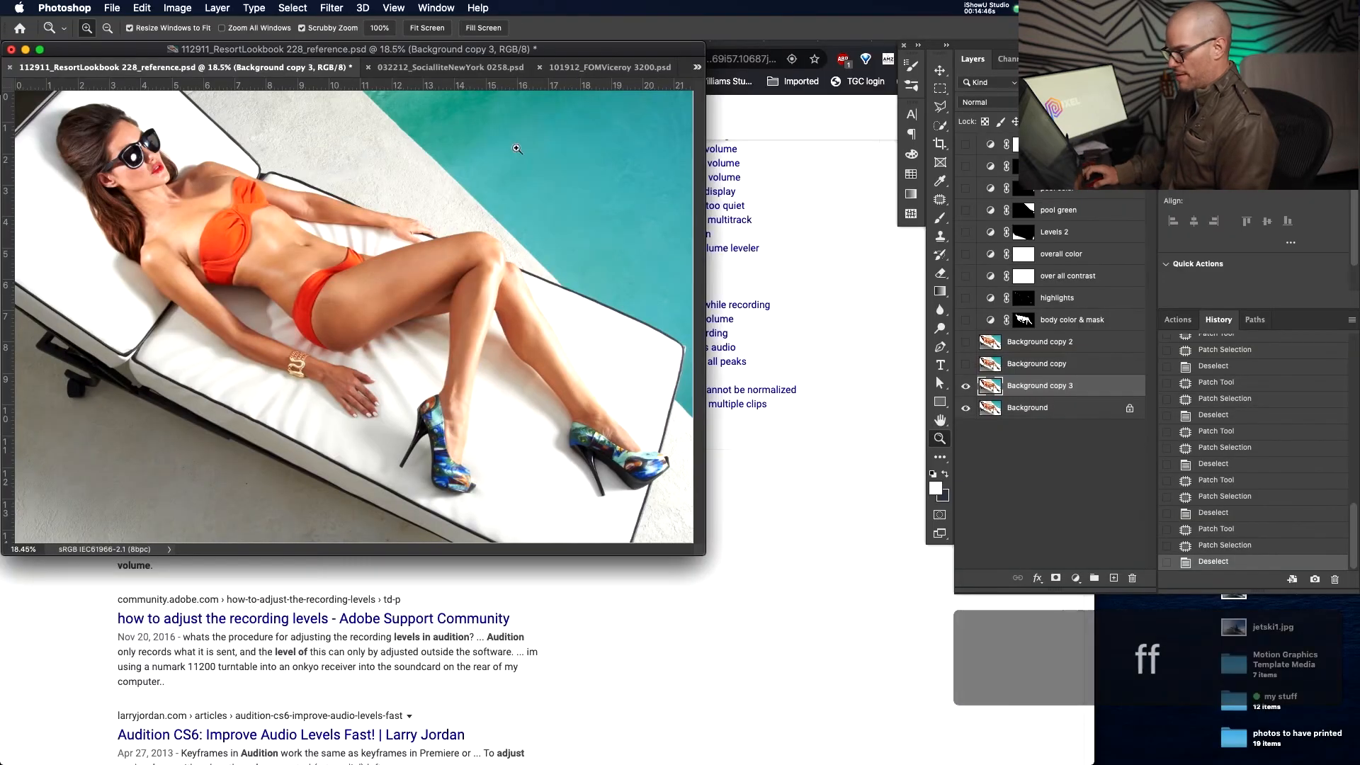
{"action": "left_click", "coordinate": [459, 67]}
{"action": "key", "text": "f"}
{"action": "key", "text": "f"}
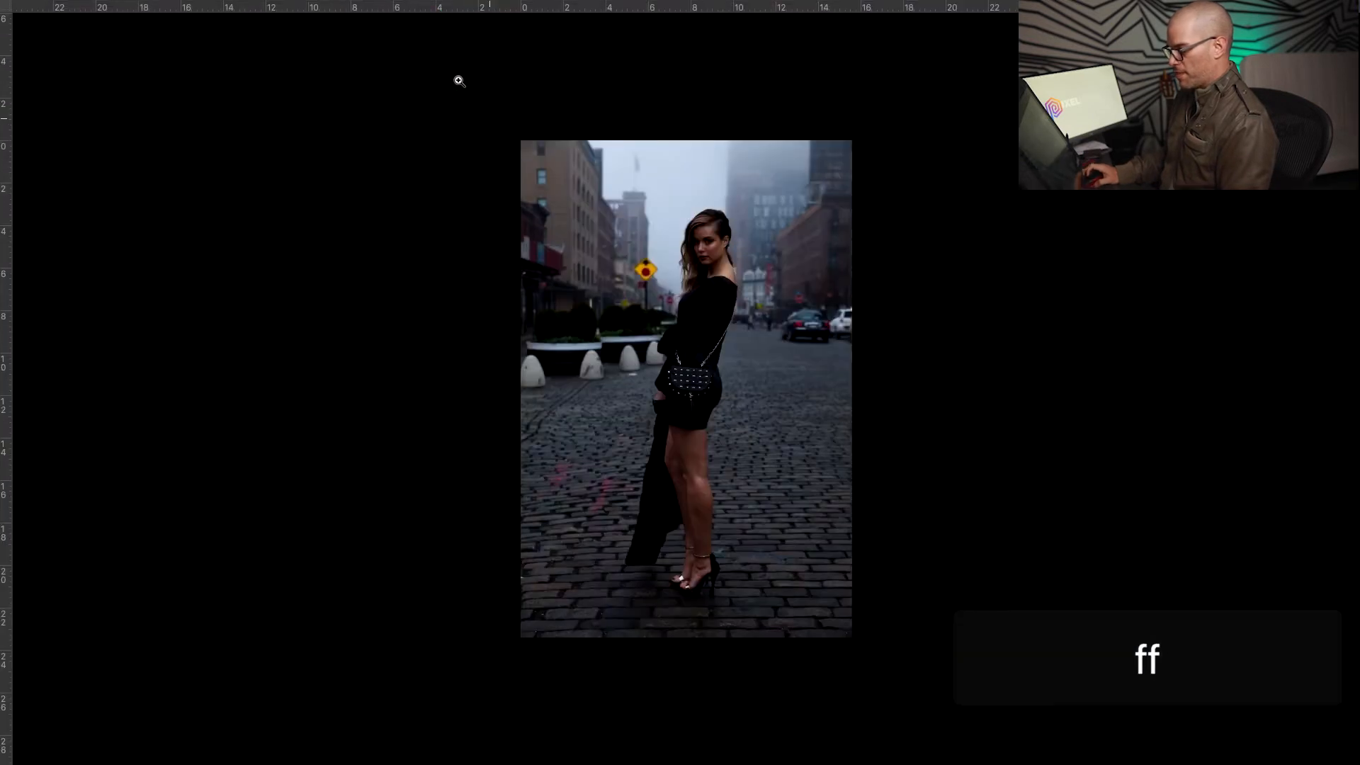
Zoom in close on the woman in the street
{"action": "key", "text": "z"}
{"action": "left_click_drag", "start_coordinate": [743, 264], "coordinate": [789, 267]}
{"action": "mouse_move", "coordinate": [628, 286]}
{"action": "left_mouse_down"}
{"action": "mouse_move", "coordinate": [692, 294]}
{"action": "mouse_move", "coordinate": [643, 298]}
{"action": "left_mouse_up"}
{"action": "left_click_drag", "start_coordinate": [559, 347], "coordinate": [568, 334]}
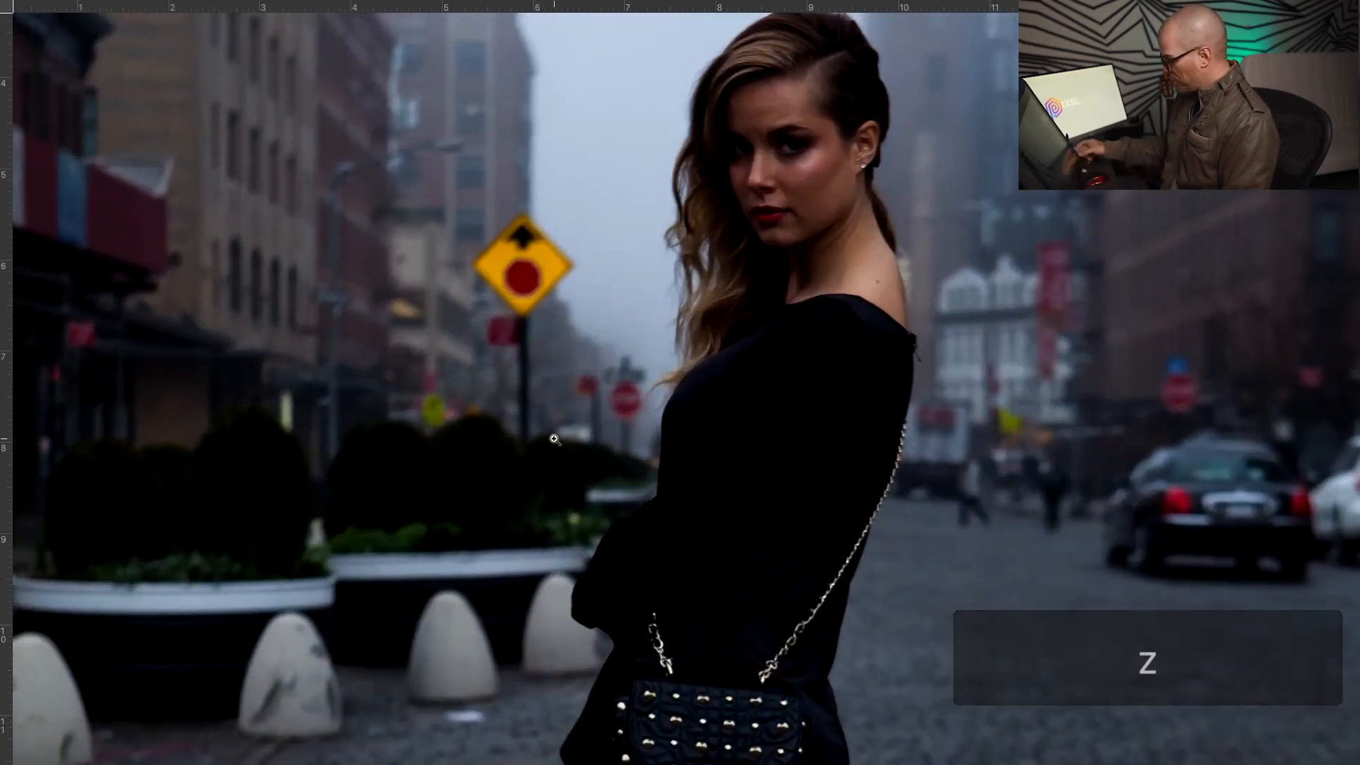
Attempt a patch beside her arm, dismiss the layer-not-editable error, and restore the panels
{"action": "key", "text": "j"}
{"action": "mouse_move", "coordinate": [635, 454]}
{"action": "left_mouse_down"}
{"action": "mouse_move", "coordinate": [648, 368]}
{"action": "mouse_move", "coordinate": [621, 351]}
{"action": "mouse_move", "coordinate": [575, 377]}
{"action": "mouse_move", "coordinate": [591, 446]}
{"action": "mouse_move", "coordinate": [634, 452]}
{"action": "left_mouse_up"}
{"action": "left_click", "coordinate": [631, 441]}
{"action": "key", "text": "Return"}
{"action": "left_click", "coordinate": [683, 415]}
{"action": "key", "text": "grave"}
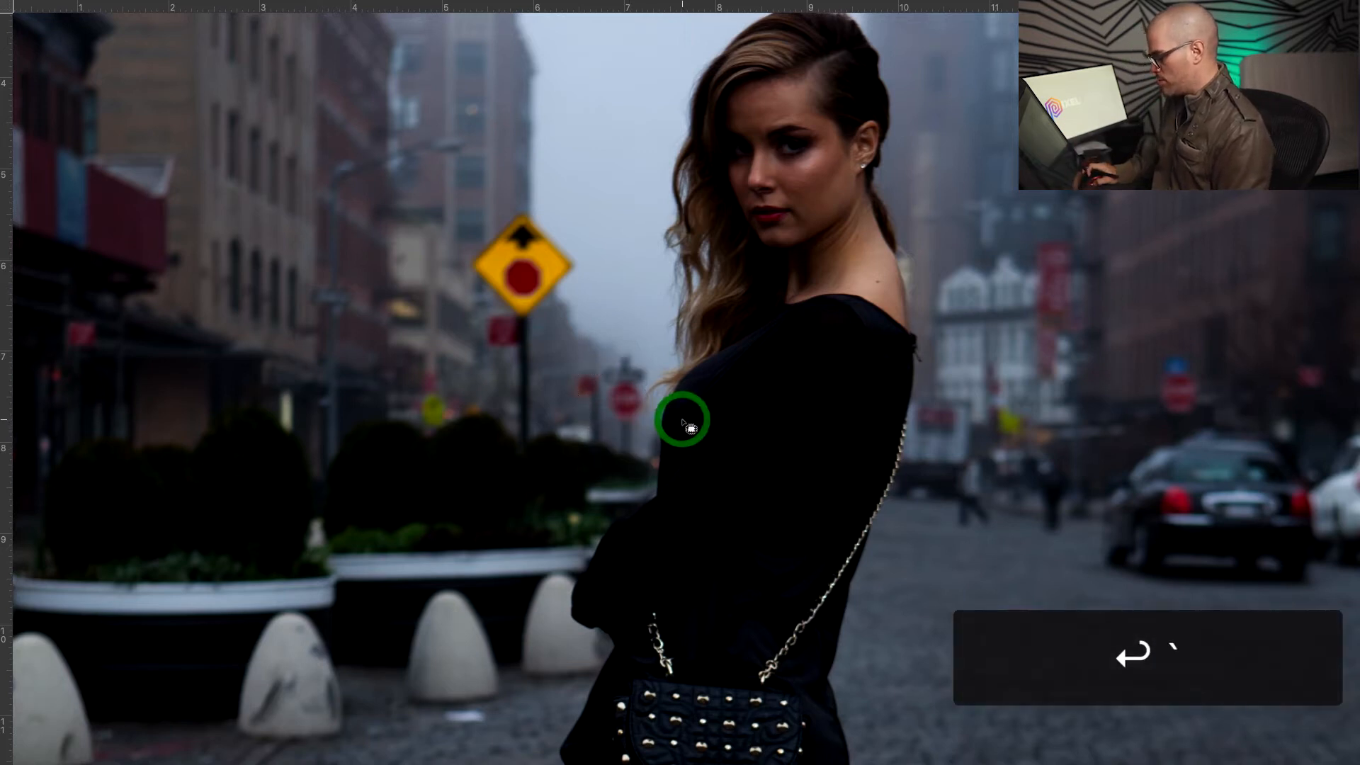
{"action": "key", "text": "Tab"}
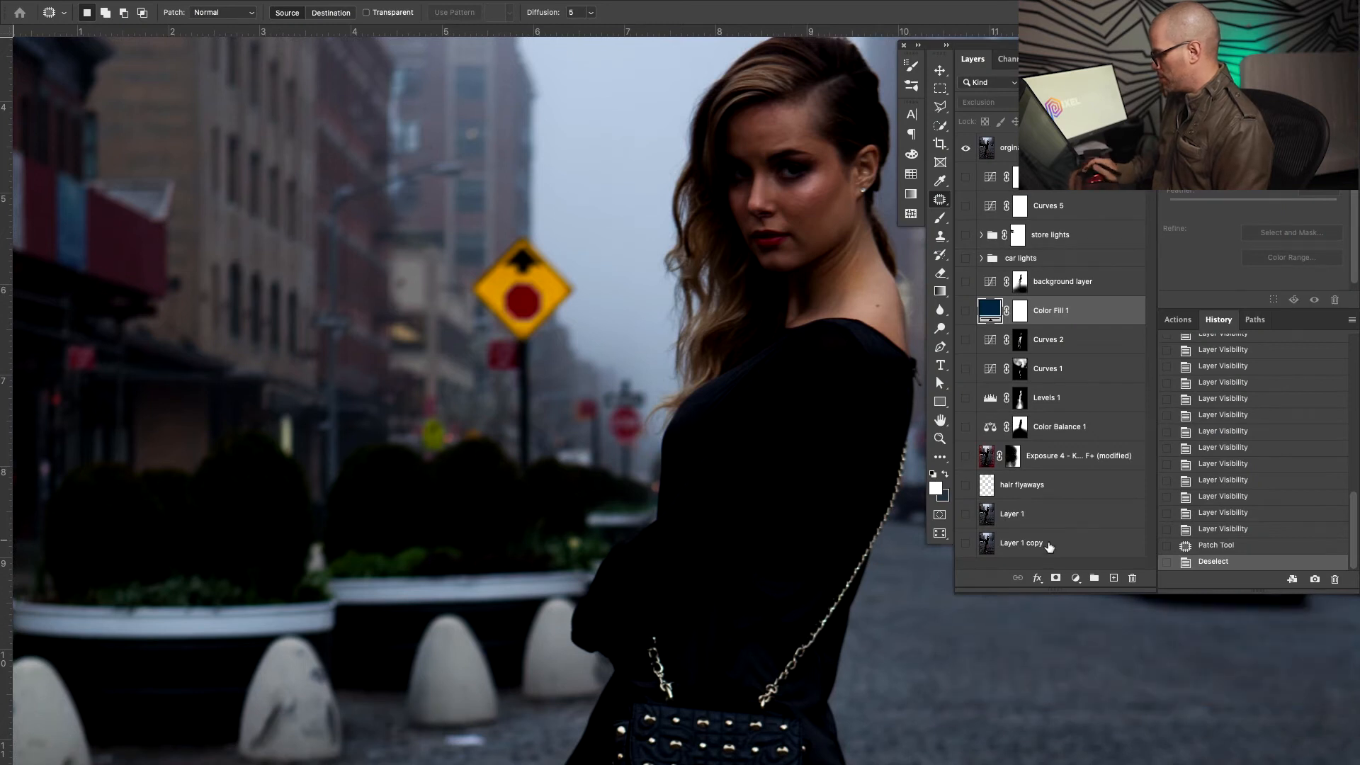
Duplicate the top photo layer with Cmd+J and toggle the second layer's visibility to compare
{"action": "left_click", "coordinate": [1031, 148]}
{"action": "key", "text": "super+j"}
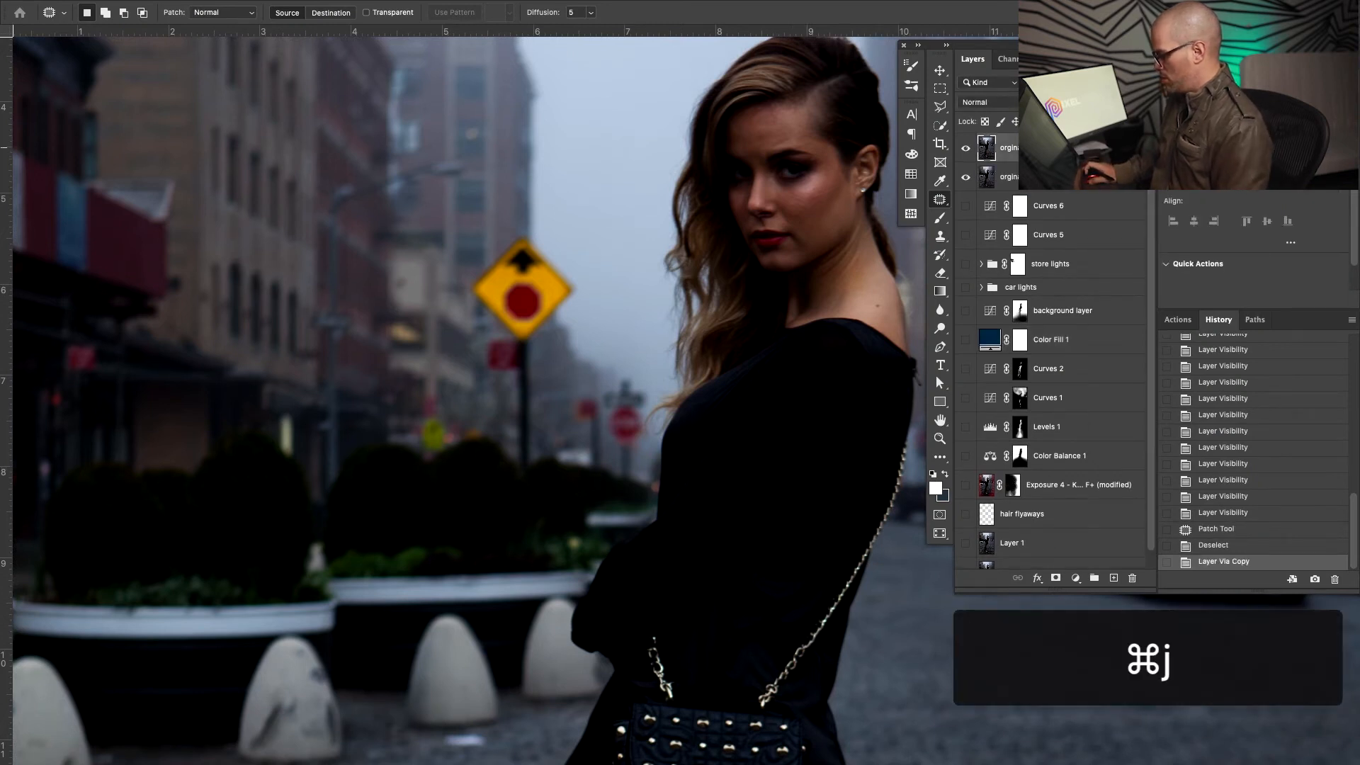
{"action": "left_click_drag", "start_coordinate": [573, 382], "coordinate": [573, 364]}
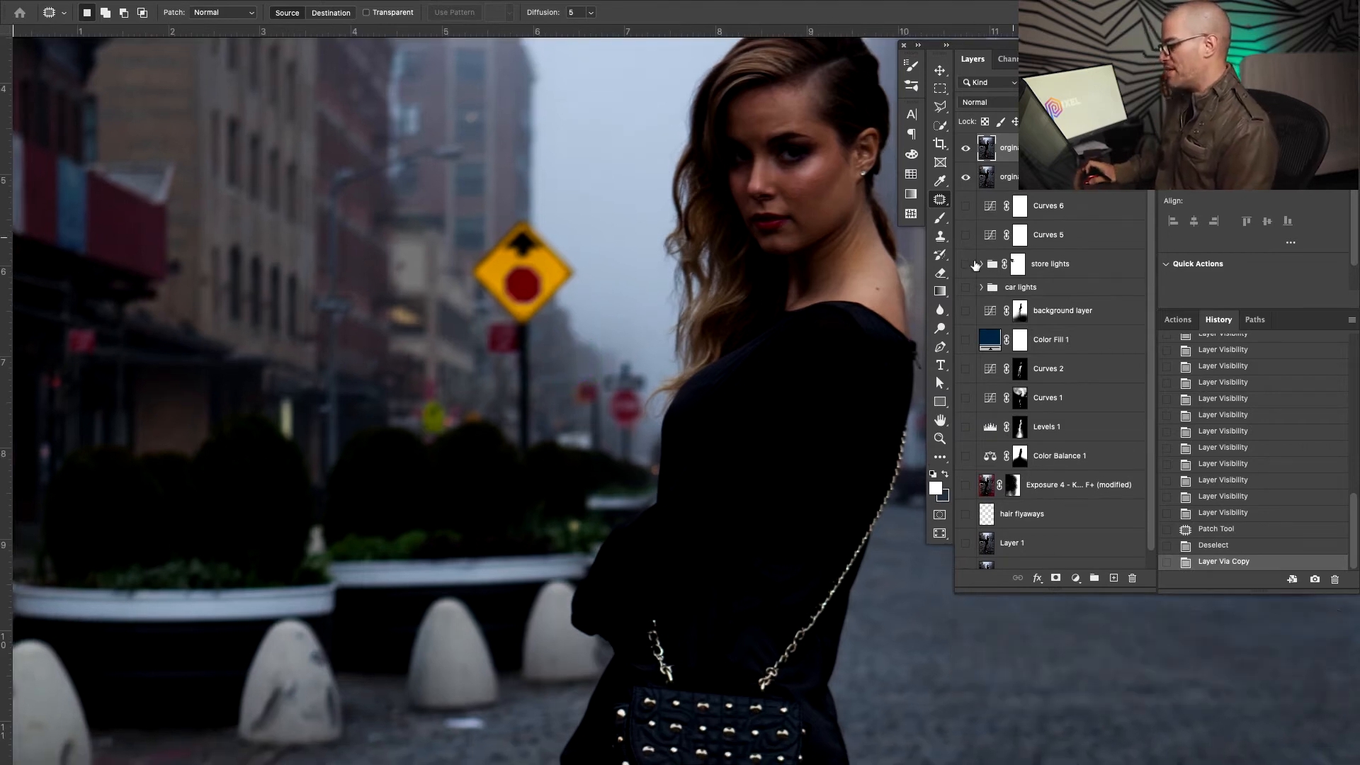
{"action": "left_click", "coordinate": [1015, 181]}
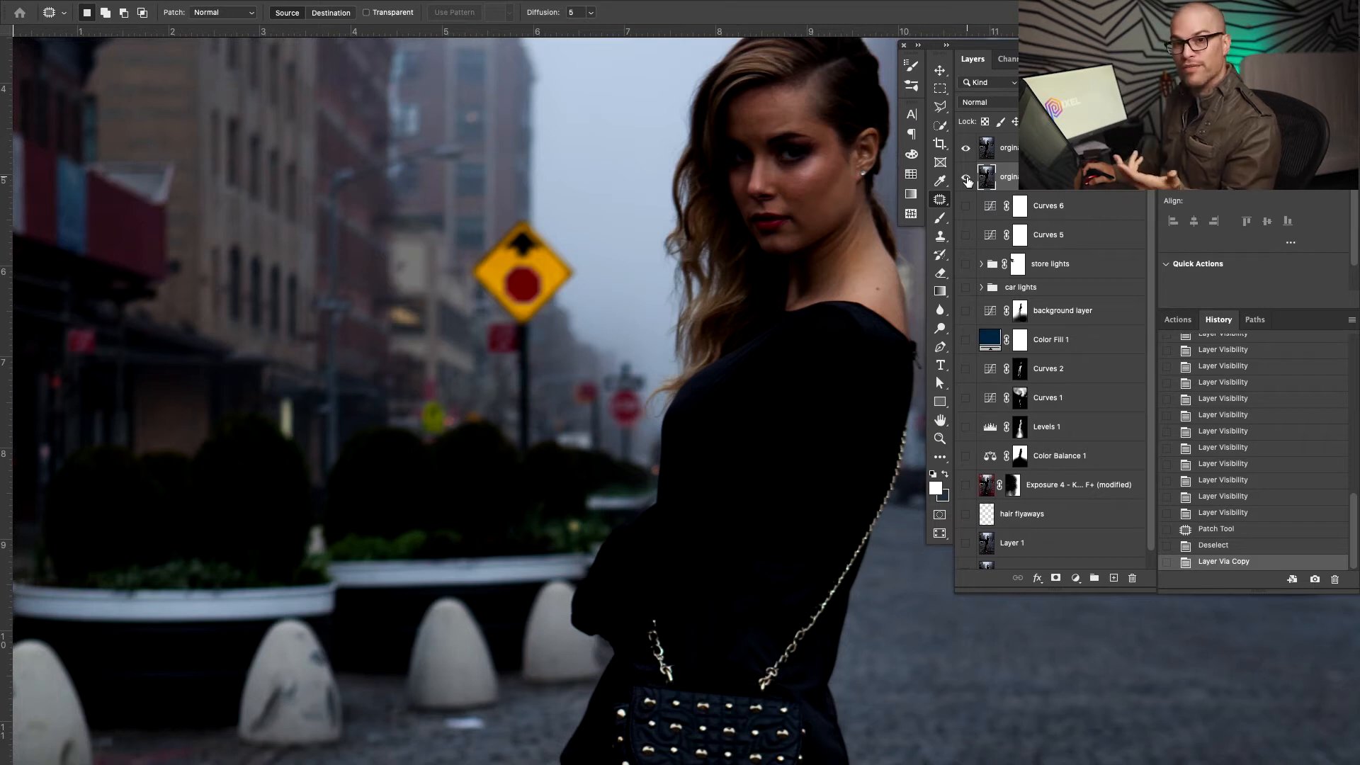
{"action": "left_click", "coordinate": [966, 178]}
{"action": "left_click", "coordinate": [966, 178]}
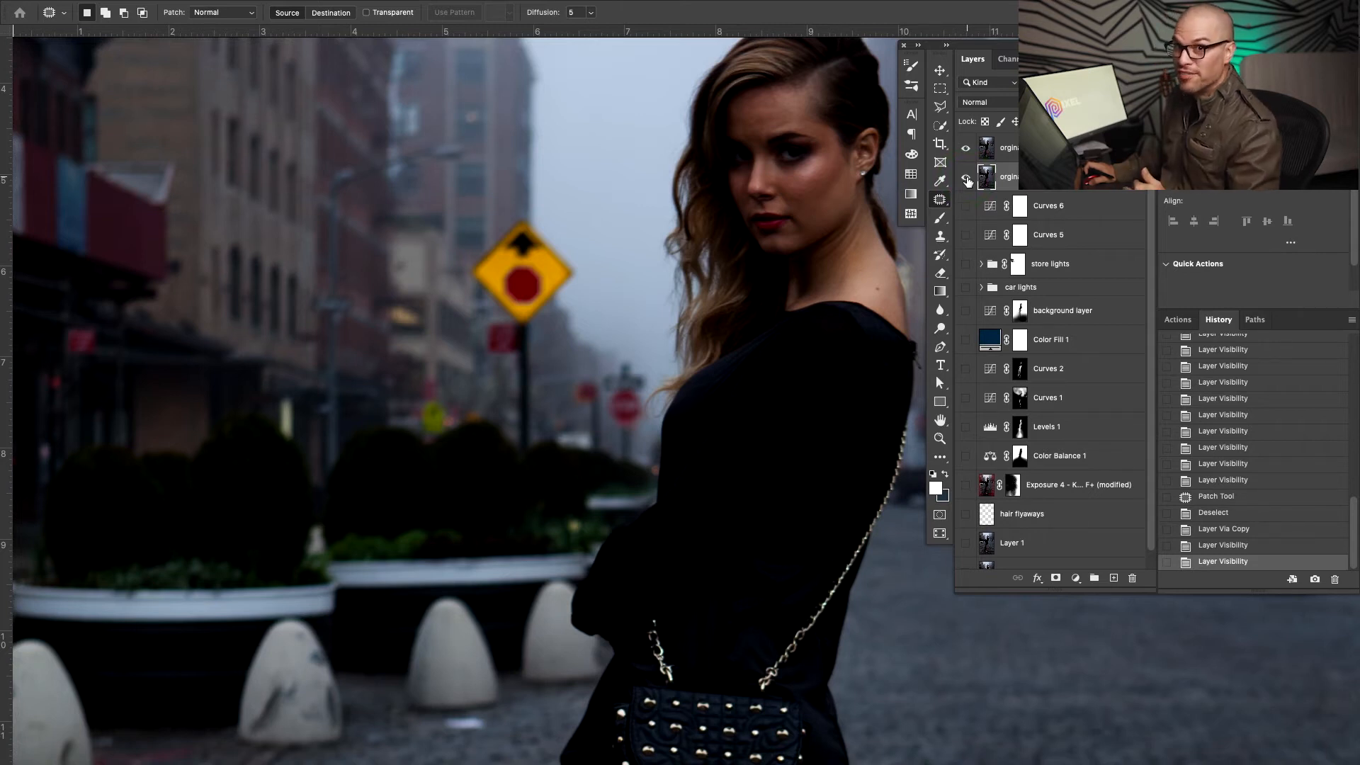
Content-Aware fill the sign post beside her hair and patch another nearby spot
{"action": "left_click", "coordinate": [967, 179]}
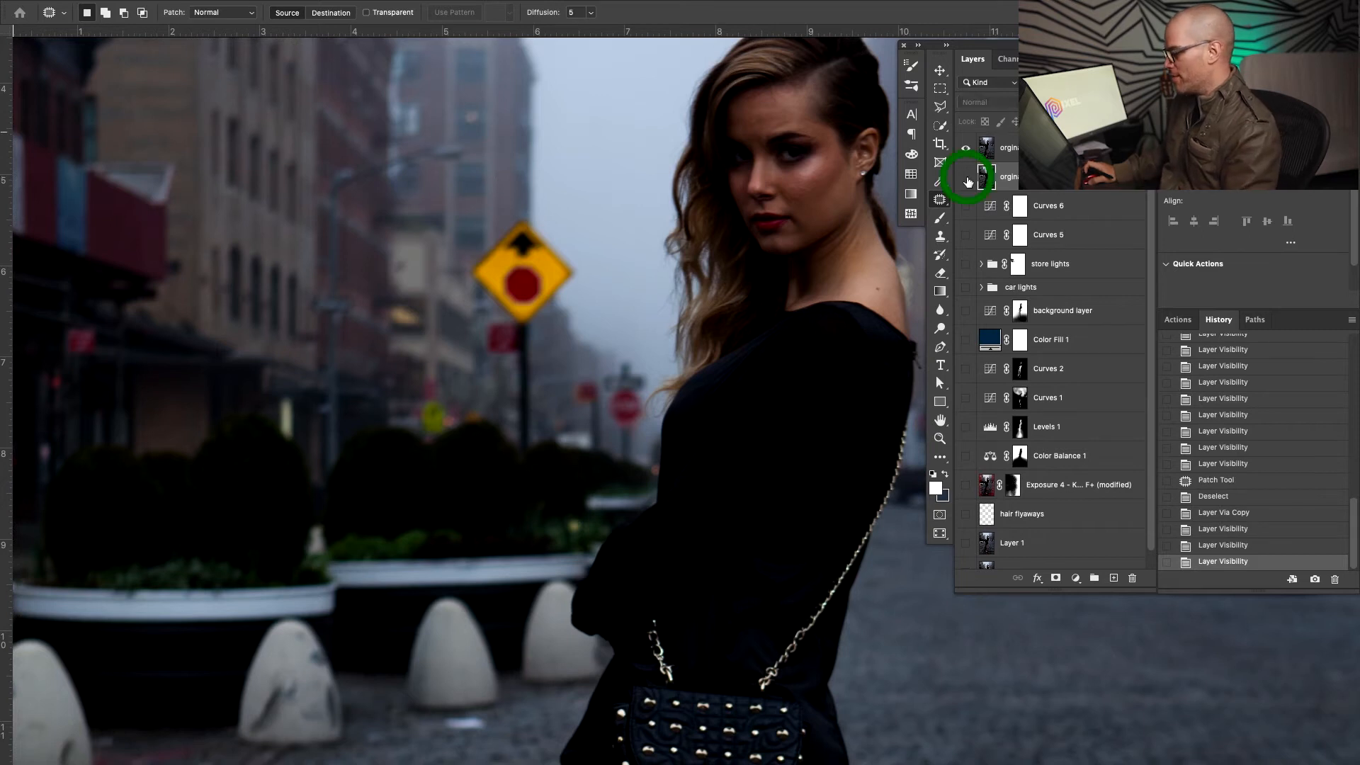
{"action": "key", "text": "j"}
{"action": "scroll", "coordinate": [727, 331], "scroll_direction": "up", "scroll_amount": 1}
{"action": "left_click", "coordinate": [727, 331]}
{"action": "left_click_drag", "start_coordinate": [630, 480], "coordinate": [636, 384]}
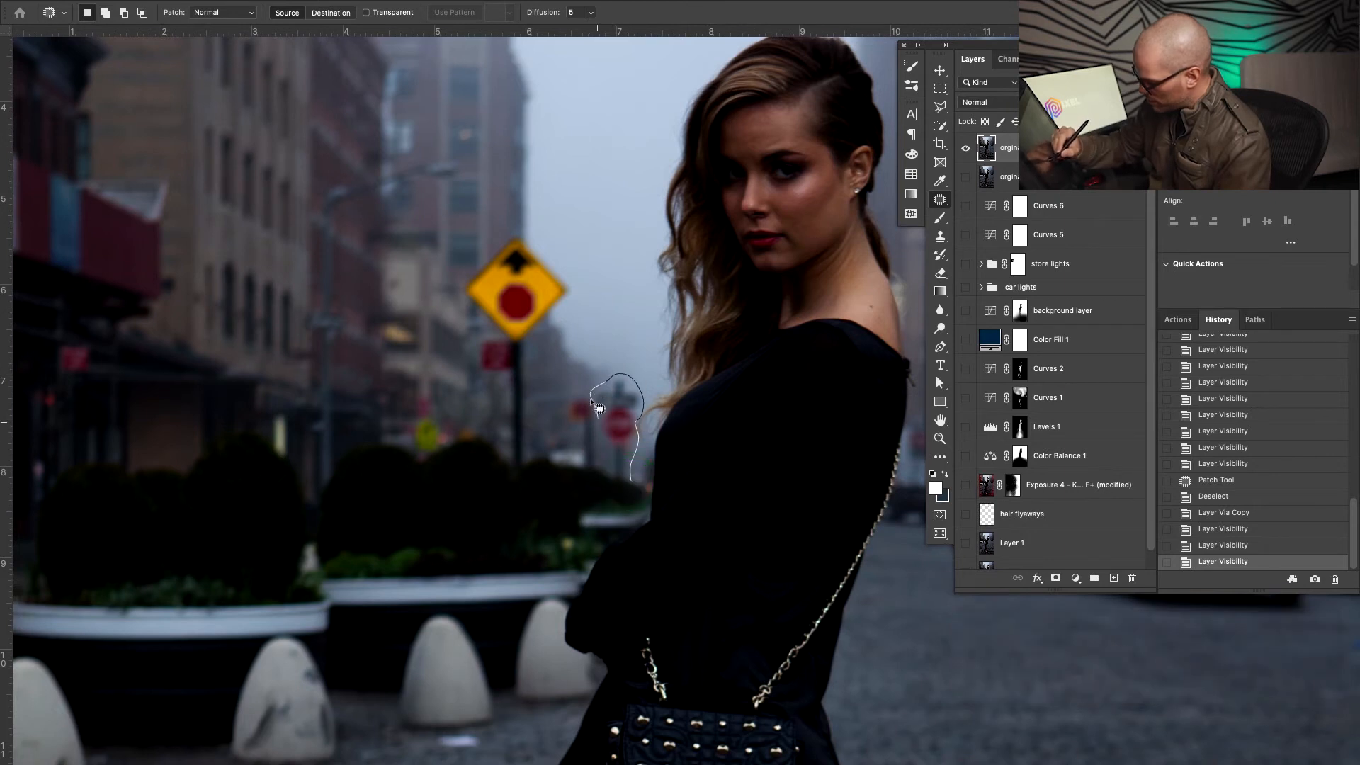
{"action": "left_click_drag", "start_coordinate": [591, 481], "coordinate": [609, 483]}
{"action": "key", "text": "shift+BackSpace"}
{"action": "key", "text": "Return"}
{"action": "left_click", "coordinate": [646, 368]}
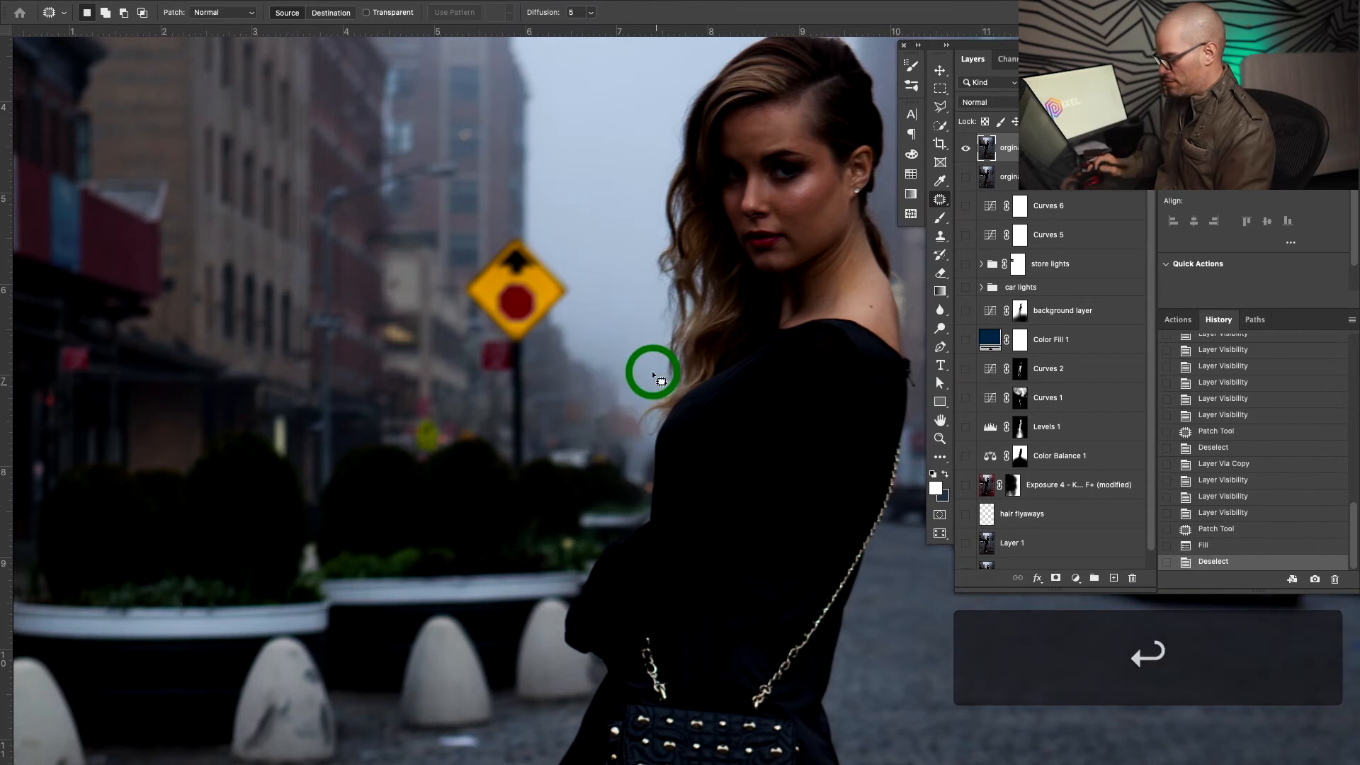
{"action": "mouse_move", "coordinate": [645, 444]}
{"action": "left_mouse_down"}
{"action": "mouse_move", "coordinate": [607, 409]}
{"action": "mouse_move", "coordinate": [624, 415]}
{"action": "mouse_move", "coordinate": [614, 385]}
{"action": "mouse_move", "coordinate": [610, 419]}
{"action": "mouse_move", "coordinate": [591, 434]}
{"action": "mouse_move", "coordinate": [613, 454]}
{"action": "mouse_move", "coordinate": [613, 391]}
{"action": "left_mouse_up"}
{"action": "left_click", "coordinate": [614, 385]}
{"action": "left_click", "coordinate": [613, 394]}
Outline the yellow diamond sign and Content-Aware fill it away, then zoom out
{"action": "left_click_drag", "start_coordinate": [528, 463], "coordinate": [548, 339]}
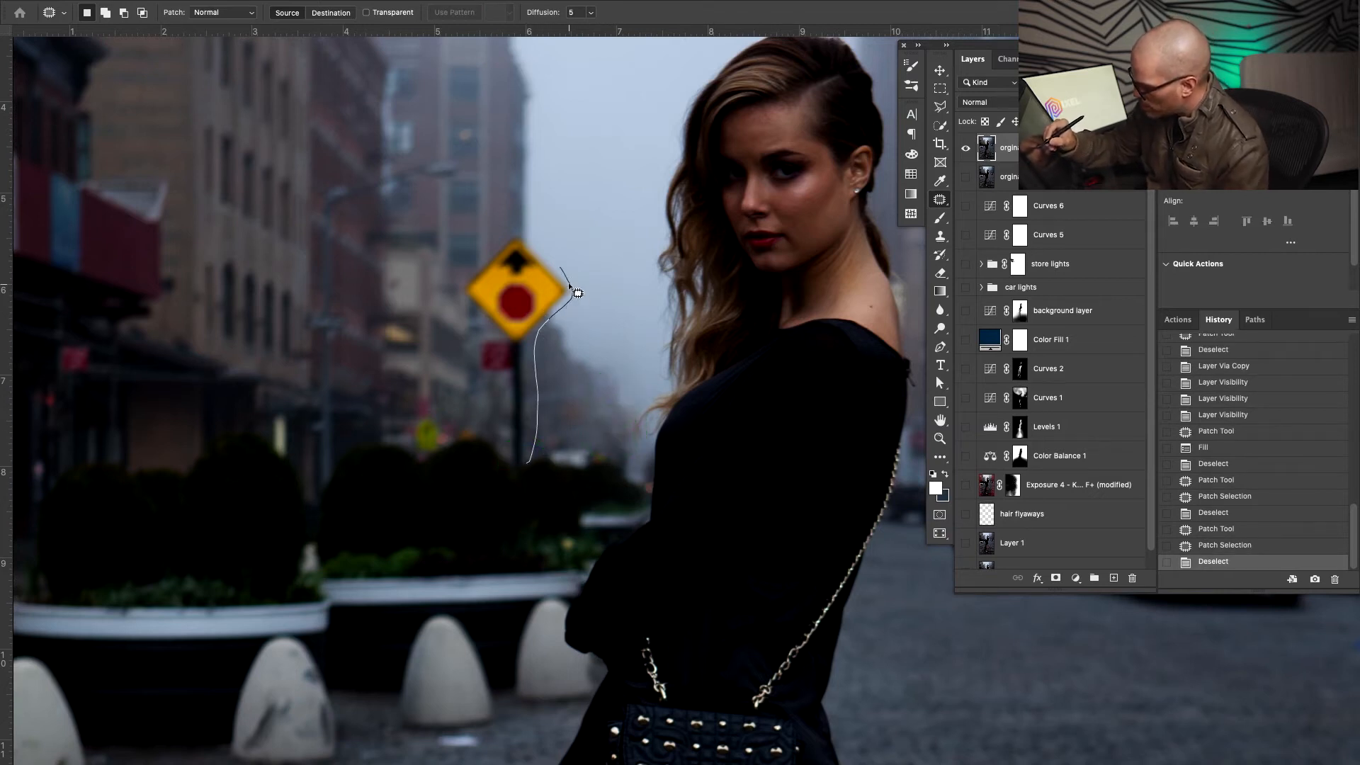
{"action": "left_click_drag", "start_coordinate": [538, 252], "coordinate": [488, 270]}
{"action": "left_click_drag", "start_coordinate": [488, 330], "coordinate": [527, 466]}
{"action": "key", "text": "shift+BackSpace"}
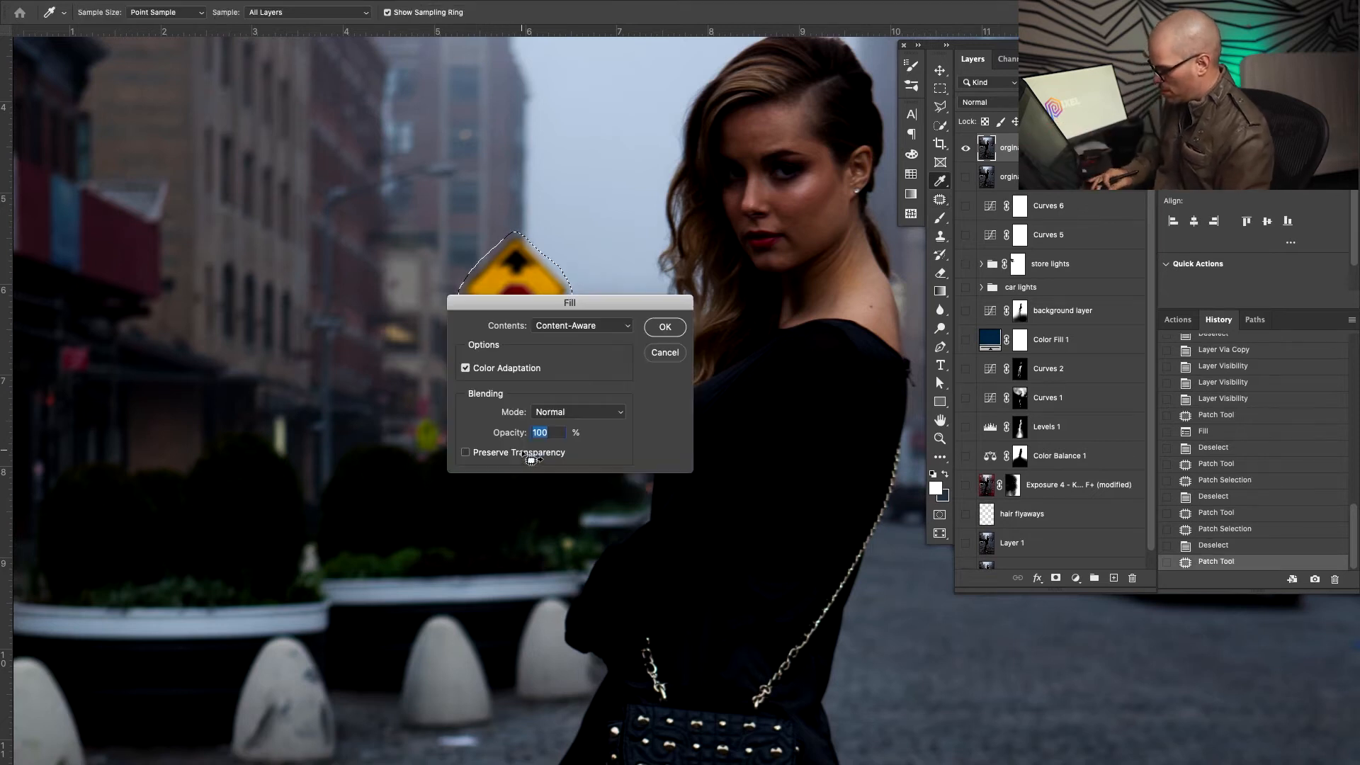
{"action": "key", "text": "Return"}
{"action": "left_click", "coordinate": [581, 413]}
{"action": "key", "text": "z"}
{"action": "left_click_drag", "start_coordinate": [626, 401], "coordinate": [555, 449]}
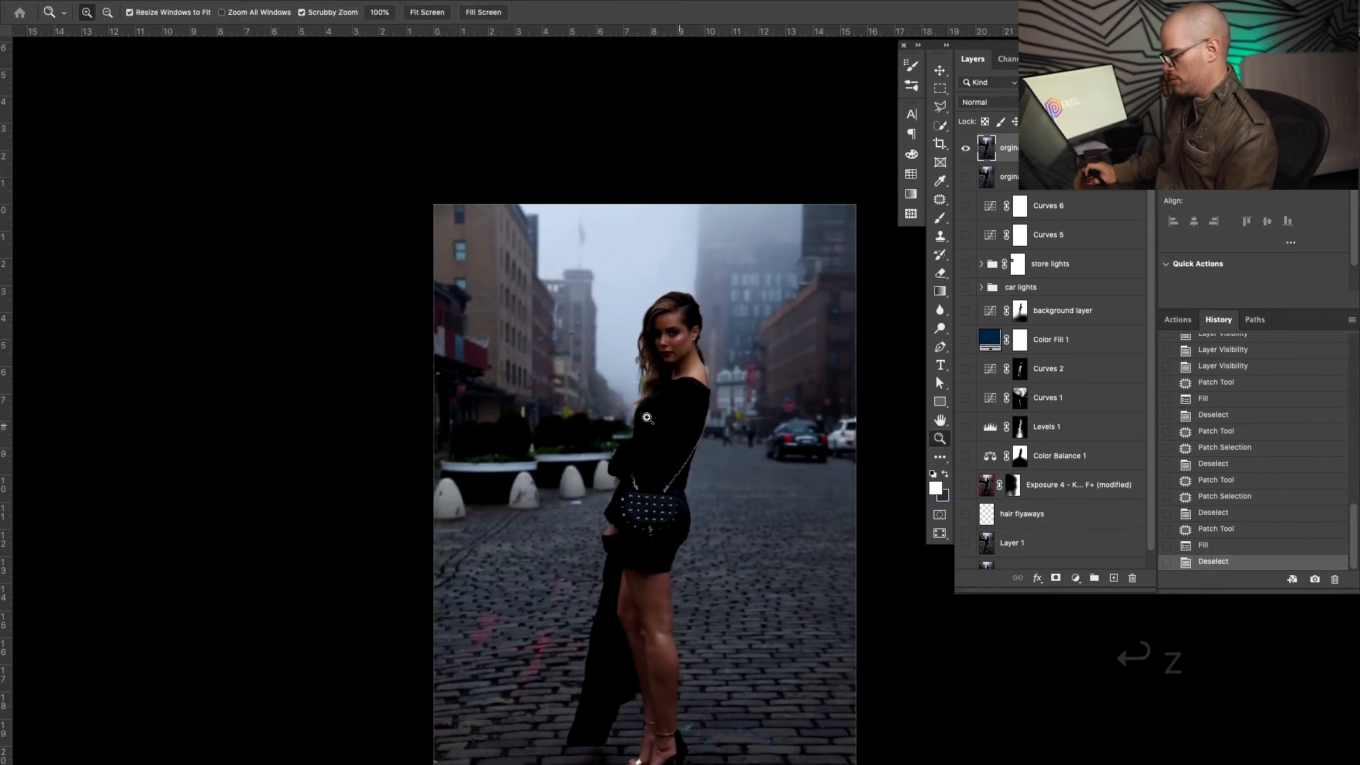
With a 100 px clone brush, paint foggy sky over the building edge
{"action": "left_click_drag", "start_coordinate": [667, 400], "coordinate": [551, 397]}
{"action": "key", "text": "s"}
{"action": "left_click_drag", "start_coordinate": [442, 254], "coordinate": [466, 268]}
{"action": "left_click", "coordinate": [451, 236], "text": "alt"}
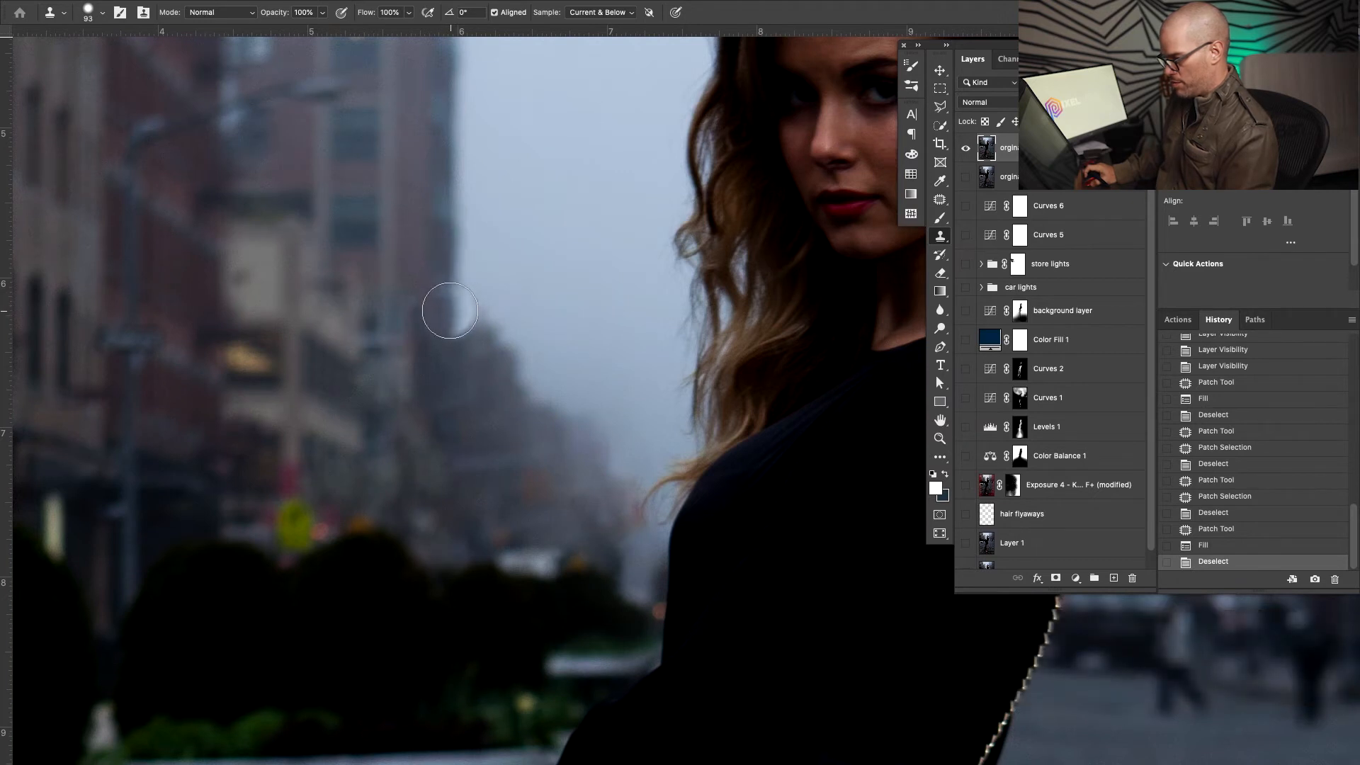
{"action": "mouse_move", "coordinate": [452, 310]}
{"action": "left_mouse_down"}
{"action": "mouse_move", "coordinate": [436, 344]}
{"action": "mouse_move", "coordinate": [456, 325]}
{"action": "mouse_move", "coordinate": [462, 339]}
{"action": "mouse_move", "coordinate": [463, 256]}
{"action": "mouse_move", "coordinate": [432, 285]}
{"action": "mouse_move", "coordinate": [431, 362]}
{"action": "mouse_move", "coordinate": [467, 350]}
{"action": "mouse_move", "coordinate": [484, 302]}
{"action": "mouse_move", "coordinate": [478, 362]}
{"action": "mouse_move", "coordinate": [511, 357]}
{"action": "mouse_move", "coordinate": [529, 395]}
{"action": "mouse_move", "coordinate": [534, 380]}
{"action": "mouse_move", "coordinate": [584, 392]}
{"action": "left_mouse_up"}
Patch a sky area and Content-Aware fill a smaller spot
{"action": "key", "text": "j"}
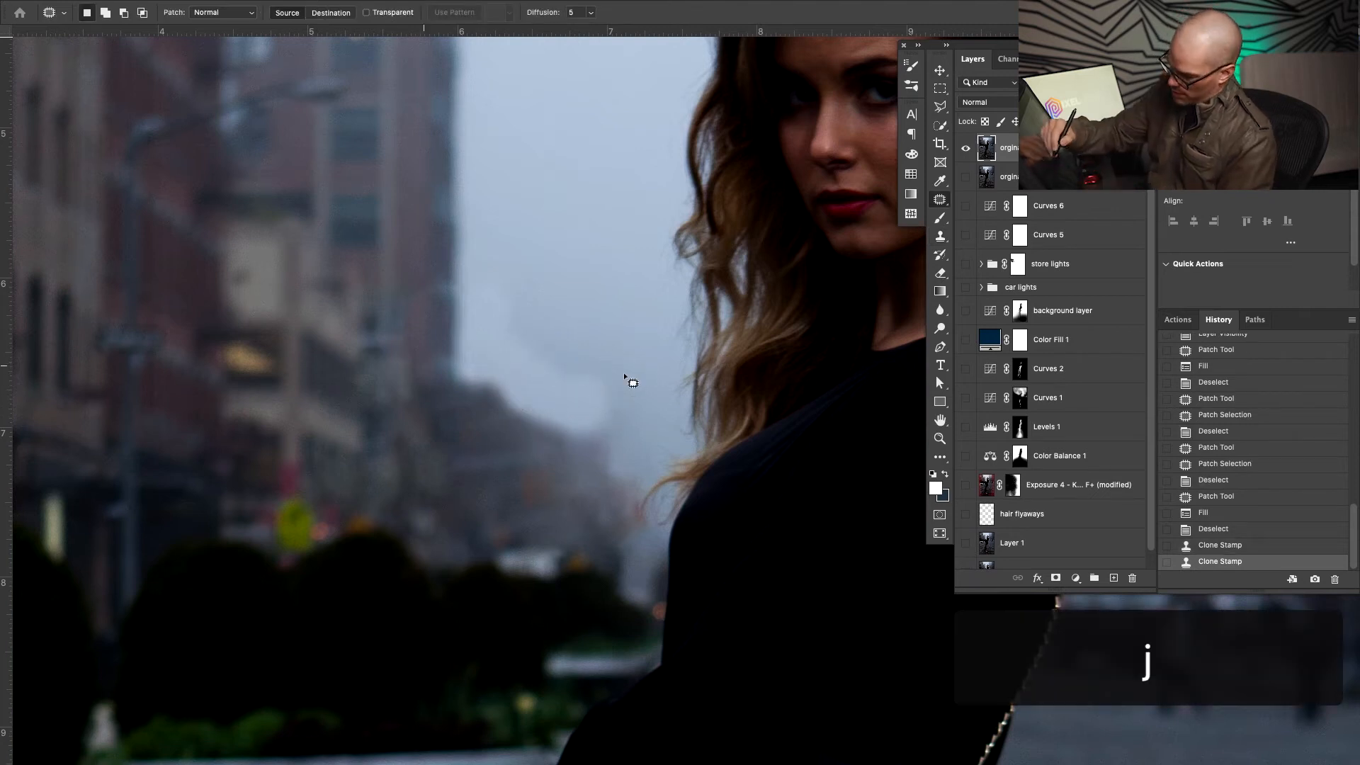
{"action": "mouse_move", "coordinate": [528, 316]}
{"action": "left_mouse_down"}
{"action": "mouse_move", "coordinate": [485, 340]}
{"action": "mouse_move", "coordinate": [607, 434]}
{"action": "mouse_move", "coordinate": [592, 322]}
{"action": "mouse_move", "coordinate": [623, 274]}
{"action": "mouse_move", "coordinate": [616, 258]}
{"action": "left_mouse_up"}
{"action": "key", "text": "ctrl+d"}
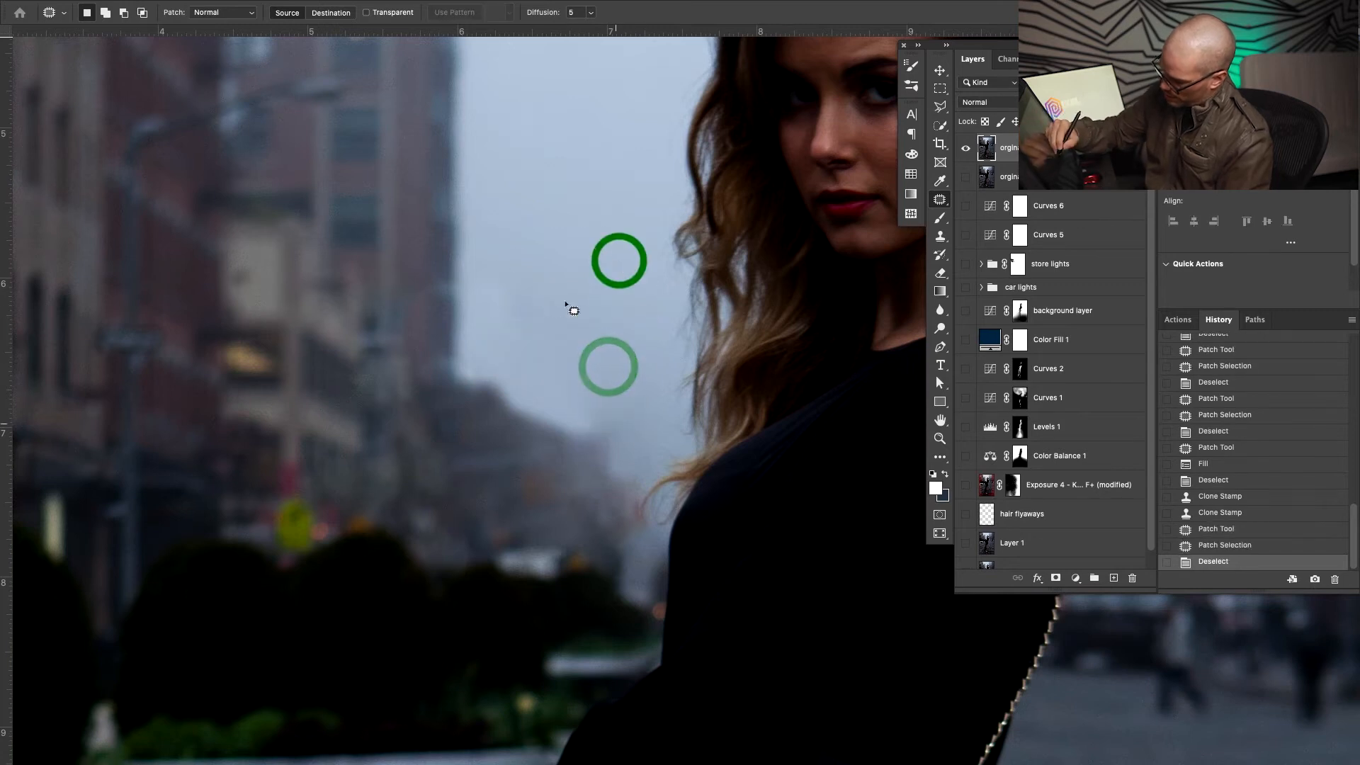
{"action": "left_click_drag", "start_coordinate": [613, 425], "coordinate": [624, 443]}
{"action": "key", "text": "shift+BackSpace"}
{"action": "key", "text": "Return"}
{"action": "left_click", "coordinate": [677, 484]}
Zoom out and patch the sky area left of the woman
{"action": "key", "text": "z"}
{"action": "mouse_move", "coordinate": [555, 452]}
{"action": "left_mouse_down"}
{"action": "mouse_move", "coordinate": [474, 489]}
{"action": "mouse_move", "coordinate": [553, 477]}
{"action": "left_mouse_up"}
{"action": "key", "text": "j"}
{"action": "mouse_move", "coordinate": [548, 361]}
{"action": "left_mouse_down"}
{"action": "mouse_move", "coordinate": [522, 413]}
{"action": "mouse_move", "coordinate": [594, 464]}
{"action": "mouse_move", "coordinate": [585, 400]}
{"action": "mouse_move", "coordinate": [566, 424]}
{"action": "mouse_move", "coordinate": [517, 438]}
{"action": "left_mouse_up"}
{"action": "left_click", "coordinate": [570, 391]}
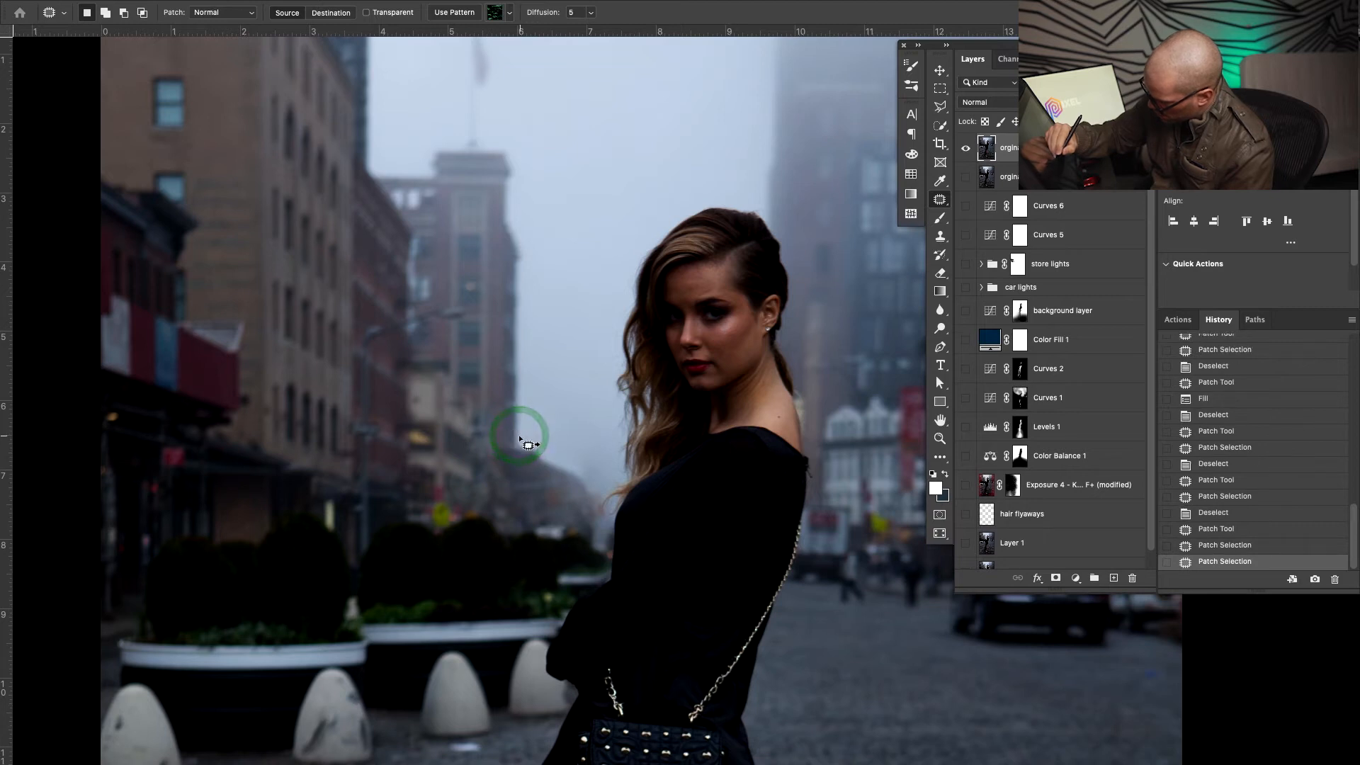
Sample a new sky clone source and enlarge the clone brush to 143 px
{"action": "key", "text": "super+d"}
{"action": "key", "text": "z"}
{"action": "left_click_drag", "start_coordinate": [650, 510], "coordinate": [642, 510]}
{"action": "key", "text": "s"}
{"action": "key", "text": "alt"}
{"action": "left_click", "coordinate": [579, 422], "text": "alt"}
{"action": "left_click_drag", "start_coordinate": [586, 444], "coordinate": [588, 432]}
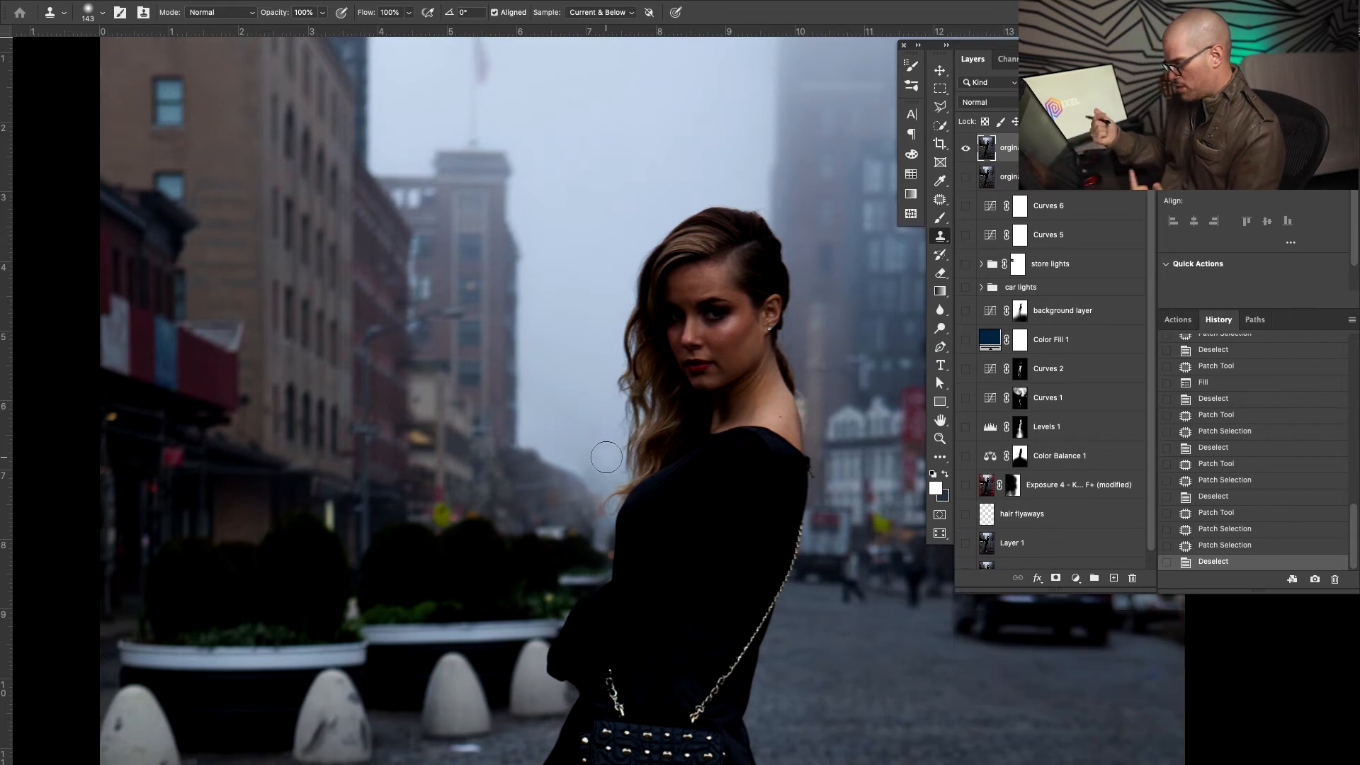
Toggle the top photo layer's opacity to check it, then set the Clone Stamp to 20% opacity
{"action": "key", "text": "v"}
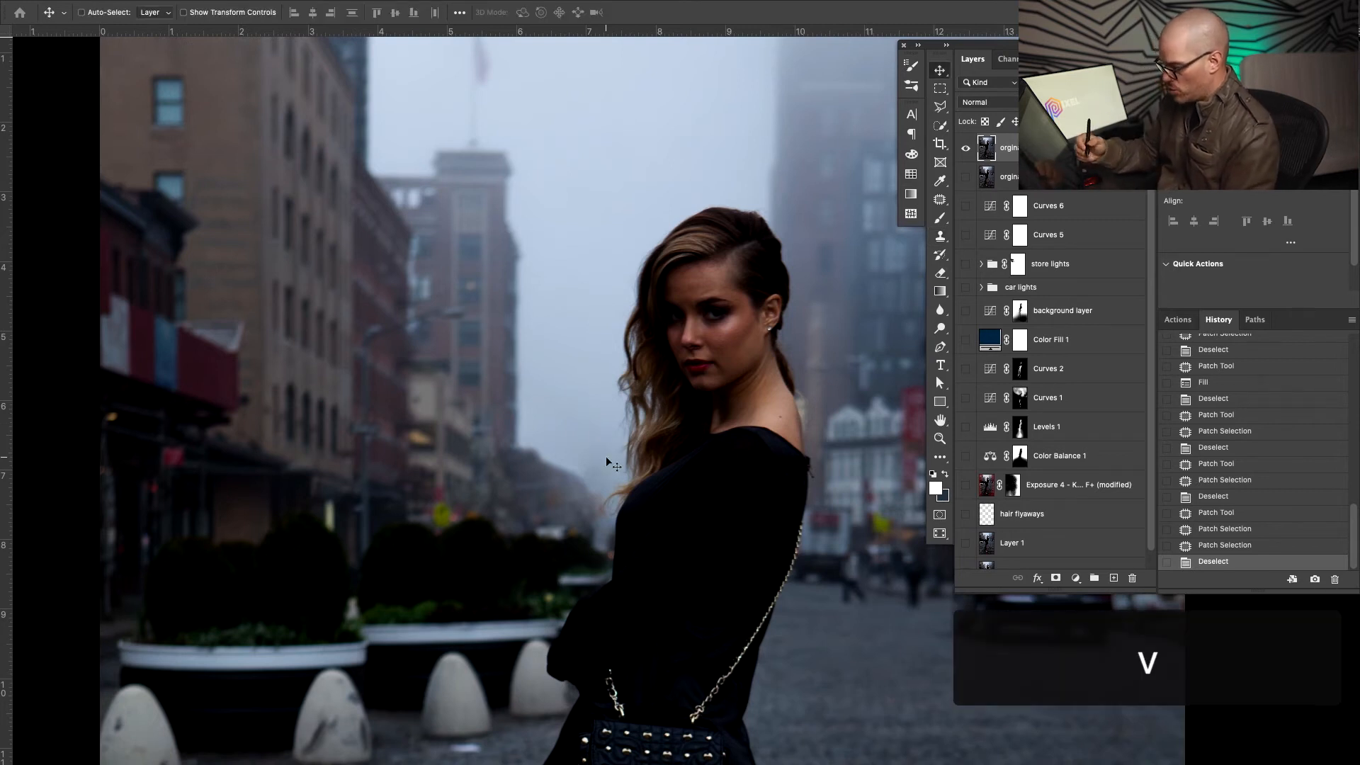
{"action": "key", "text": "0"}
{"action": "key", "text": "0"}
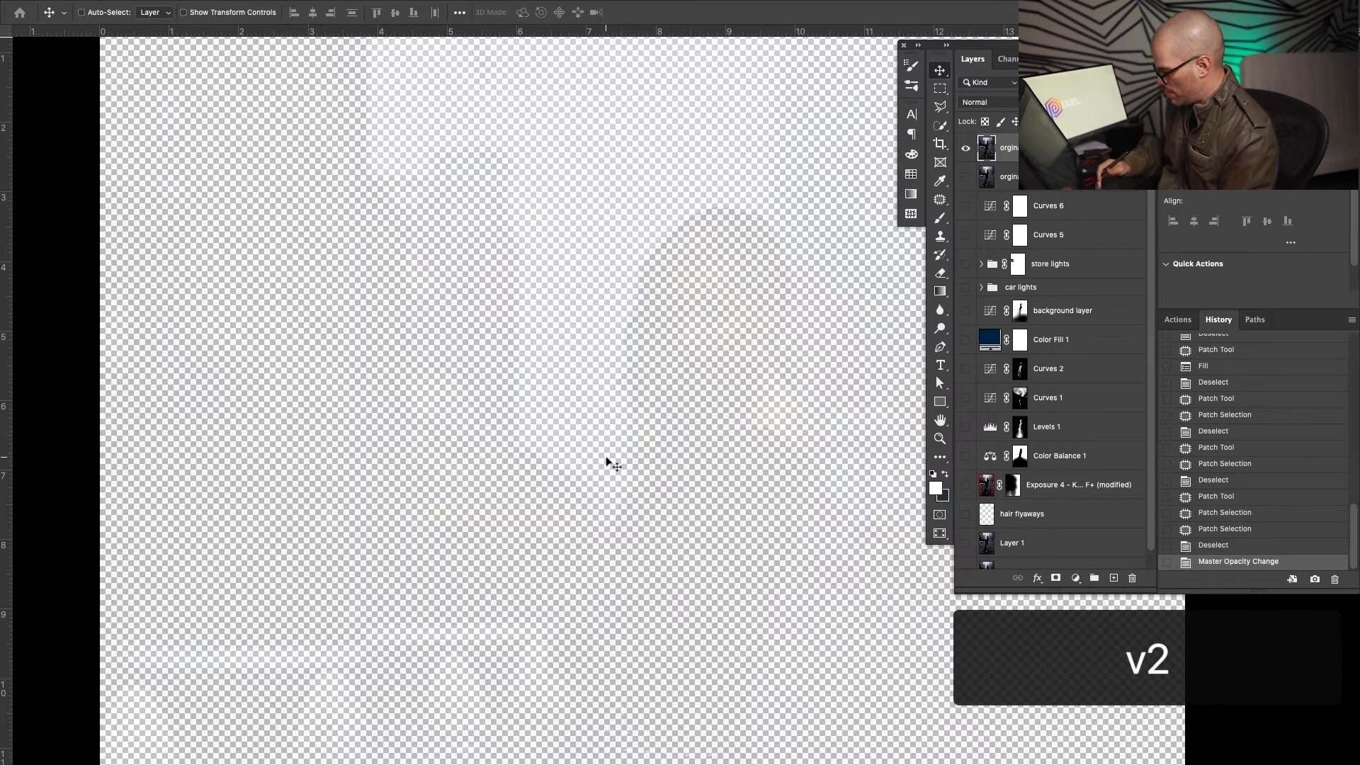
{"action": "key", "text": "0"}
{"action": "key", "text": "s"}
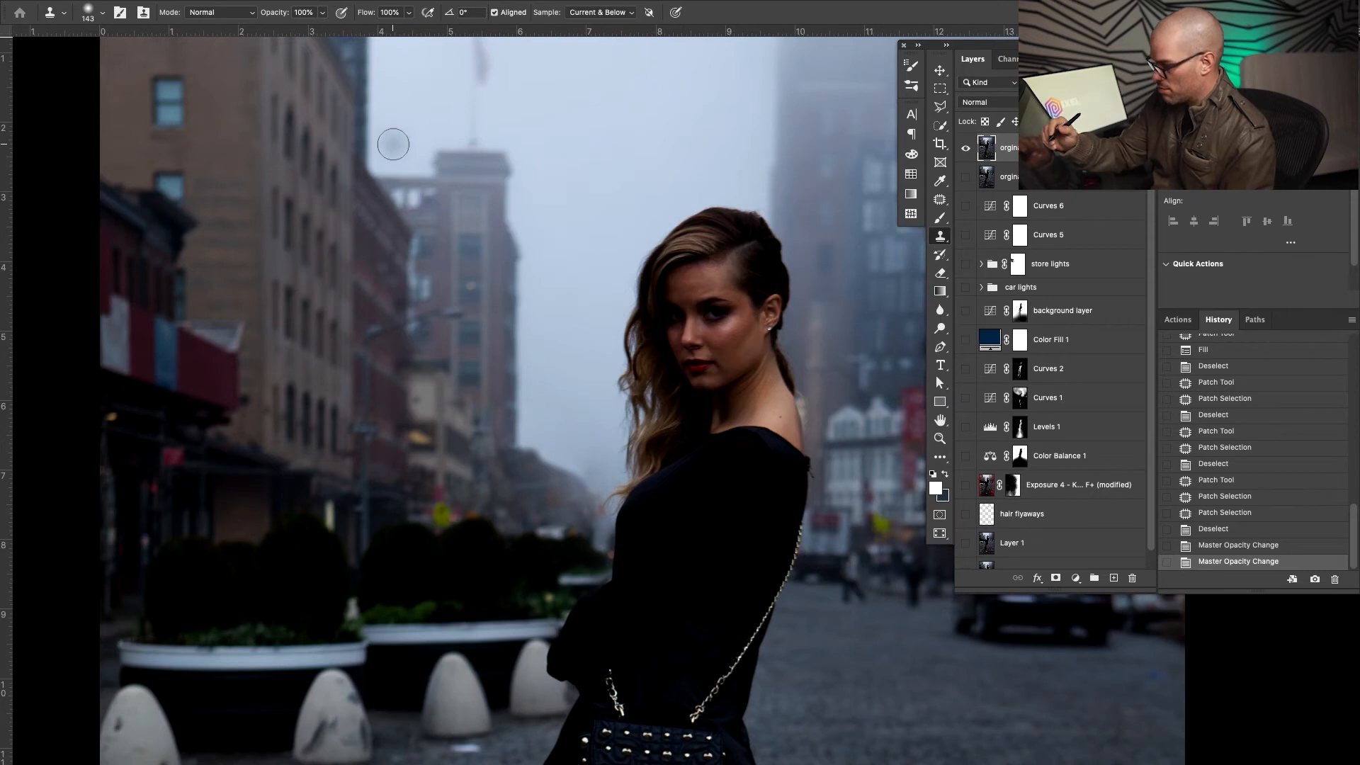
{"action": "key", "text": "s"}
{"action": "key", "text": "2"}
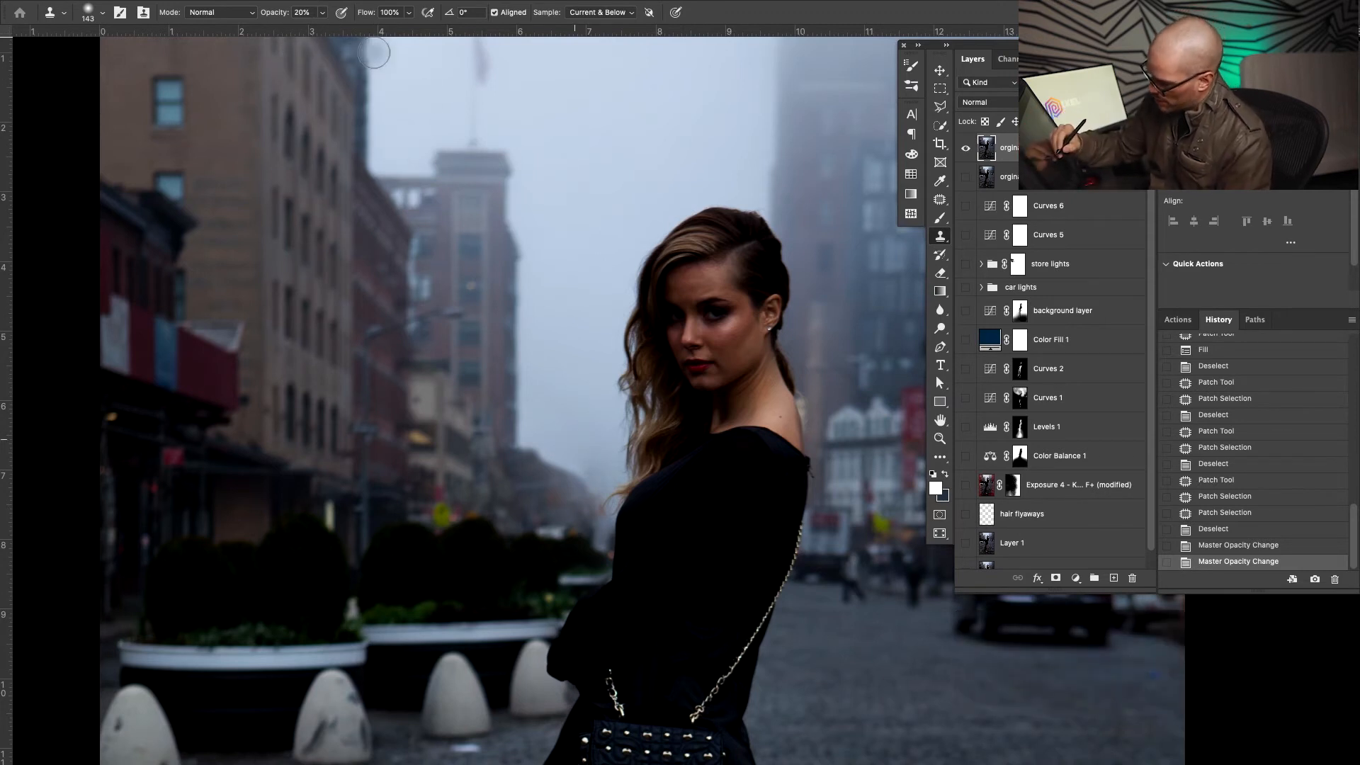
{"action": "key", "text": "super"}
Sample sky fog and clone it beside her hair, down past her neck to her shoulder
{"action": "left_click", "coordinate": [584, 403], "text": "alt"}
{"action": "left_click", "coordinate": [593, 461]}
{"action": "left_click", "coordinate": [592, 461]}
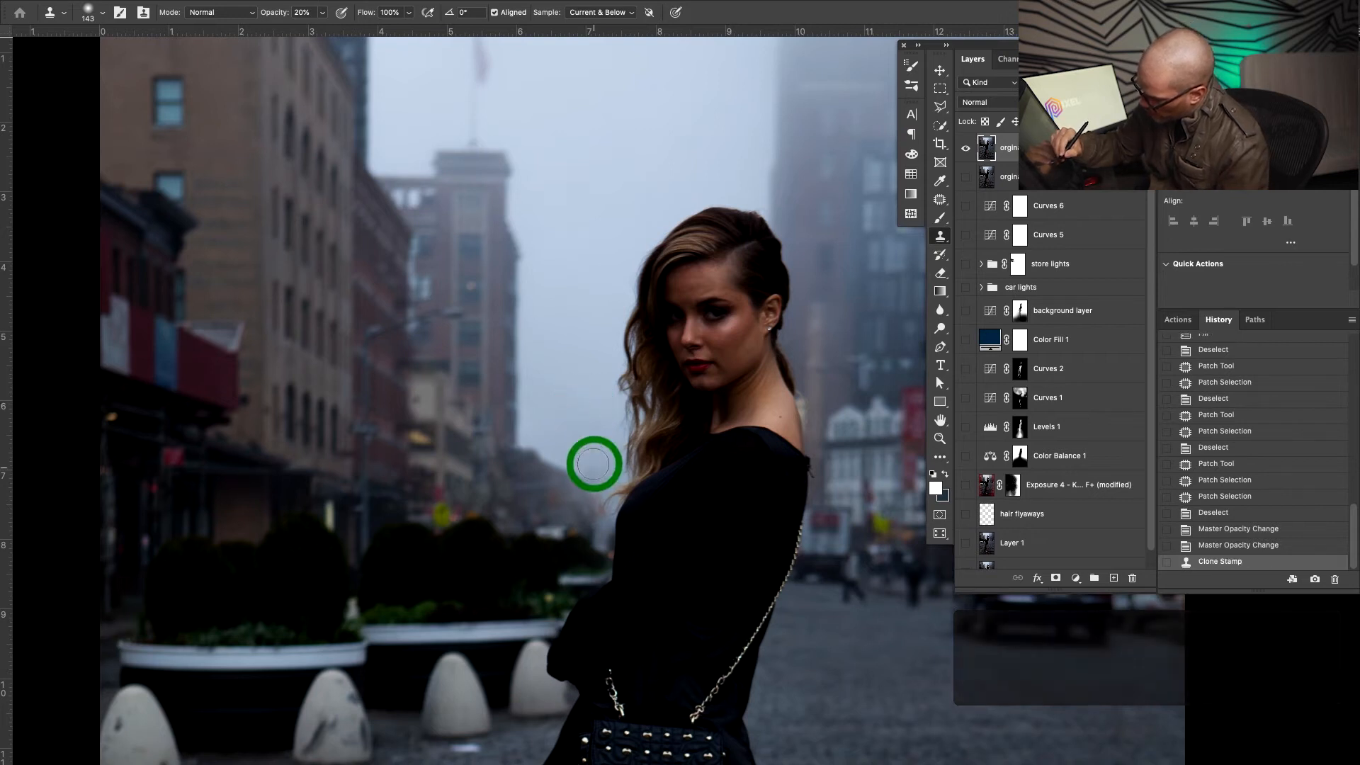
{"action": "left_click", "coordinate": [592, 461]}
{"action": "left_click", "coordinate": [591, 463]}
{"action": "left_click", "coordinate": [591, 464]}
{"action": "left_click", "coordinate": [591, 465]}
{"action": "left_click", "coordinate": [593, 467]}
{"action": "left_click", "coordinate": [594, 469]}
{"action": "left_click", "coordinate": [595, 471]}
{"action": "left_click", "coordinate": [596, 473]}
{"action": "left_click", "coordinate": [598, 474]}
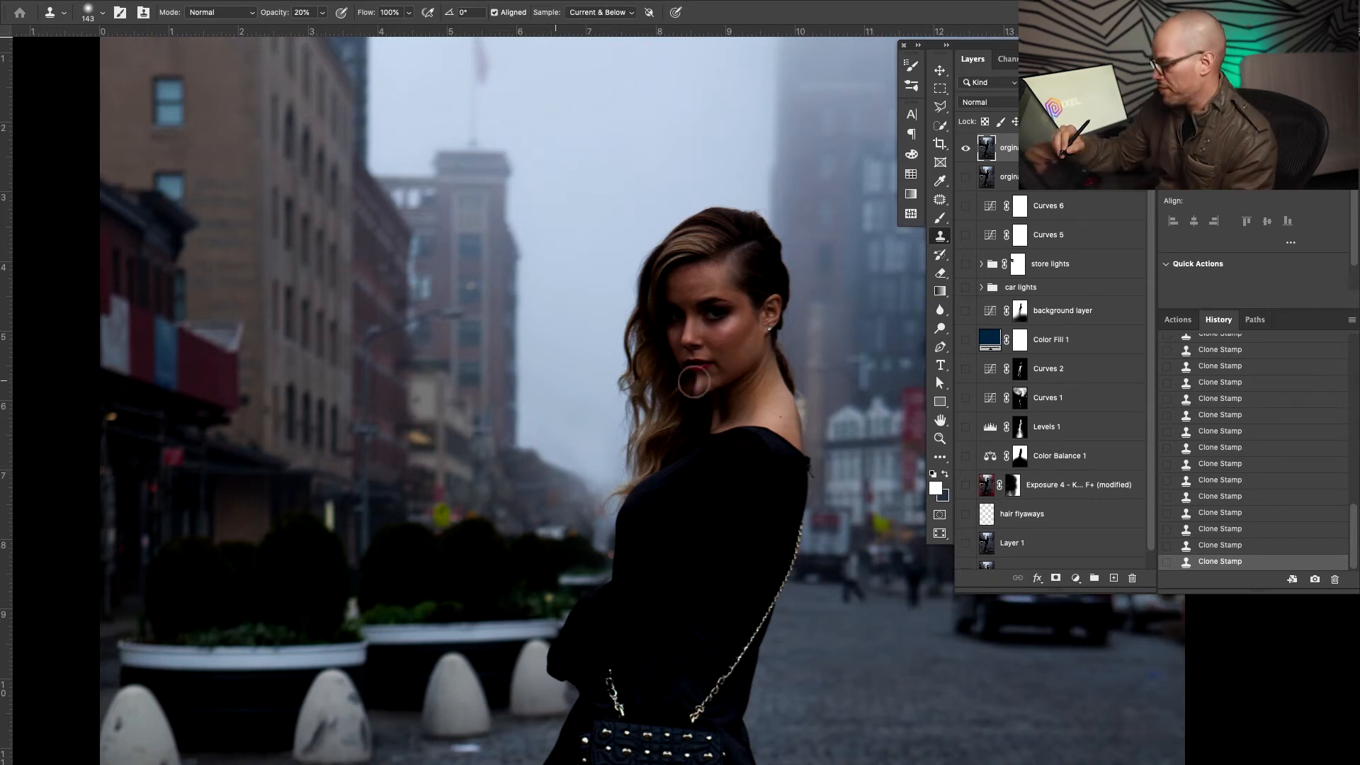
Stamp fresh fog left of her neck, then zoom in on the blurred pedestrians
{"action": "left_click", "coordinate": [587, 391], "text": "alt"}
{"action": "left_click", "coordinate": [593, 459]}
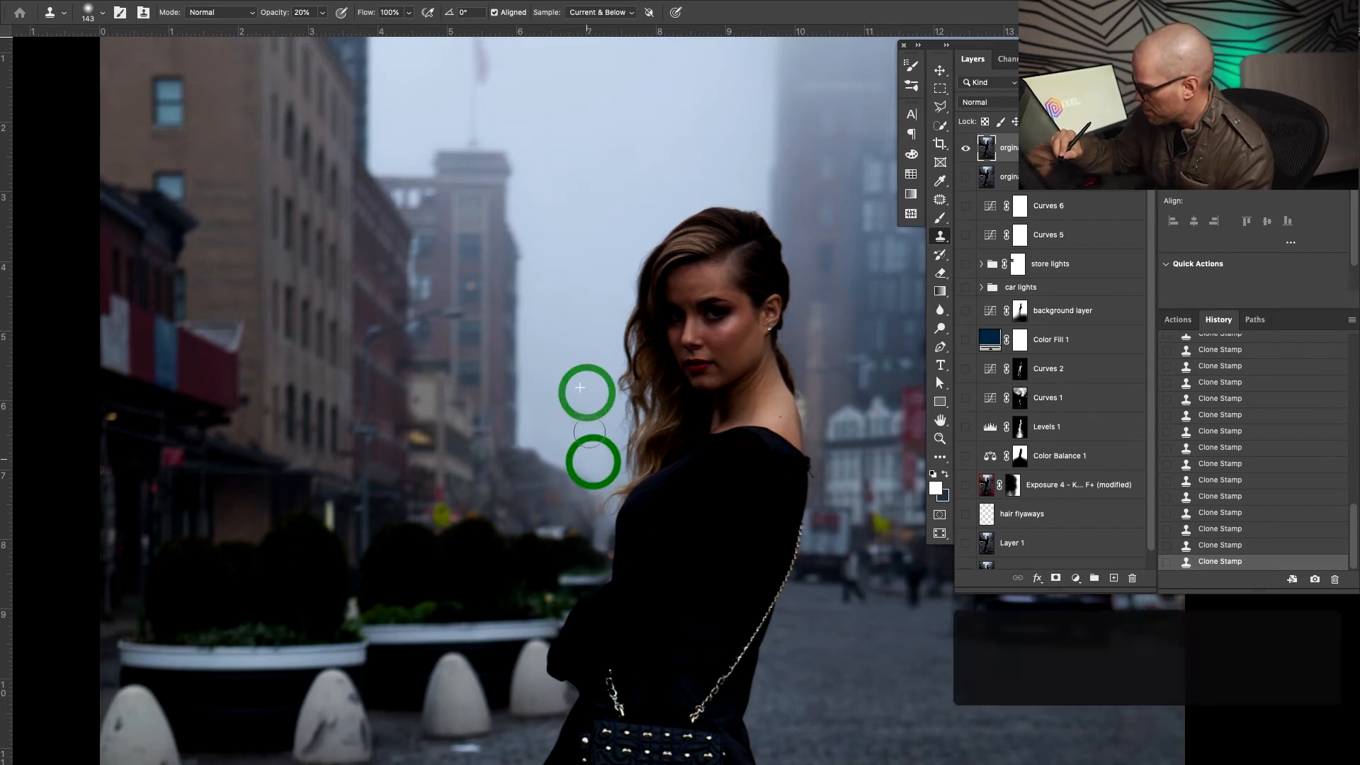
{"action": "left_click", "coordinate": [587, 458]}
{"action": "key", "text": "super+0"}
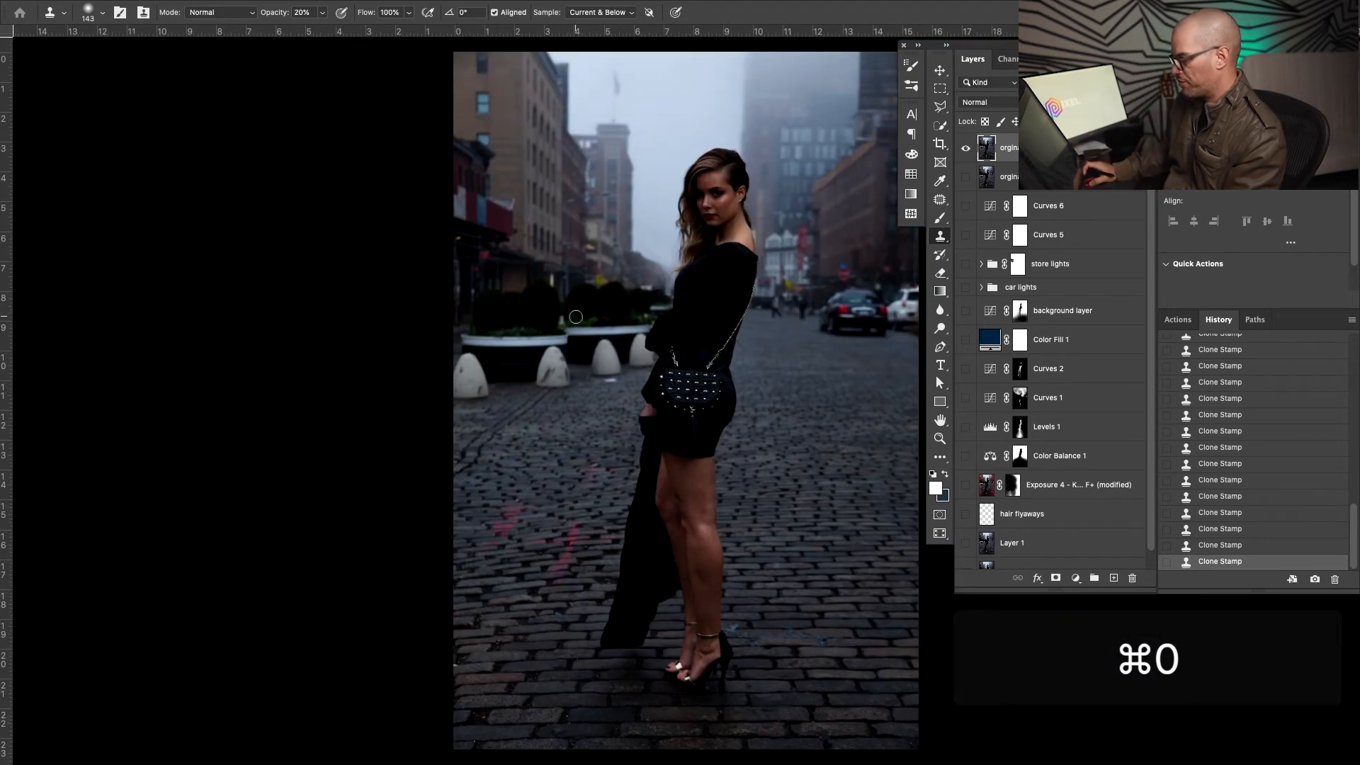
{"action": "left_click_drag", "start_coordinate": [875, 328], "coordinate": [880, 300]}
{"action": "key", "text": "z"}
{"action": "left_click_drag", "start_coordinate": [674, 306], "coordinate": [669, 393]}
Outline the left blurred pedestrian and erase it with Content-Aware Fill
{"action": "key", "text": "j"}
{"action": "mouse_move", "coordinate": [574, 516]}
{"action": "left_mouse_down"}
{"action": "mouse_move", "coordinate": [612, 520]}
{"action": "mouse_move", "coordinate": [581, 347]}
{"action": "left_mouse_up"}
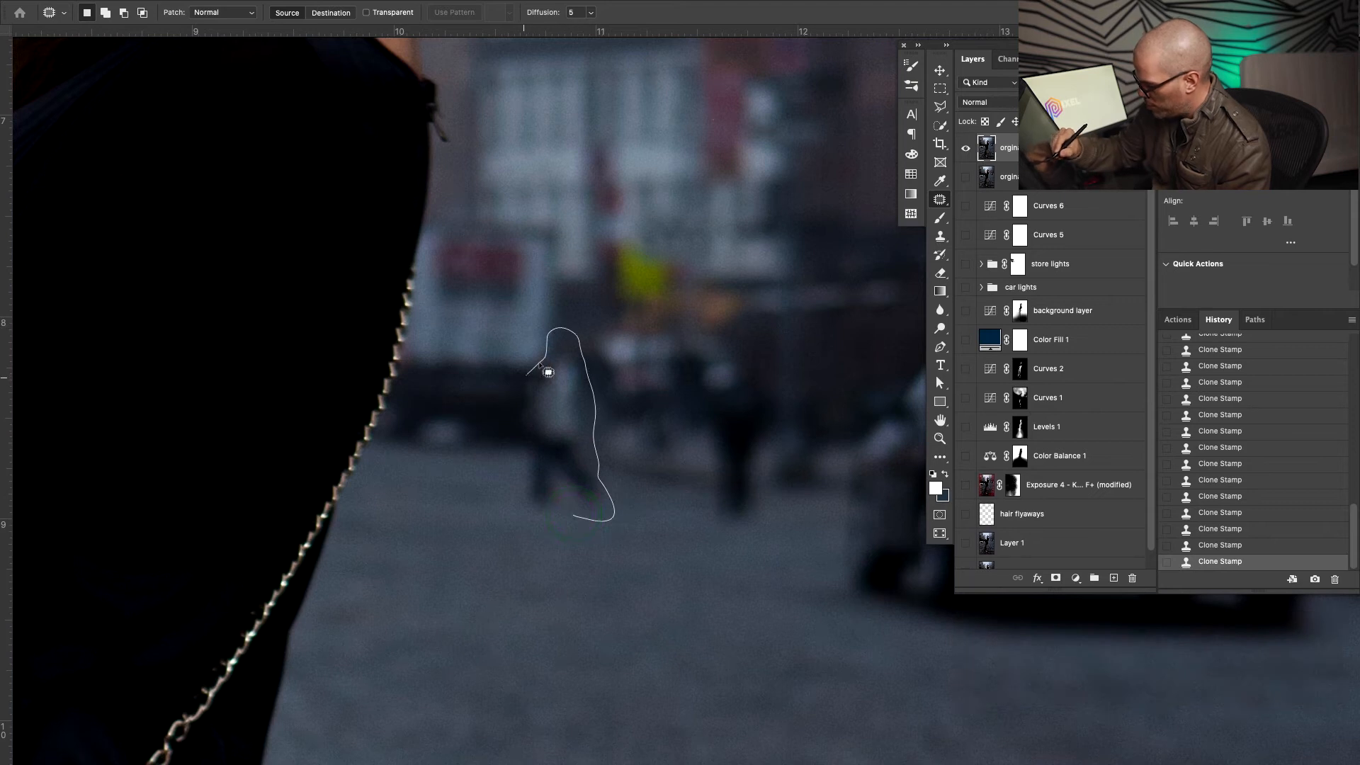
{"action": "left_click_drag", "start_coordinate": [526, 435], "coordinate": [580, 526]}
{"action": "key", "text": "shift+BackSpace"}
{"action": "key", "text": "Return"}
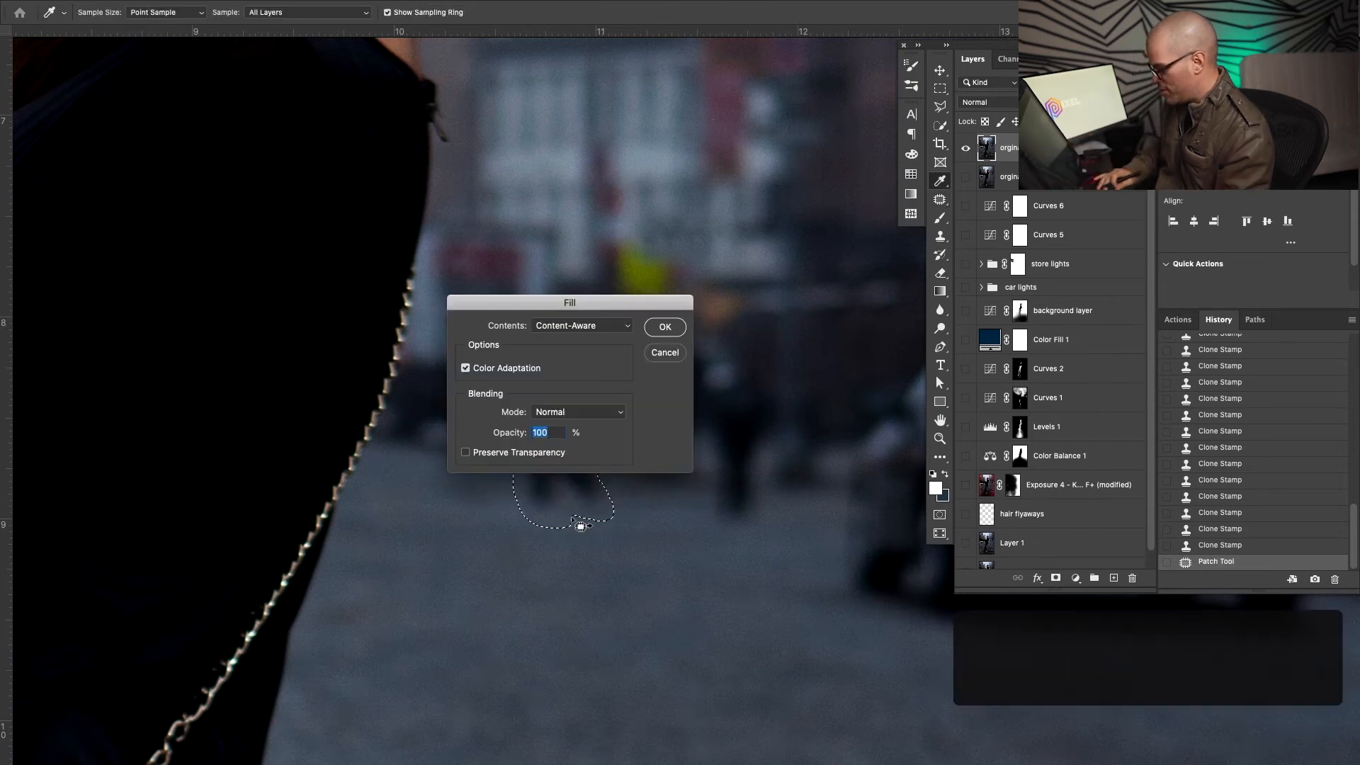
{"action": "left_click", "coordinate": [673, 536]}
Outline the second blurred pedestrian and erase it with Content-Aware Fill
{"action": "left_click_drag", "start_coordinate": [762, 490], "coordinate": [765, 530]}
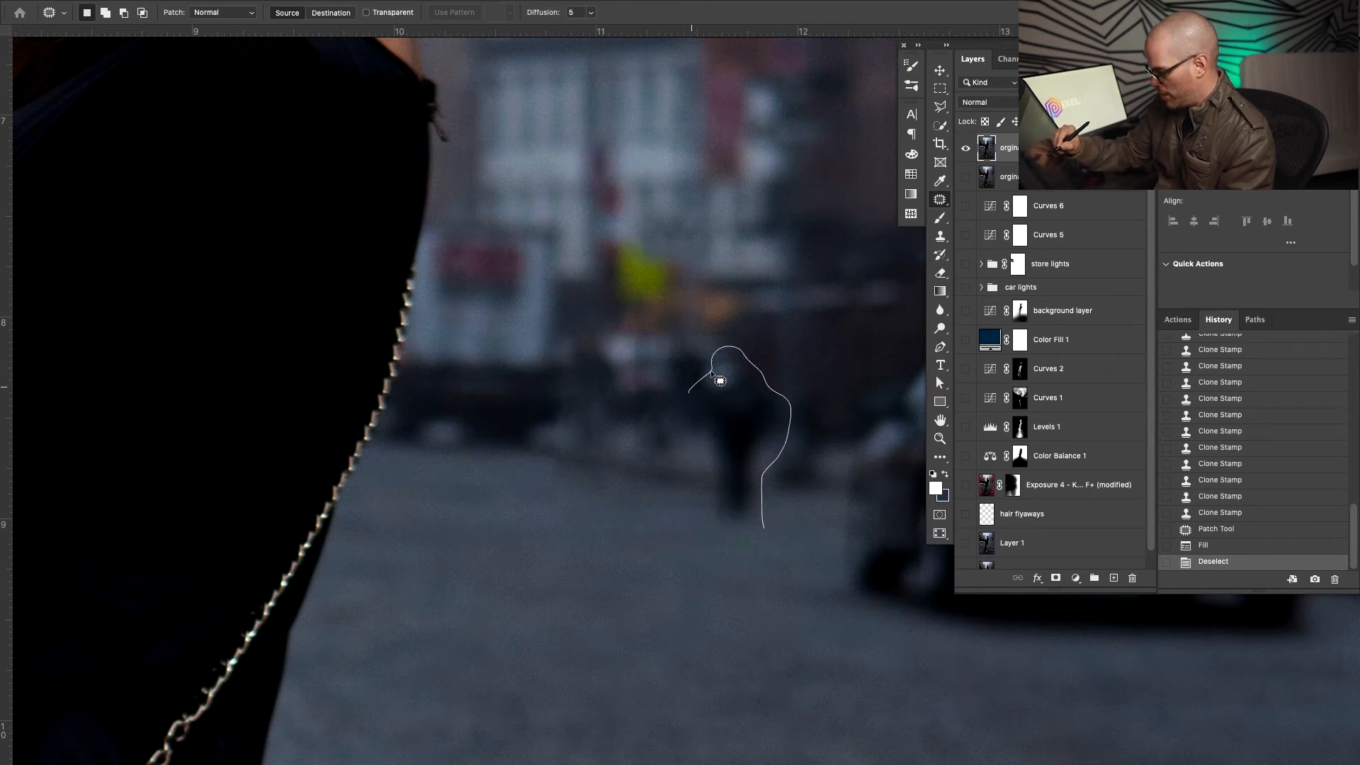
{"action": "left_click_drag", "start_coordinate": [694, 476], "coordinate": [758, 540]}
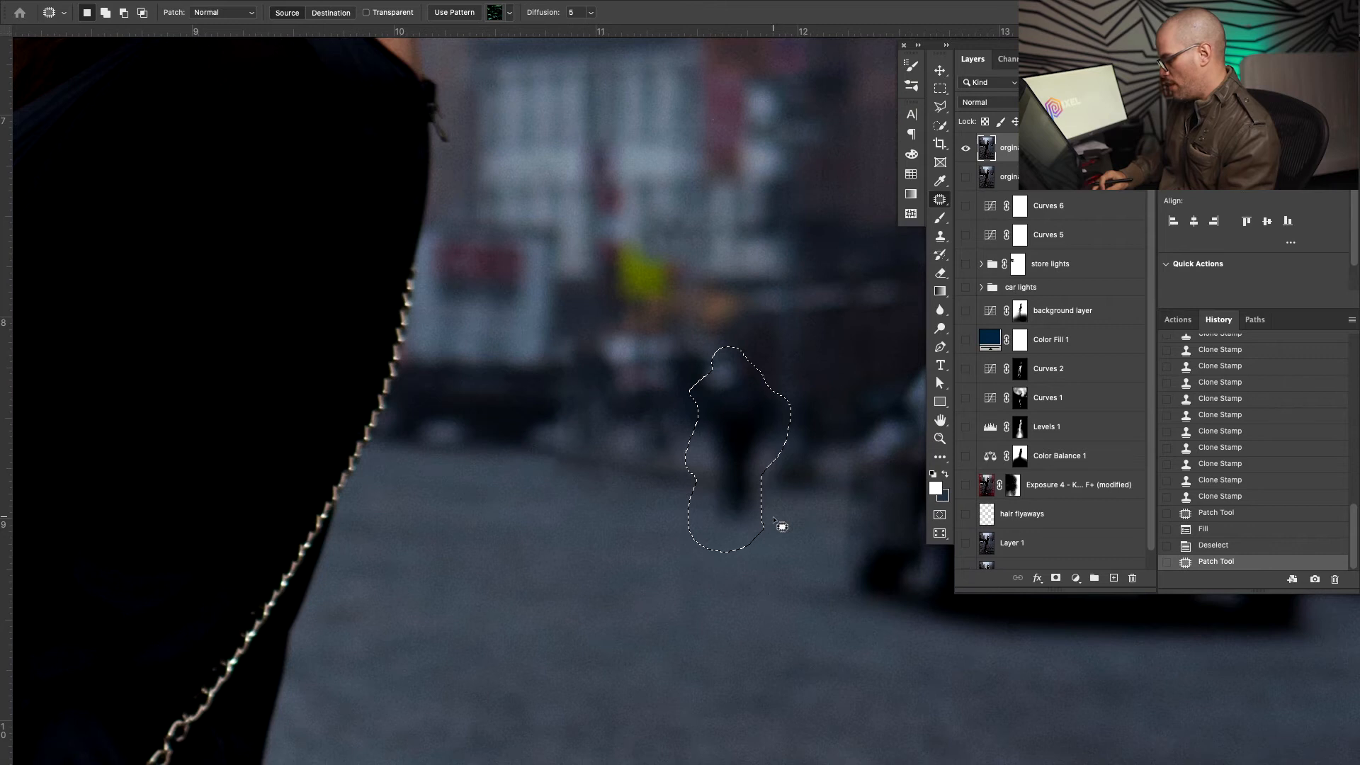
{"action": "key", "text": "i"}
{"action": "key", "text": "shift+BackSpace"}
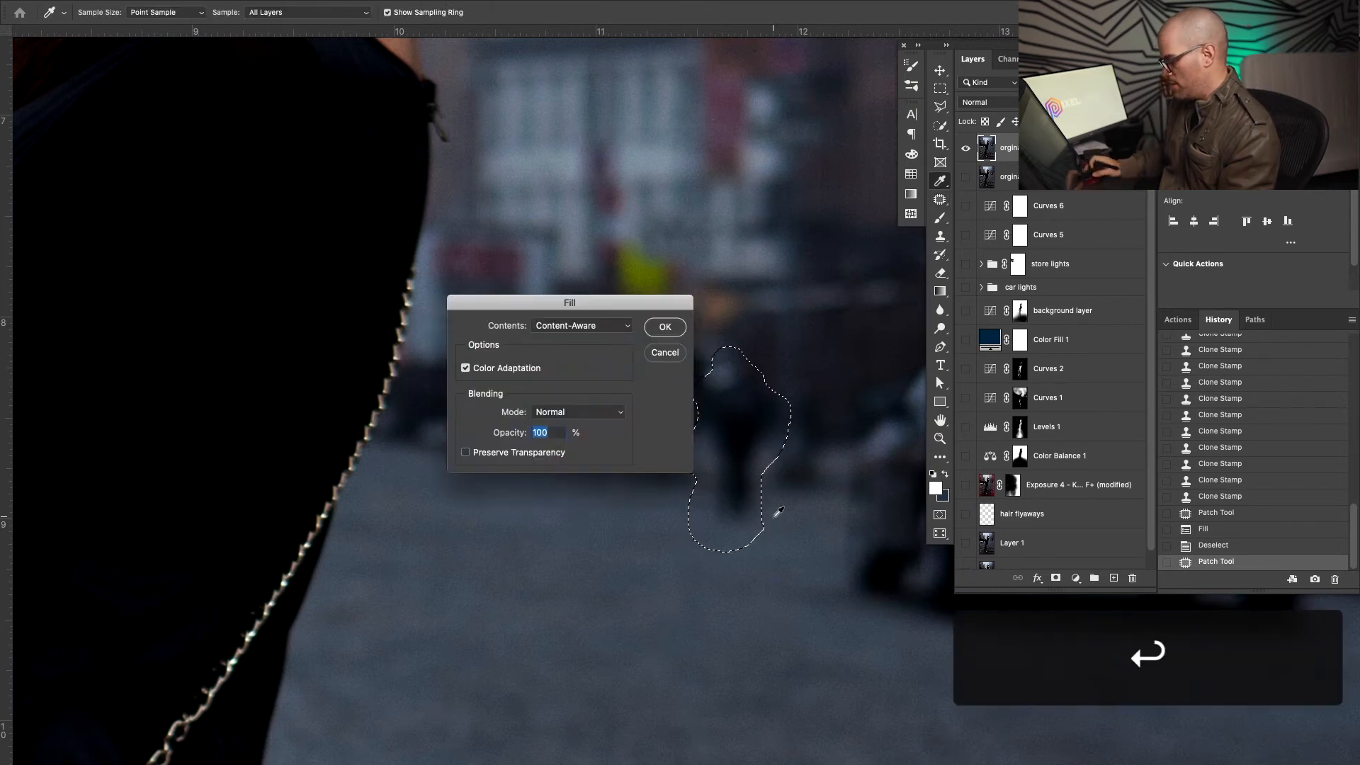
{"action": "key", "text": "Return"}
{"action": "key", "text": "ctrl+d"}
Zoom in on the filled street and patch the leftover blotches with nearby street texture
{"action": "key", "text": "z"}
{"action": "mouse_move", "coordinate": [707, 528]}
{"action": "left_mouse_down"}
{"action": "mouse_move", "coordinate": [715, 512]}
{"action": "mouse_move", "coordinate": [717, 543]}
{"action": "mouse_move", "coordinate": [810, 544]}
{"action": "left_mouse_up"}
{"action": "key", "text": "j"}
{"action": "left_click", "coordinate": [811, 545]}
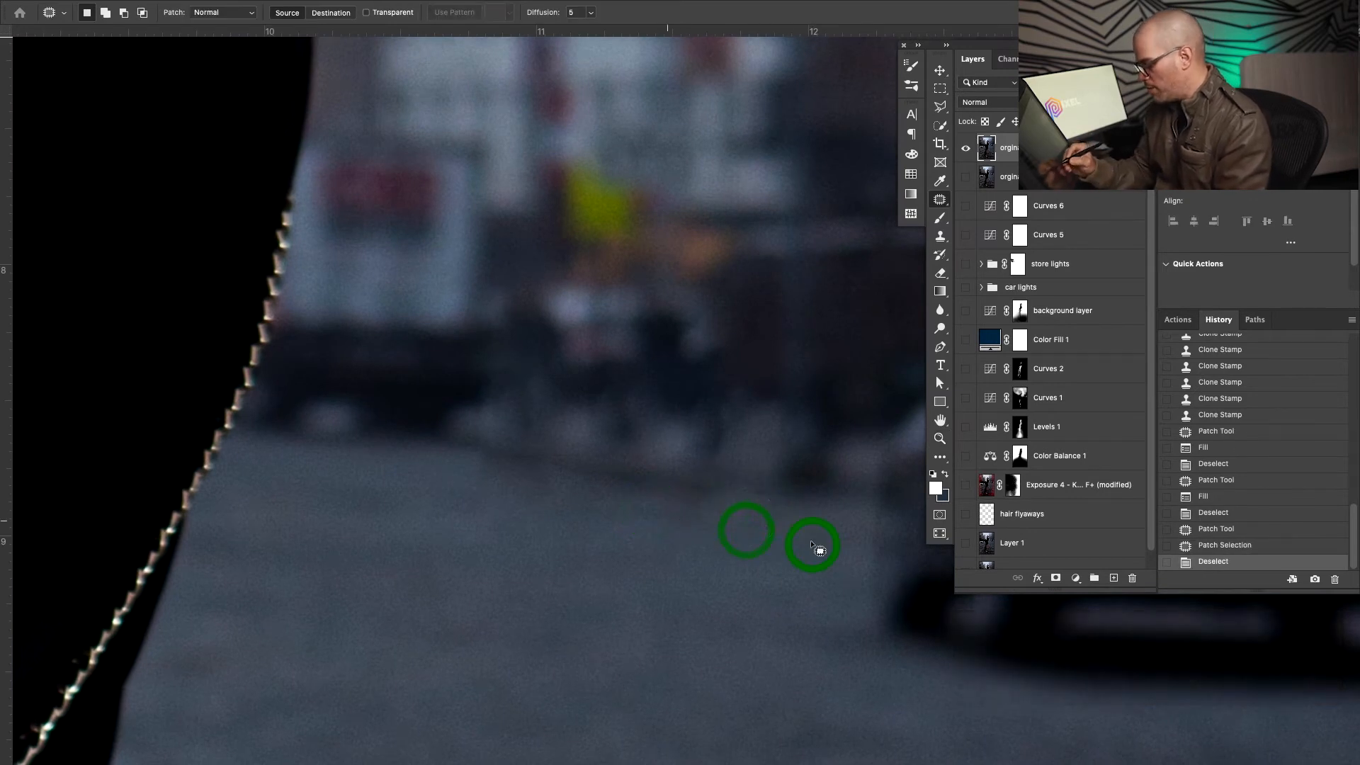
{"action": "mouse_move", "coordinate": [564, 480]}
{"action": "left_mouse_down"}
{"action": "mouse_move", "coordinate": [552, 510]}
{"action": "mouse_move", "coordinate": [592, 531]}
{"action": "left_mouse_up"}
{"action": "left_click", "coordinate": [614, 538]}
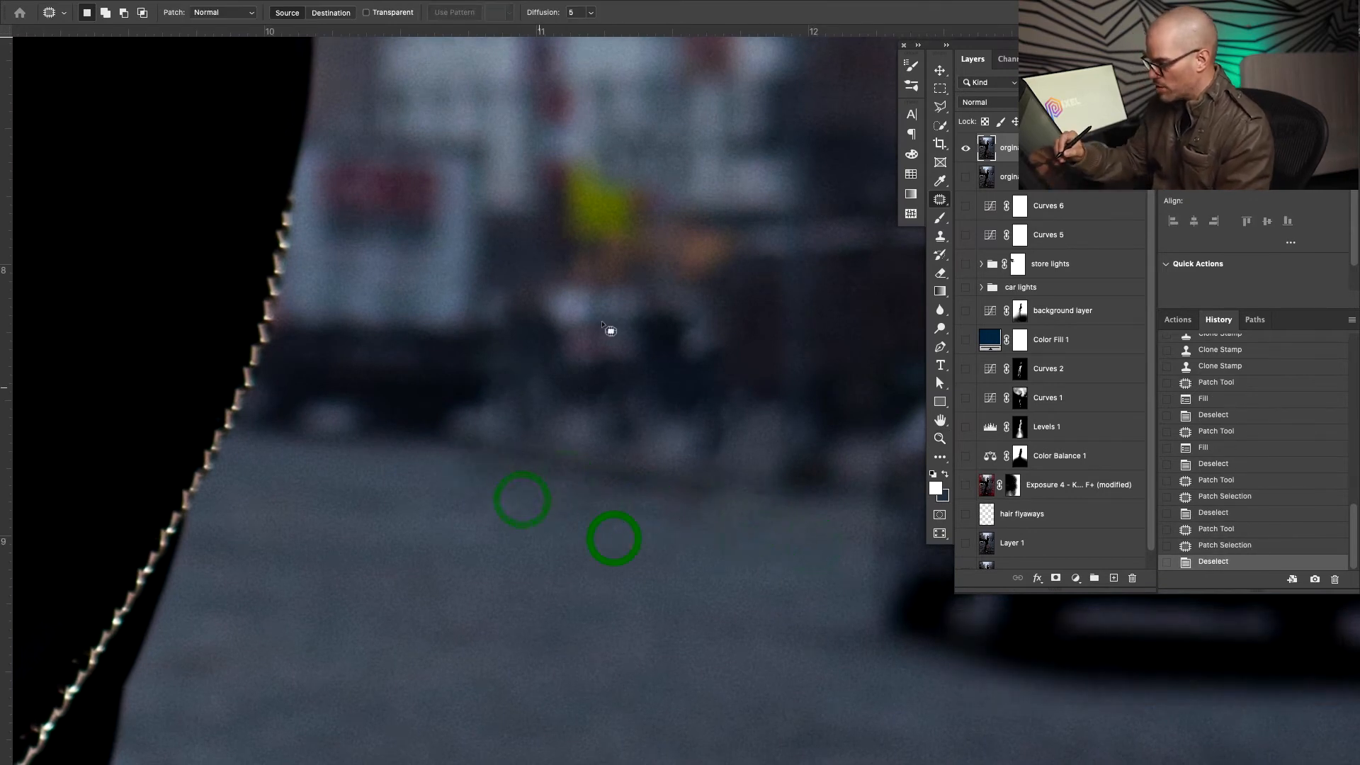
Clone over the remaining patch seam with a 60 px brush at 100% opacity
{"action": "key", "text": "s"}
{"action": "left_click_drag", "start_coordinate": [449, 364], "coordinate": [413, 367]}
{"action": "left_click", "coordinate": [452, 367]}
{"action": "left_click", "coordinate": [478, 368]}
{"action": "left_click", "coordinate": [478, 369]}
{"action": "left_click", "coordinate": [478, 368]}
{"action": "key", "text": "0"}
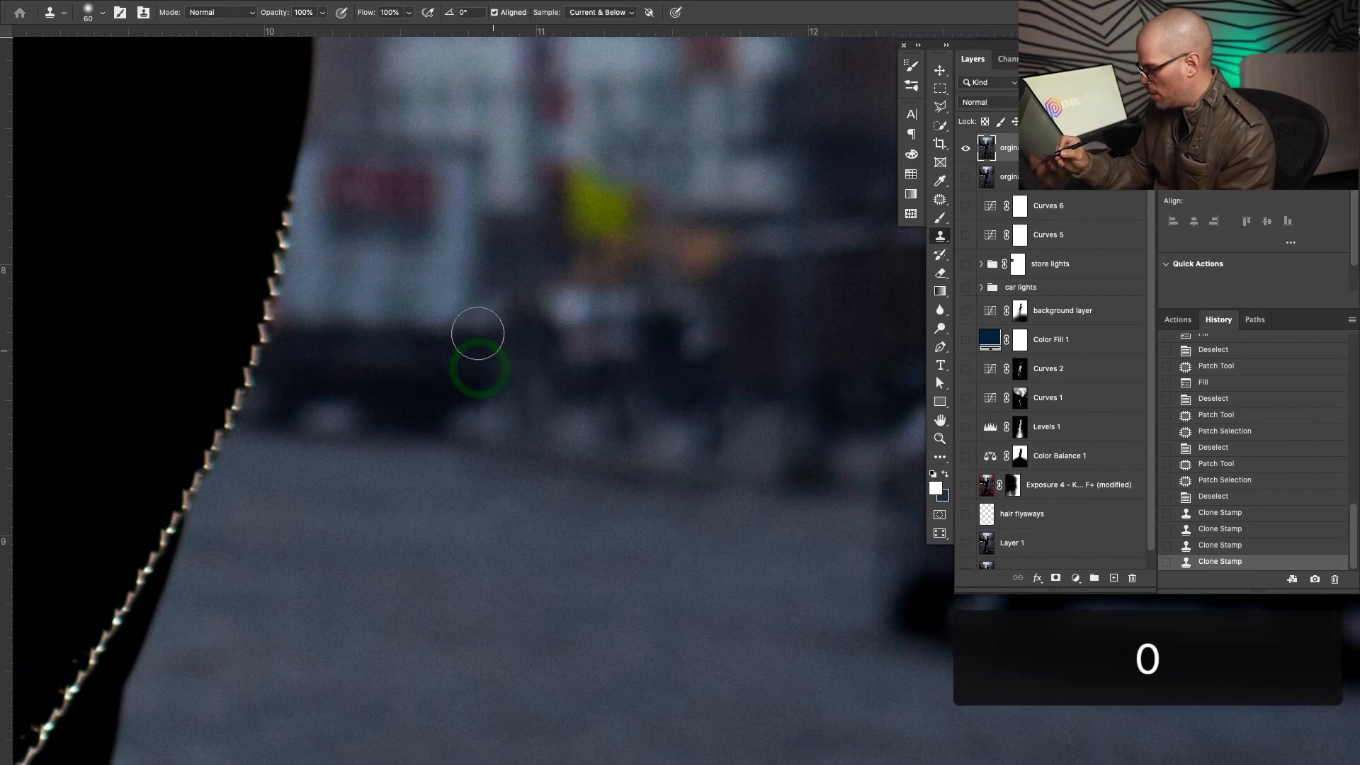
{"action": "left_click", "coordinate": [473, 355]}
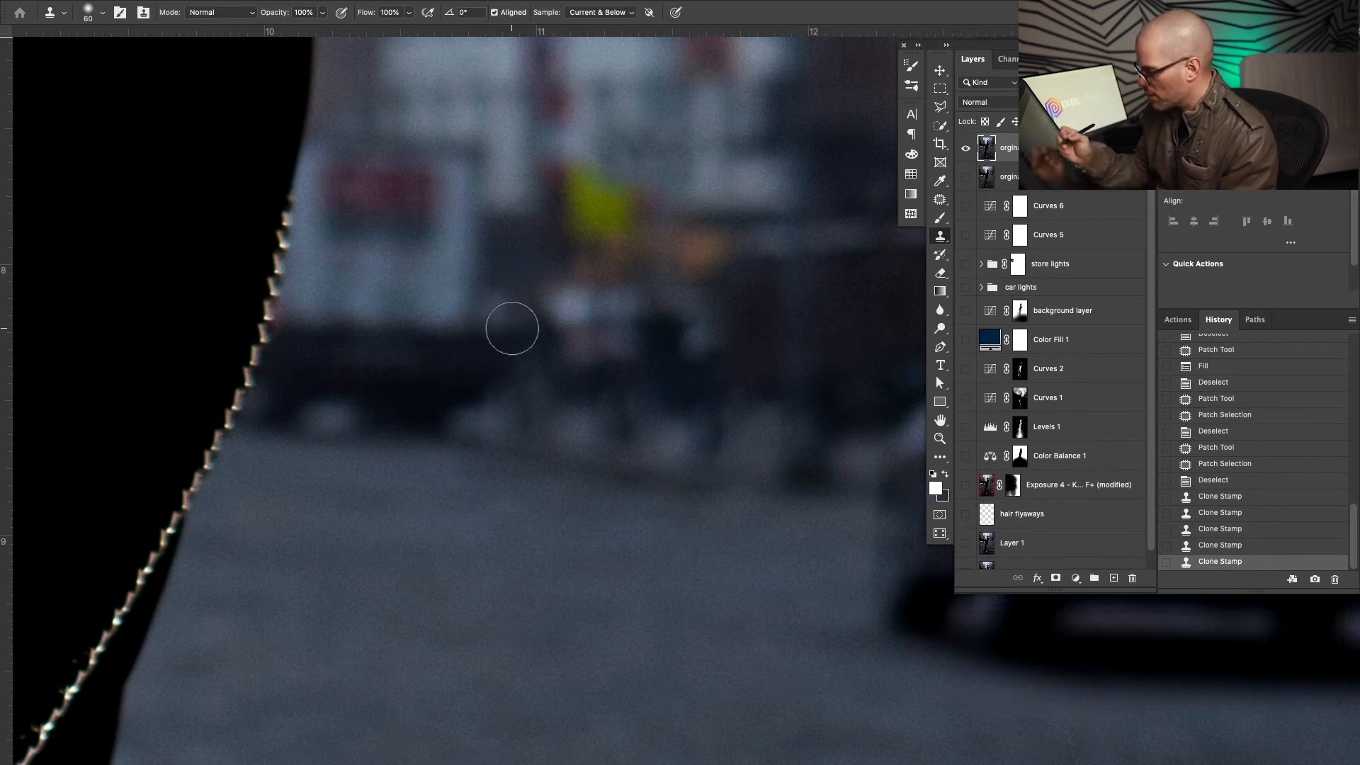
{"action": "key", "text": "super+0"}
{"action": "left_click_drag", "start_coordinate": [771, 294], "coordinate": [700, 299]}
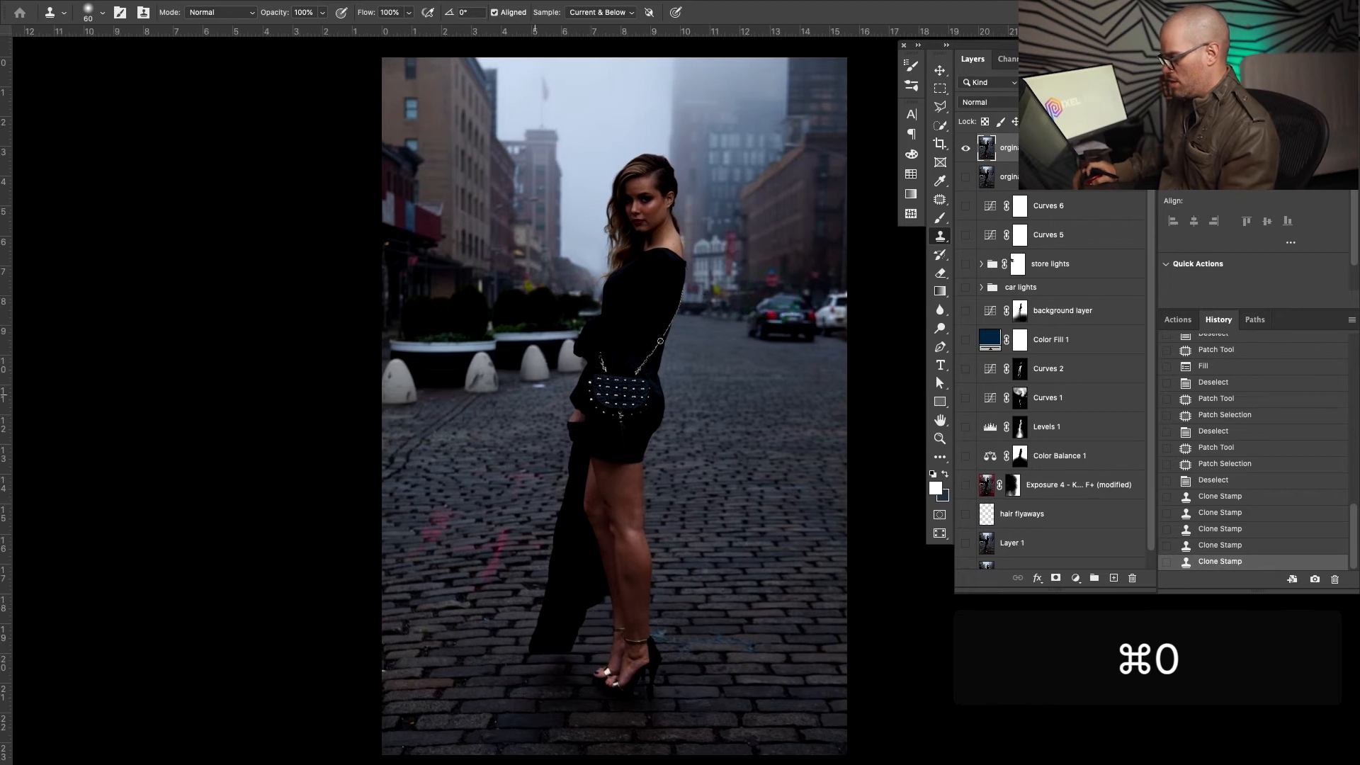
Zoom in on the white bollards and content-aware fill the spot at a bollard's base
{"action": "key", "text": "z"}
{"action": "left_click_drag", "start_coordinate": [540, 392], "coordinate": [656, 364]}
{"action": "mouse_move", "coordinate": [559, 350]}
{"action": "left_mouse_down"}
{"action": "mouse_move", "coordinate": [617, 425]}
{"action": "mouse_move", "coordinate": [476, 394]}
{"action": "mouse_move", "coordinate": [633, 387]}
{"action": "left_mouse_up"}
{"action": "key", "text": "j"}
{"action": "key", "text": "shift+BackSpace"}
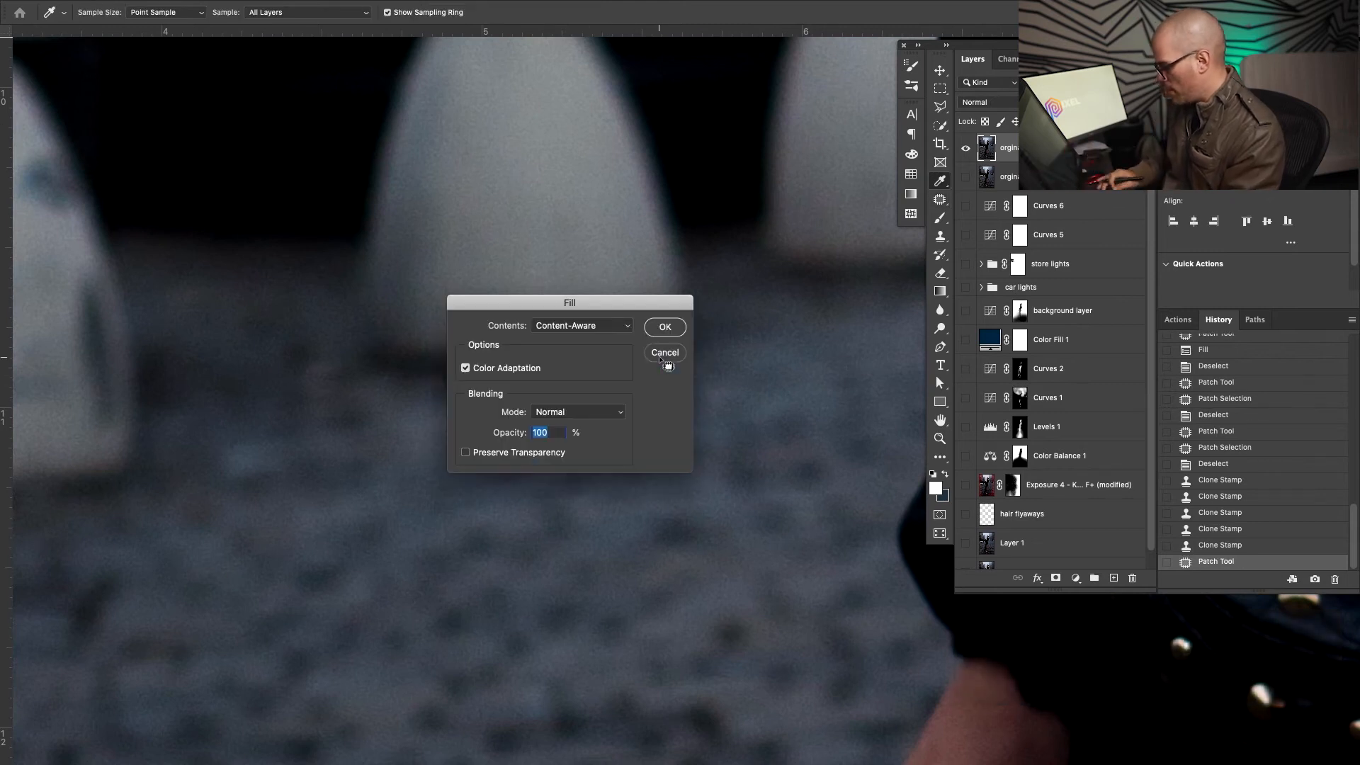
{"action": "key", "text": "Return"}
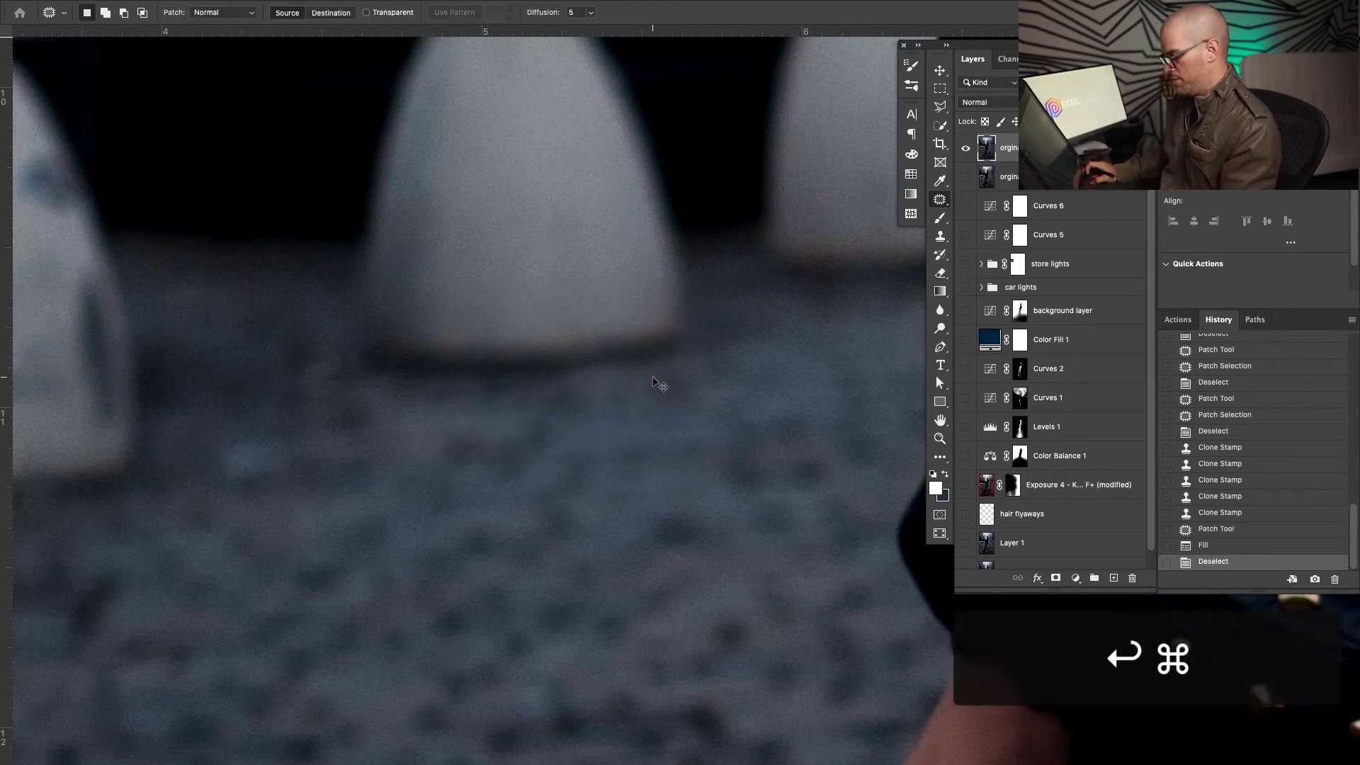
{"action": "key", "text": "super+d"}
Erase the leftmost bollard with Content-Aware Fill, then zoom in on the planter's left side
{"action": "key", "text": "z"}
{"action": "left_click_drag", "start_coordinate": [648, 380], "coordinate": [562, 410]}
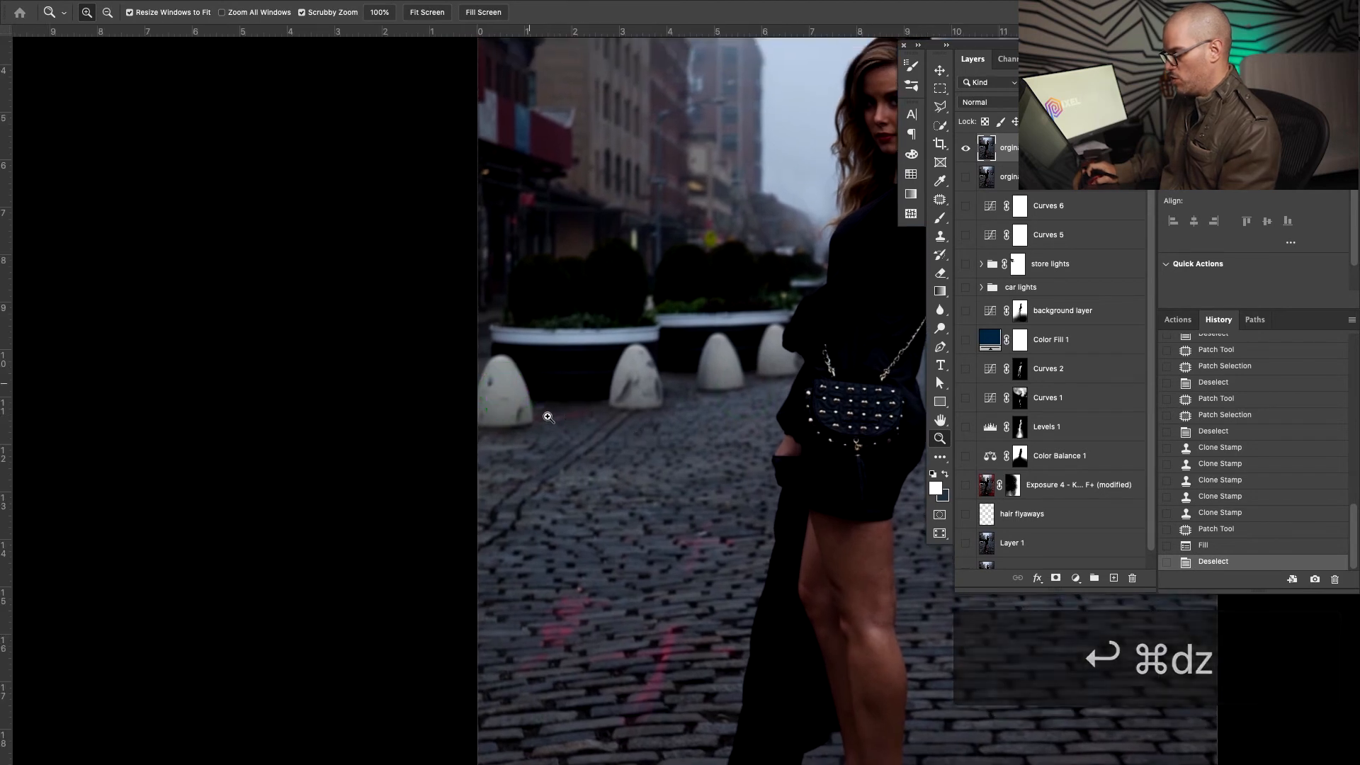
{"action": "left_click", "coordinate": [531, 386]}
{"action": "key", "text": "j"}
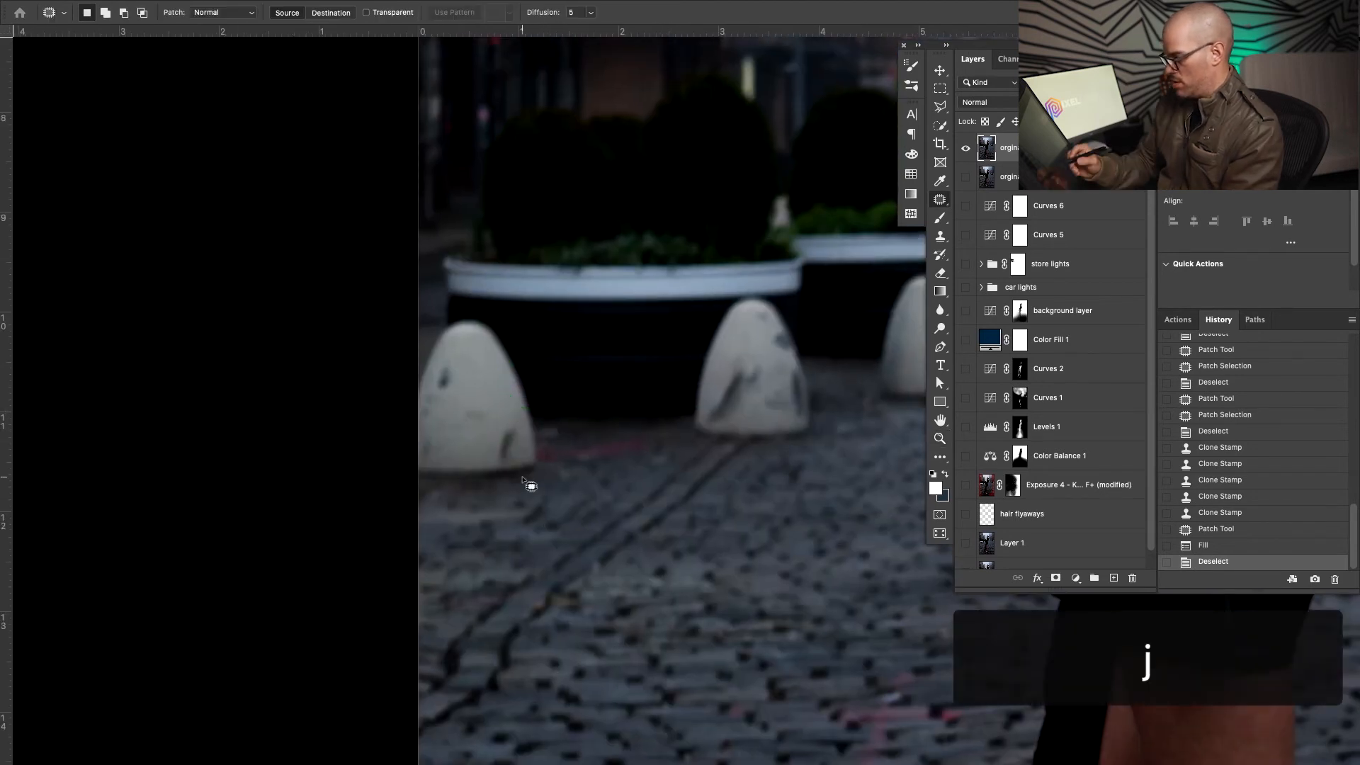
{"action": "mouse_move", "coordinate": [412, 495]}
{"action": "left_mouse_down"}
{"action": "mouse_move", "coordinate": [566, 485]}
{"action": "mouse_move", "coordinate": [522, 350]}
{"action": "mouse_move", "coordinate": [397, 397]}
{"action": "mouse_move", "coordinate": [467, 536]}
{"action": "left_mouse_up"}
{"action": "key", "text": "shift+BackSpace"}
{"action": "key", "text": "Return"}
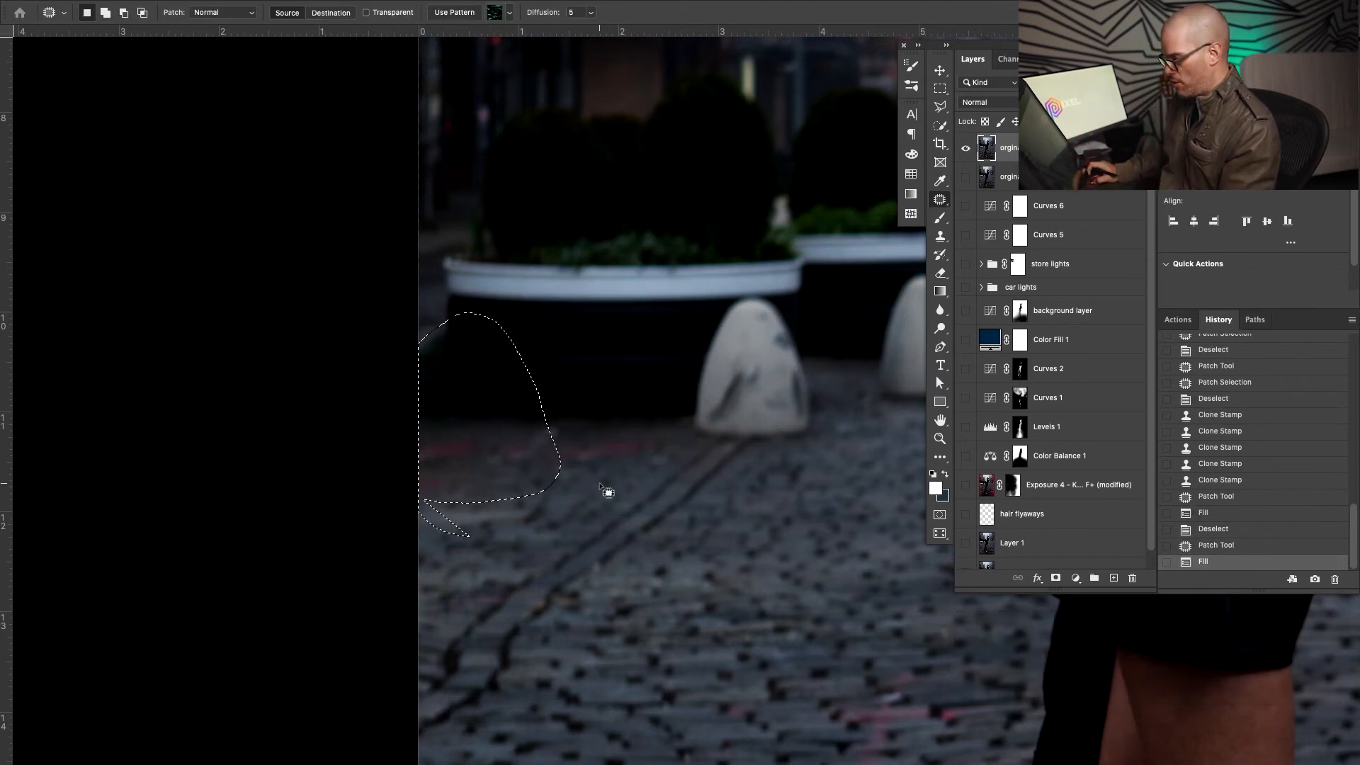
{"action": "key", "text": "super+d"}
{"action": "key", "text": "z"}
{"action": "left_click_drag", "start_coordinate": [574, 444], "coordinate": [513, 469]}
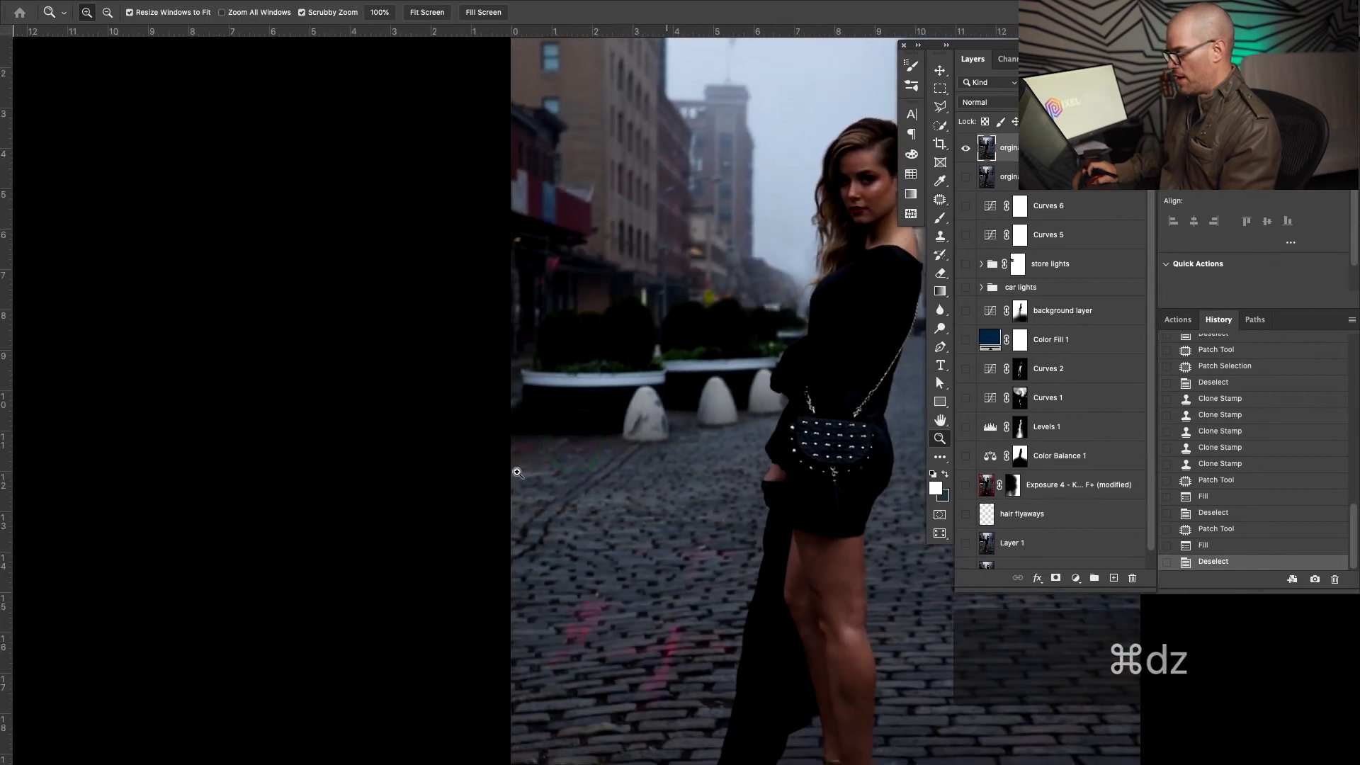
{"action": "left_click_drag", "start_coordinate": [529, 399], "coordinate": [597, 385]}
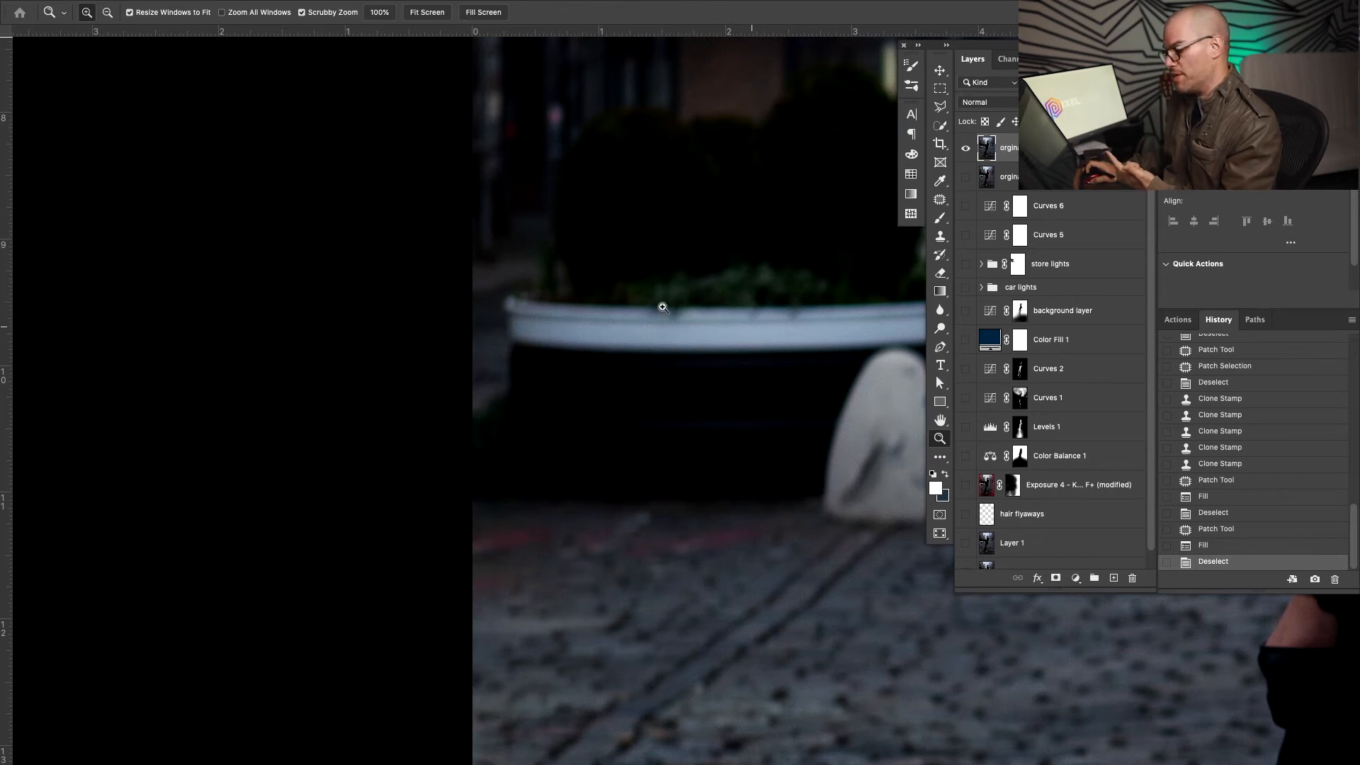
Resize the clone brush to about 52 px and repaint the planter's left edge with cloned texture
{"action": "mouse_move", "coordinate": [493, 419]}
{"action": "left_mouse_down"}
{"action": "mouse_move", "coordinate": [536, 418]}
{"action": "mouse_move", "coordinate": [592, 446]}
{"action": "left_mouse_up"}
{"action": "key", "text": "s"}
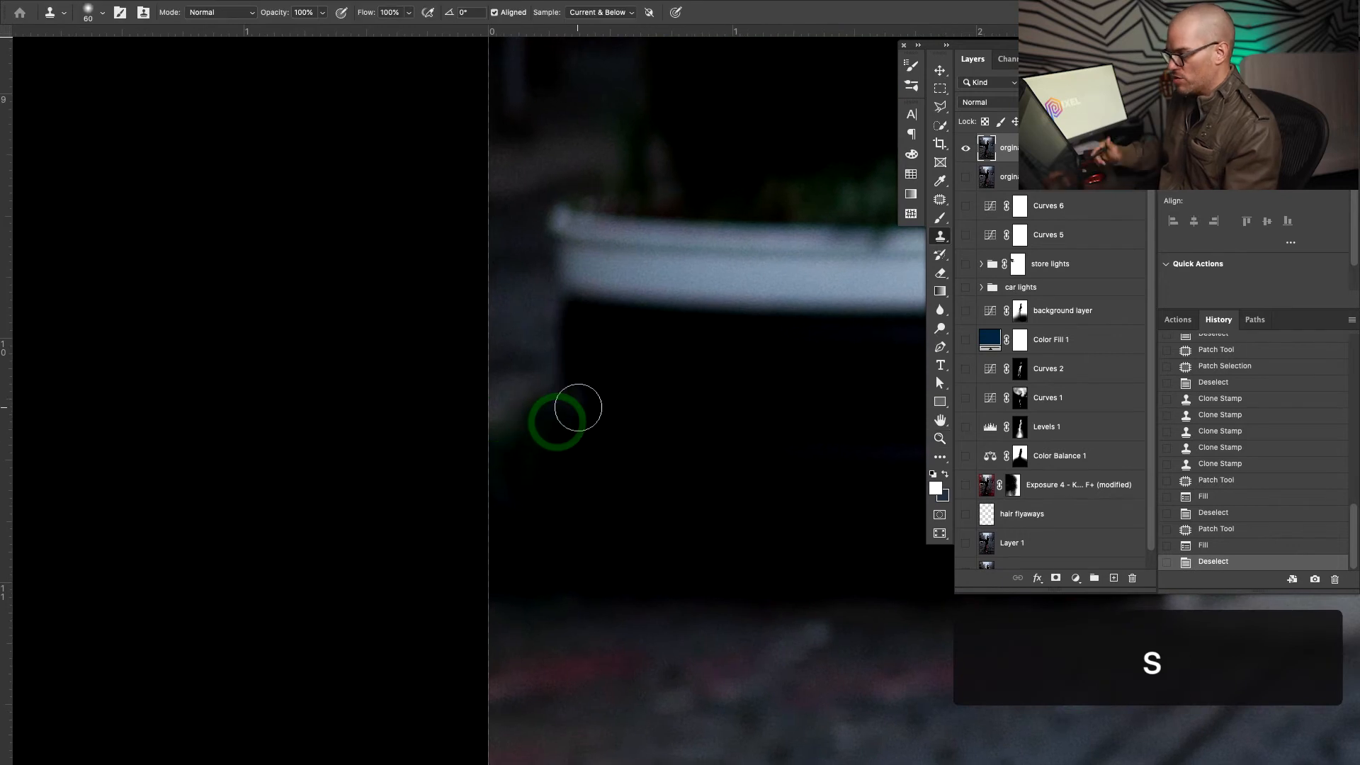
{"action": "key", "text": "ctrl+alt"}
{"action": "mouse_move", "coordinate": [562, 355]}
{"action": "left_mouse_down"}
{"action": "mouse_move", "coordinate": [564, 343]}
{"action": "mouse_move", "coordinate": [533, 395]}
{"action": "left_mouse_up"}
{"action": "left_click", "coordinate": [558, 385]}
{"action": "left_click", "coordinate": [558, 384]}
{"action": "left_click", "coordinate": [556, 384]}
{"action": "left_click_drag", "start_coordinate": [534, 389], "coordinate": [511, 422]}
{"action": "left_click_drag", "start_coordinate": [523, 389], "coordinate": [506, 434]}
{"action": "mouse_move", "coordinate": [505, 418]}
{"action": "left_mouse_down"}
{"action": "mouse_move", "coordinate": [507, 446]}
{"action": "mouse_move", "coordinate": [507, 424]}
{"action": "mouse_move", "coordinate": [520, 428]}
{"action": "left_mouse_up"}
Resample near the edge and clone texture down the planter's lower-left edge
{"action": "left_click", "coordinate": [517, 340], "text": "alt"}
{"action": "left_click_drag", "start_coordinate": [517, 420], "coordinate": [506, 456]}
{"action": "left_click_drag", "start_coordinate": [501, 434], "coordinate": [507, 473]}
{"action": "left_click_drag", "start_coordinate": [519, 447], "coordinate": [511, 460]}
{"action": "left_click_drag", "start_coordinate": [527, 404], "coordinate": [517, 479]}
{"action": "left_click_drag", "start_coordinate": [519, 474], "coordinate": [503, 519]}
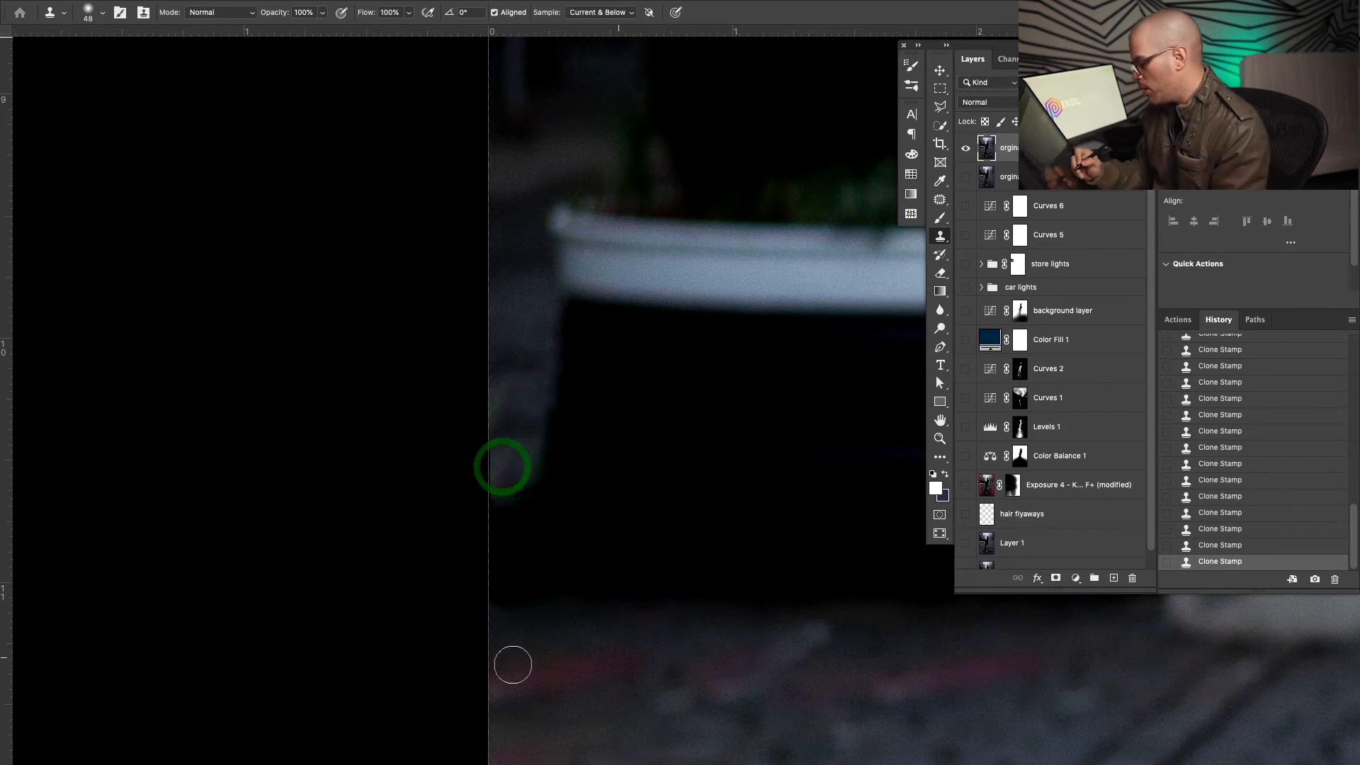
{"action": "left_click", "coordinate": [556, 345], "text": "alt"}
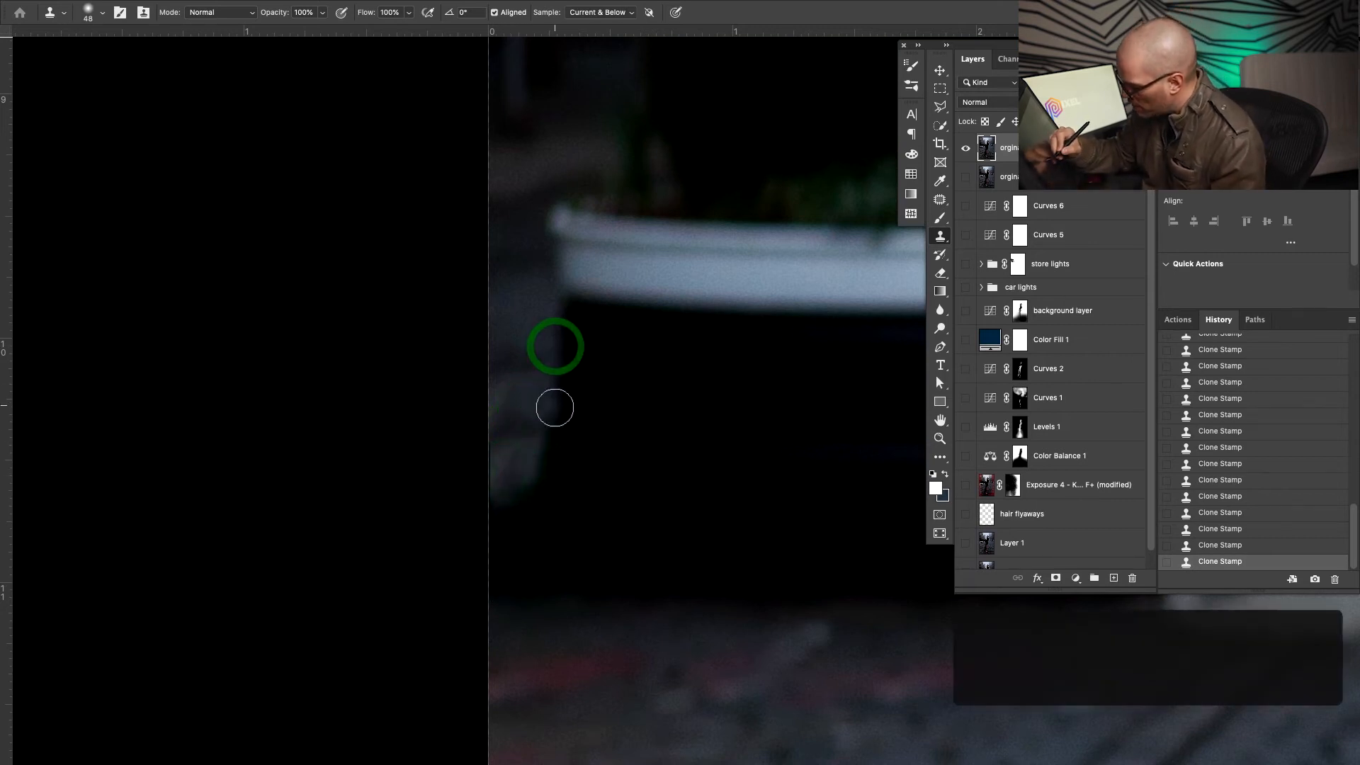
{"action": "left_click_drag", "start_coordinate": [556, 407], "coordinate": [556, 423]}
{"action": "left_click_drag", "start_coordinate": [555, 426], "coordinate": [551, 462]}
{"action": "mouse_move", "coordinate": [546, 453]}
{"action": "left_mouse_down"}
{"action": "mouse_move", "coordinate": [523, 490]}
{"action": "mouse_move", "coordinate": [506, 479]}
{"action": "left_mouse_up"}
Enlarge the brush to about 61 px and stamp wall texture at the planter's lower left
{"action": "key", "text": "space"}
{"action": "left_click_drag", "start_coordinate": [737, 625], "coordinate": [694, 575]}
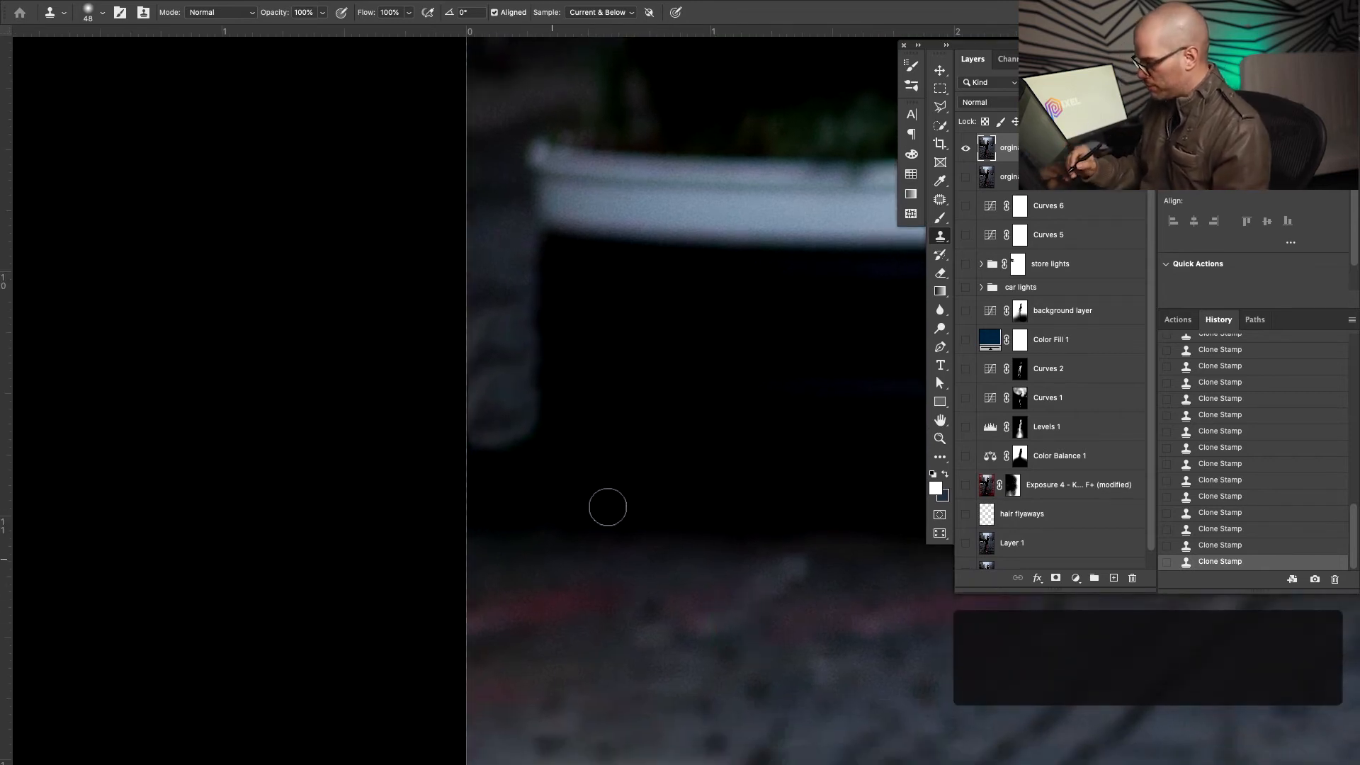
{"action": "left_click_drag", "start_coordinate": [542, 572], "coordinate": [546, 578]}
{"action": "key", "text": "space"}
{"action": "left_click_drag", "start_coordinate": [628, 490], "coordinate": [629, 565]}
{"action": "left_click", "coordinate": [506, 316], "text": "alt"}
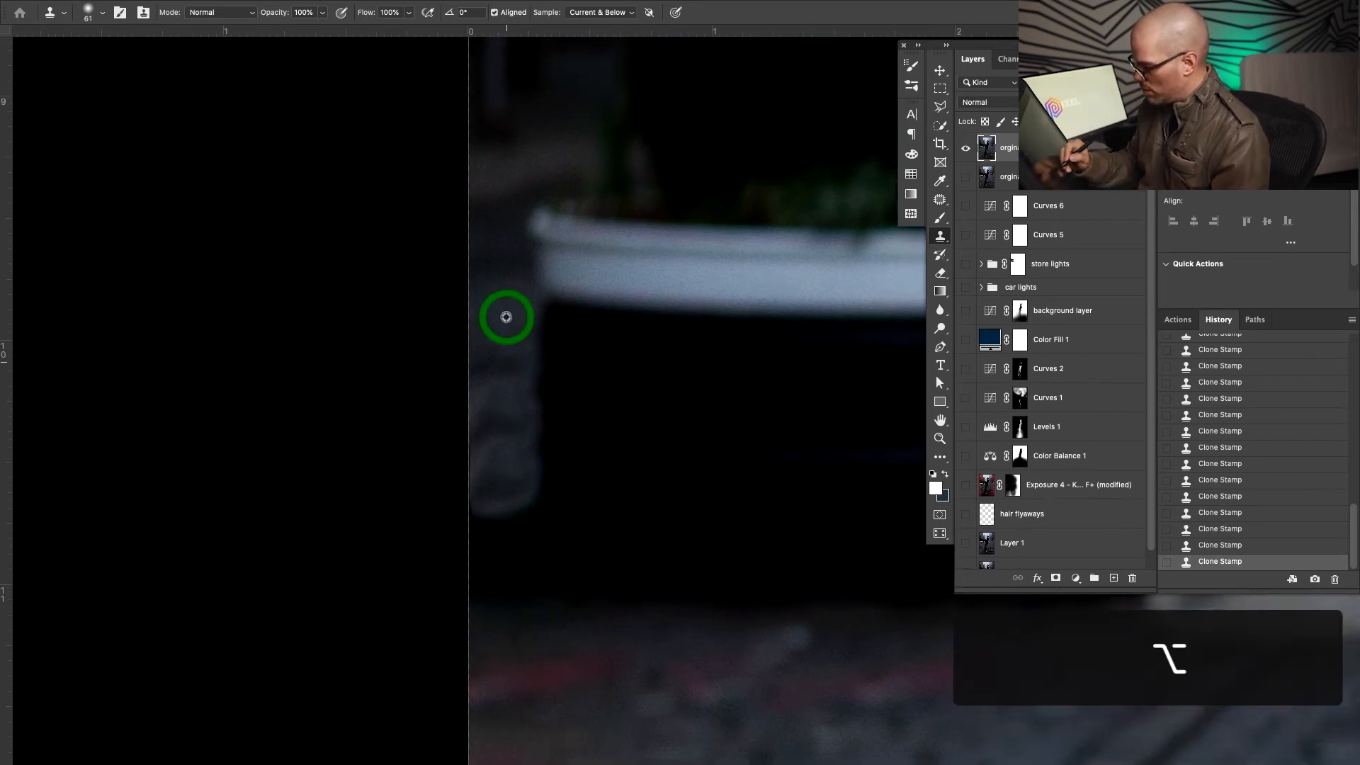
{"action": "left_click", "coordinate": [503, 525]}
{"action": "left_click_drag", "start_coordinate": [502, 509], "coordinate": [490, 531]}
{"action": "left_click", "coordinate": [500, 529]}
{"action": "left_click", "coordinate": [507, 317], "text": "alt"}
{"action": "left_click_drag", "start_coordinate": [503, 368], "coordinate": [486, 348]}
Sample a new source and dab cloned texture along the photo's left edge
{"action": "left_click", "coordinate": [508, 528], "text": "alt"}
{"action": "left_click_drag", "start_coordinate": [637, 594], "coordinate": [570, 505]}
{"action": "left_click_drag", "start_coordinate": [679, 578], "coordinate": [599, 568]}
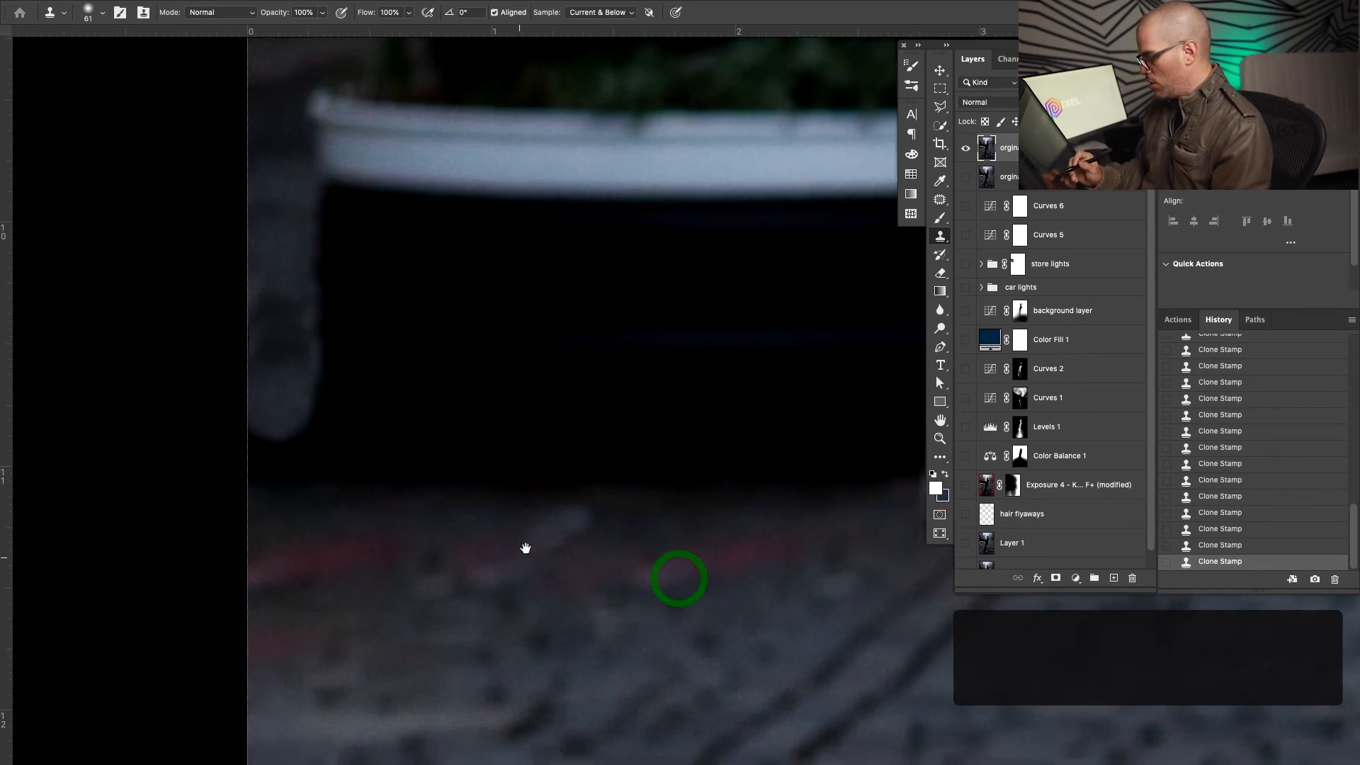
{"action": "left_click", "coordinate": [455, 484], "text": "alt"}
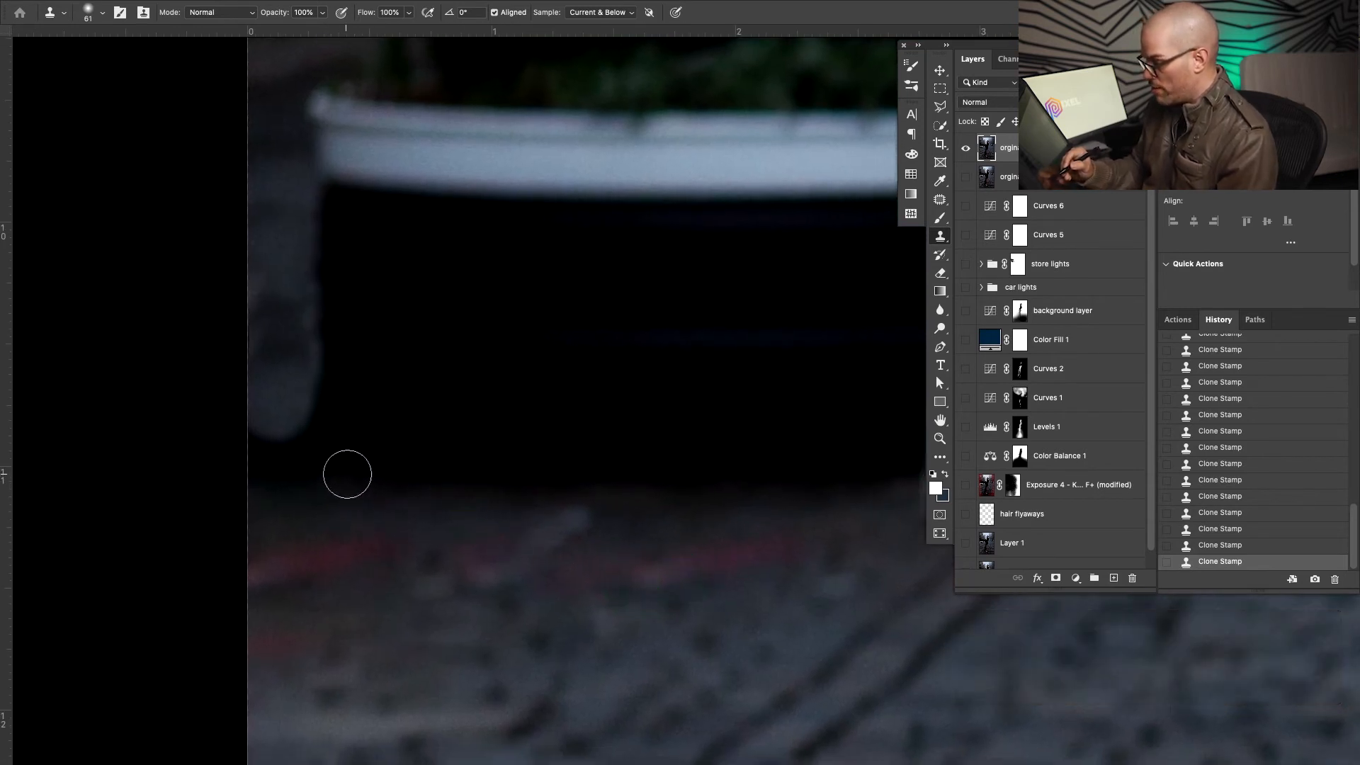
{"action": "left_click", "coordinate": [289, 536], "text": "alt"}
{"action": "left_click", "coordinate": [264, 496]}
{"action": "left_click", "coordinate": [262, 487]}
{"action": "left_click", "coordinate": [258, 464]}
{"action": "left_click", "coordinate": [257, 448]}
{"action": "left_click", "coordinate": [255, 457]}
{"action": "left_click", "coordinate": [254, 464]}
{"action": "left_click", "coordinate": [262, 449]}
{"action": "left_click", "coordinate": [266, 446]}
{"action": "left_click", "coordinate": [275, 444]}
{"action": "left_click", "coordinate": [279, 474]}
Clone texture down the planter's side and over its dark base corner
{"action": "mouse_move", "coordinate": [308, 544]}
{"action": "left_mouse_down"}
{"action": "mouse_move", "coordinate": [470, 565]}
{"action": "mouse_move", "coordinate": [478, 537]}
{"action": "mouse_move", "coordinate": [489, 542]}
{"action": "mouse_move", "coordinate": [489, 505]}
{"action": "mouse_move", "coordinate": [443, 517]}
{"action": "left_mouse_up"}
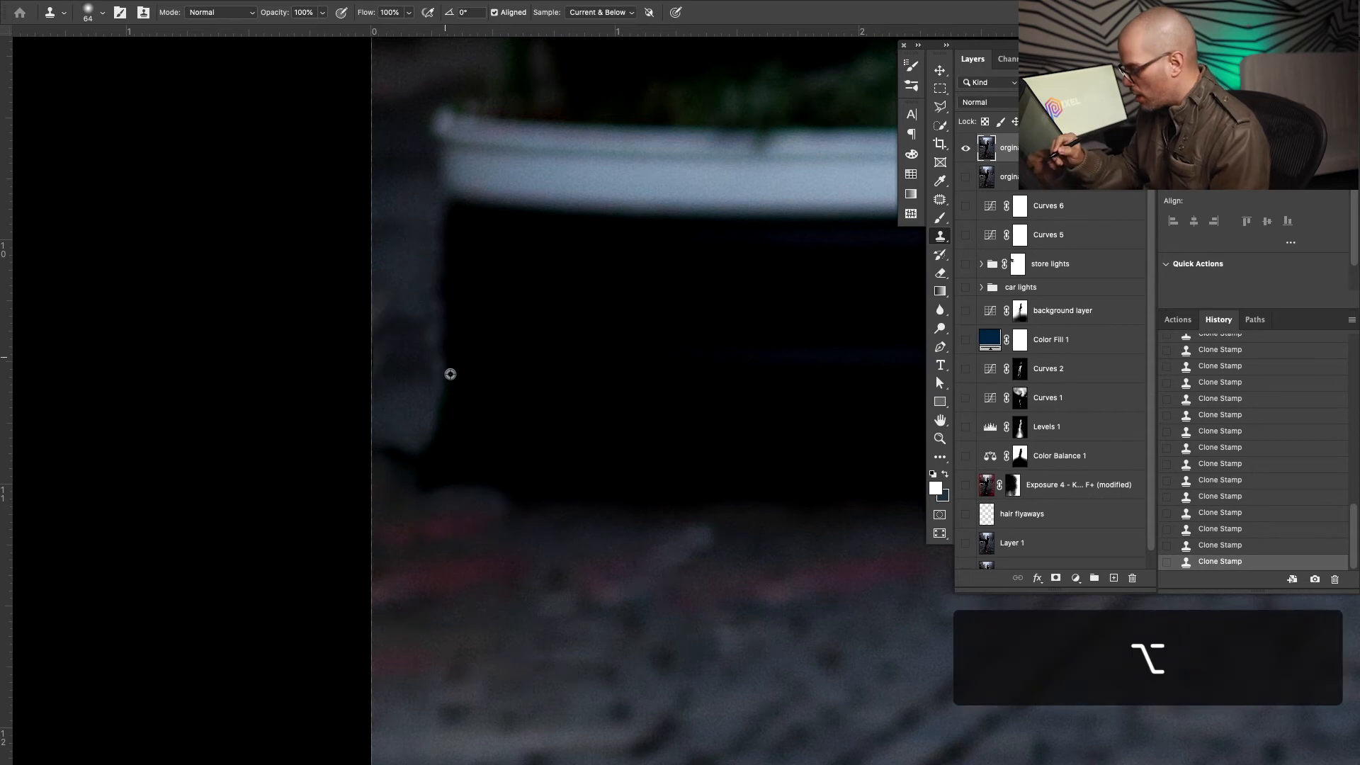
{"action": "left_click", "coordinate": [439, 389]}
{"action": "mouse_move", "coordinate": [439, 408]}
{"action": "left_mouse_down"}
{"action": "mouse_move", "coordinate": [436, 454]}
{"action": "mouse_move", "coordinate": [400, 449]}
{"action": "mouse_move", "coordinate": [394, 426]}
{"action": "mouse_move", "coordinate": [388, 461]}
{"action": "left_mouse_up"}
{"action": "left_click", "coordinate": [399, 379], "text": "alt"}
{"action": "left_click", "coordinate": [444, 545], "text": "alt"}
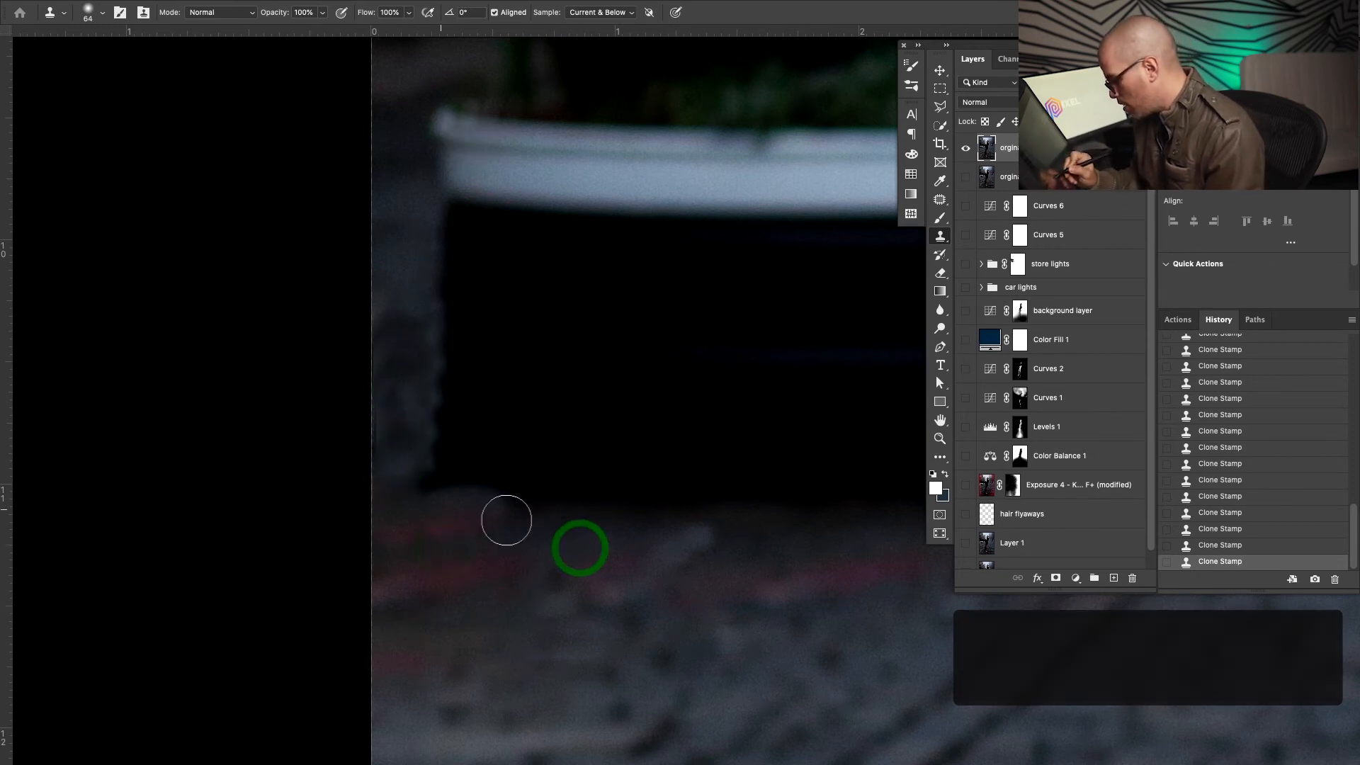
{"action": "left_click", "coordinate": [434, 509]}
{"action": "mouse_move", "coordinate": [579, 524]}
{"action": "left_mouse_down"}
{"action": "mouse_move", "coordinate": [440, 515]}
{"action": "mouse_move", "coordinate": [437, 473]}
{"action": "mouse_move", "coordinate": [418, 480]}
{"action": "left_mouse_up"}
{"action": "left_click", "coordinate": [437, 448]}
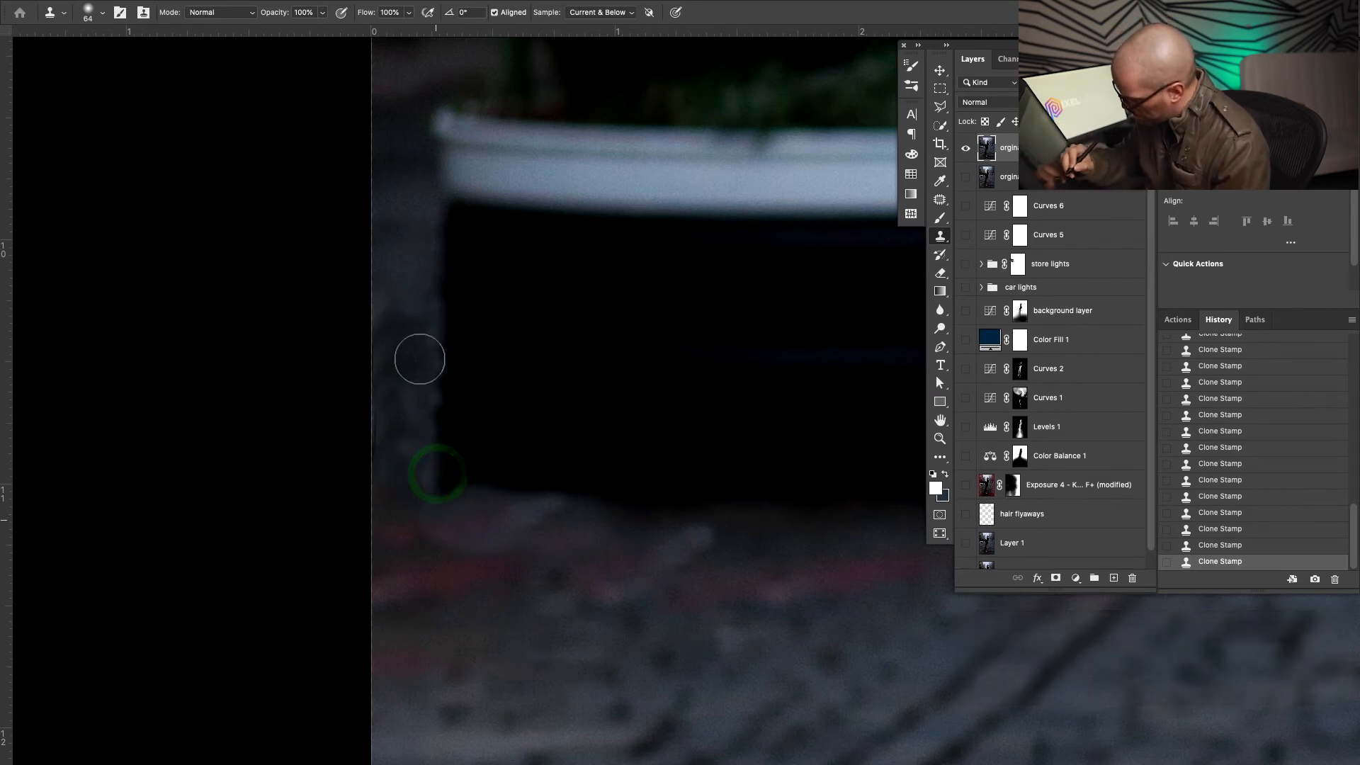
{"action": "key", "text": "super+0"}
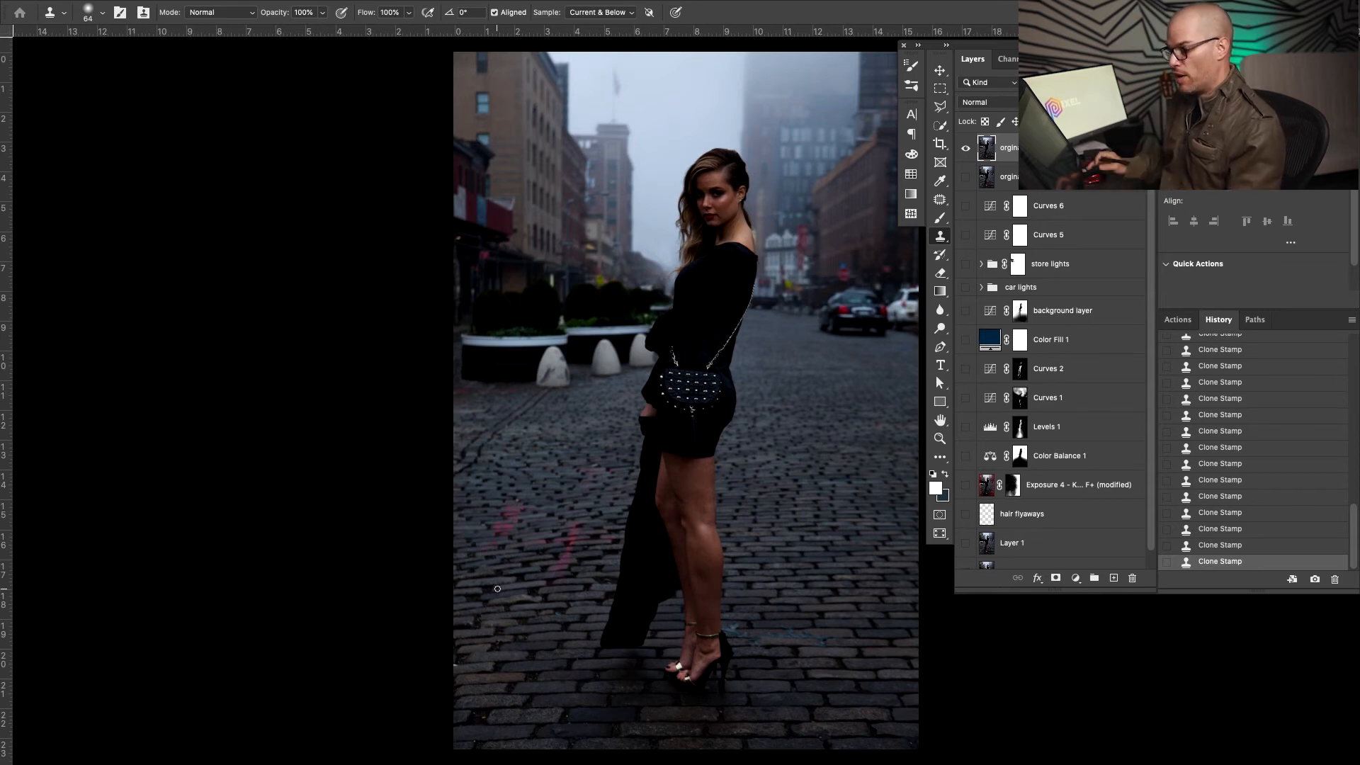
Patch the planter's left edge with darker nearby content
{"action": "key", "text": "z"}
{"action": "left_click_drag", "start_coordinate": [471, 364], "coordinate": [522, 449]}
{"action": "key", "text": "j"}
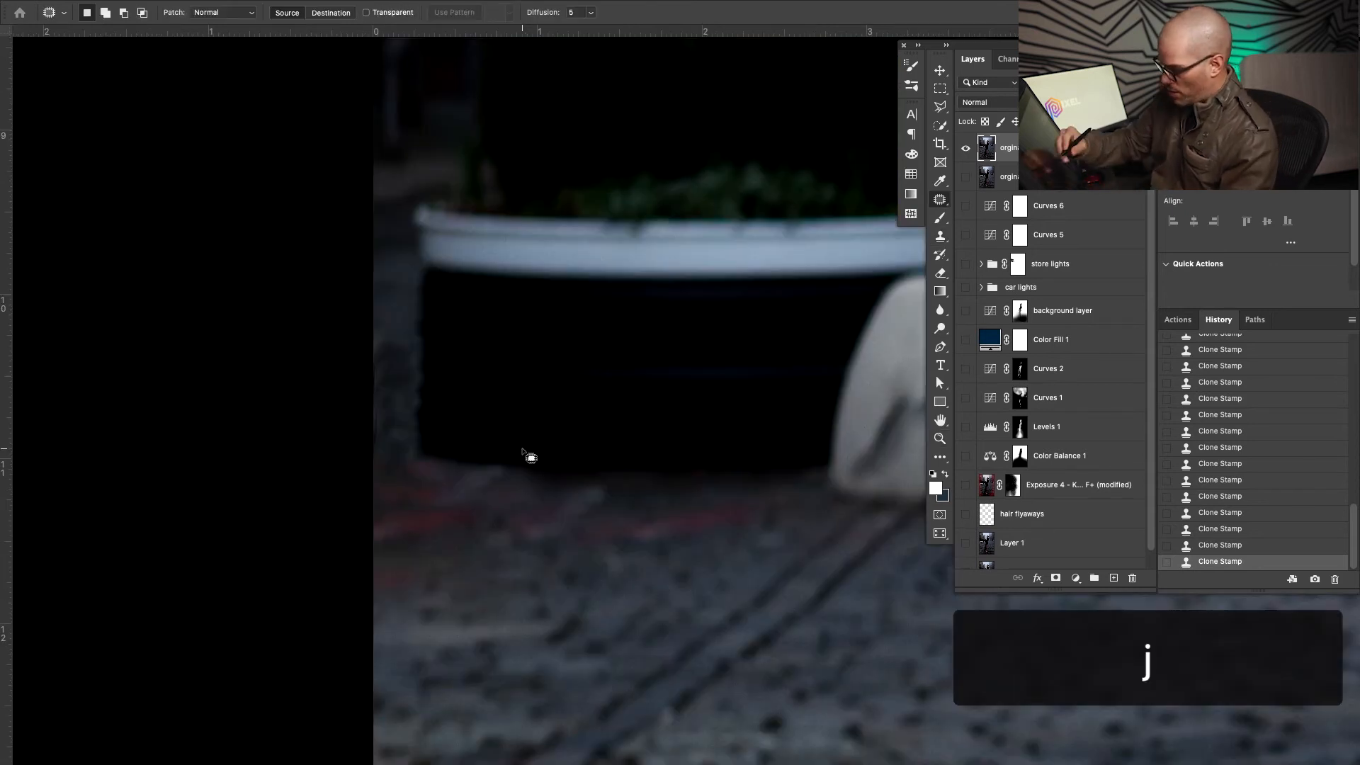
{"action": "mouse_move", "coordinate": [404, 455]}
{"action": "left_mouse_down"}
{"action": "mouse_move", "coordinate": [389, 325]}
{"action": "mouse_move", "coordinate": [408, 460]}
{"action": "mouse_move", "coordinate": [397, 503]}
{"action": "mouse_move", "coordinate": [428, 657]}
{"action": "left_mouse_up"}
{"action": "left_click", "coordinate": [428, 643]}
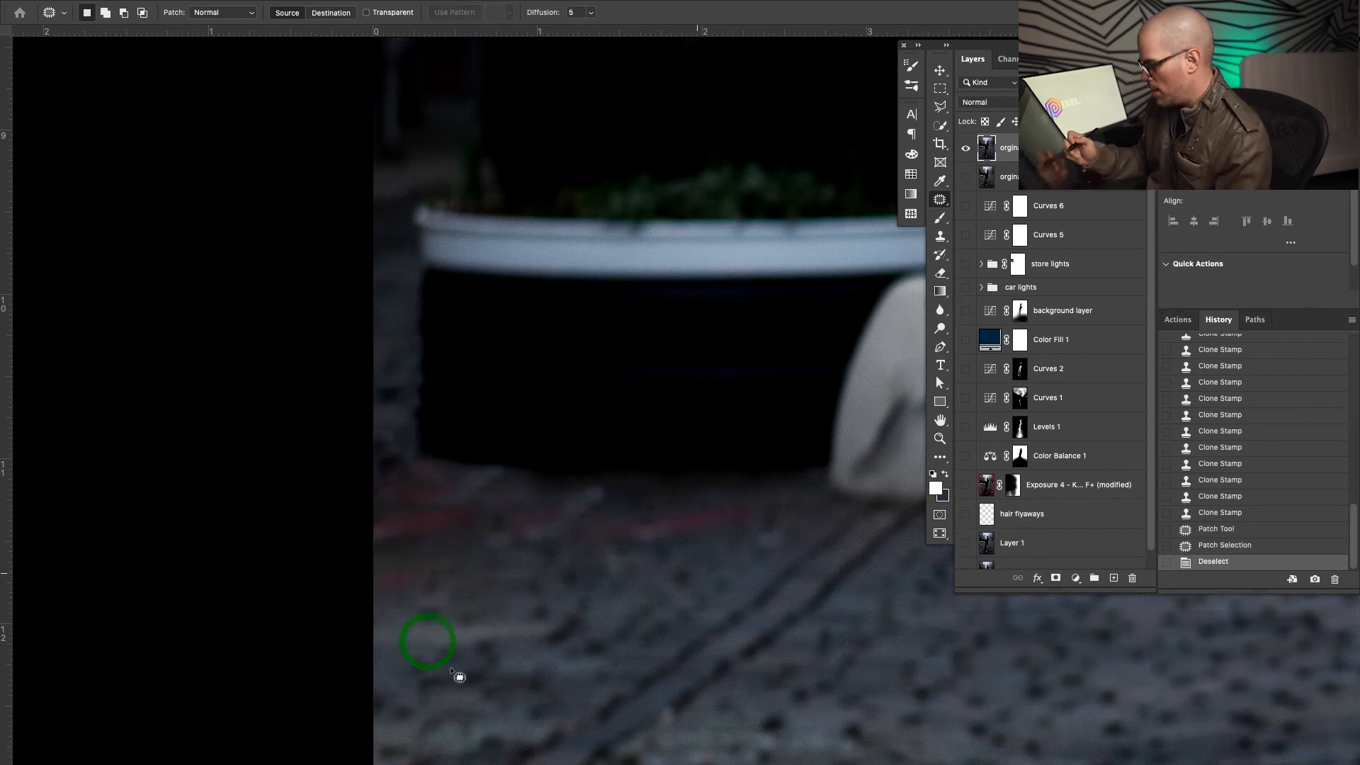
{"action": "mouse_move", "coordinate": [412, 347]}
{"action": "left_mouse_down"}
{"action": "mouse_move", "coordinate": [394, 267]}
{"action": "mouse_move", "coordinate": [420, 397]}
{"action": "left_mouse_up"}
{"action": "left_click_drag", "start_coordinate": [431, 349], "coordinate": [430, 460]}
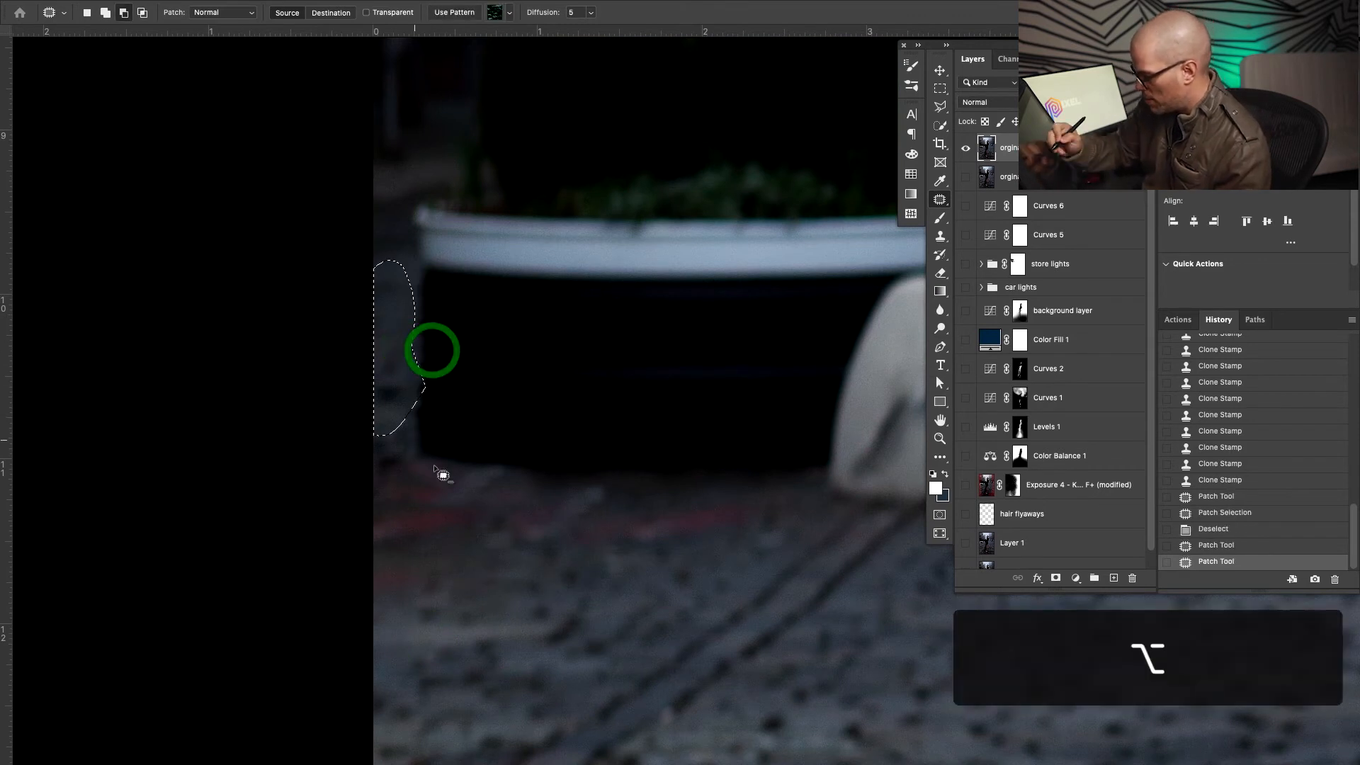
{"action": "left_click_drag", "start_coordinate": [427, 294], "coordinate": [426, 438]}
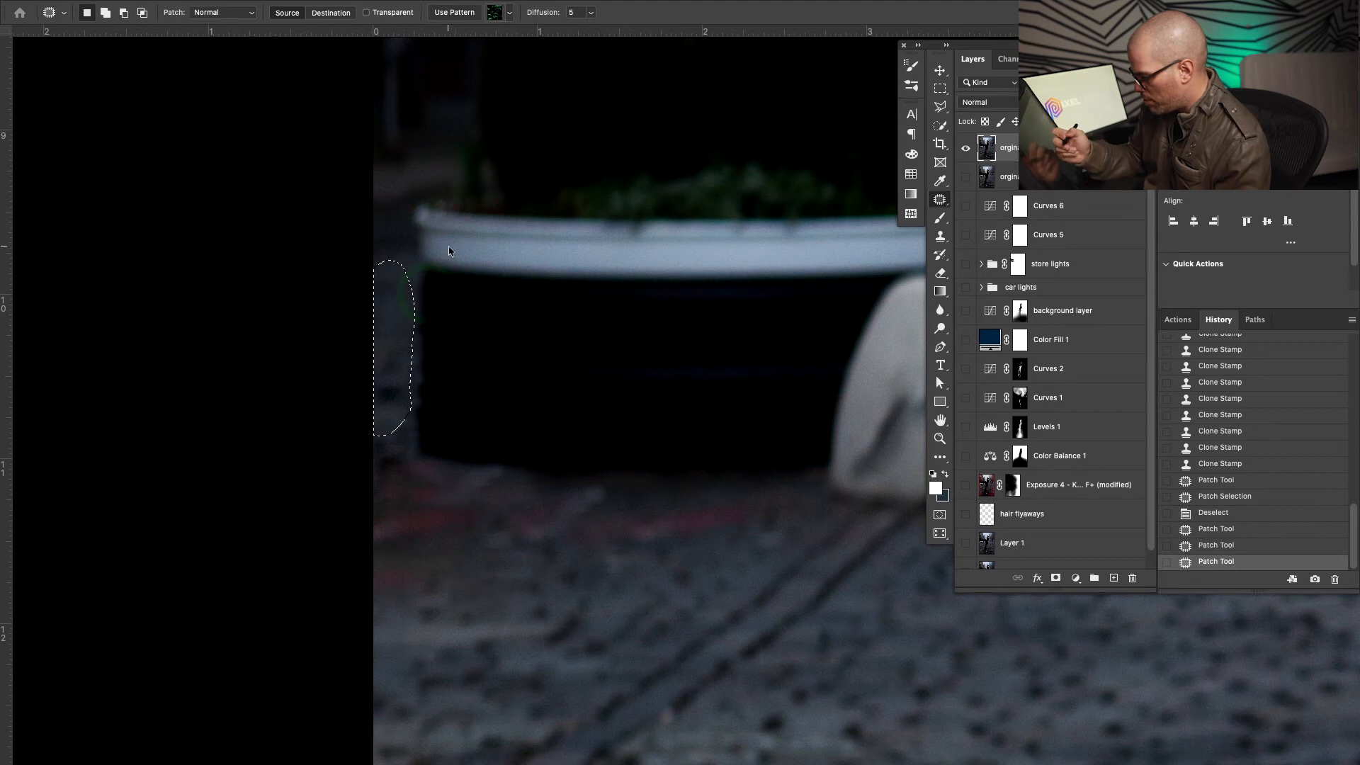
{"action": "left_click_drag", "start_coordinate": [423, 593], "coordinate": [398, 687]}
{"action": "left_click", "coordinate": [421, 660]}
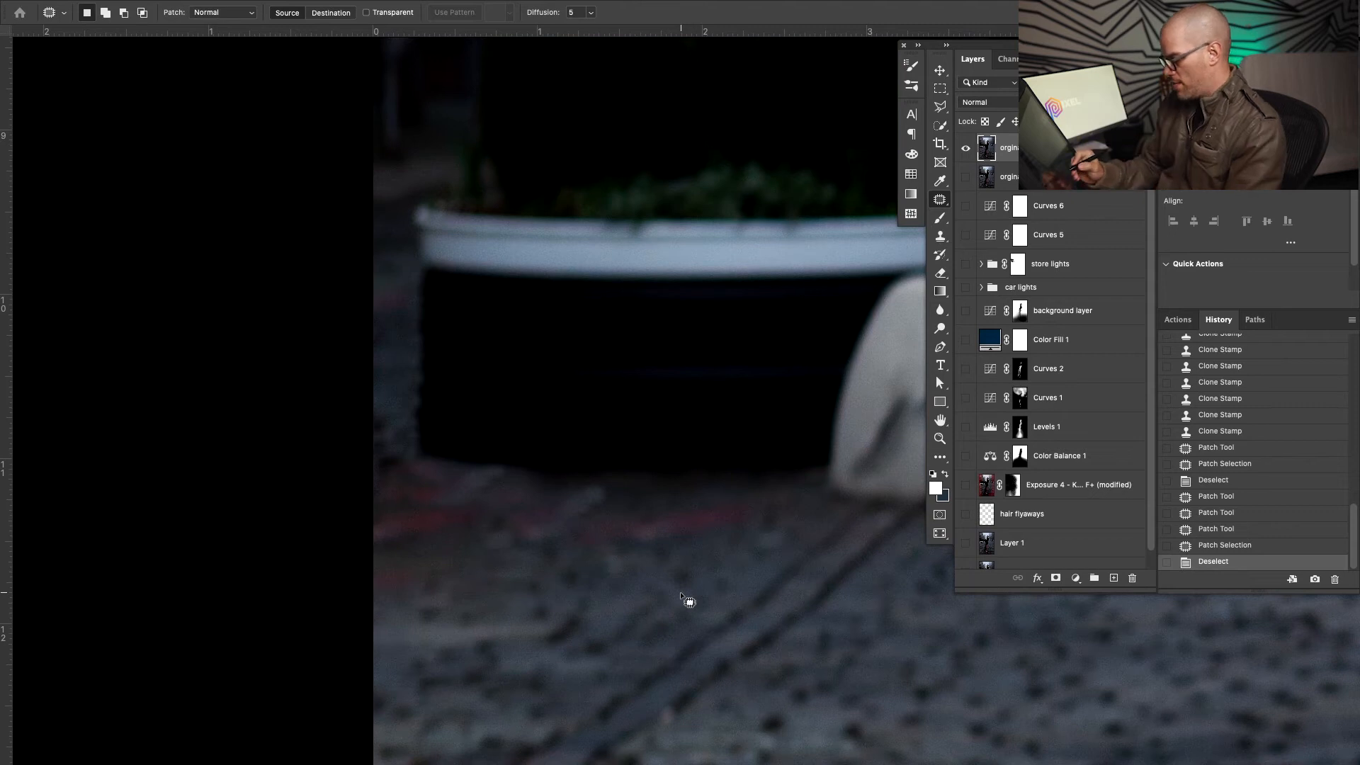
Content-Aware Fill the red streaks on the cobblestones along the planter's base
{"action": "left_click_drag", "start_coordinate": [669, 558], "coordinate": [527, 525]}
{"action": "mouse_move", "coordinate": [434, 509]}
{"action": "left_mouse_down"}
{"action": "mouse_move", "coordinate": [469, 474]}
{"action": "mouse_move", "coordinate": [429, 490]}
{"action": "mouse_move", "coordinate": [377, 460]}
{"action": "mouse_move", "coordinate": [356, 408]}
{"action": "left_mouse_up"}
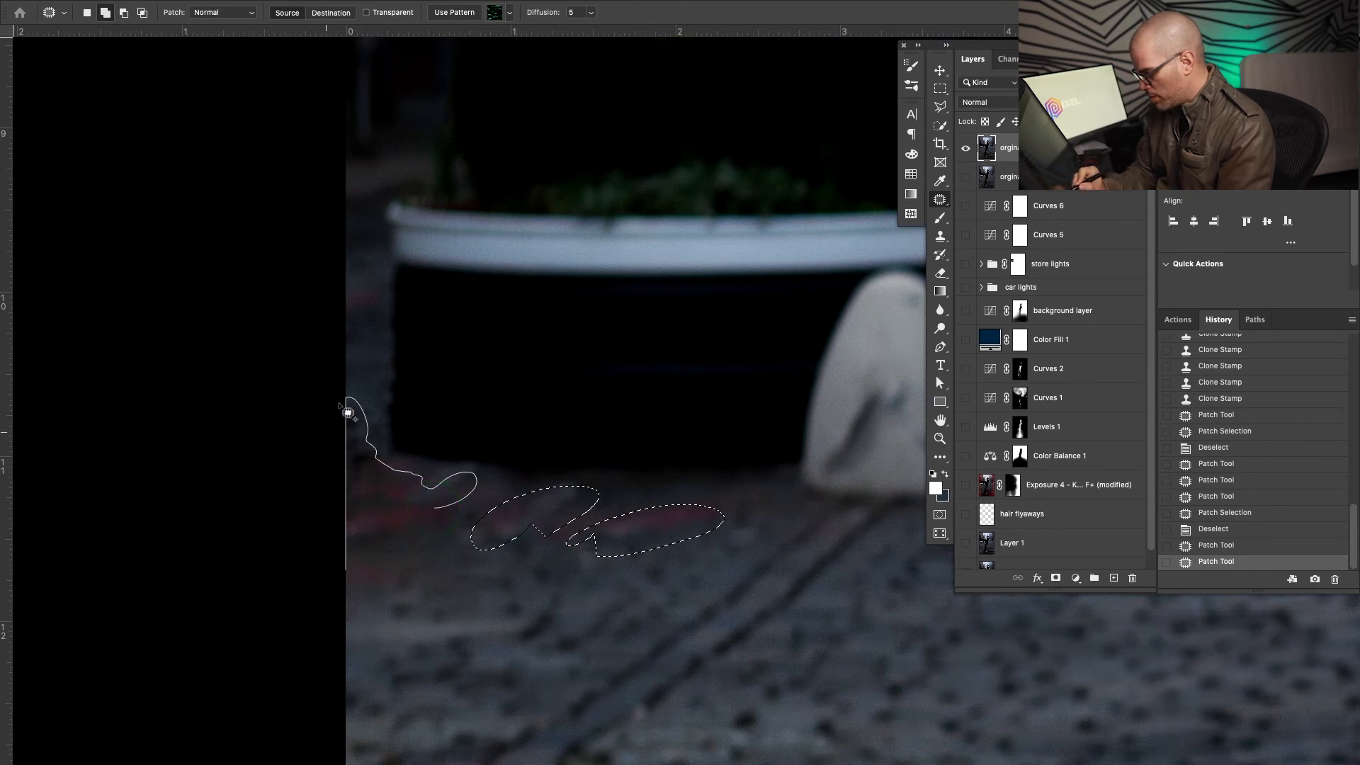
{"action": "left_click_drag", "start_coordinate": [386, 623], "coordinate": [388, 623]}
{"action": "key", "text": "BackSpace"}
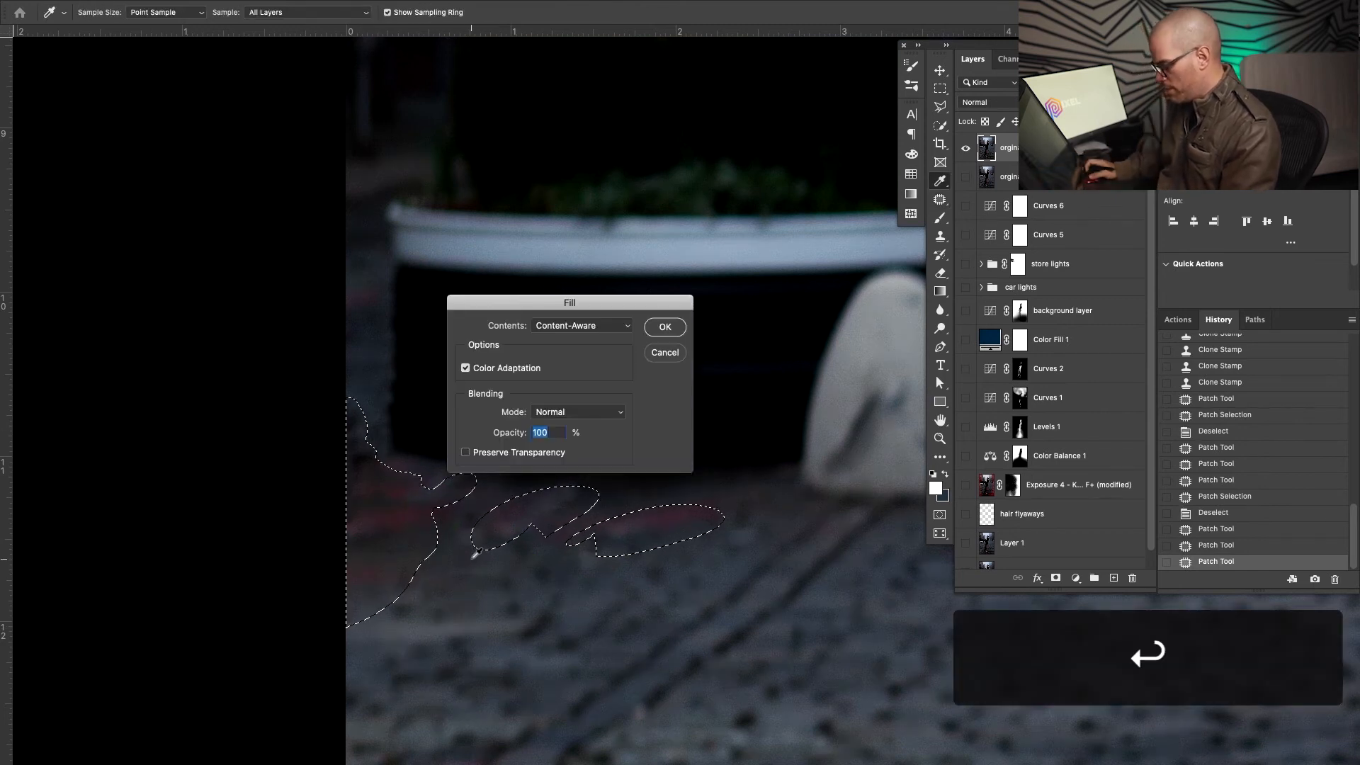
{"action": "key", "text": "Return"}
{"action": "left_click", "coordinate": [545, 577]}
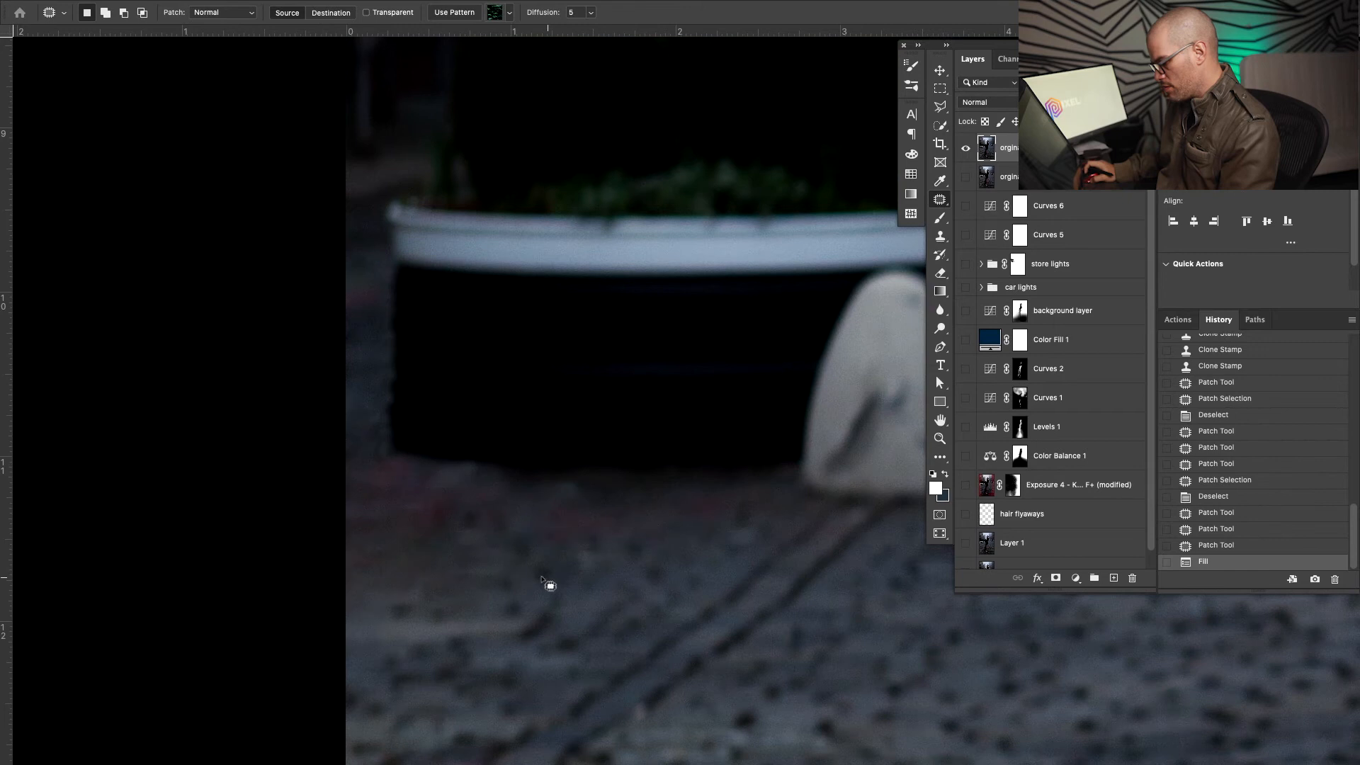
Zoom out and clone-stamp cobblestones near the planter
{"action": "key", "text": "z"}
{"action": "mouse_move", "coordinate": [563, 566]}
{"action": "left_mouse_down"}
{"action": "mouse_move", "coordinate": [520, 568]}
{"action": "mouse_move", "coordinate": [529, 501]}
{"action": "mouse_move", "coordinate": [559, 476]}
{"action": "mouse_move", "coordinate": [516, 497]}
{"action": "left_mouse_up"}
{"action": "key", "text": "s"}
{"action": "left_click", "coordinate": [508, 485]}
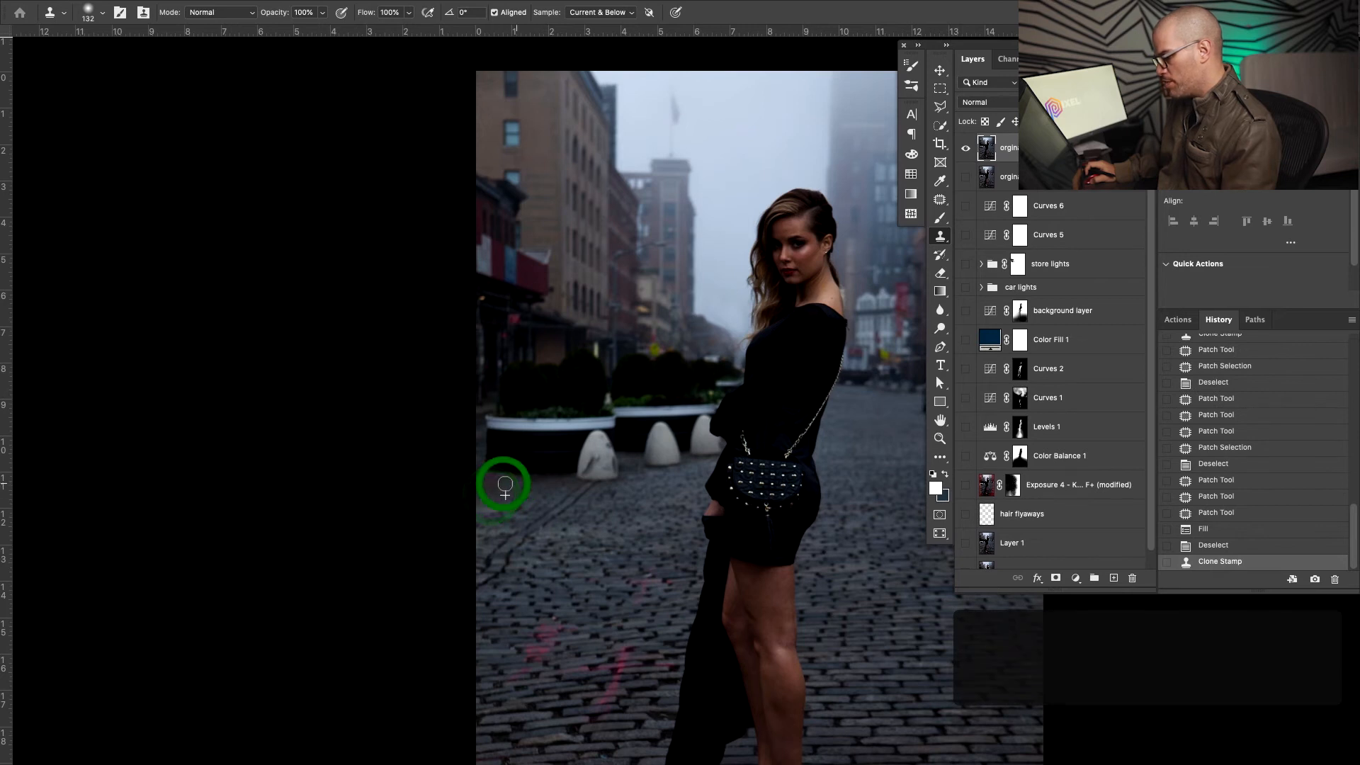
Clone two more pavement spots by the planter, fit the image, and switch to the shoe-shoot document
{"action": "left_click", "coordinate": [529, 484]}
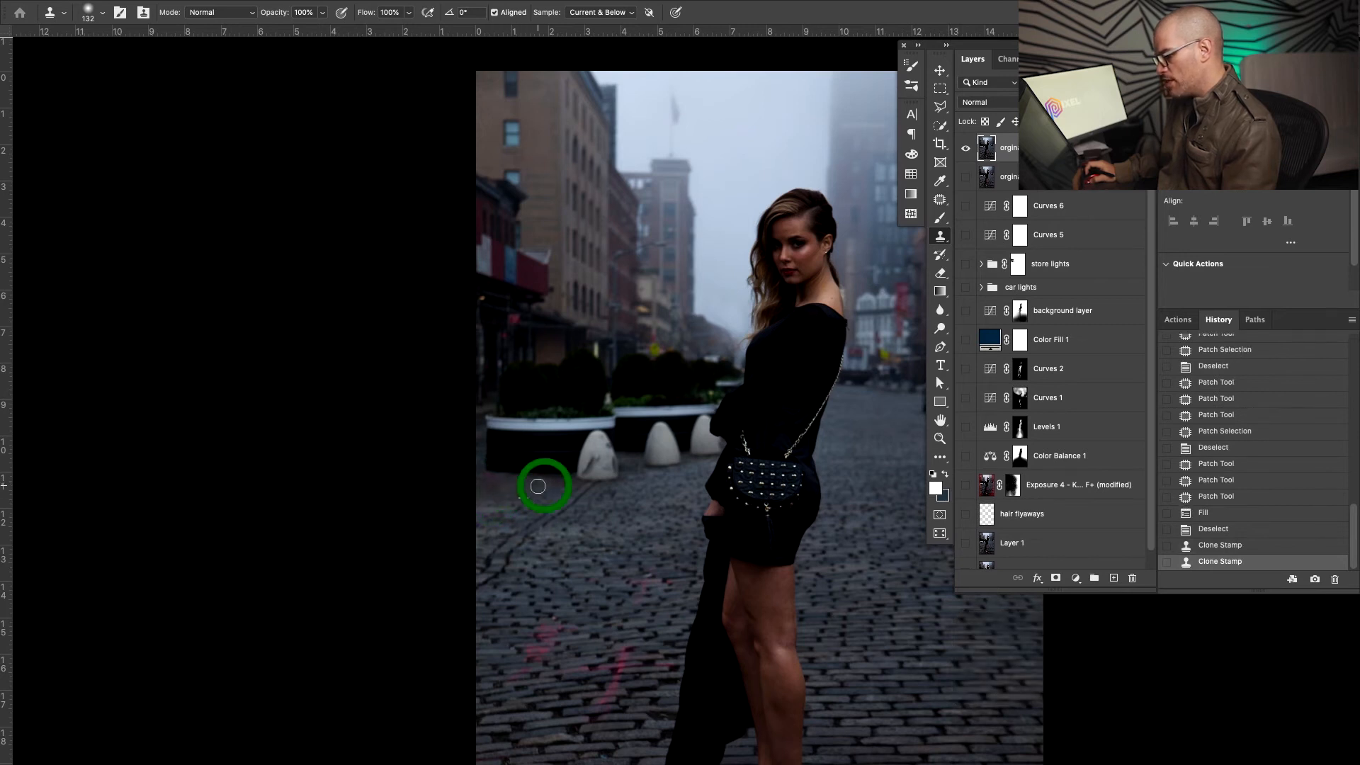
{"action": "left_click", "coordinate": [484, 487]}
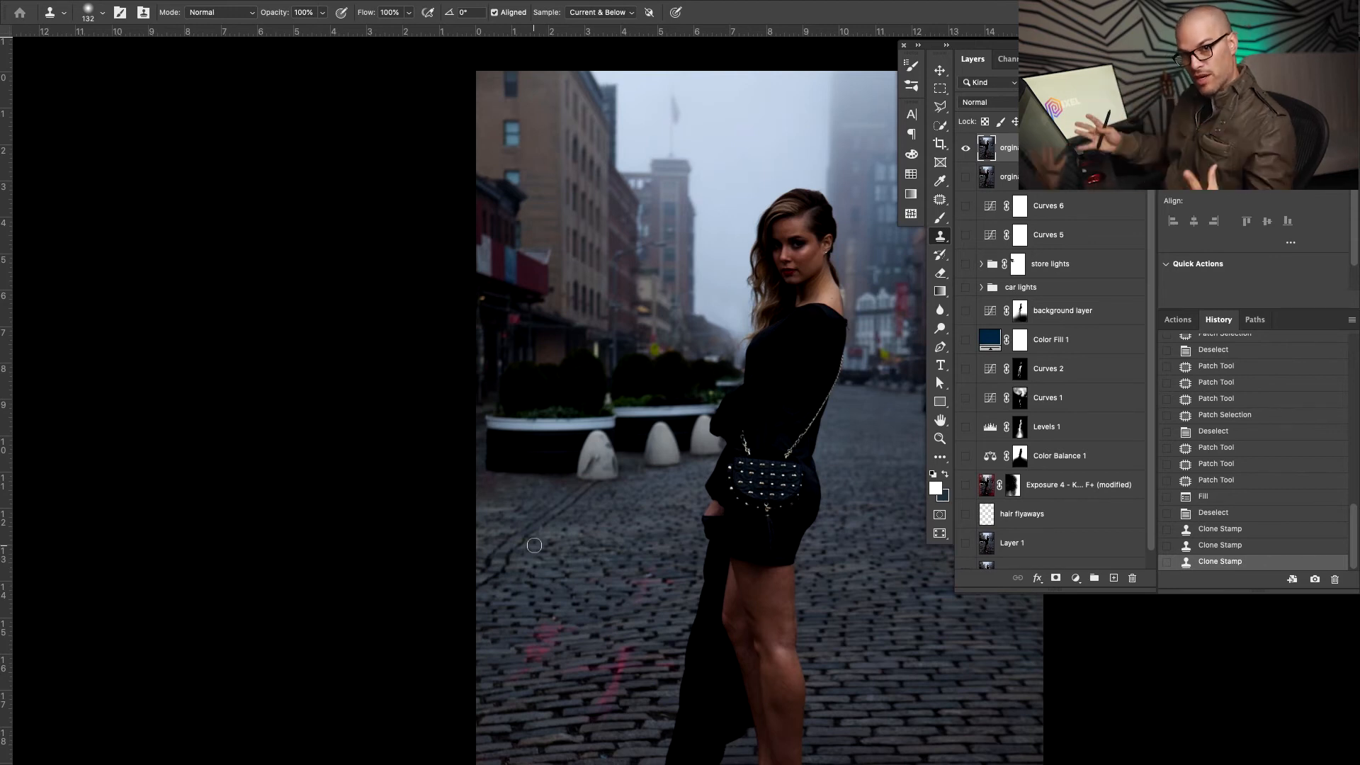
{"action": "key", "text": "super+0"}
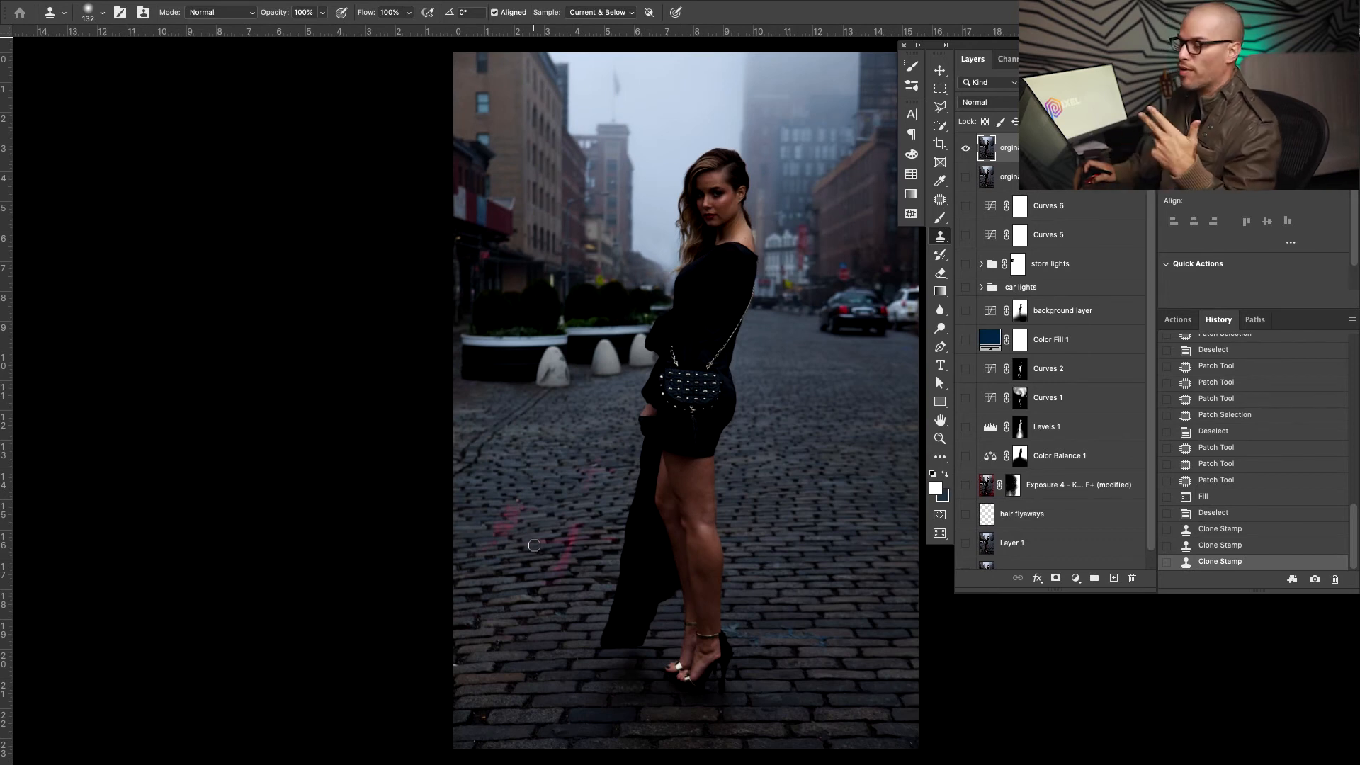
{"action": "key", "text": "super+grave"}
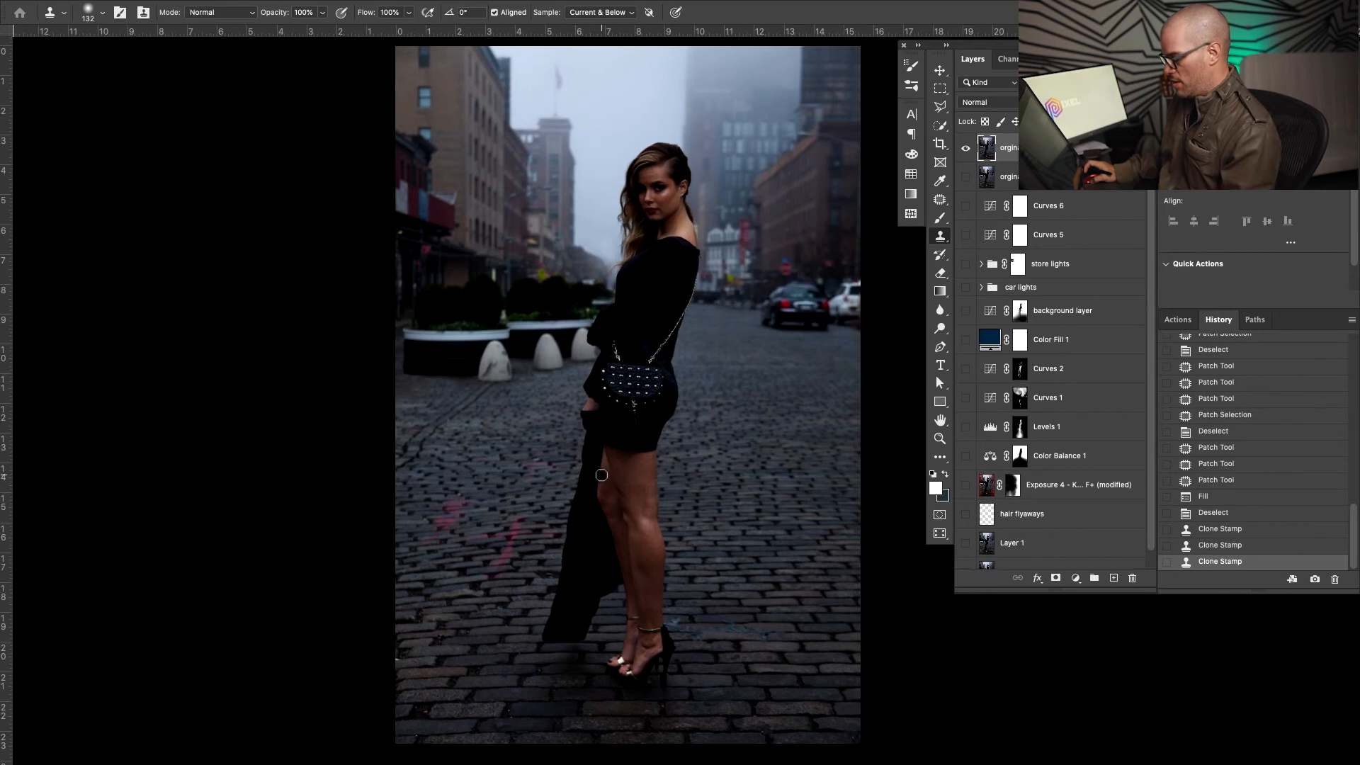
{"action": "key", "text": "super+grave"}
{"action": "key", "text": "f"}
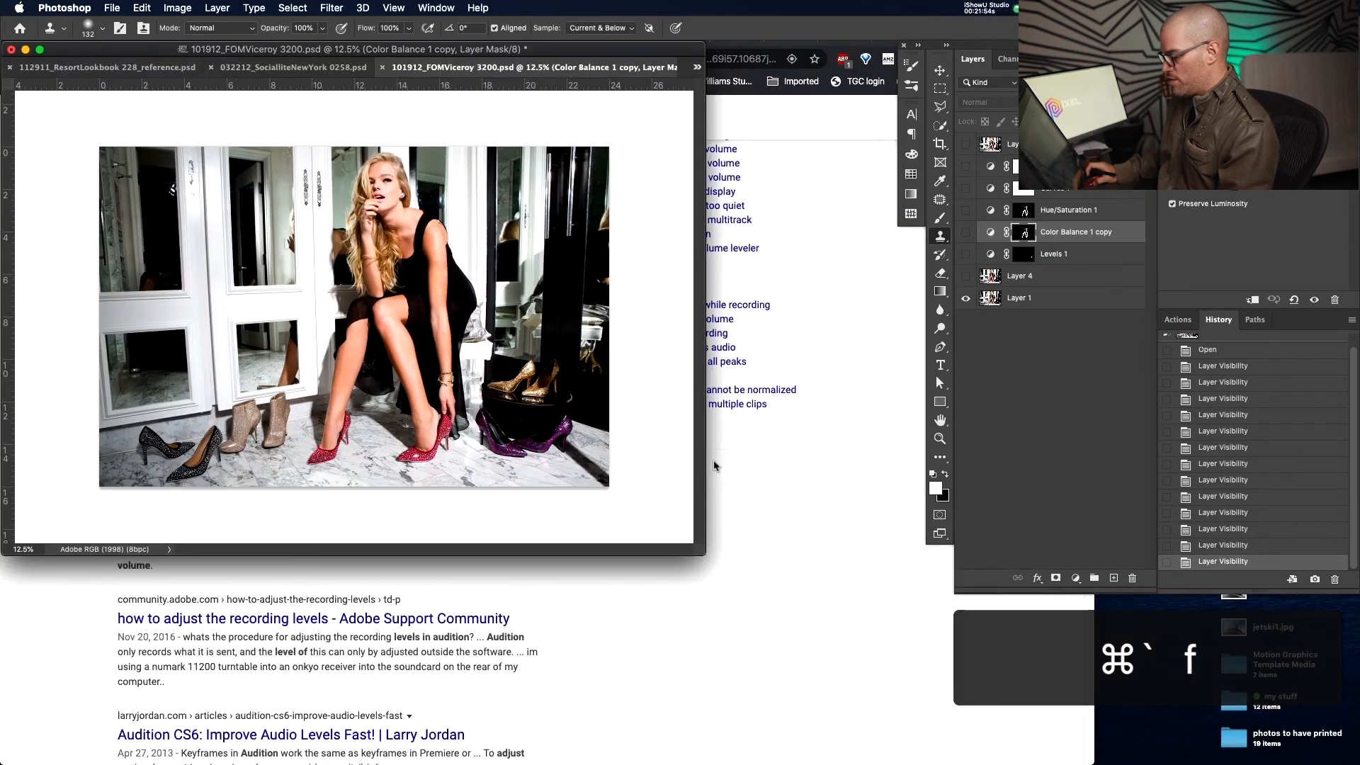
{"action": "key", "text": "f"}
{"action": "key", "text": "z"}
{"action": "mouse_move", "coordinate": [473, 370]}
{"action": "left_mouse_down"}
{"action": "mouse_move", "coordinate": [547, 347]}
{"action": "mouse_move", "coordinate": [460, 365]}
{"action": "left_mouse_up"}
{"action": "key", "text": "space"}
{"action": "left_click_drag", "start_coordinate": [700, 395], "coordinate": [537, 367]}
{"action": "left_click_drag", "start_coordinate": [354, 340], "coordinate": [357, 339]}
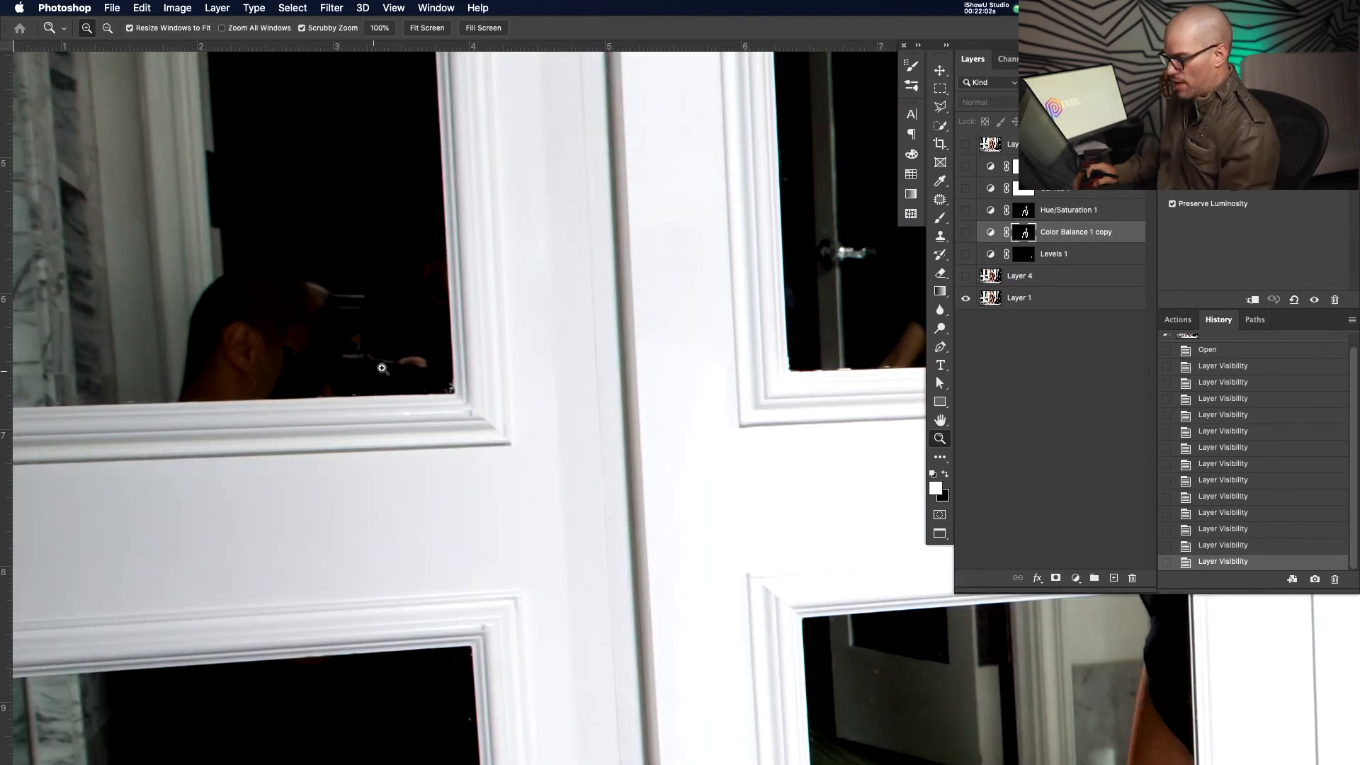
{"action": "left_click", "coordinate": [350, 376], "text": "alt"}
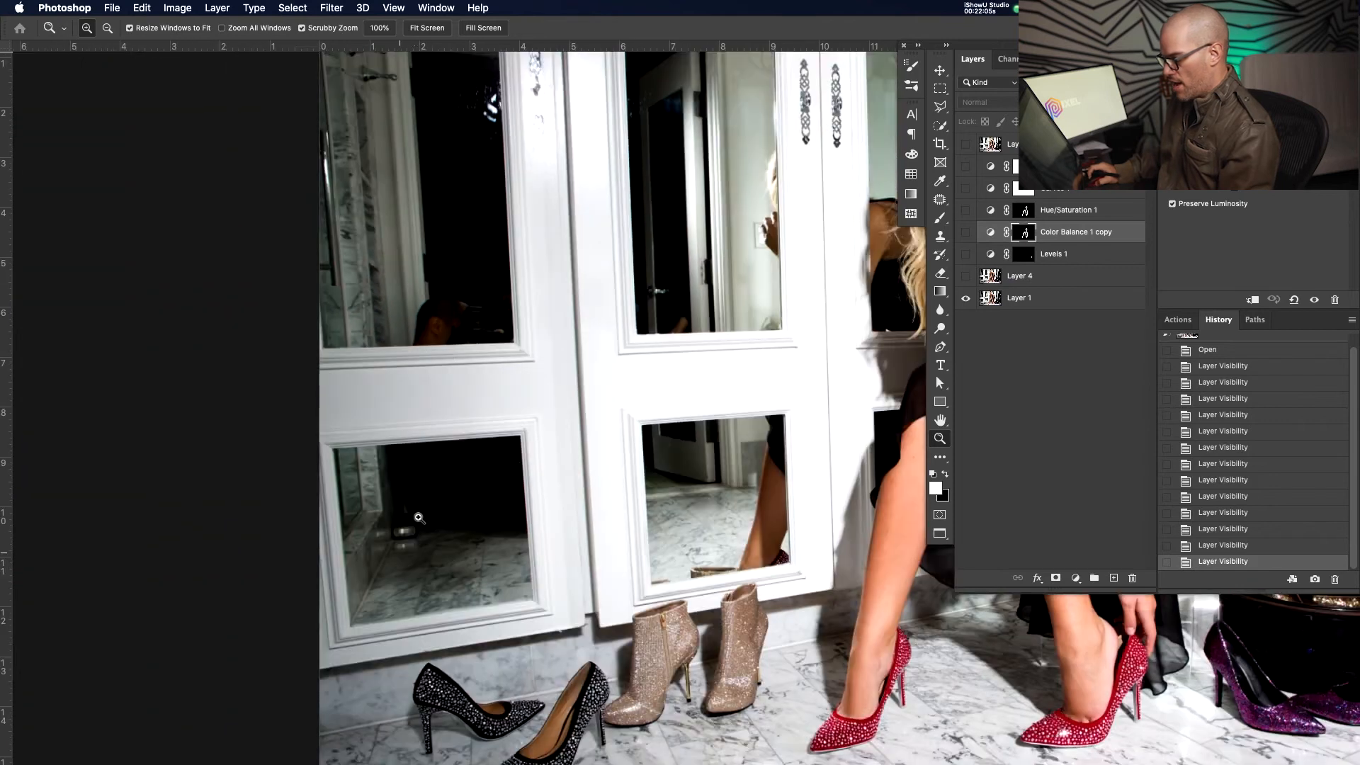
{"action": "left_click_drag", "start_coordinate": [400, 549], "coordinate": [439, 507]}
{"action": "left_click_drag", "start_coordinate": [673, 455], "coordinate": [543, 528]}
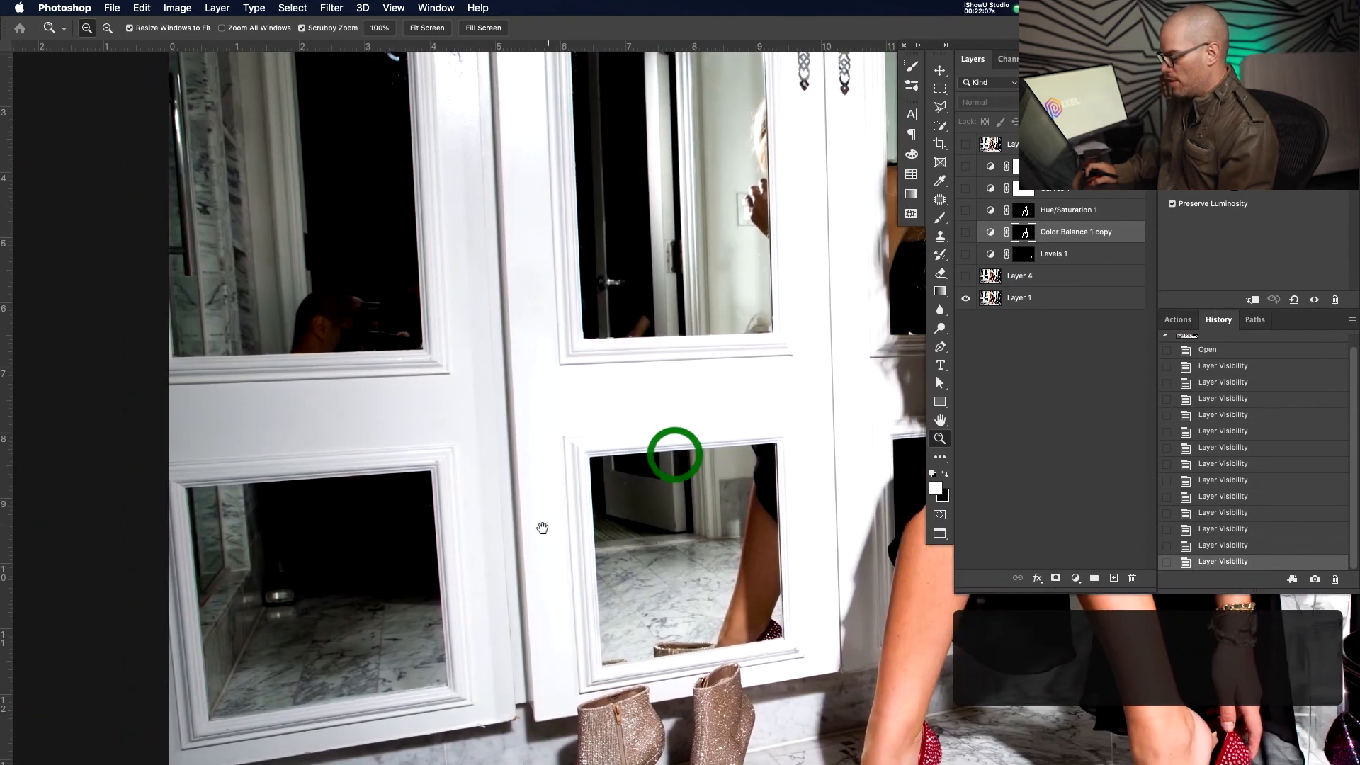
{"action": "left_click_drag", "start_coordinate": [645, 324], "coordinate": [614, 324]}
{"action": "left_click_drag", "start_coordinate": [546, 274], "coordinate": [615, 419]}
{"action": "left_click_drag", "start_coordinate": [520, 204], "coordinate": [589, 225]}
{"action": "left_click_drag", "start_coordinate": [309, 164], "coordinate": [347, 167]}
{"action": "left_click_drag", "start_coordinate": [513, 187], "coordinate": [540, 236]}
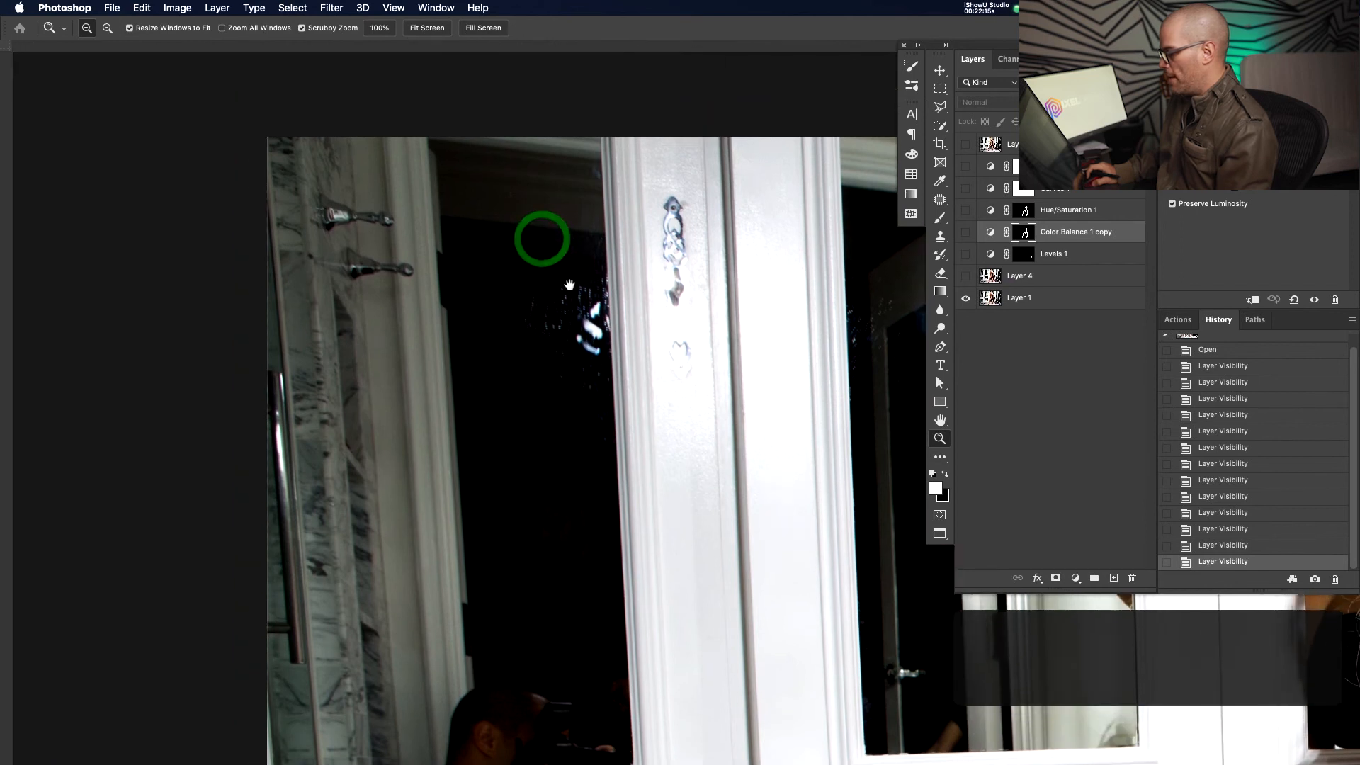
{"action": "left_click_drag", "start_coordinate": [570, 289], "coordinate": [581, 289]}
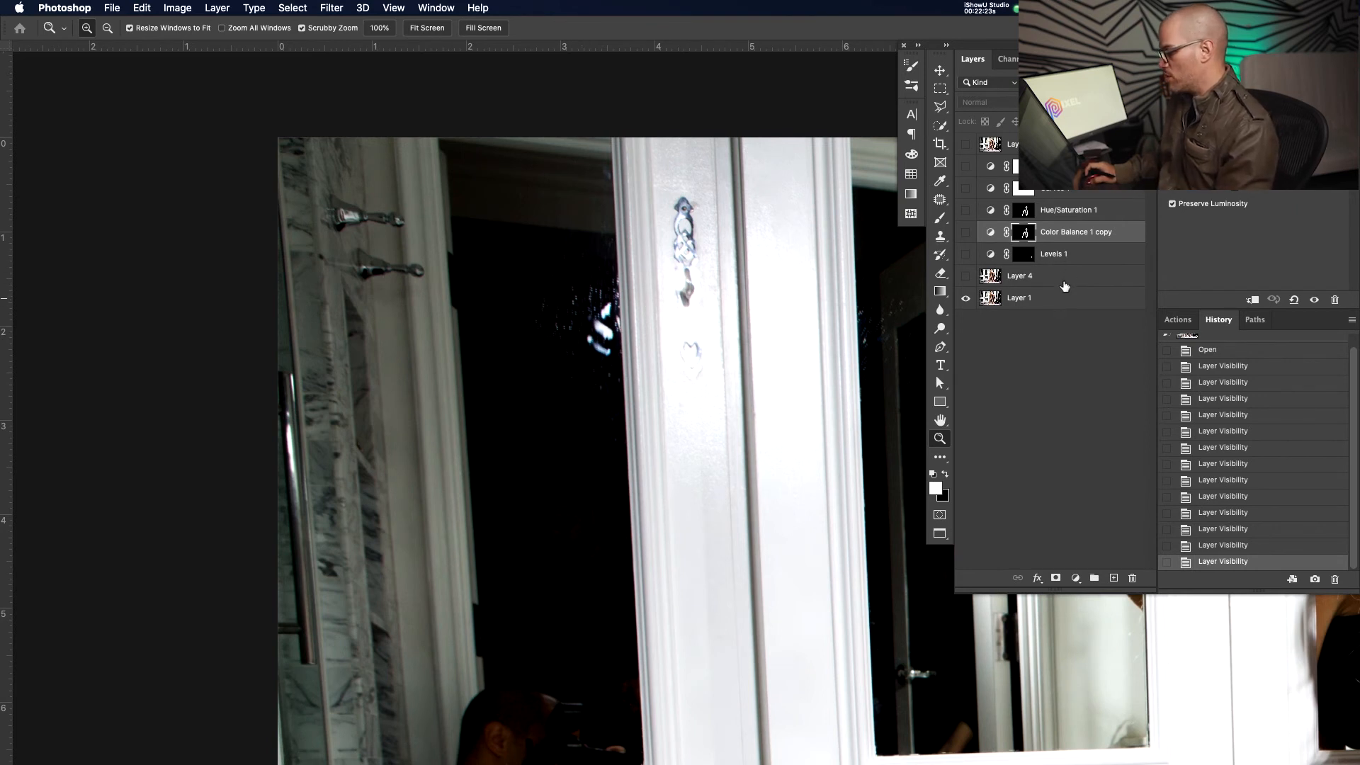
{"action": "left_click", "coordinate": [1053, 300]}
Duplicate Layer 1 and patch the dark mark on the white door trim with clean trim
{"action": "key", "text": "super+j"}
{"action": "key", "text": "f"}
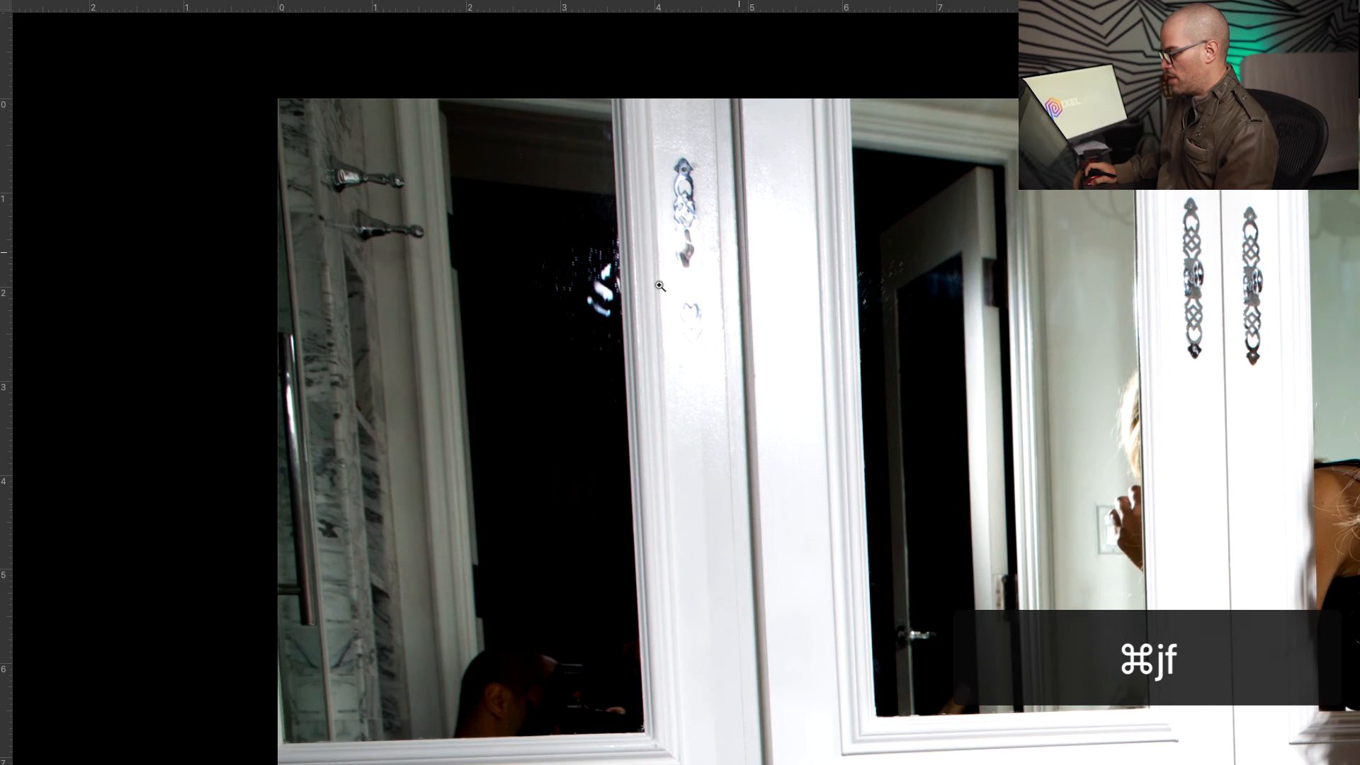
{"action": "left_click_drag", "start_coordinate": [694, 242], "coordinate": [737, 218]}
{"action": "key", "text": "j"}
{"action": "left_click_drag", "start_coordinate": [736, 307], "coordinate": [741, 532]}
{"action": "mouse_move", "coordinate": [743, 399]}
{"action": "left_mouse_down"}
{"action": "mouse_move", "coordinate": [674, 162]}
{"action": "mouse_move", "coordinate": [690, 615]}
{"action": "mouse_move", "coordinate": [738, 524]}
{"action": "left_mouse_up"}
{"action": "key", "text": "shift+F5"}
{"action": "key", "text": "Return"}
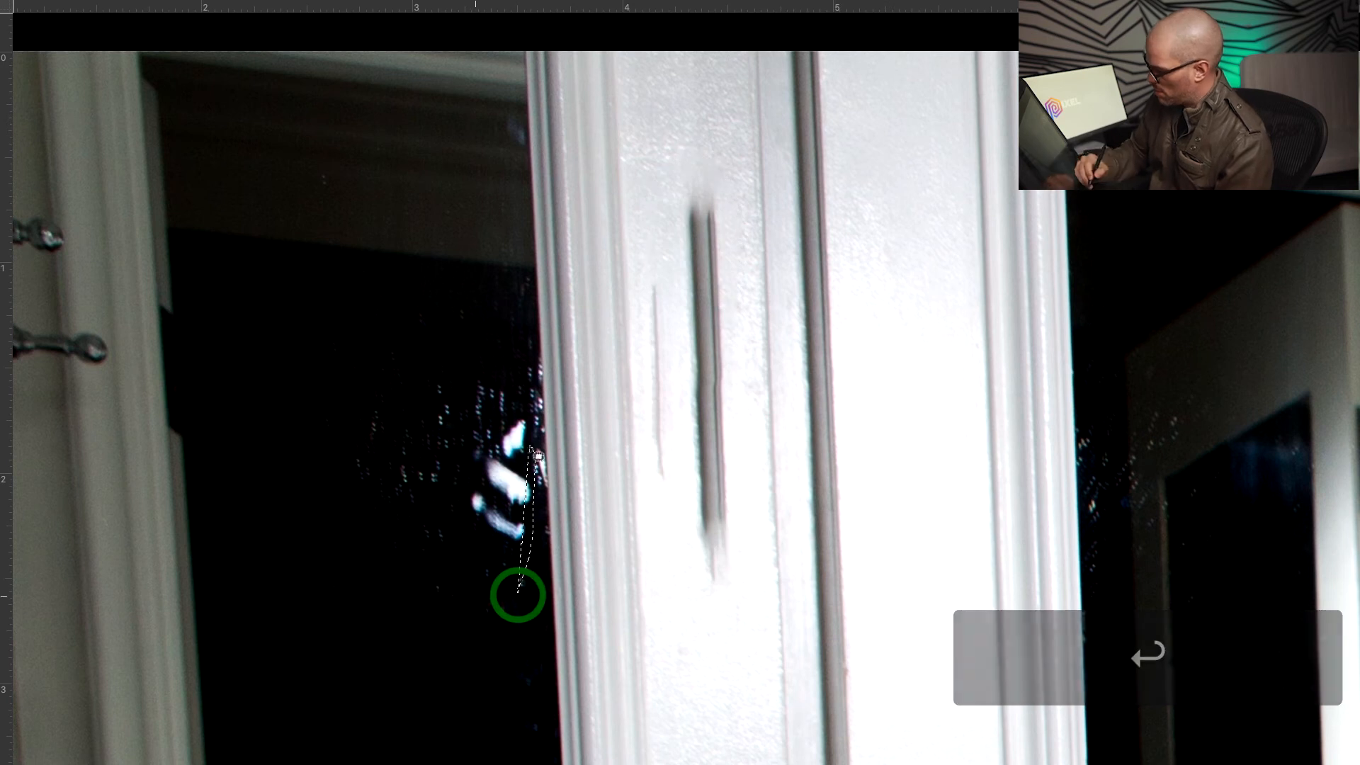
{"action": "key", "text": "super+z"}
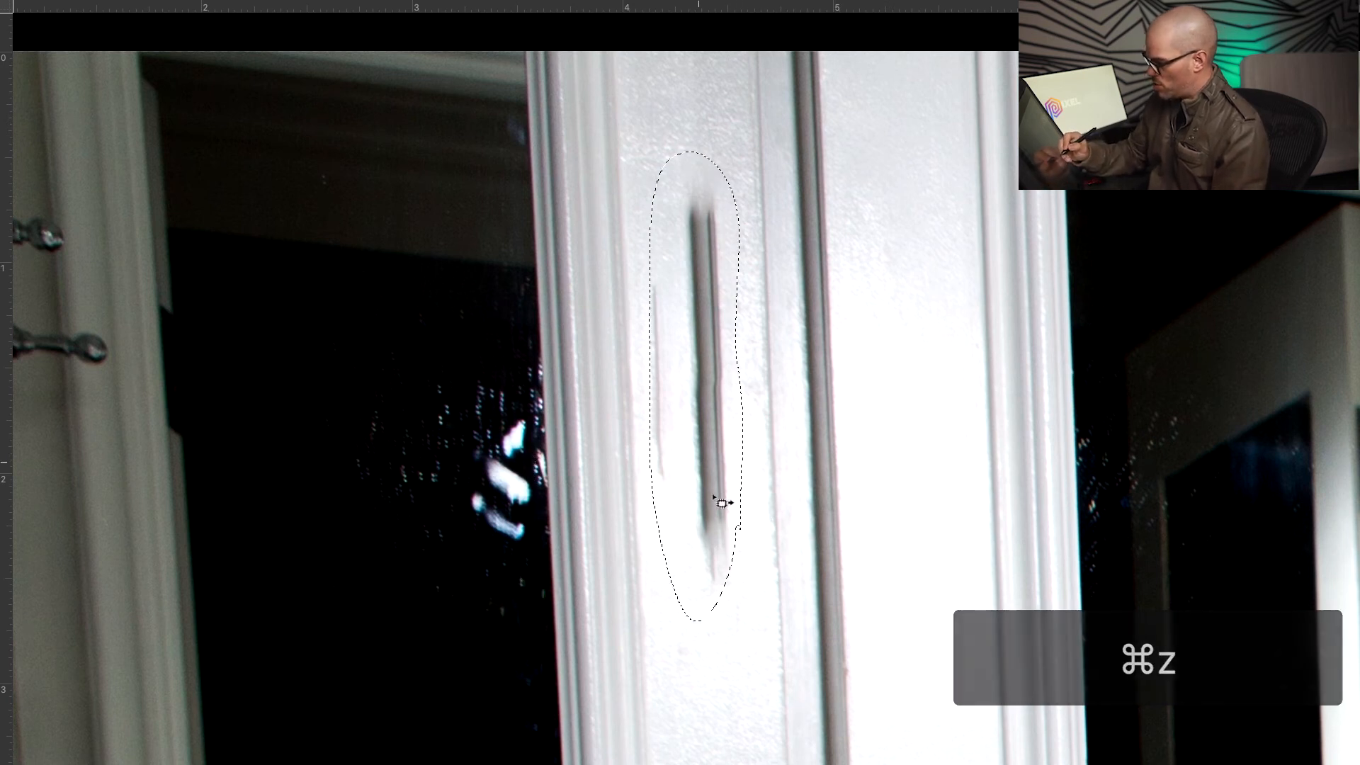
{"action": "left_click_drag", "start_coordinate": [692, 483], "coordinate": [881, 508]}
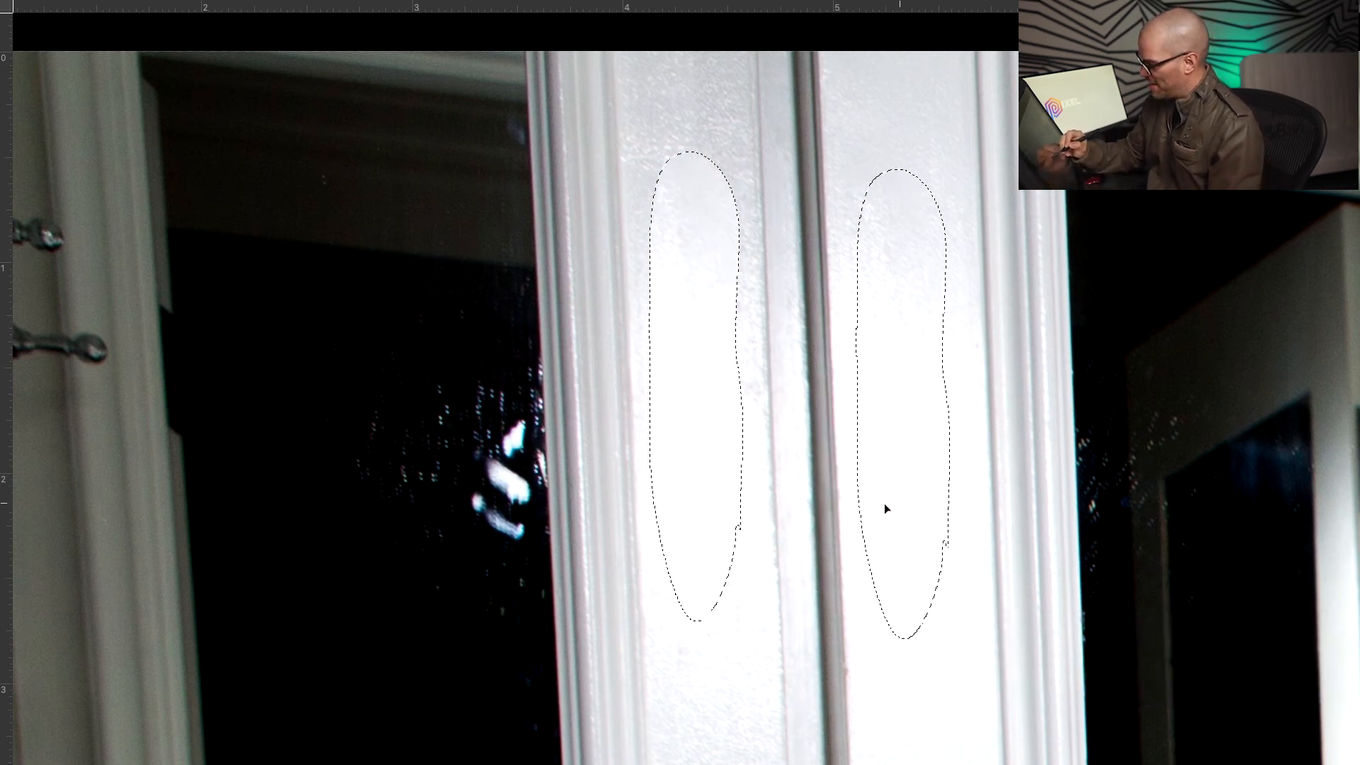
Patch the glow in the mirror with clean black from below
{"action": "left_click_drag", "start_coordinate": [542, 530], "coordinate": [549, 536]}
{"action": "left_click_drag", "start_coordinate": [446, 644], "coordinate": [541, 535]}
{"action": "key", "text": "space"}
{"action": "left_click_drag", "start_coordinate": [604, 531], "coordinate": [696, 318]}
{"action": "left_click_drag", "start_coordinate": [571, 373], "coordinate": [521, 650]}
{"action": "left_click", "coordinate": [536, 678]}
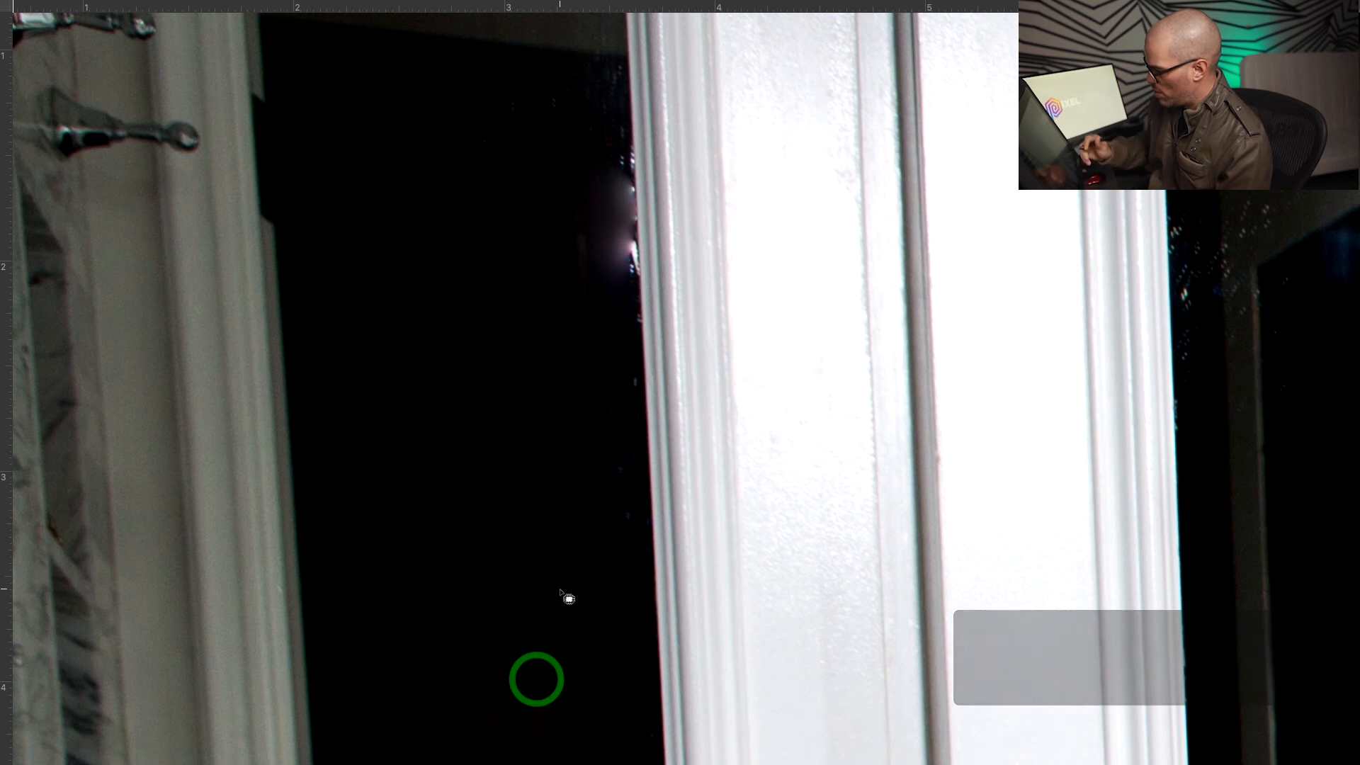
Clone-stamp black over the remaining glow beside the frame with a 61 px, 35% hardness brush
{"action": "key", "text": "s"}
{"action": "left_click_drag", "start_coordinate": [476, 218], "coordinate": [489, 218]}
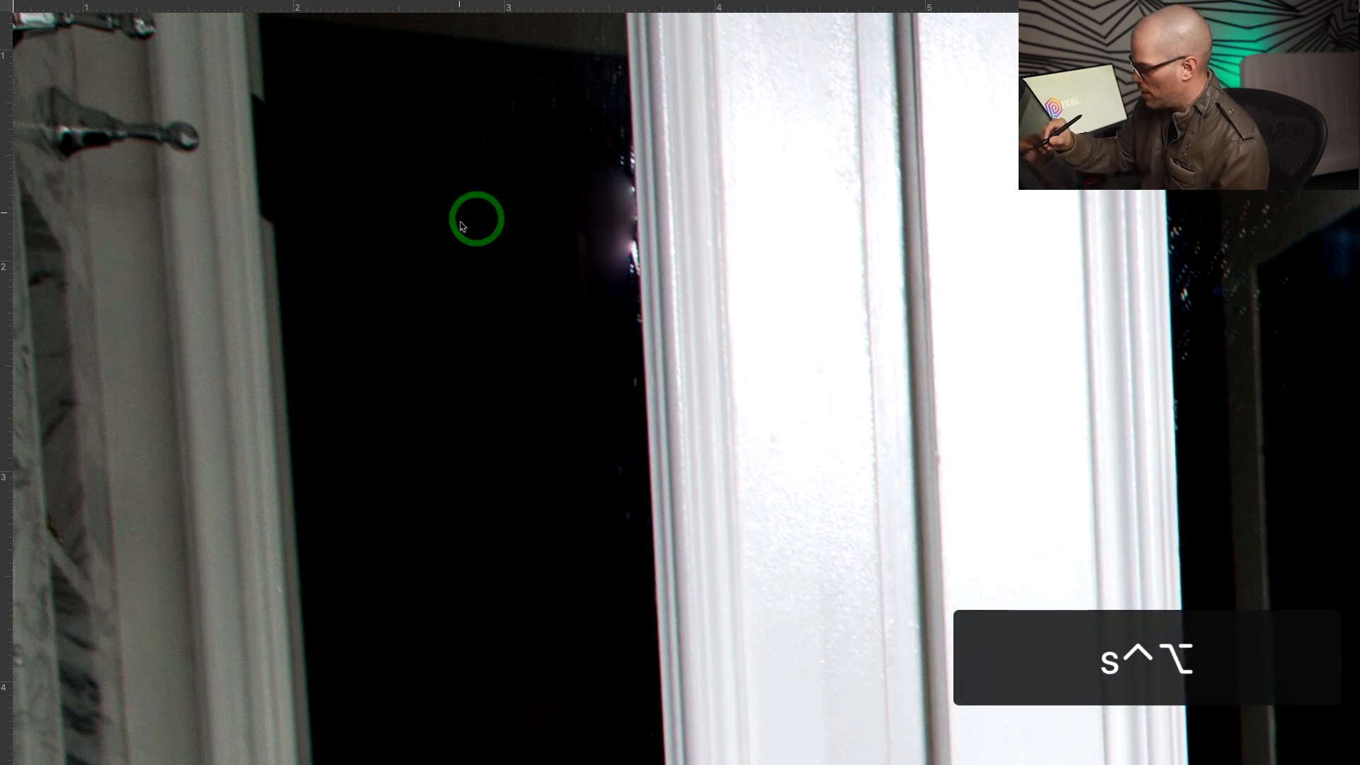
{"action": "left_click_drag", "start_coordinate": [476, 269], "coordinate": [473, 273]}
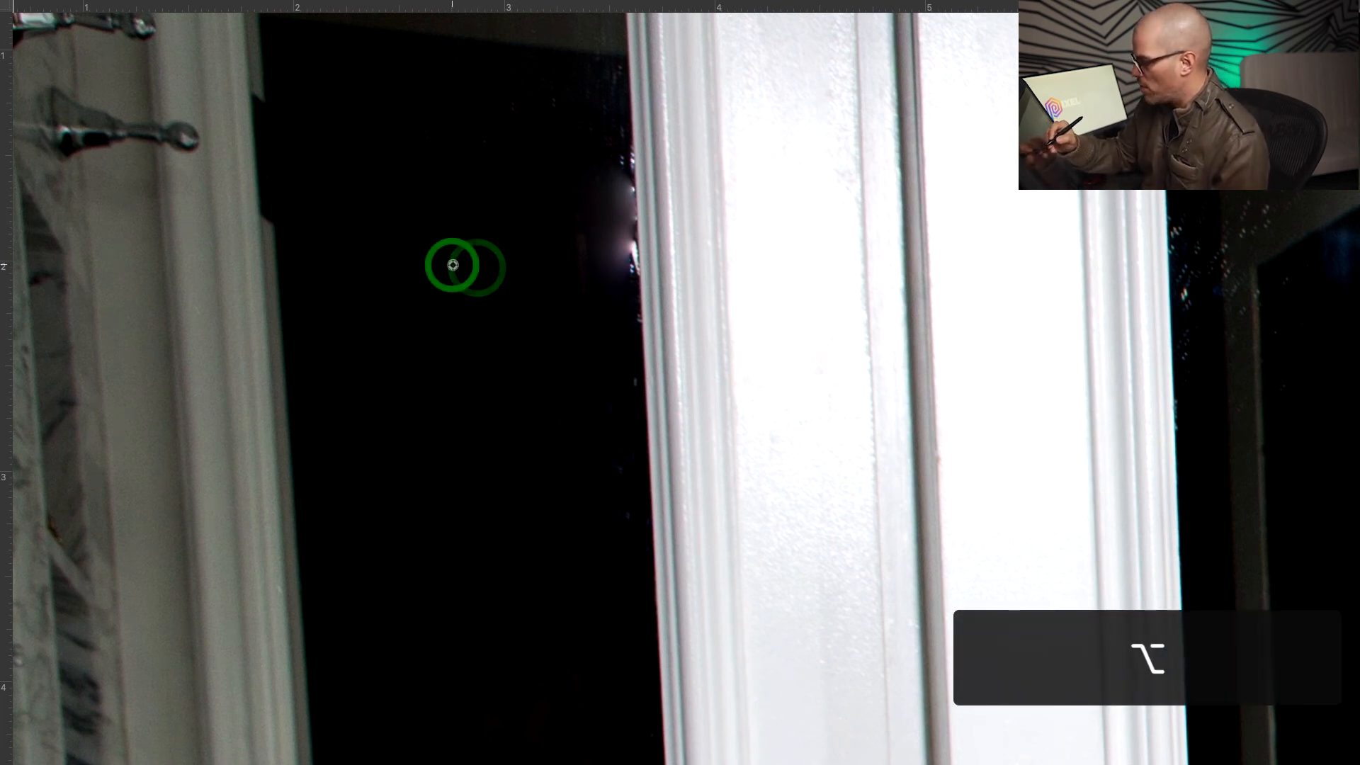
{"action": "left_click", "coordinate": [451, 264], "text": "alt"}
{"action": "left_click_drag", "start_coordinate": [582, 271], "coordinate": [597, 285]}
{"action": "mouse_move", "coordinate": [593, 216]}
{"action": "left_mouse_down"}
{"action": "mouse_move", "coordinate": [609, 140]}
{"action": "mouse_move", "coordinate": [611, 181]}
{"action": "left_mouse_up"}
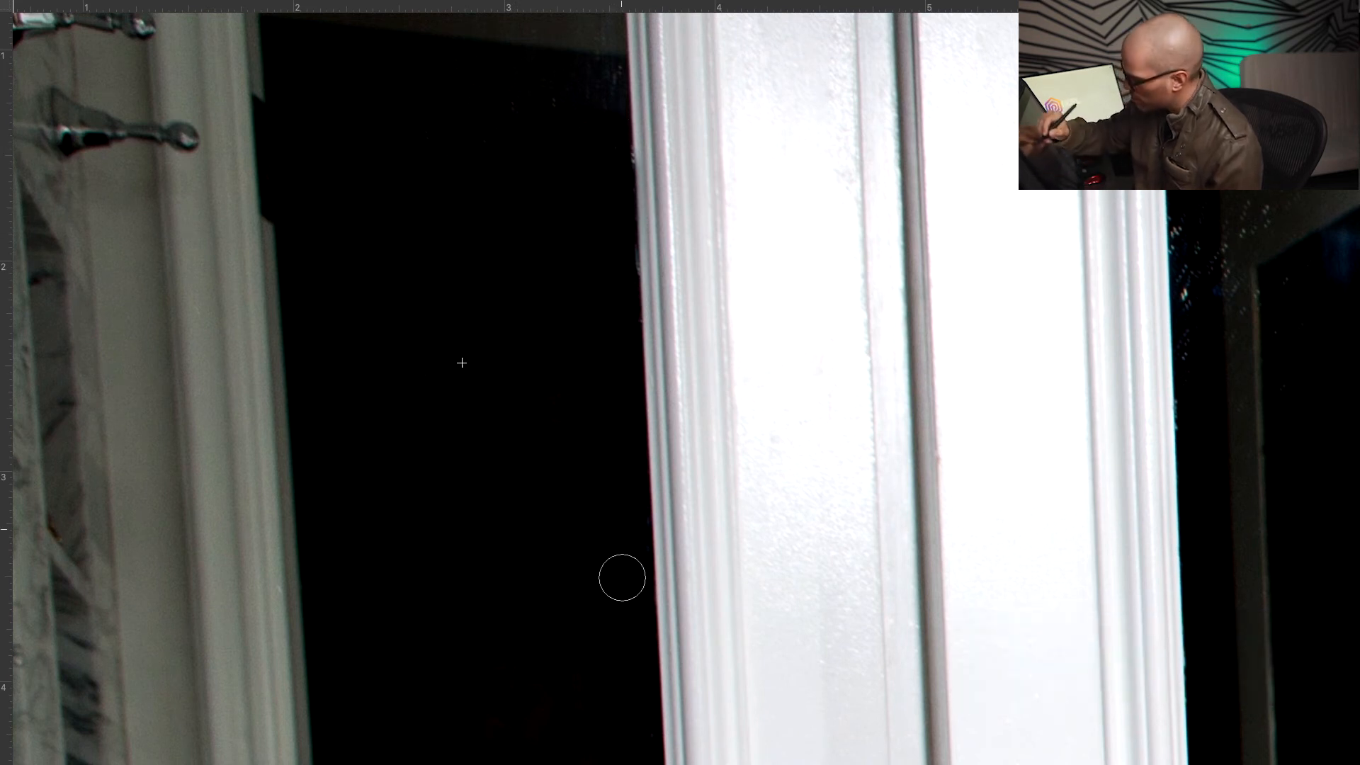
Clone-stamp three more spots further down the doorway, then zoom out
{"action": "left_click_drag", "start_coordinate": [512, 381], "coordinate": [527, 557]}
{"action": "left_click", "coordinate": [522, 507], "text": "super"}
{"action": "left_click", "coordinate": [564, 405], "text": "alt"}
{"action": "left_click", "coordinate": [593, 305]}
{"action": "left_click_drag", "start_coordinate": [410, 468], "coordinate": [686, 596]}
{"action": "left_click_drag", "start_coordinate": [731, 395], "coordinate": [716, 540]}
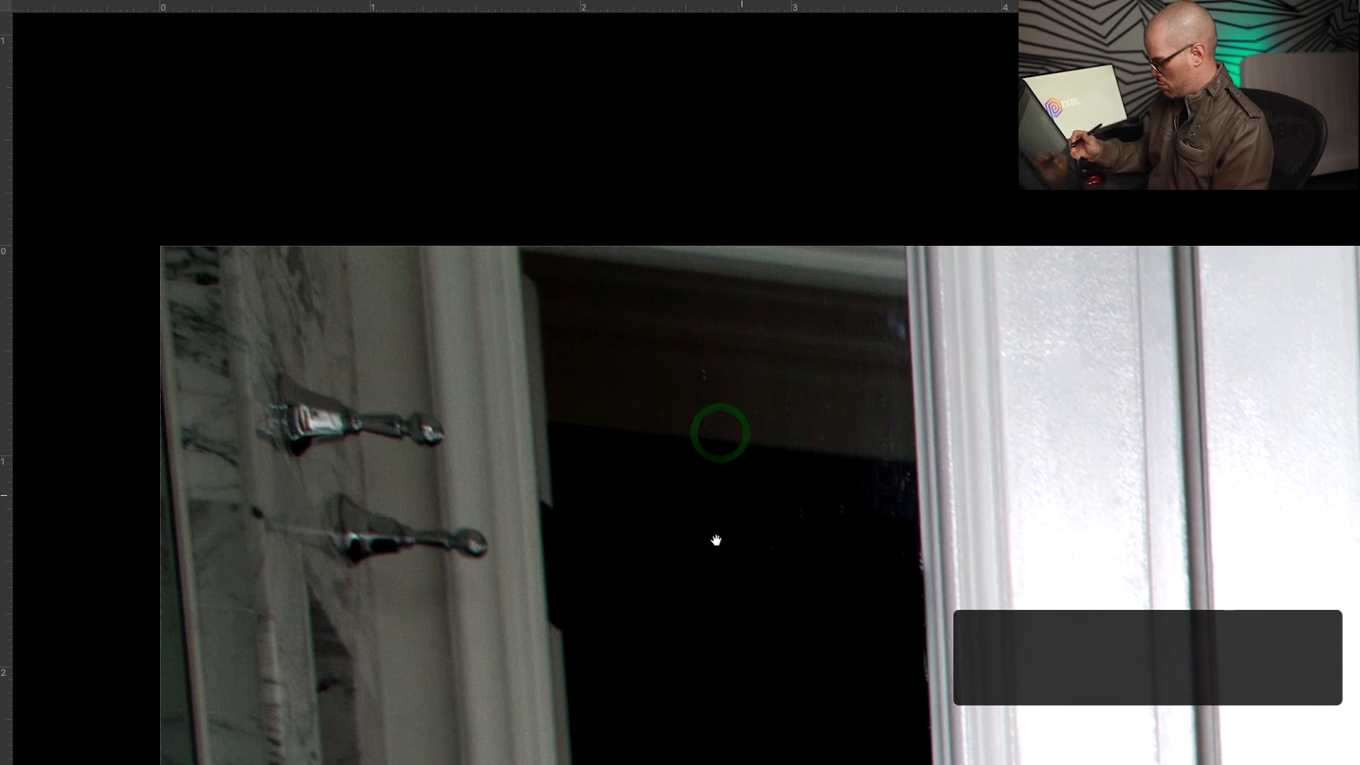
{"action": "key", "text": "super+minus"}
{"action": "key", "text": "super+minus"}
{"action": "key", "text": "super+minus"}
Zoom in on the top edge of the upper-left door mirror
{"action": "key", "text": "super+0"}
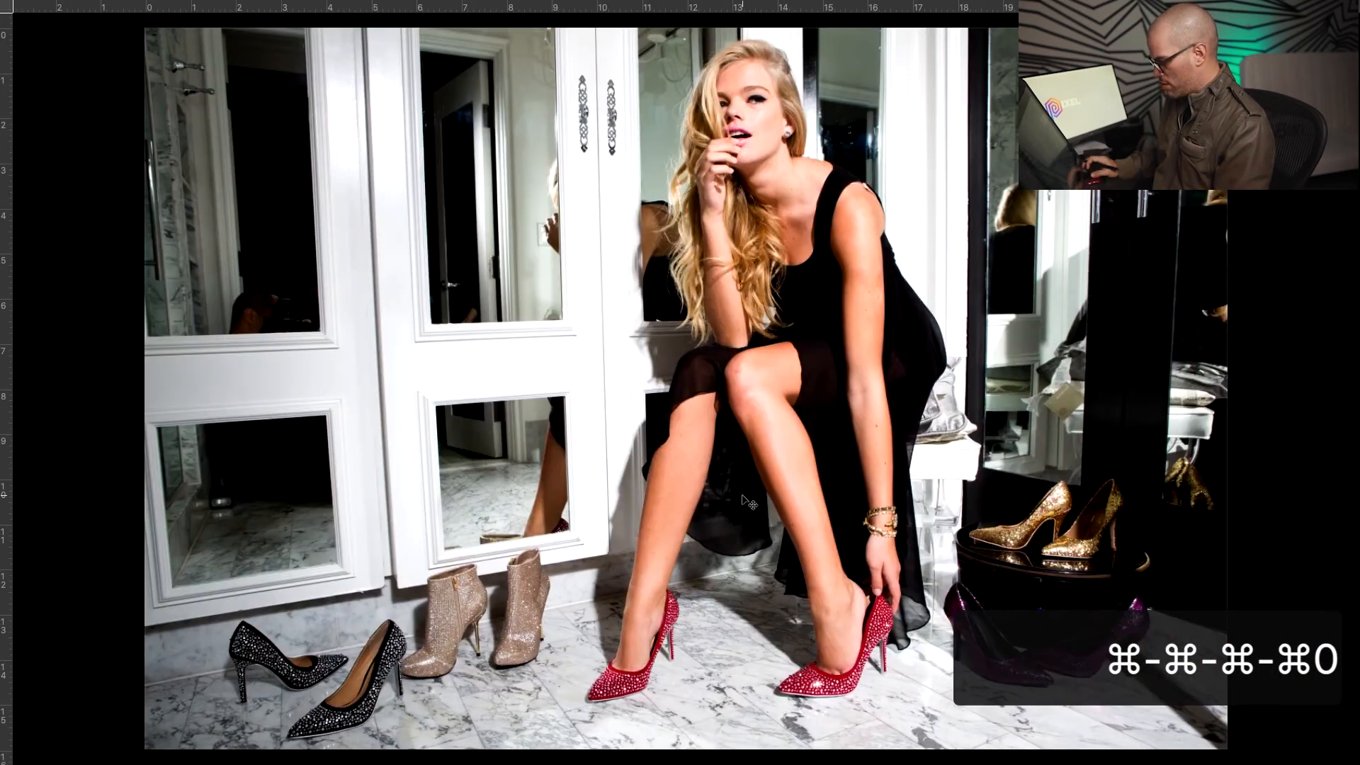
{"action": "key", "text": "z"}
{"action": "left_click", "coordinate": [237, 173]}
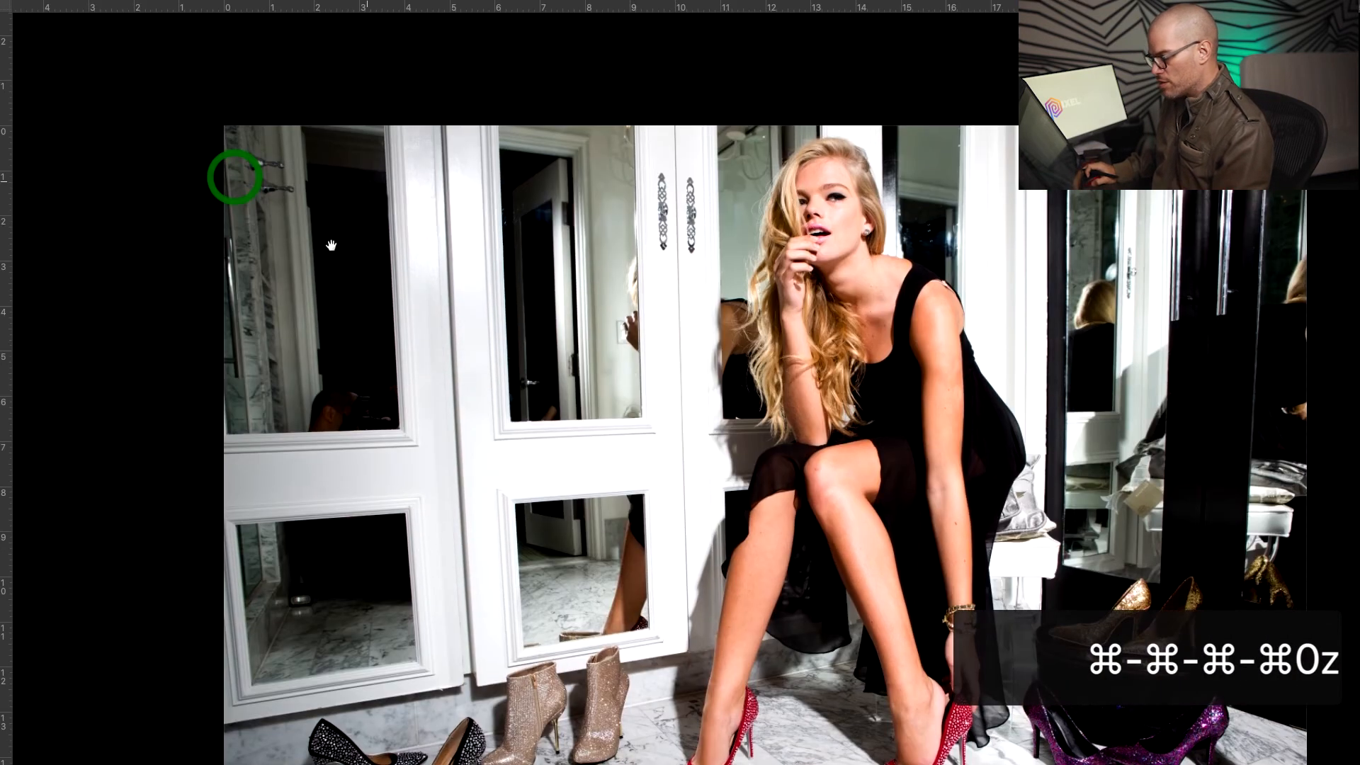
{"action": "left_click", "coordinate": [369, 171]}
{"action": "left_click_drag", "start_coordinate": [389, 172], "coordinate": [394, 172]}
{"action": "left_click_drag", "start_coordinate": [410, 172], "coordinate": [480, 310]}
{"action": "left_click_drag", "start_coordinate": [459, 228], "coordinate": [540, 230]}
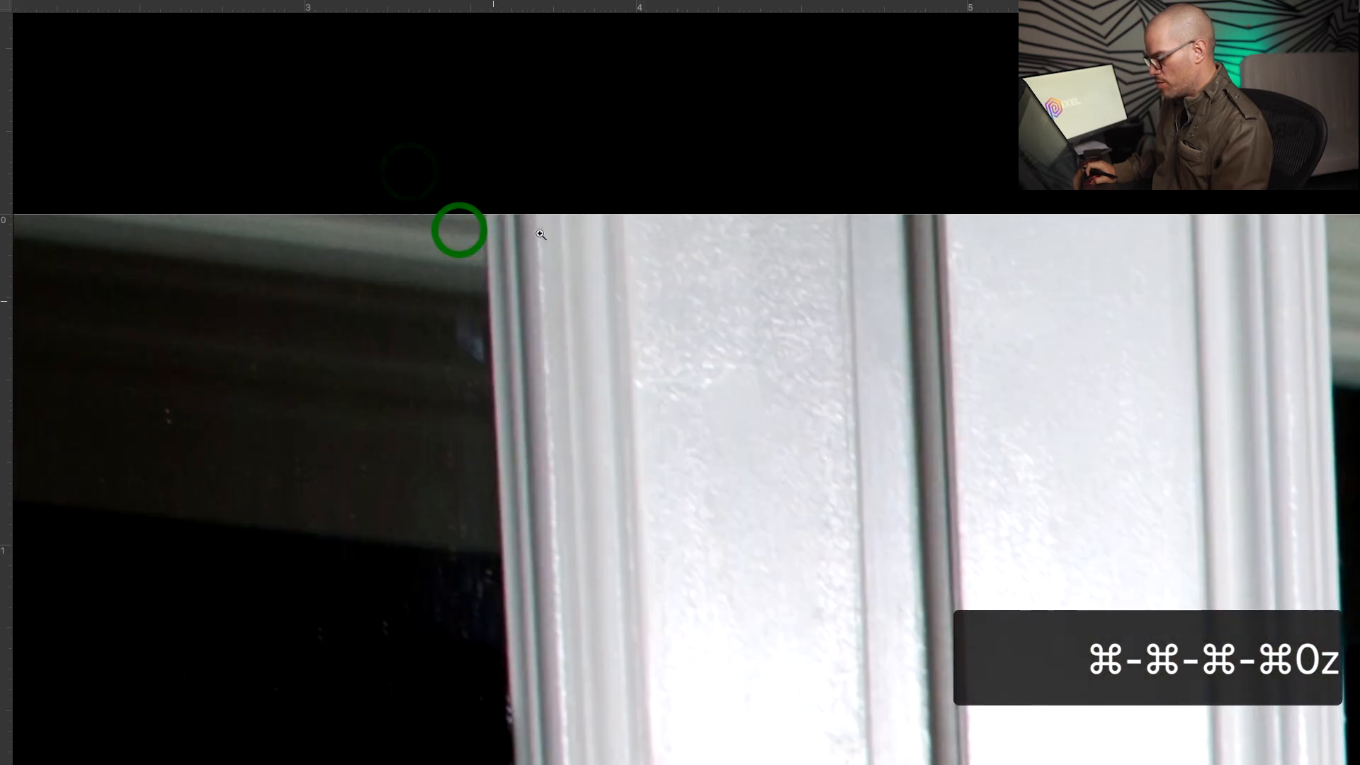
{"action": "left_click_drag", "start_coordinate": [493, 301], "coordinate": [746, 340]}
Start a pen path at the mirror's top-right and top-left corners and follow its left edge down
{"action": "key", "text": "p"}
{"action": "left_click_drag", "start_coordinate": [662, 410], "coordinate": [776, 531]}
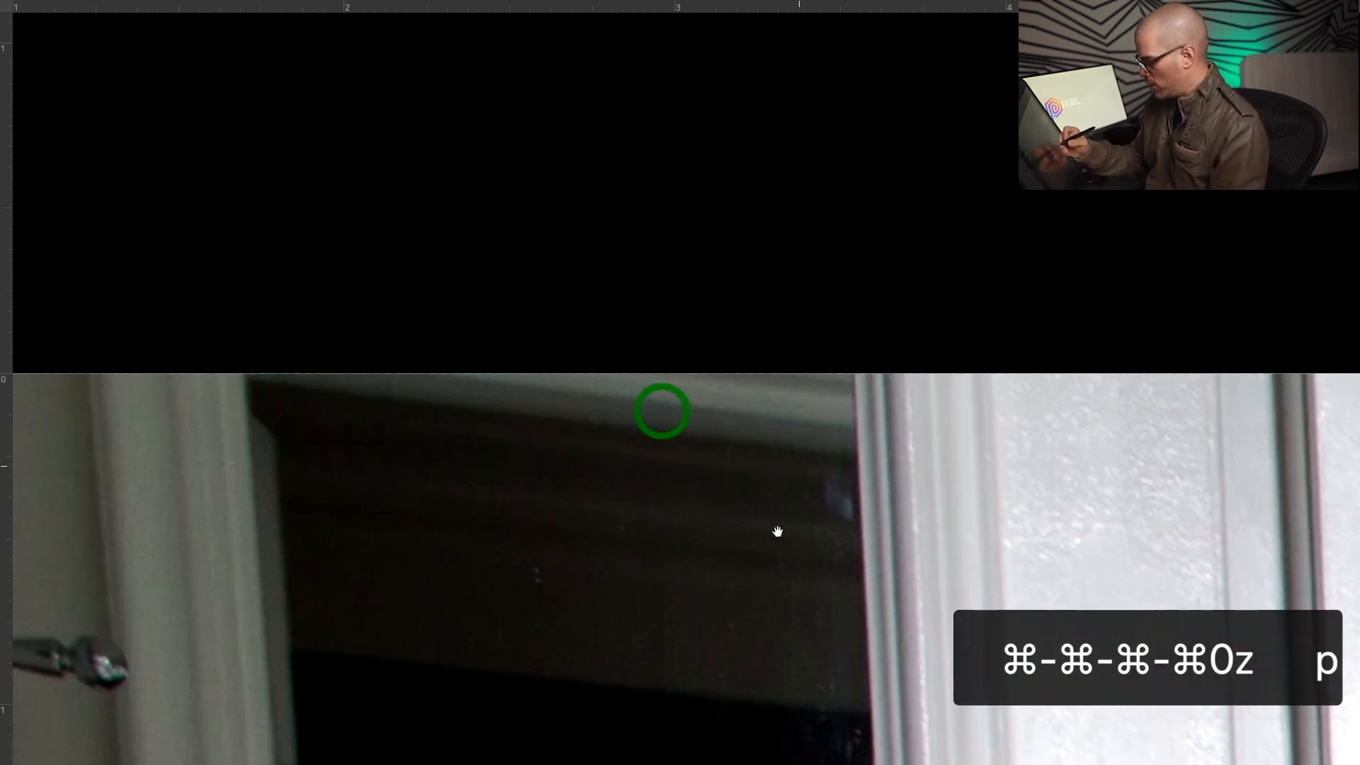
{"action": "key", "text": "super+z"}
{"action": "key", "text": "super+z"}
{"action": "left_click", "coordinate": [857, 460]}
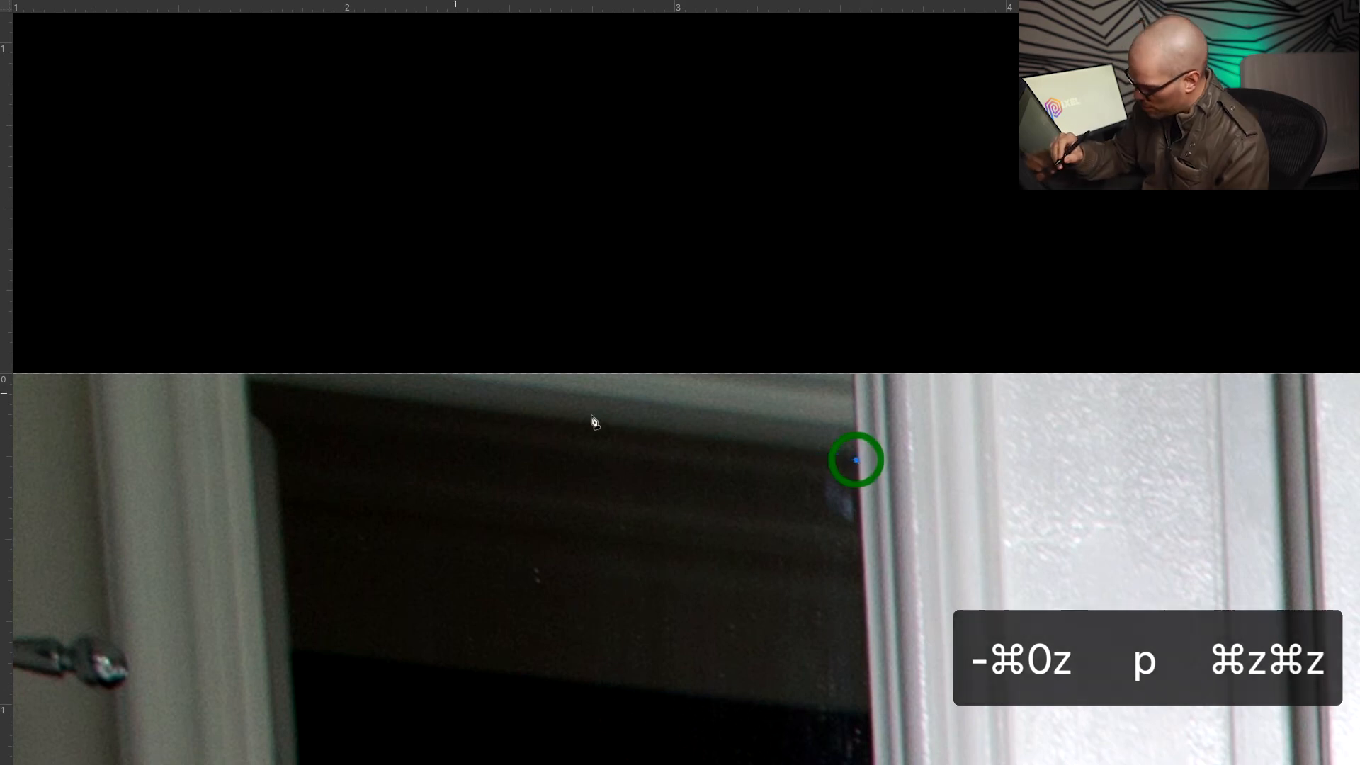
{"action": "left_click", "coordinate": [247, 382]}
{"action": "left_click_drag", "start_coordinate": [292, 697], "coordinate": [390, 3]}
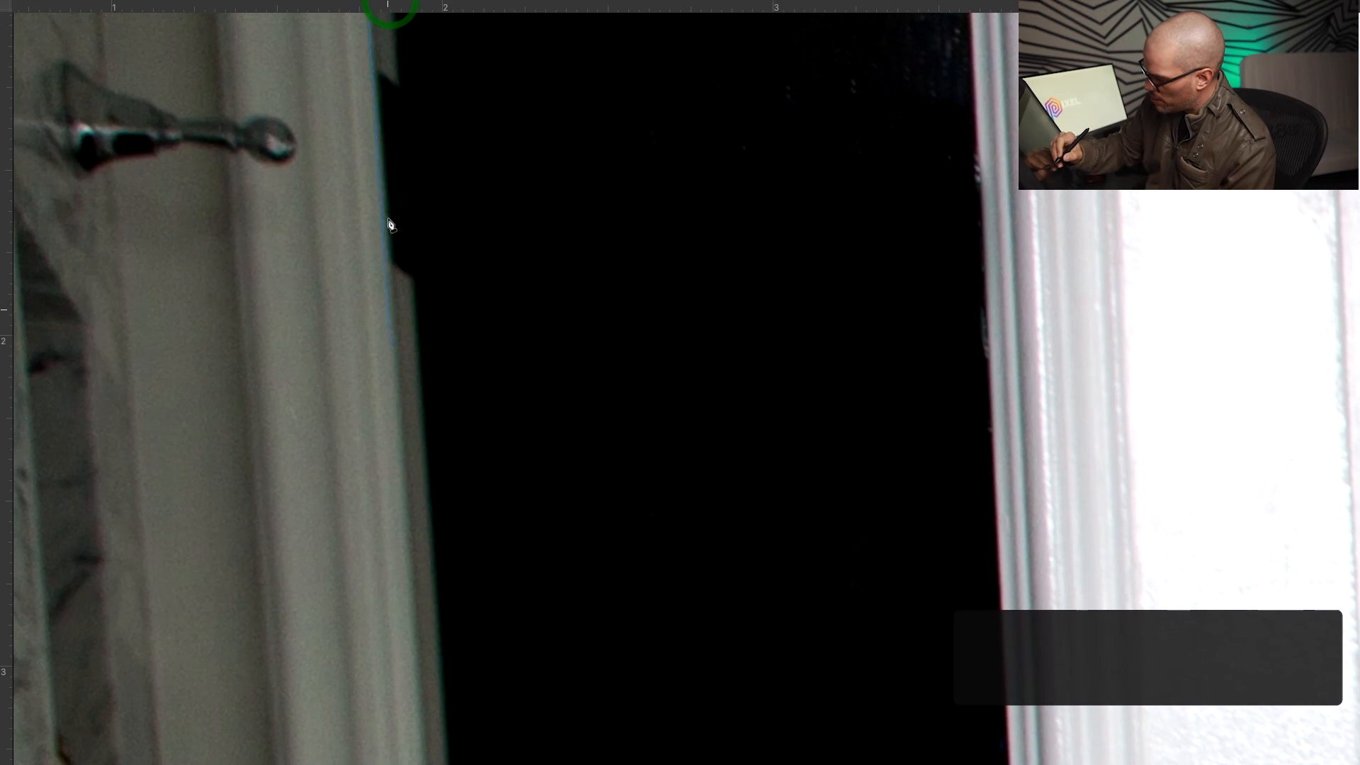
{"action": "left_click_drag", "start_coordinate": [433, 653], "coordinate": [471, 91]}
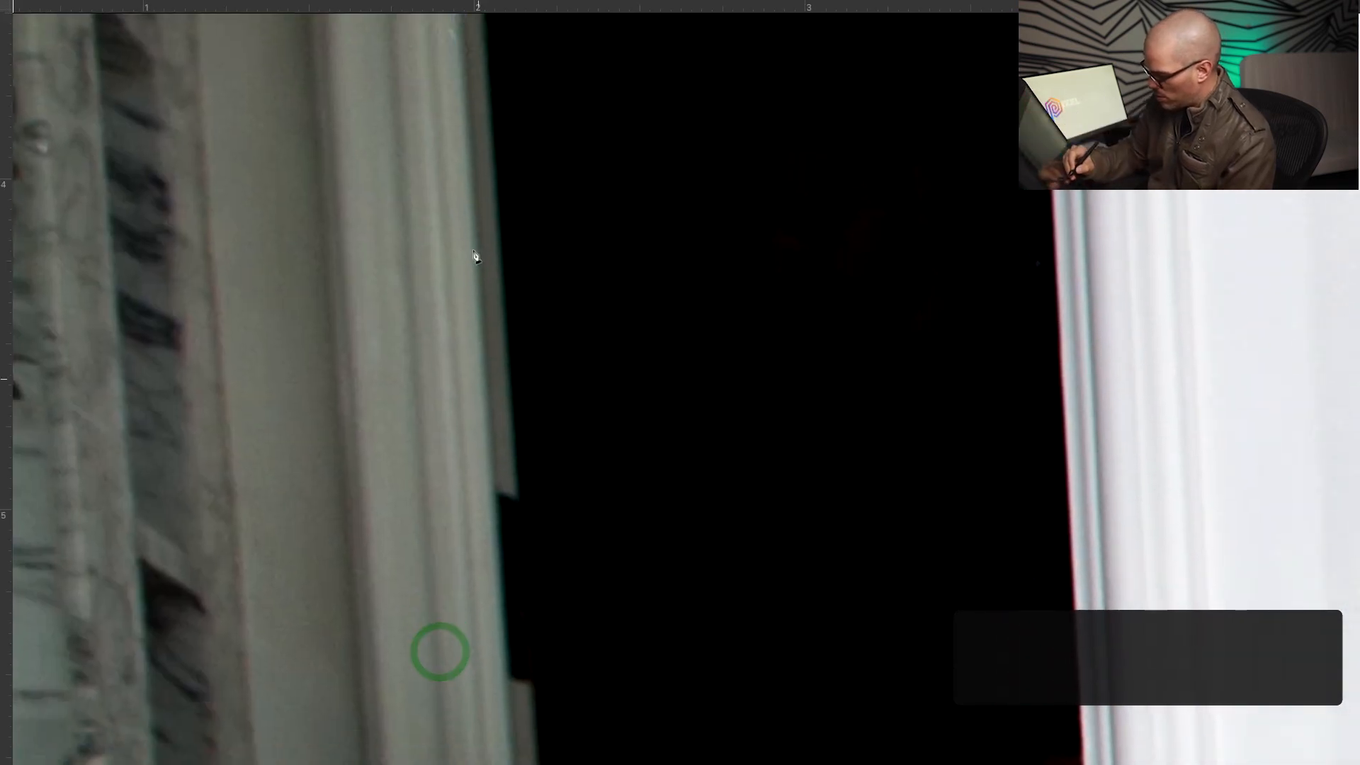
{"action": "left_click_drag", "start_coordinate": [521, 690], "coordinate": [500, 32]}
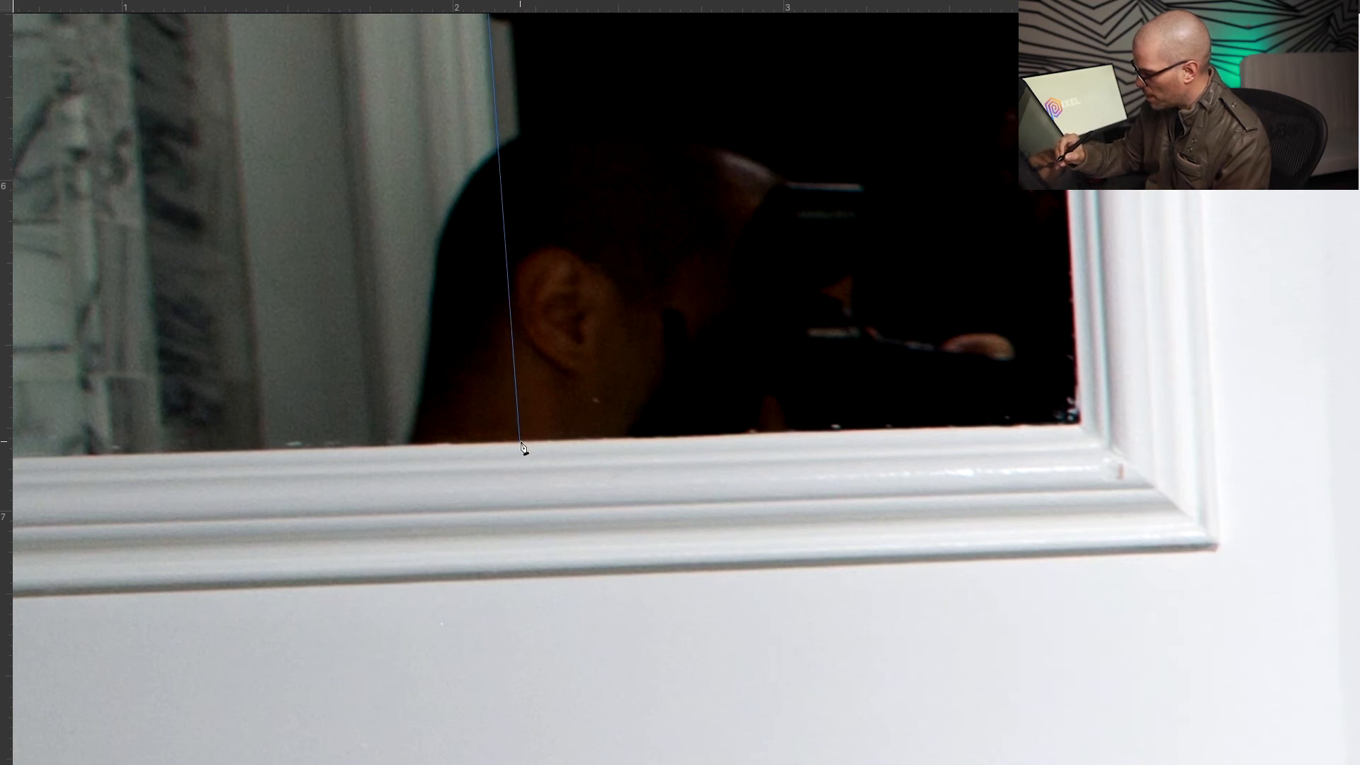
Close the path at the mirror's top-right corner and convert it into a selection
{"action": "left_click_drag", "start_coordinate": [1086, 419], "coordinate": [942, 737]}
{"action": "left_click_drag", "start_coordinate": [901, 407], "coordinate": [882, 711]}
{"action": "left_click_drag", "start_coordinate": [821, 298], "coordinate": [871, 625]}
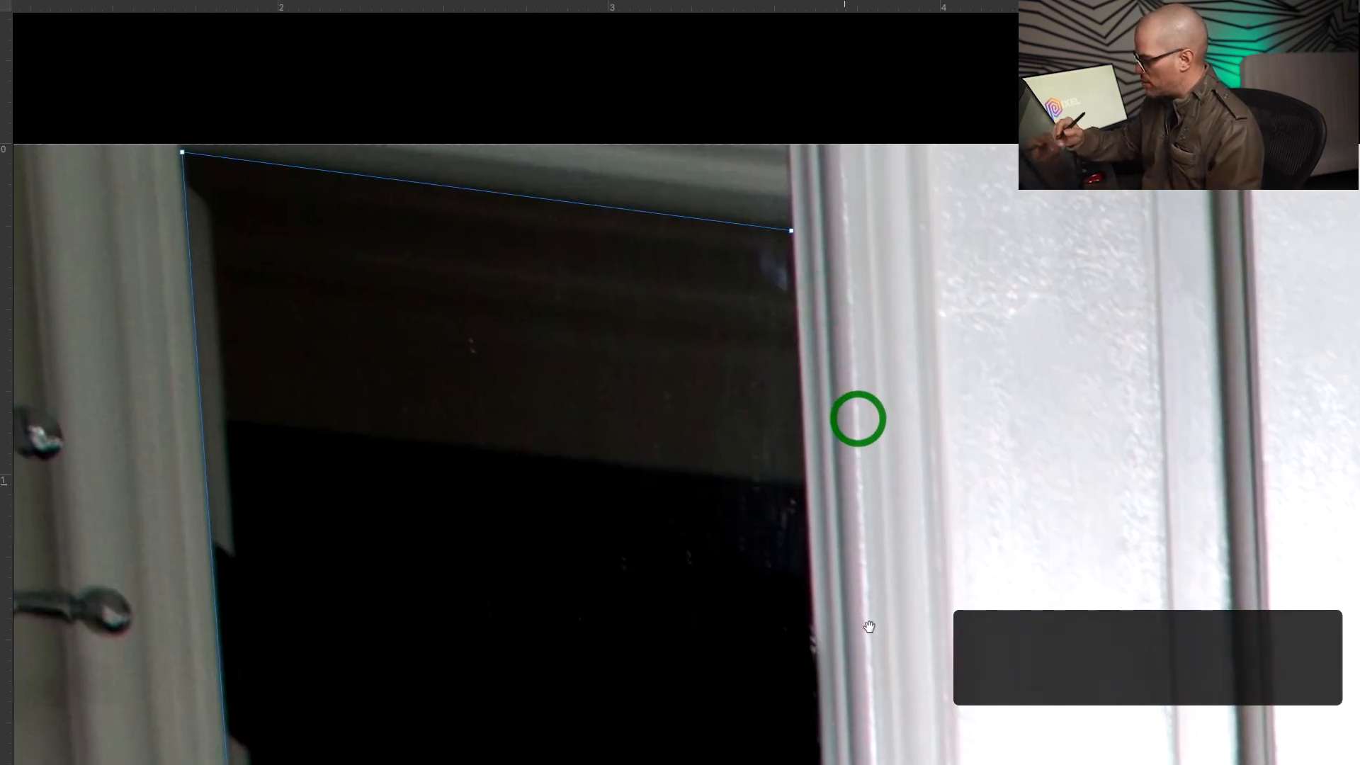
{"action": "left_click", "coordinate": [791, 230]}
{"action": "key", "text": "super+0"}
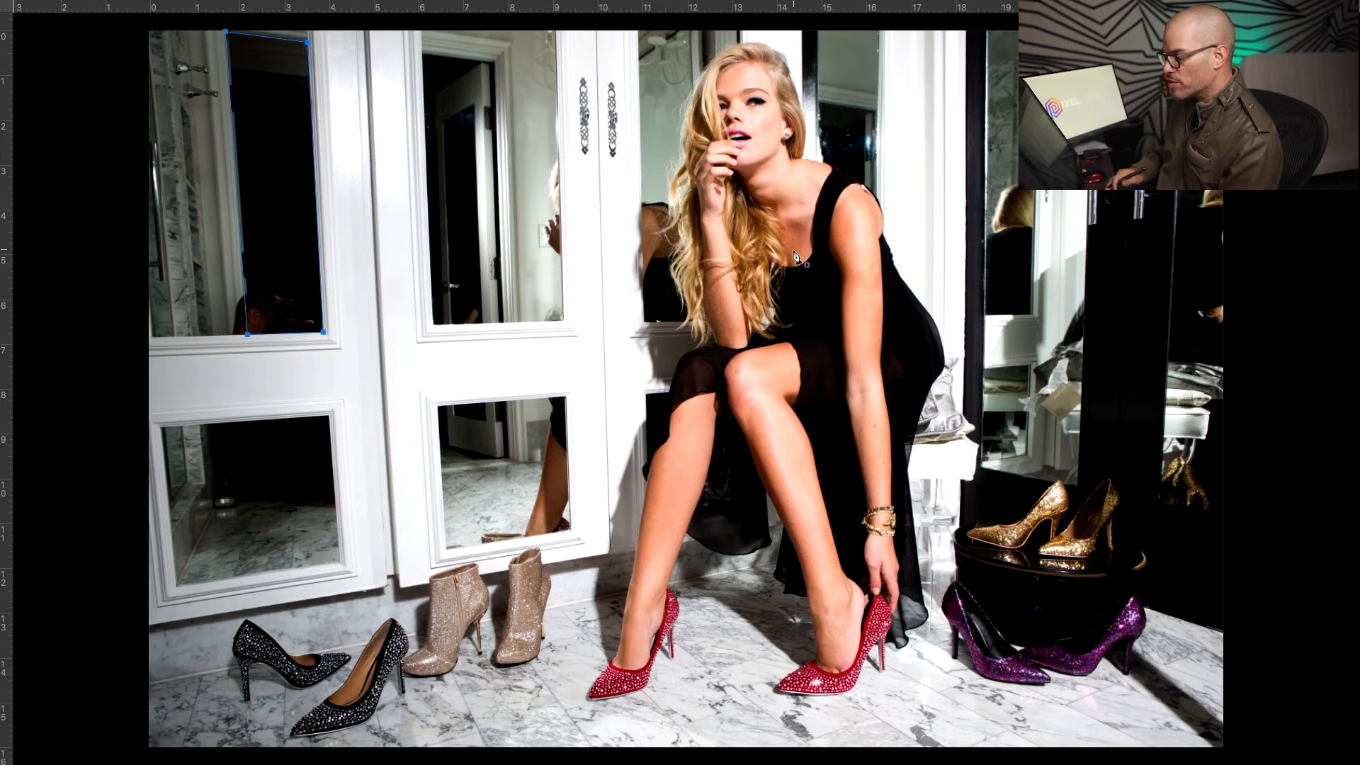
{"action": "key", "text": "super+Return"}
With a 130 px Clone Stamp, sample black and cover the top of the reflected doorway
{"action": "mouse_move", "coordinate": [288, 85]}
{"action": "left_mouse_down"}
{"action": "mouse_move", "coordinate": [371, 179]}
{"action": "mouse_move", "coordinate": [480, 261]}
{"action": "mouse_move", "coordinate": [540, 259]}
{"action": "mouse_move", "coordinate": [522, 273]}
{"action": "mouse_move", "coordinate": [603, 306]}
{"action": "left_mouse_up"}
{"action": "key", "text": "z"}
{"action": "key", "text": "s"}
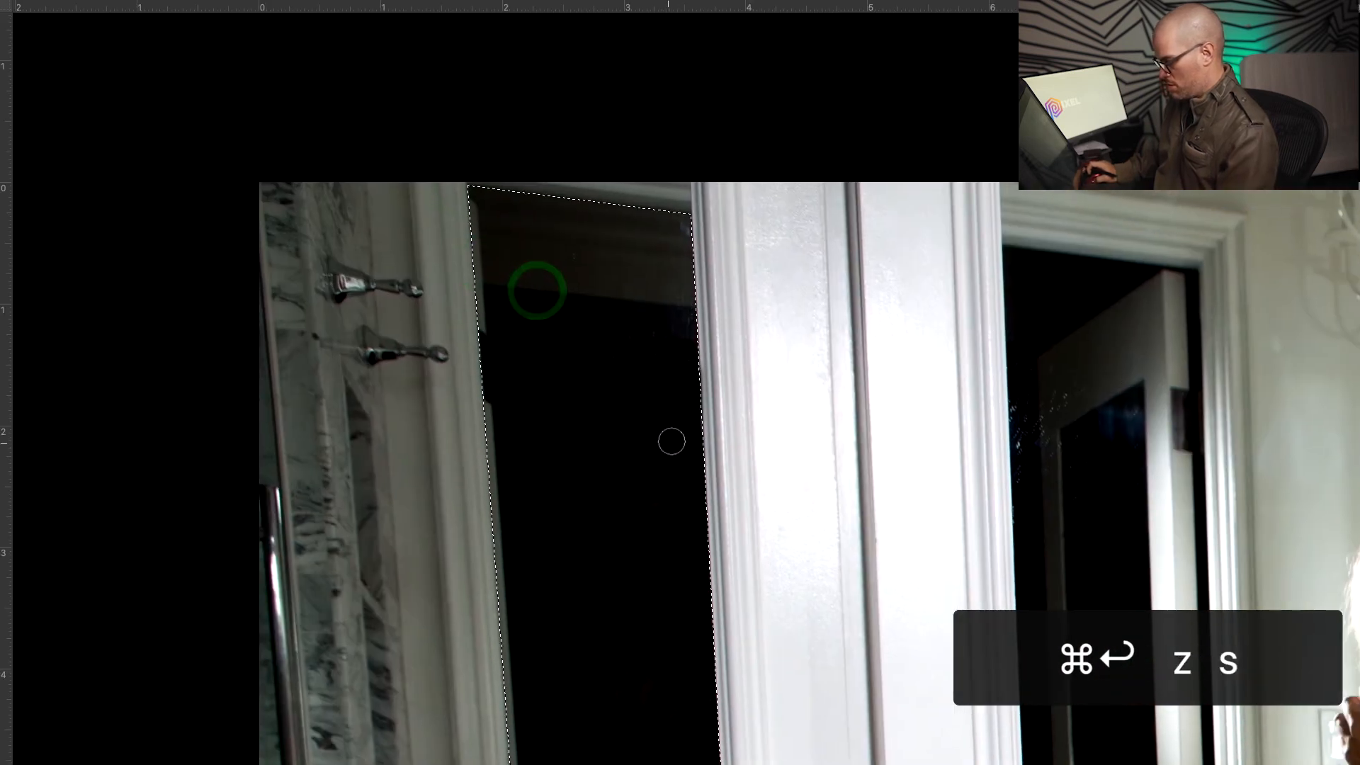
{"action": "key", "text": "s"}
{"action": "left_click_drag", "start_coordinate": [580, 456], "coordinate": [594, 464], "text": "ctrl+alt"}
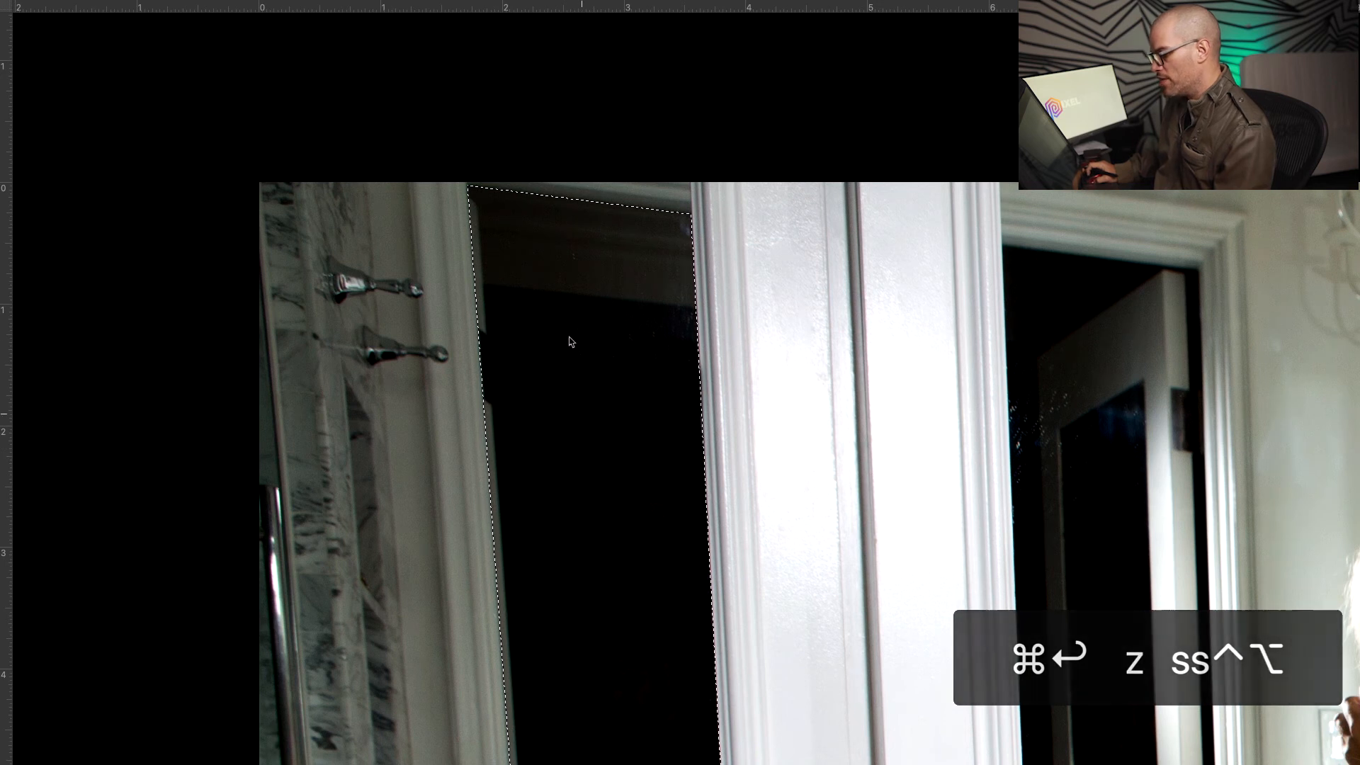
{"action": "left_click", "coordinate": [590, 485], "text": "alt"}
{"action": "left_click", "coordinate": [669, 343]}
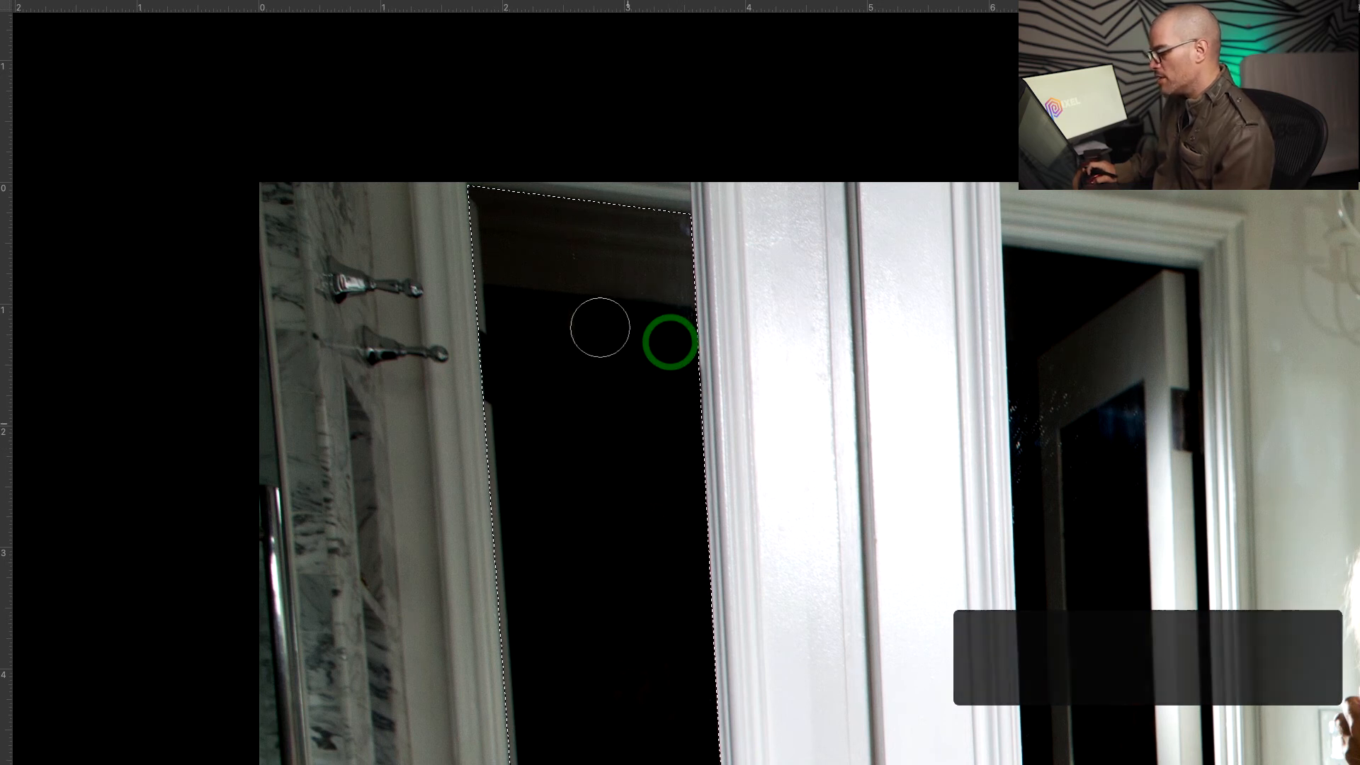
{"action": "left_click_drag", "start_coordinate": [610, 337], "coordinate": [597, 204]}
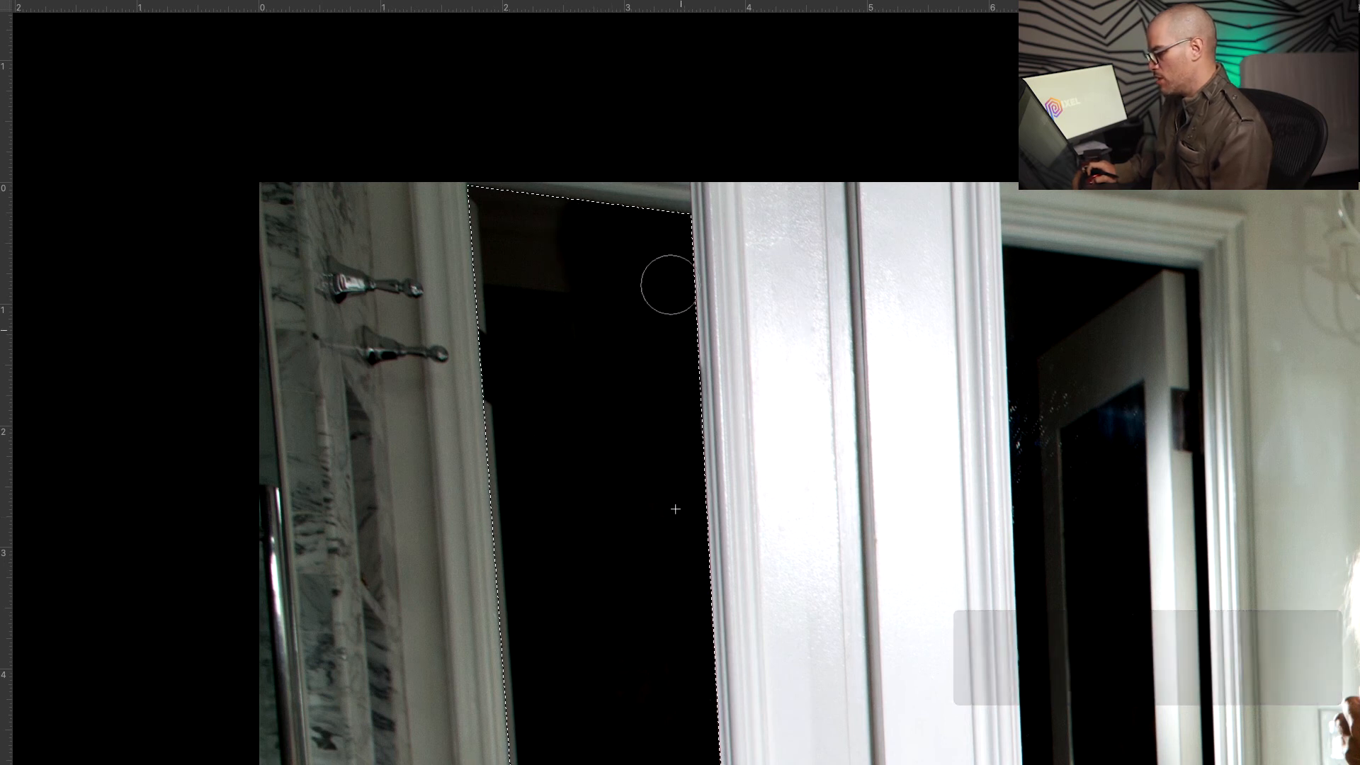
Blacken the reflected doorway's top-left corner and left edge
{"action": "left_click", "coordinate": [616, 415], "text": "alt"}
{"action": "mouse_move", "coordinate": [558, 267]}
{"action": "left_mouse_down"}
{"action": "mouse_move", "coordinate": [522, 219]}
{"action": "mouse_move", "coordinate": [495, 236]}
{"action": "mouse_move", "coordinate": [490, 212]}
{"action": "left_mouse_up"}
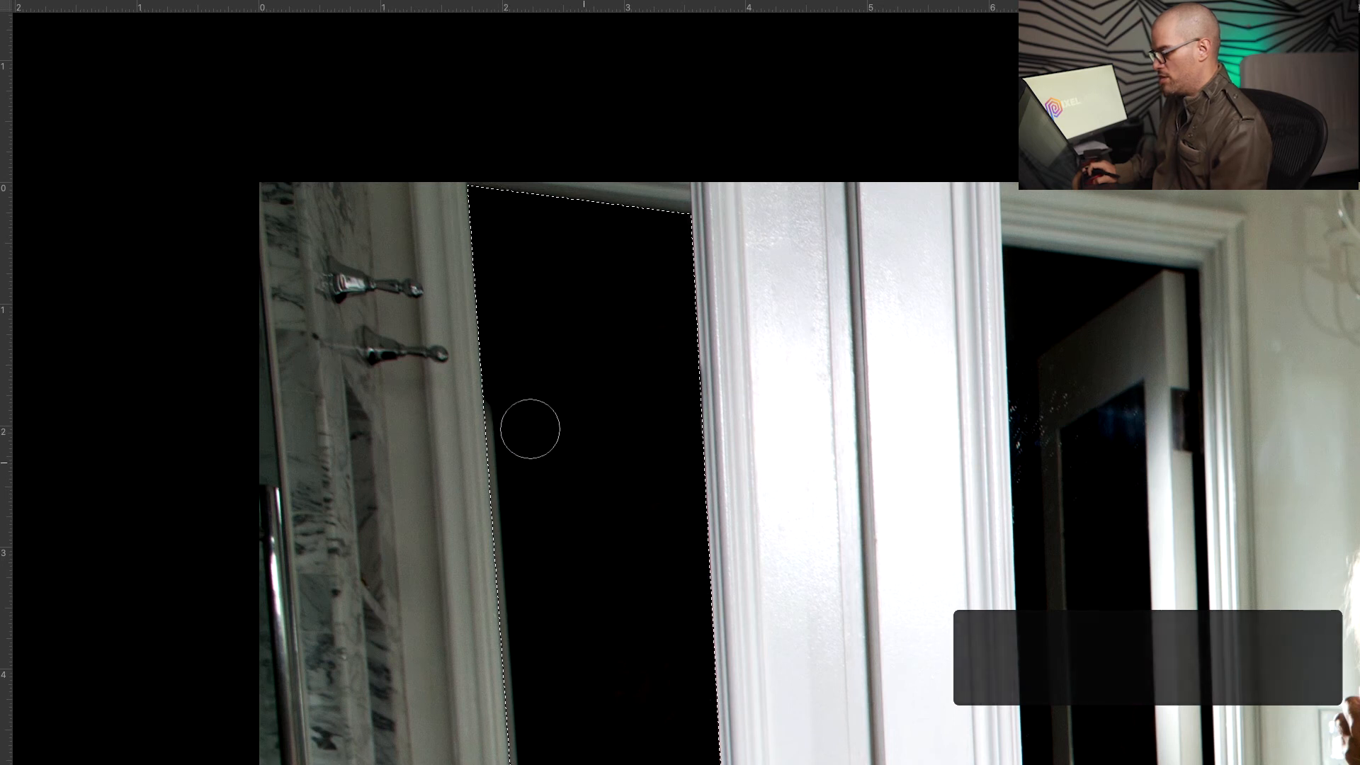
{"action": "left_click_drag", "start_coordinate": [591, 437], "coordinate": [592, 382]}
{"action": "left_click", "coordinate": [569, 285], "text": "alt"}
{"action": "mouse_move", "coordinate": [506, 314]}
{"action": "left_mouse_down"}
{"action": "mouse_move", "coordinate": [509, 525]}
{"action": "mouse_move", "coordinate": [533, 250]}
{"action": "left_mouse_up"}
Paint black over the head reflection and the remnants at the mirror's lower right
{"action": "left_click", "coordinate": [583, 332], "text": "alt"}
{"action": "left_click_drag", "start_coordinate": [570, 420], "coordinate": [567, 501]}
{"action": "mouse_move", "coordinate": [553, 436]}
{"action": "left_mouse_down"}
{"action": "mouse_move", "coordinate": [573, 540]}
{"action": "mouse_move", "coordinate": [605, 596]}
{"action": "mouse_move", "coordinate": [622, 523]}
{"action": "mouse_move", "coordinate": [693, 635]}
{"action": "mouse_move", "coordinate": [682, 483]}
{"action": "mouse_move", "coordinate": [734, 625]}
{"action": "mouse_move", "coordinate": [720, 523]}
{"action": "left_mouse_up"}
{"action": "left_click", "coordinate": [580, 431], "text": "alt"}
{"action": "left_click", "coordinate": [650, 473], "text": "alt"}
{"action": "mouse_move", "coordinate": [709, 574]}
{"action": "left_mouse_down"}
{"action": "mouse_move", "coordinate": [740, 642]}
{"action": "mouse_move", "coordinate": [715, 458]}
{"action": "left_mouse_up"}
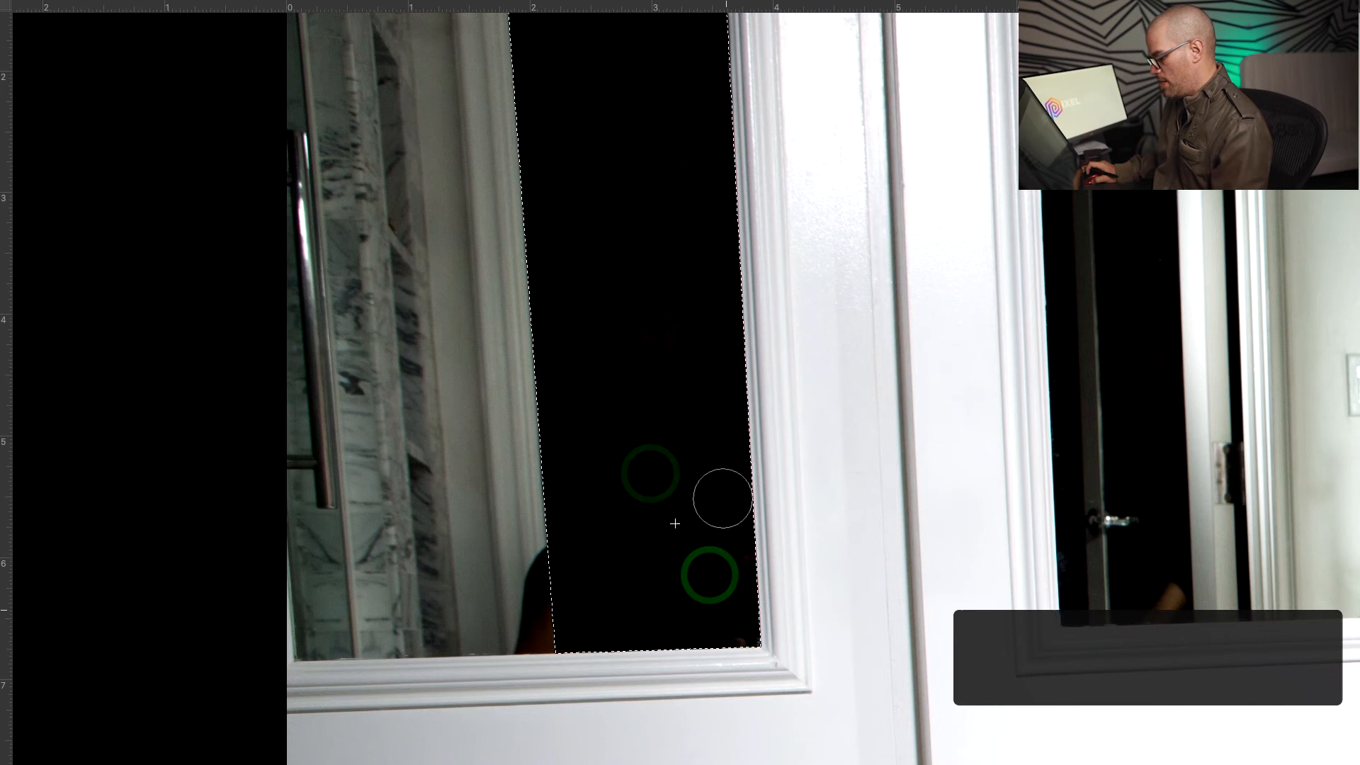
{"action": "left_click_drag", "start_coordinate": [739, 570], "coordinate": [737, 639]}
{"action": "left_click_drag", "start_coordinate": [627, 383], "coordinate": [708, 708]}
{"action": "left_click_drag", "start_coordinate": [686, 471], "coordinate": [683, 501]}
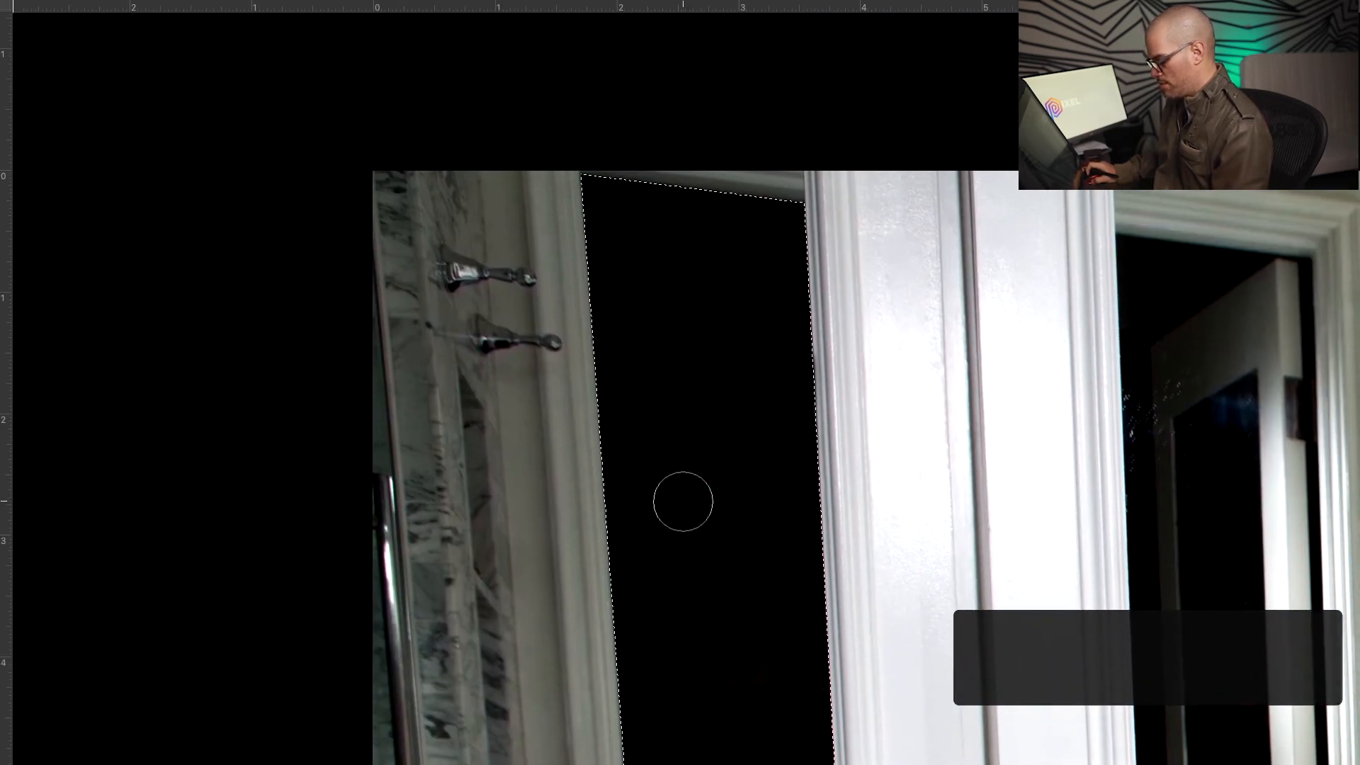
Zoom in on the leftover head reflection at the mirror's lower left
{"action": "key", "text": "z"}
{"action": "left_click_drag", "start_coordinate": [768, 488], "coordinate": [729, 512]}
{"action": "left_click_drag", "start_coordinate": [777, 583], "coordinate": [775, 514]}
{"action": "key", "text": "z"}
{"action": "left_click_drag", "start_coordinate": [810, 373], "coordinate": [707, 382]}
{"action": "left_click_drag", "start_coordinate": [733, 474], "coordinate": [762, 343]}
{"action": "left_click_drag", "start_coordinate": [695, 402], "coordinate": [745, 365]}
{"action": "left_click_drag", "start_coordinate": [650, 427], "coordinate": [705, 404]}
{"action": "key", "text": "z"}
{"action": "left_click_drag", "start_coordinate": [699, 563], "coordinate": [763, 529]}
Clone black over the head reflection's edge, undoing strokes that spilled onto the frame column
{"action": "key", "text": "s"}
{"action": "key", "text": "alt"}
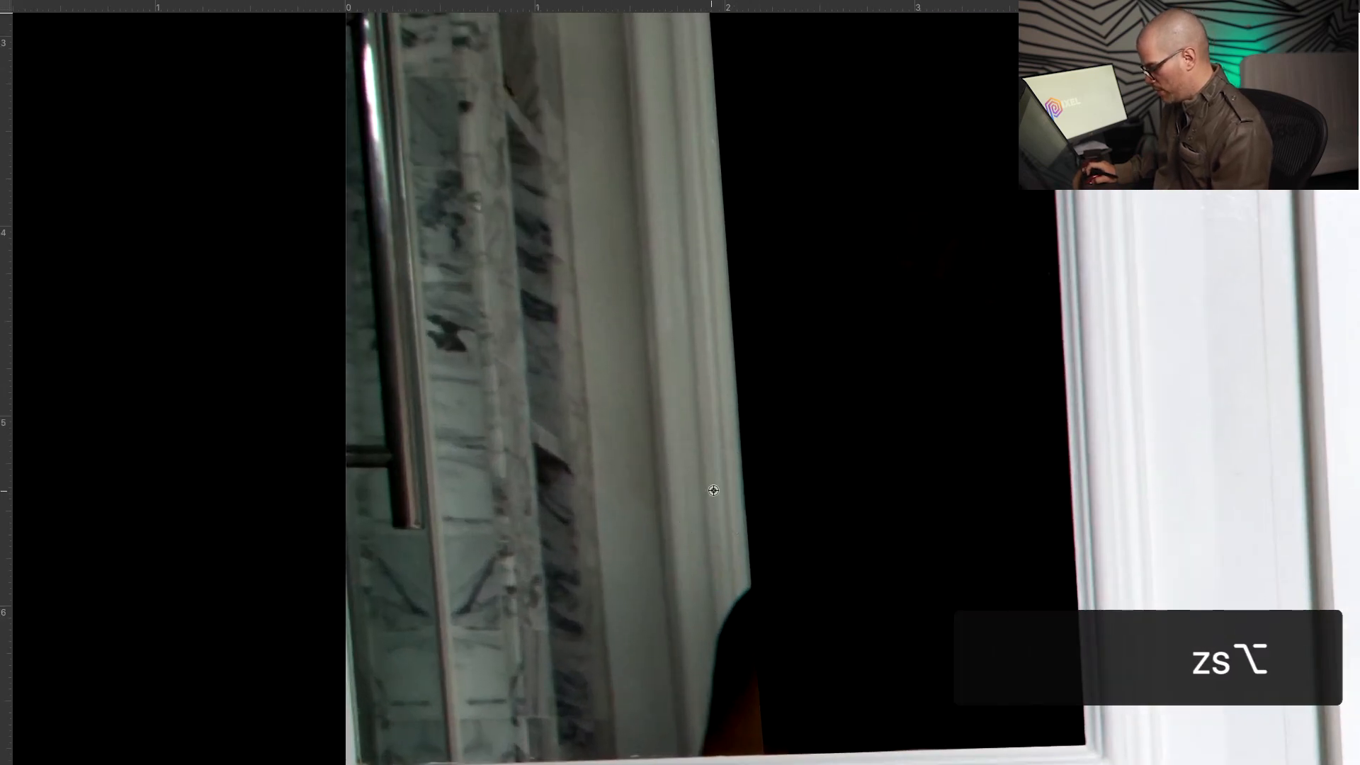
{"action": "left_click", "coordinate": [705, 493], "text": "alt"}
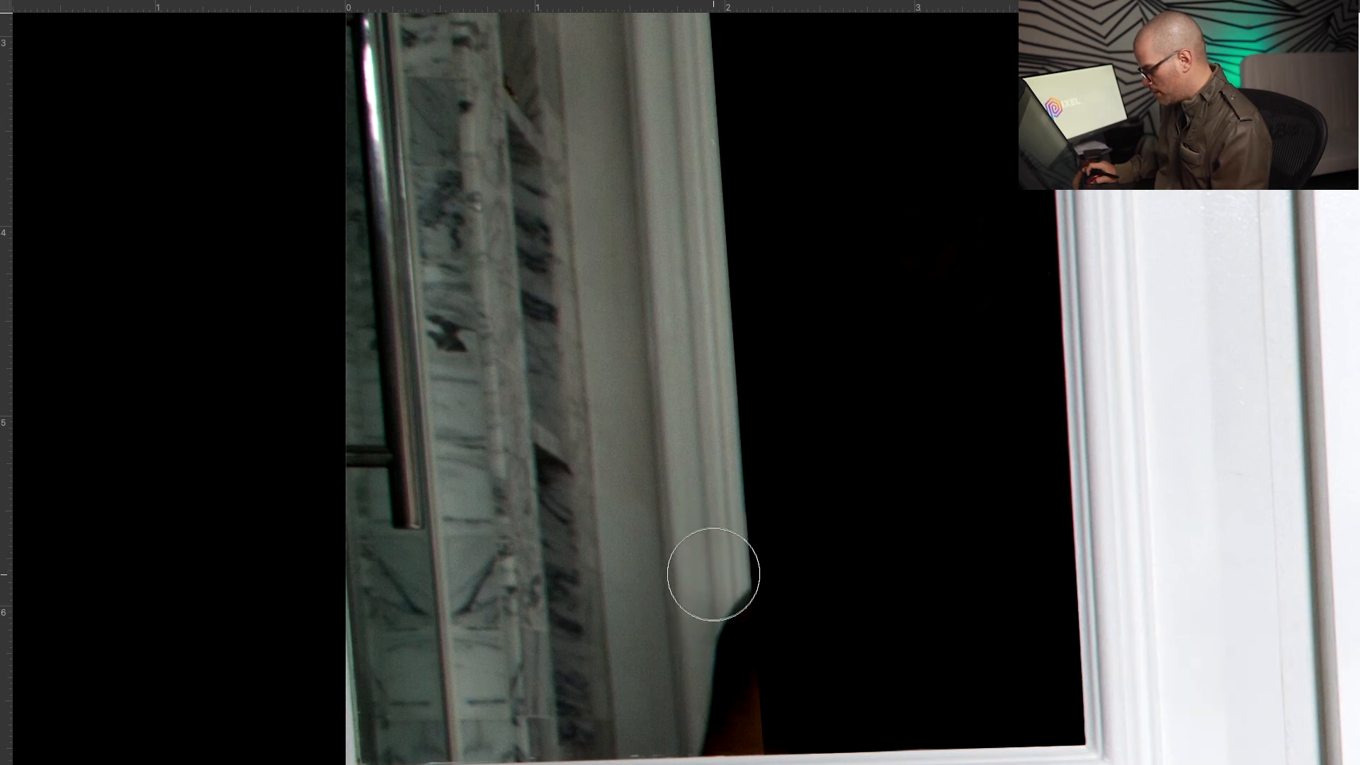
{"action": "left_click_drag", "start_coordinate": [712, 581], "coordinate": [725, 759]}
{"action": "mouse_move", "coordinate": [727, 678]}
{"action": "left_mouse_down"}
{"action": "mouse_move", "coordinate": [727, 722]}
{"action": "mouse_move", "coordinate": [735, 517]}
{"action": "left_mouse_up"}
{"action": "key", "text": "space"}
{"action": "key", "text": "super+z"}
{"action": "key", "text": "super+z"}
{"action": "key", "text": "super+z"}
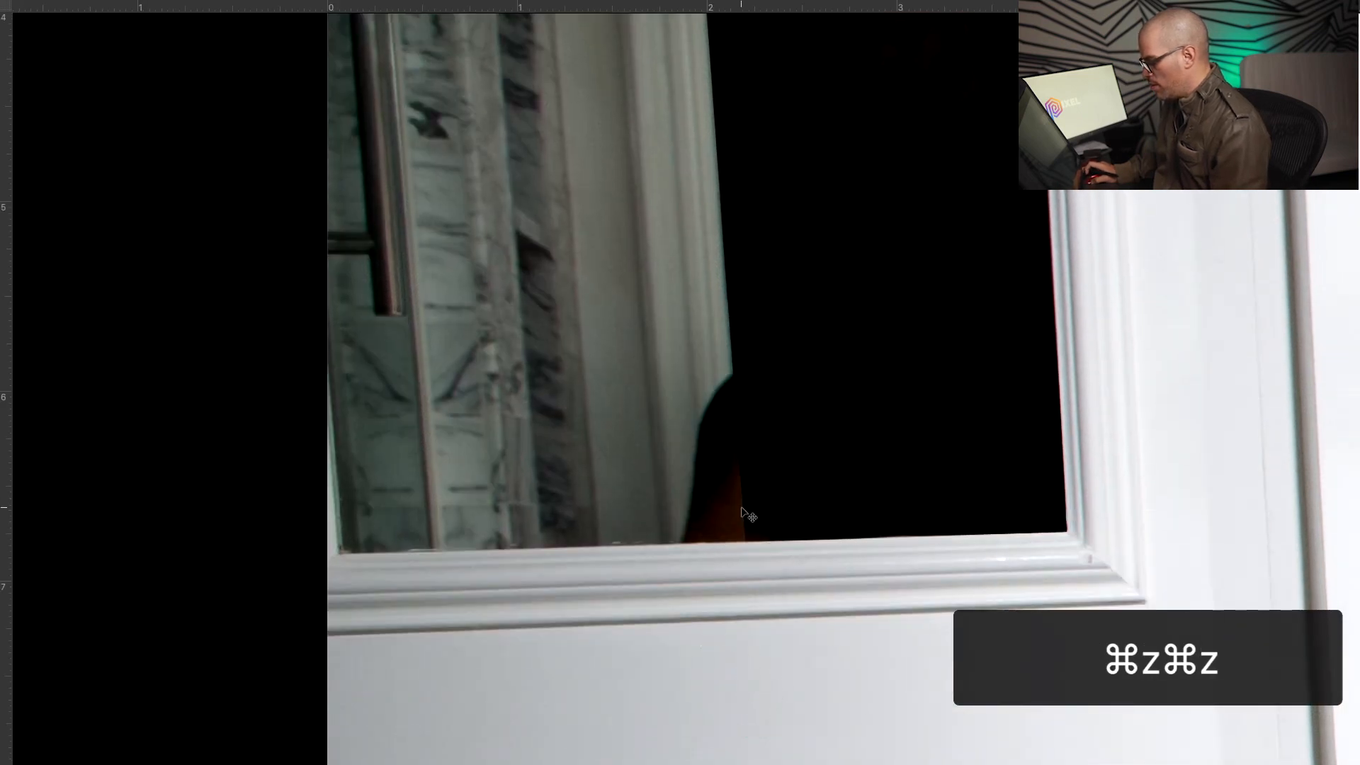
Undo one more clone stroke, deselect the mirror, and zoom out to the door
{"action": "key", "text": "super+z"}
{"action": "scroll", "coordinate": [722, 461], "scroll_direction": "up", "scroll_amount": 5}
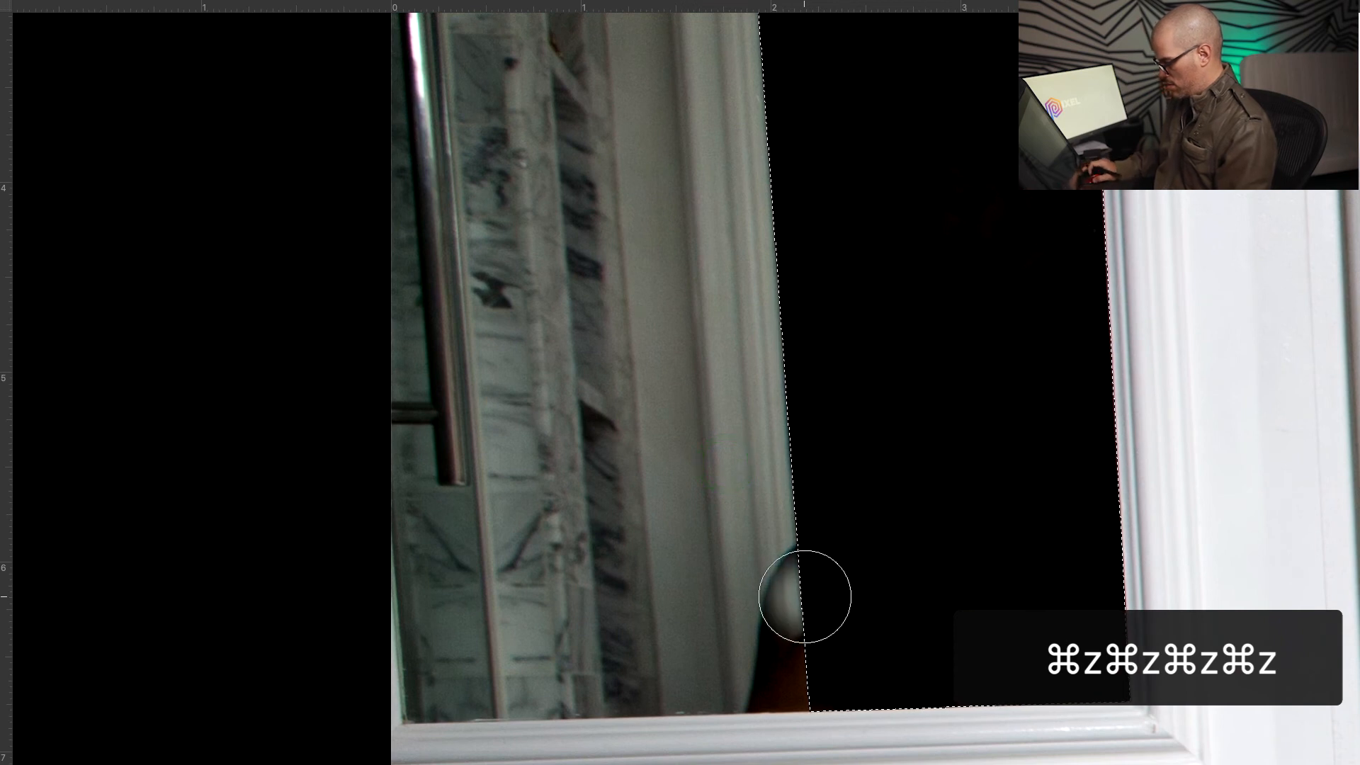
{"action": "key", "text": "super+d"}
{"action": "key", "text": "z"}
{"action": "left_click_drag", "start_coordinate": [828, 535], "coordinate": [756, 556]}
{"action": "left_click_drag", "start_coordinate": [801, 513], "coordinate": [803, 524]}
Start a new path where the door edge meets the mirror top and place a point on the sill
{"action": "key", "text": "p"}
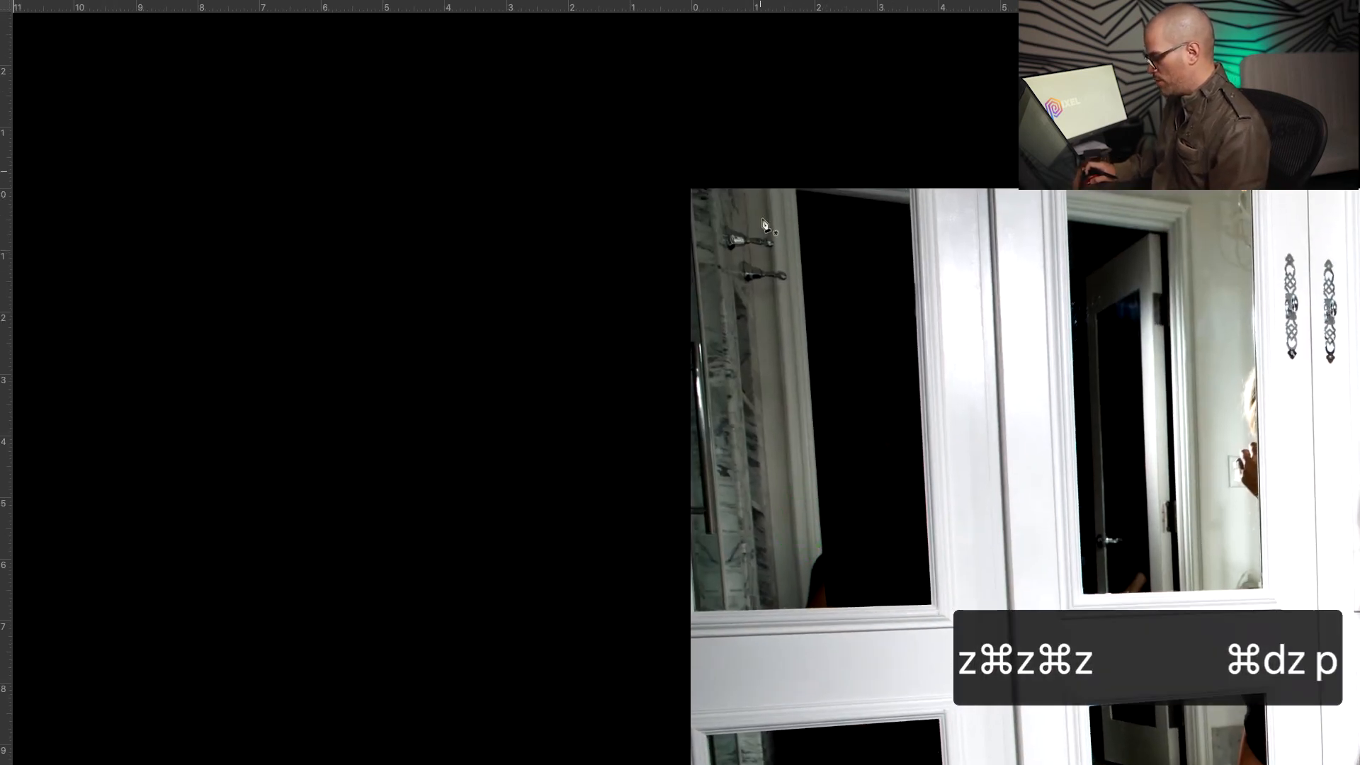
{"action": "key", "text": "z"}
{"action": "left_click_drag", "start_coordinate": [783, 182], "coordinate": [882, 309]}
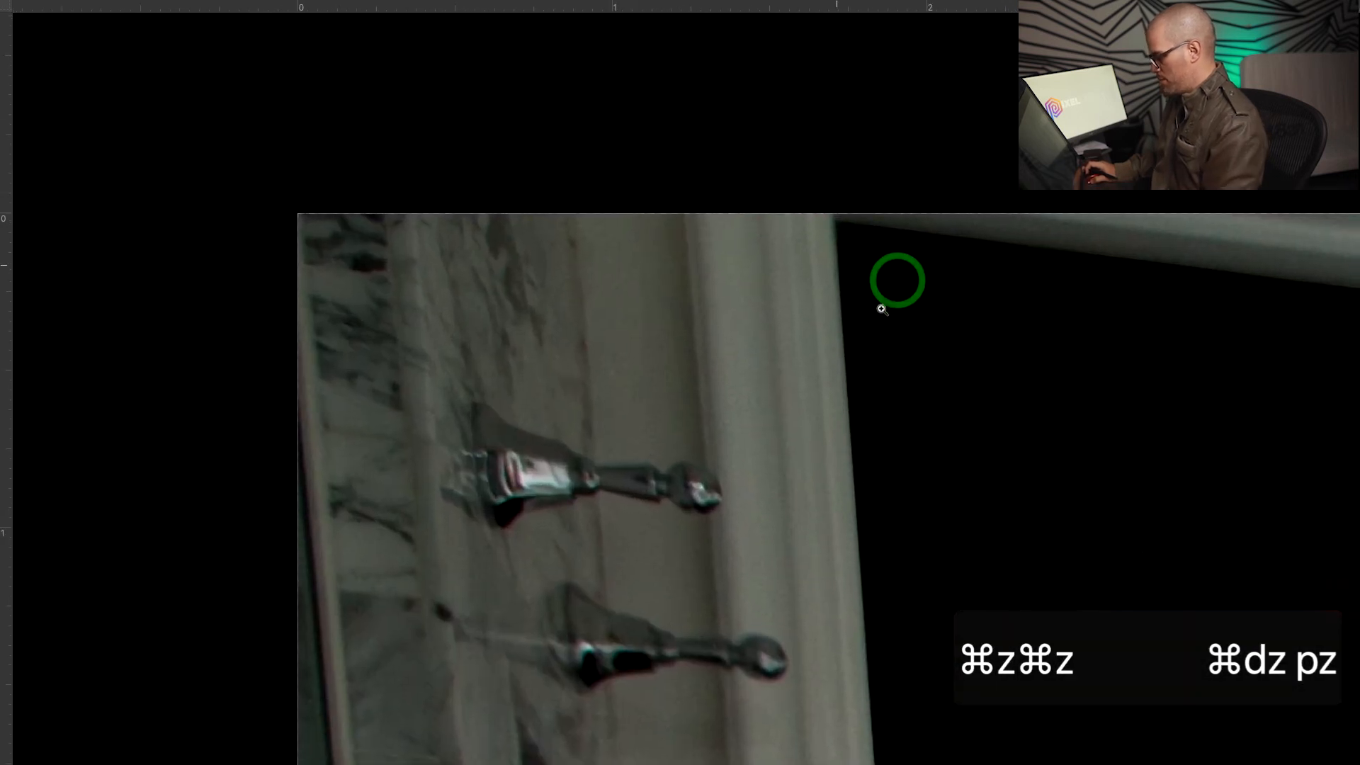
{"action": "key", "text": "p"}
{"action": "left_click", "coordinate": [834, 223]}
{"action": "key", "text": "space"}
{"action": "left_click_drag", "start_coordinate": [890, 511], "coordinate": [901, 243]}
{"action": "left_click_drag", "start_coordinate": [892, 300], "coordinate": [856, 73]}
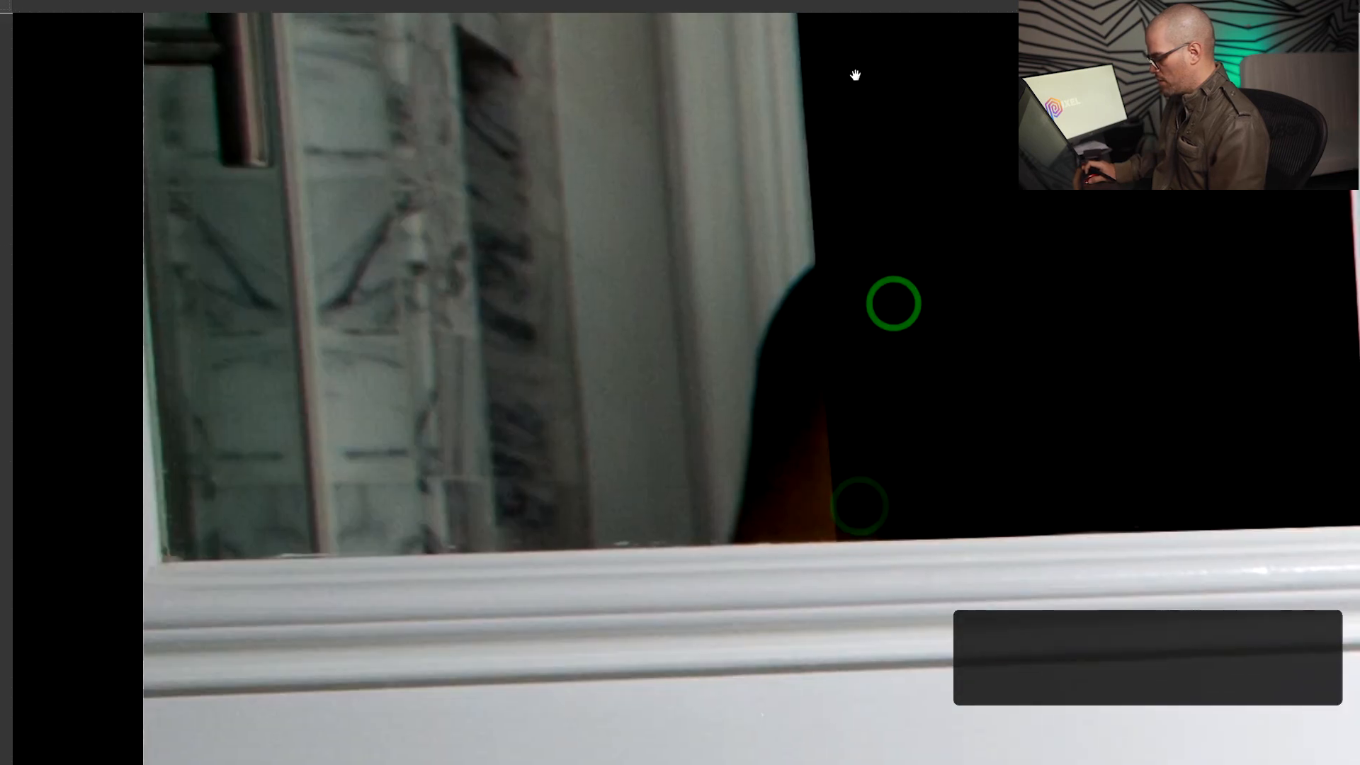
{"action": "left_click", "coordinate": [838, 544]}
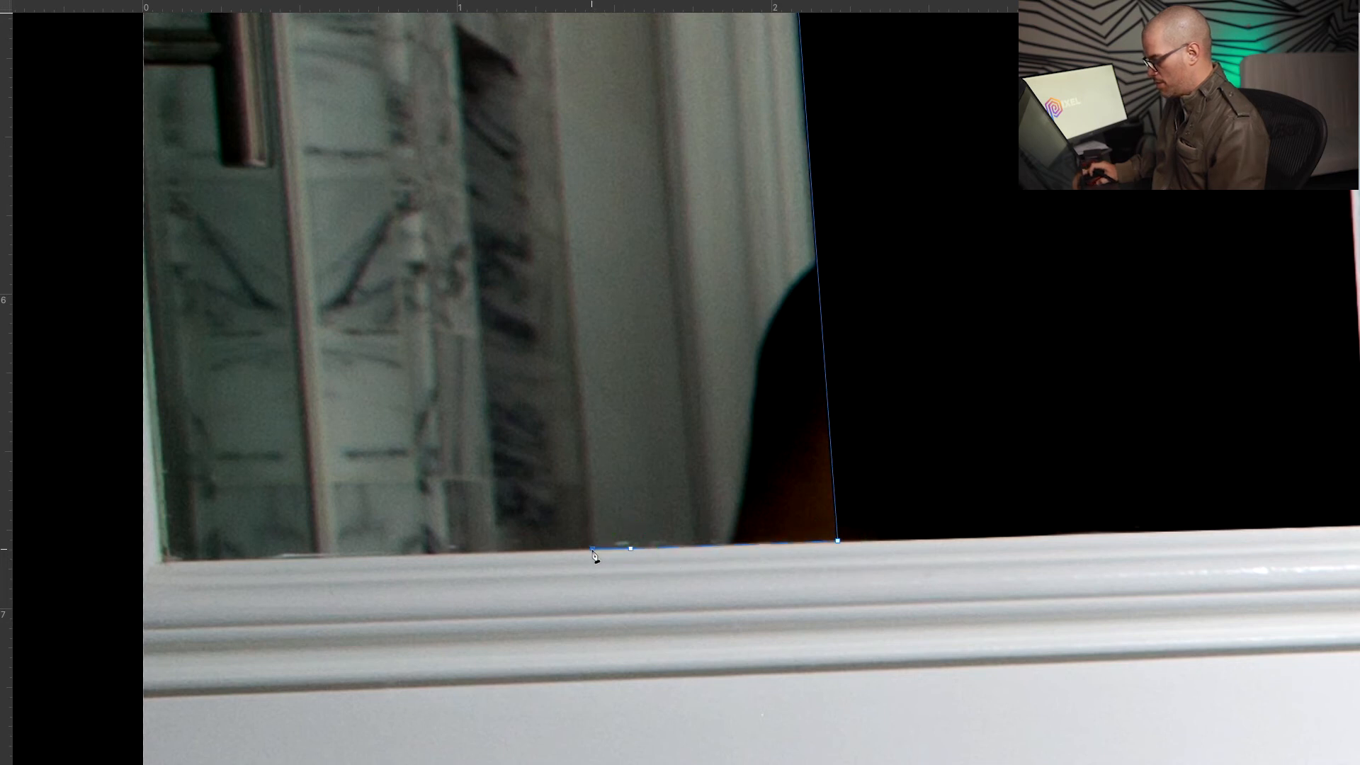
Add a path point just above the mirror's top edge
{"action": "left_click_drag", "start_coordinate": [432, 35], "coordinate": [567, 346]}
{"action": "left_click_drag", "start_coordinate": [591, 191], "coordinate": [741, 525]}
{"action": "mouse_move", "coordinate": [764, 42]}
{"action": "left_mouse_down"}
{"action": "mouse_move", "coordinate": [843, 379]}
{"action": "mouse_move", "coordinate": [855, 371]}
{"action": "left_mouse_up"}
{"action": "left_click_drag", "start_coordinate": [865, 42], "coordinate": [865, 519]}
{"action": "left_click_drag", "start_coordinate": [802, 219], "coordinate": [813, 322]}
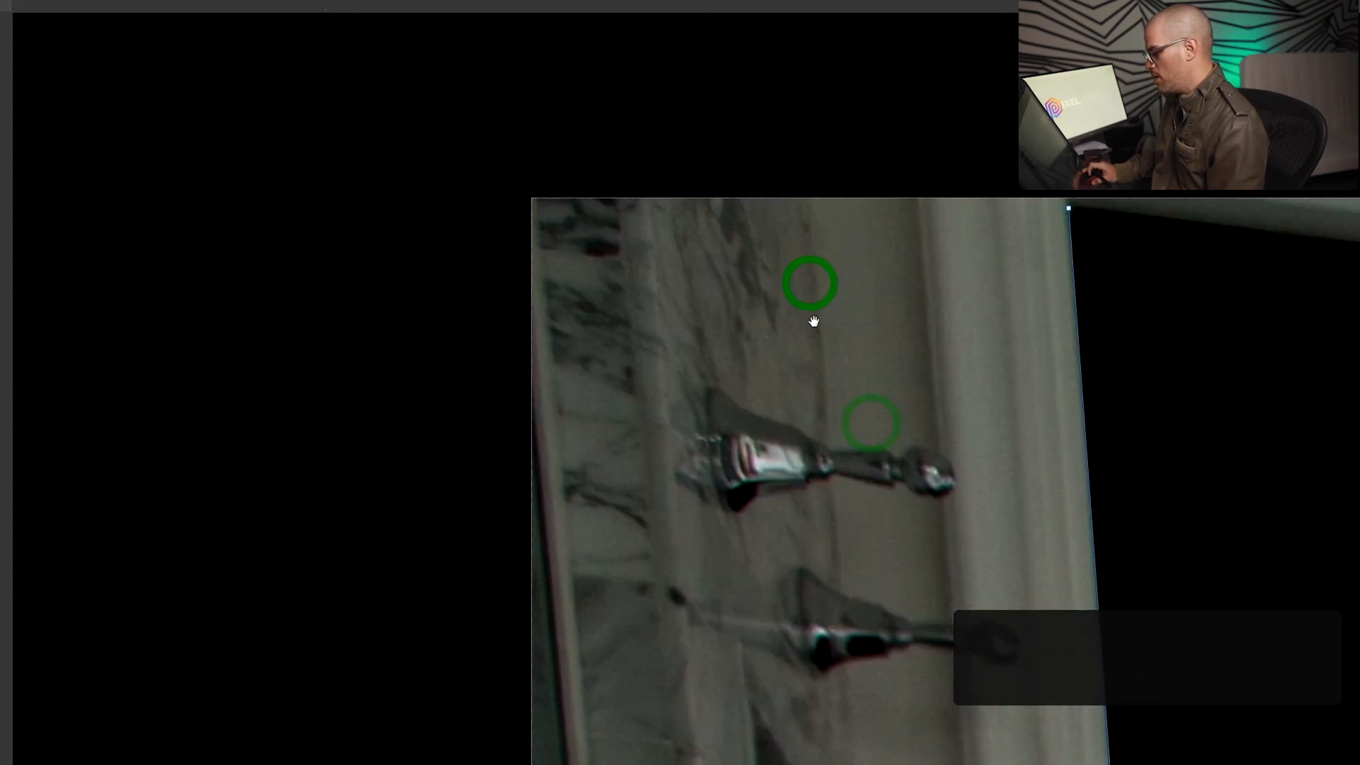
{"action": "left_click", "coordinate": [807, 190]}
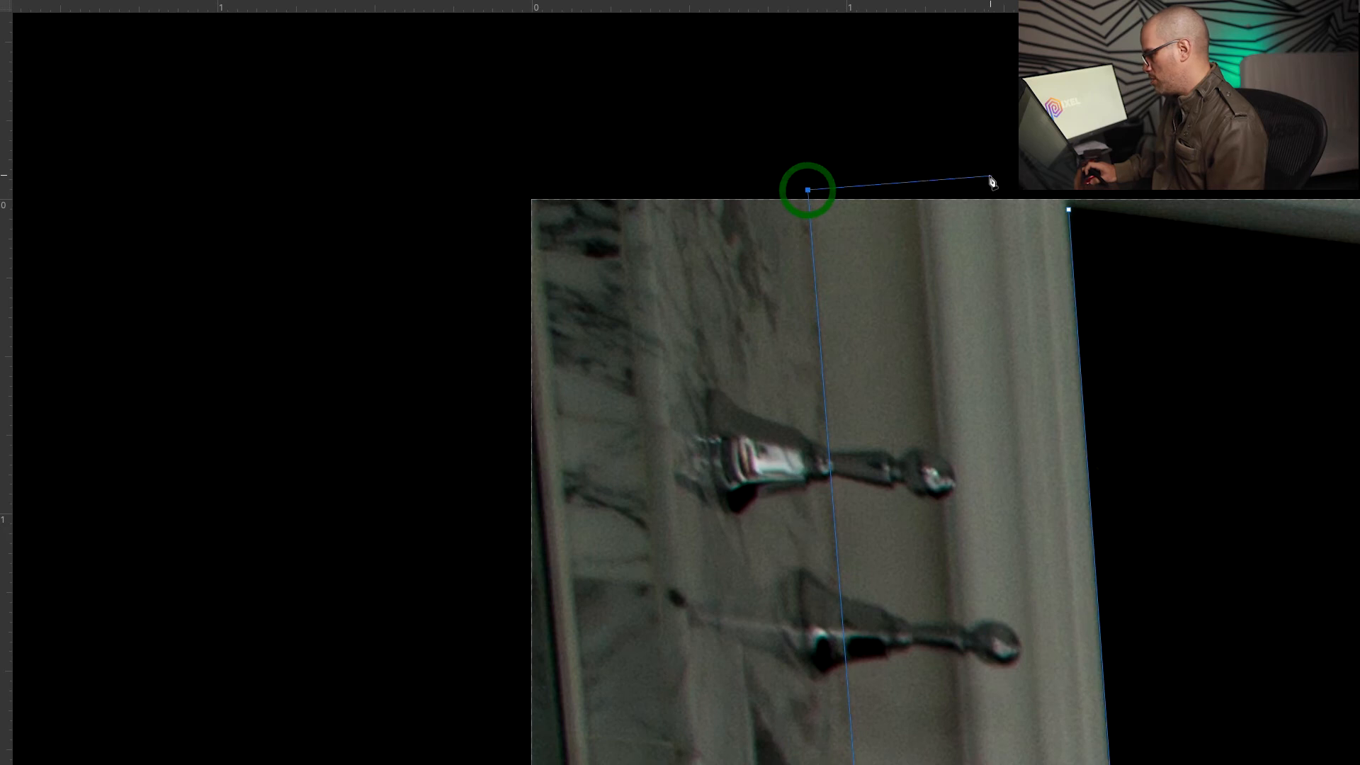
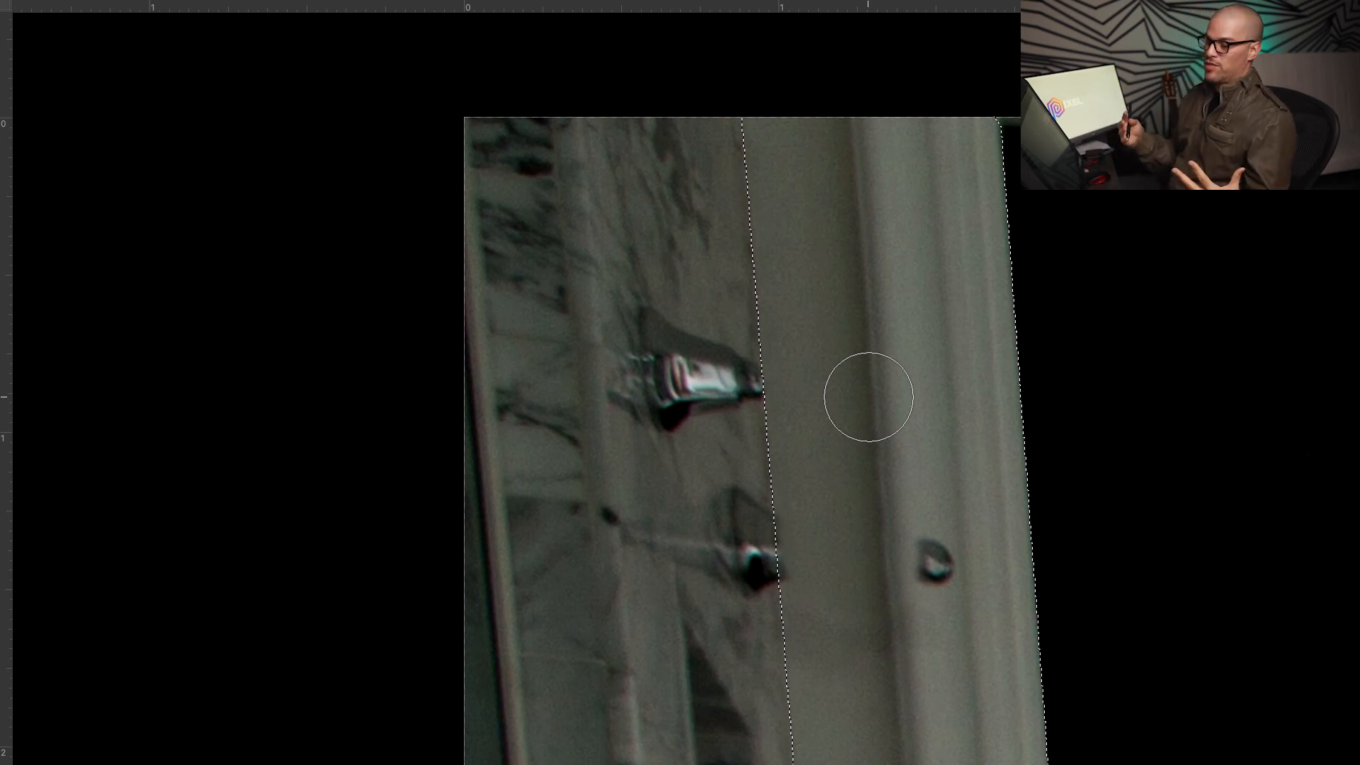
Undo a stray clone stroke and set a fresh clean source on the upper door strip
{"action": "left_click_drag", "start_coordinate": [868, 397], "coordinate": [802, 267]}
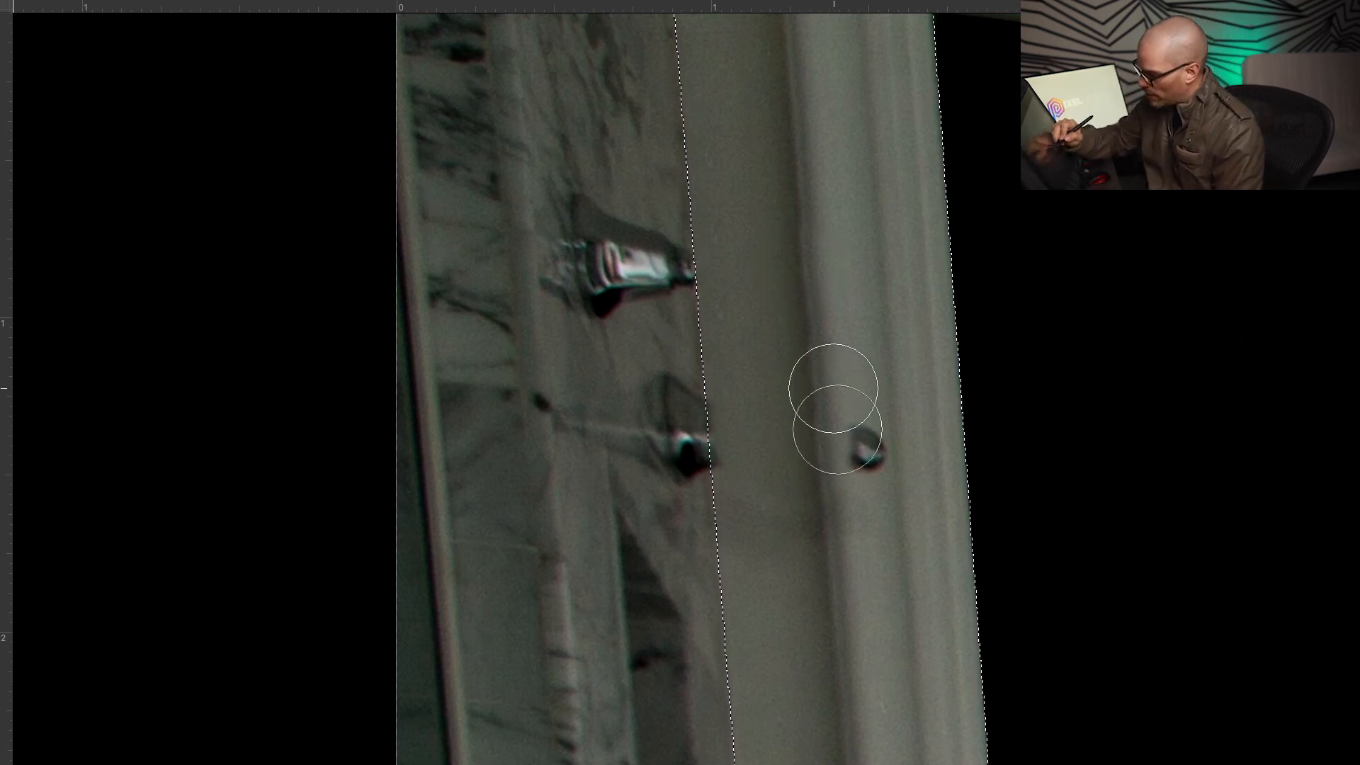
{"action": "left_click", "coordinate": [833, 388], "text": "alt"}
{"action": "key", "text": "super+z"}
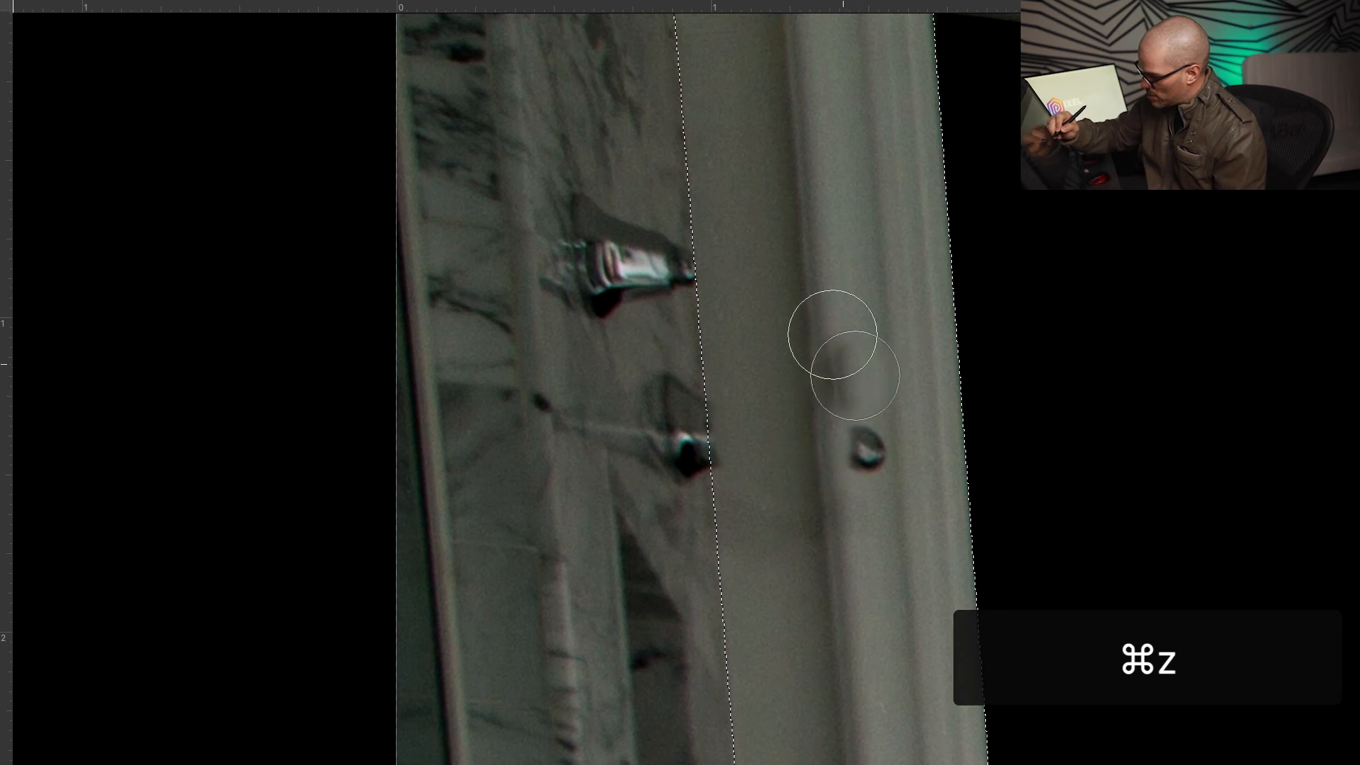
{"action": "left_click", "coordinate": [805, 266], "text": "alt"}
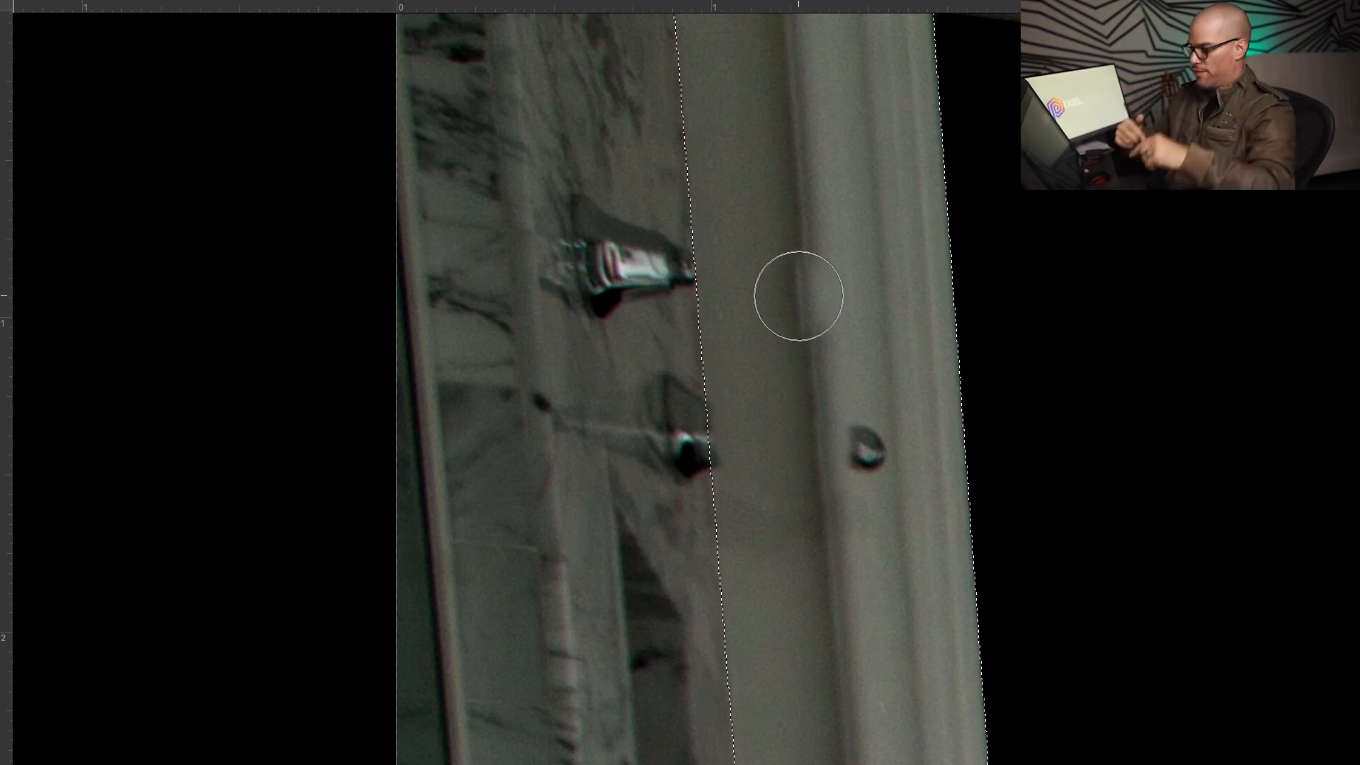
Clone clean strip texture from above over the round knob until the strip looks smooth
{"action": "key", "text": "alt"}
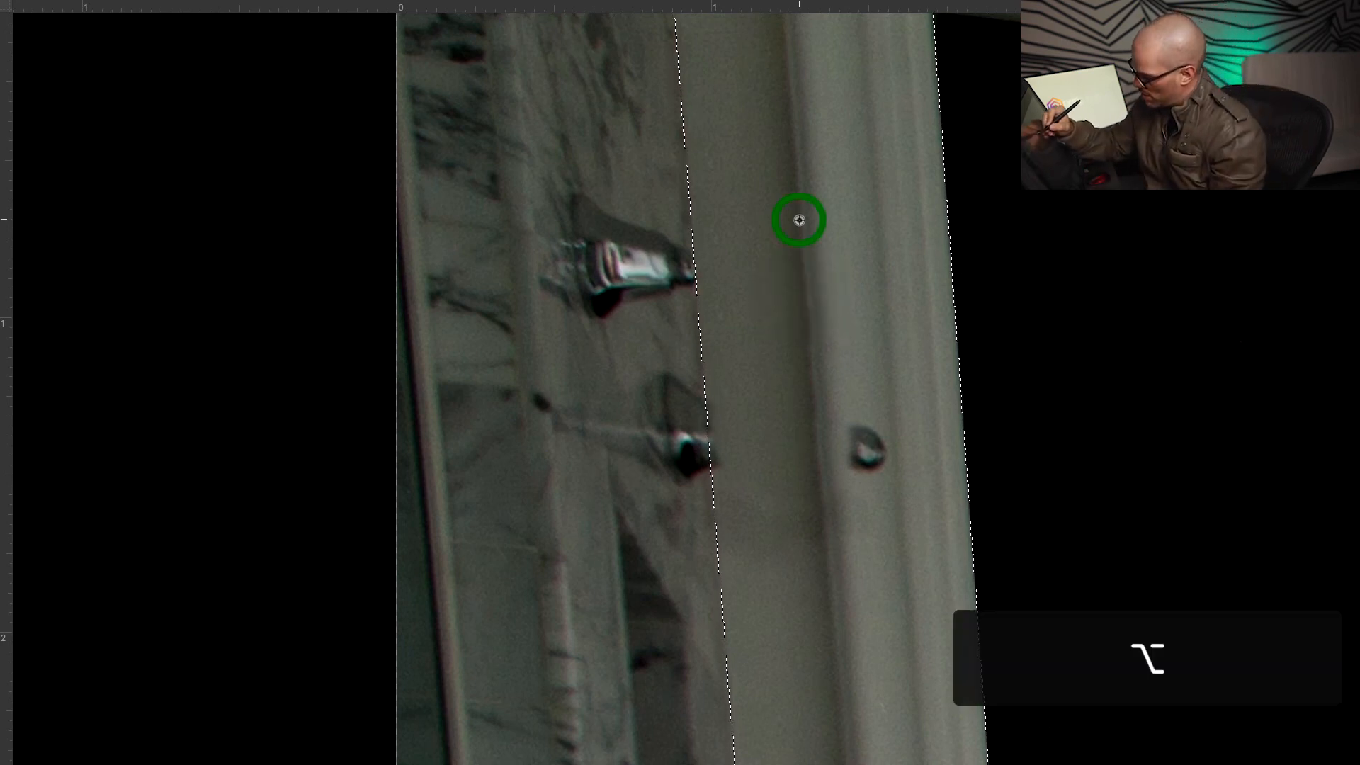
{"action": "left_click", "coordinate": [799, 220], "text": "alt"}
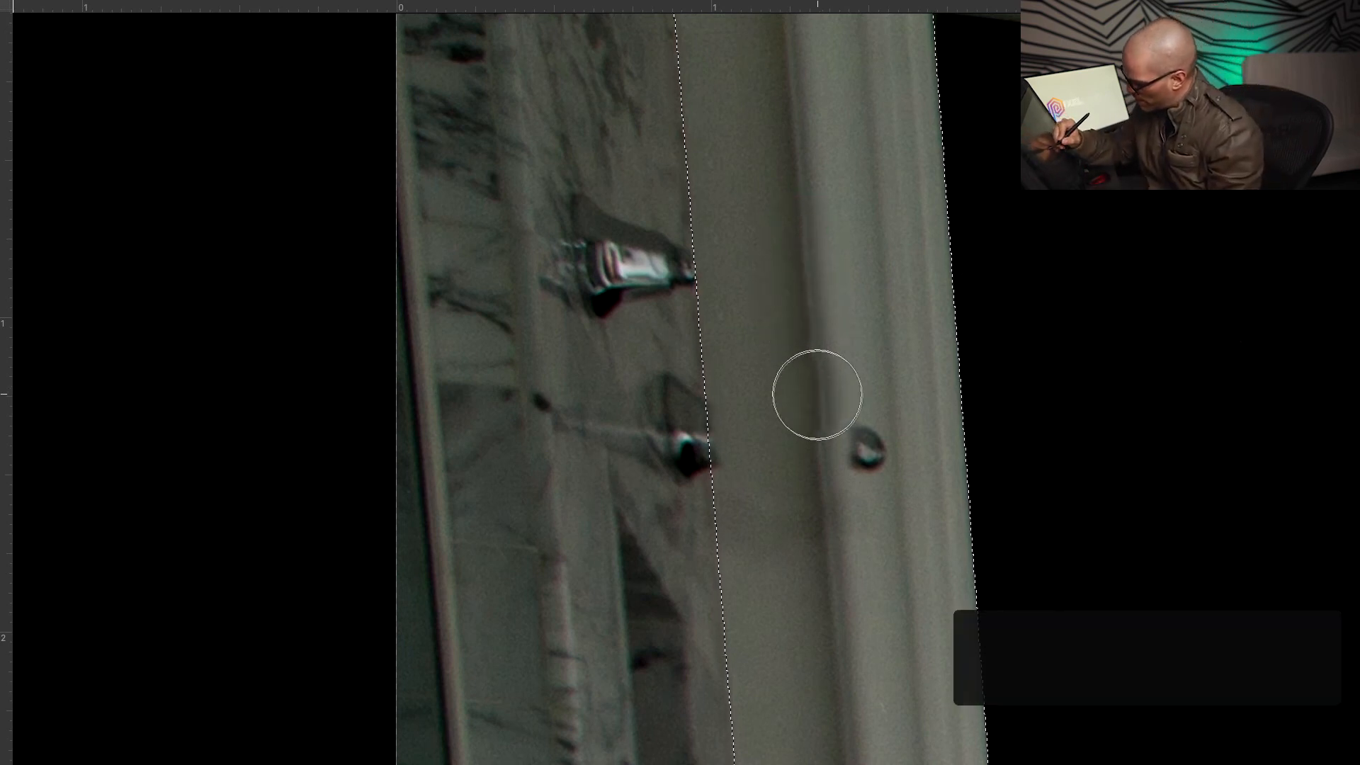
{"action": "mouse_move", "coordinate": [814, 394]}
{"action": "left_mouse_down"}
{"action": "mouse_move", "coordinate": [823, 518]}
{"action": "mouse_move", "coordinate": [824, 392]}
{"action": "mouse_move", "coordinate": [835, 531]}
{"action": "left_mouse_up"}
{"action": "left_click_drag", "start_coordinate": [853, 365], "coordinate": [868, 528]}
{"action": "left_click_drag", "start_coordinate": [860, 277], "coordinate": [876, 528]}
{"action": "mouse_move", "coordinate": [791, 288]}
{"action": "left_mouse_down"}
{"action": "mouse_move", "coordinate": [792, 519]}
{"action": "mouse_move", "coordinate": [769, 492]}
{"action": "mouse_move", "coordinate": [776, 614]}
{"action": "left_mouse_up"}
Deselect, zoom onto the door edge, and patch a mark with clean strip texture below
{"action": "key", "text": "super+minus"}
{"action": "key", "text": "super+minus"}
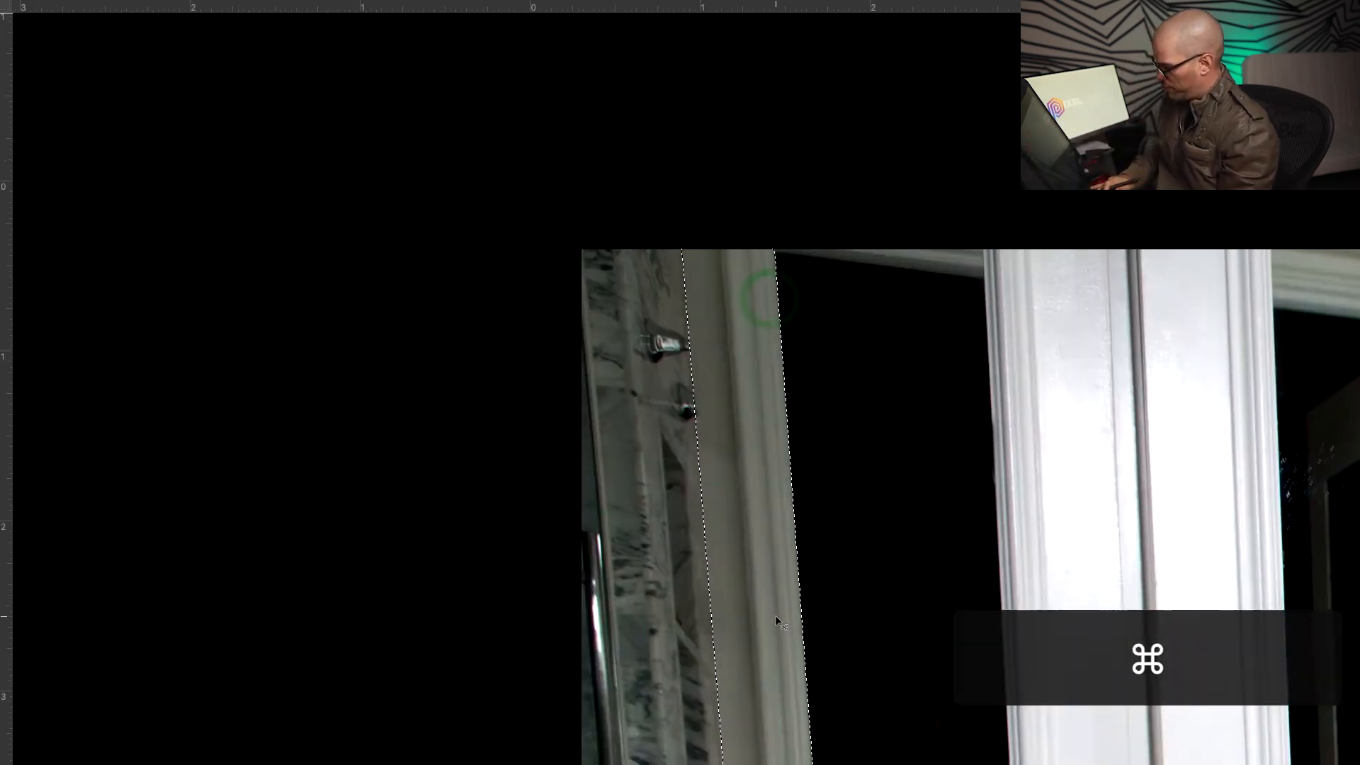
{"action": "key", "text": "super+minus"}
{"action": "key", "text": "super+d"}
{"action": "key", "text": "z"}
{"action": "left_click_drag", "start_coordinate": [769, 484], "coordinate": [795, 437]}
{"action": "key", "text": "j"}
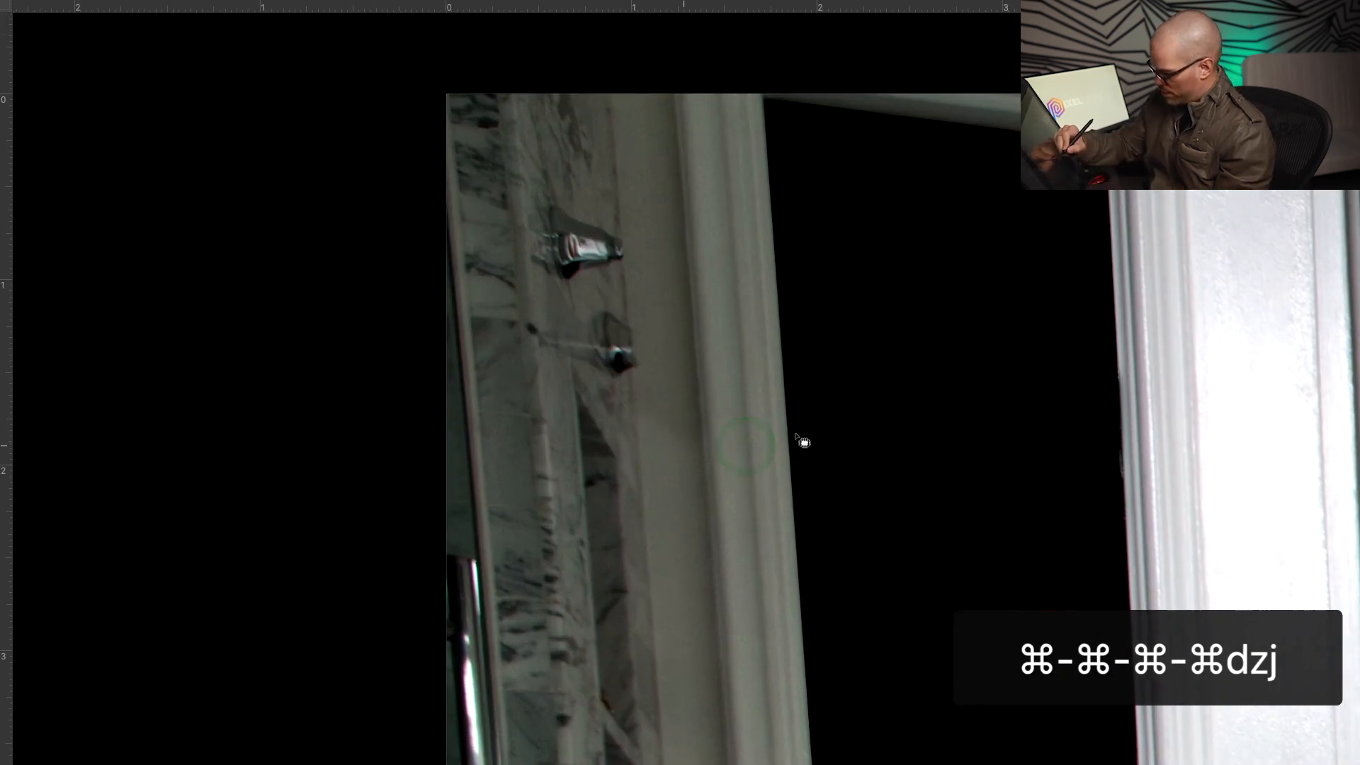
{"action": "mouse_move", "coordinate": [695, 476]}
{"action": "left_mouse_down"}
{"action": "mouse_move", "coordinate": [698, 425]}
{"action": "mouse_move", "coordinate": [659, 401]}
{"action": "mouse_move", "coordinate": [688, 526]}
{"action": "left_mouse_up"}
{"action": "left_click_drag", "start_coordinate": [677, 446], "coordinate": [683, 561]}
{"action": "left_click", "coordinate": [686, 568]}
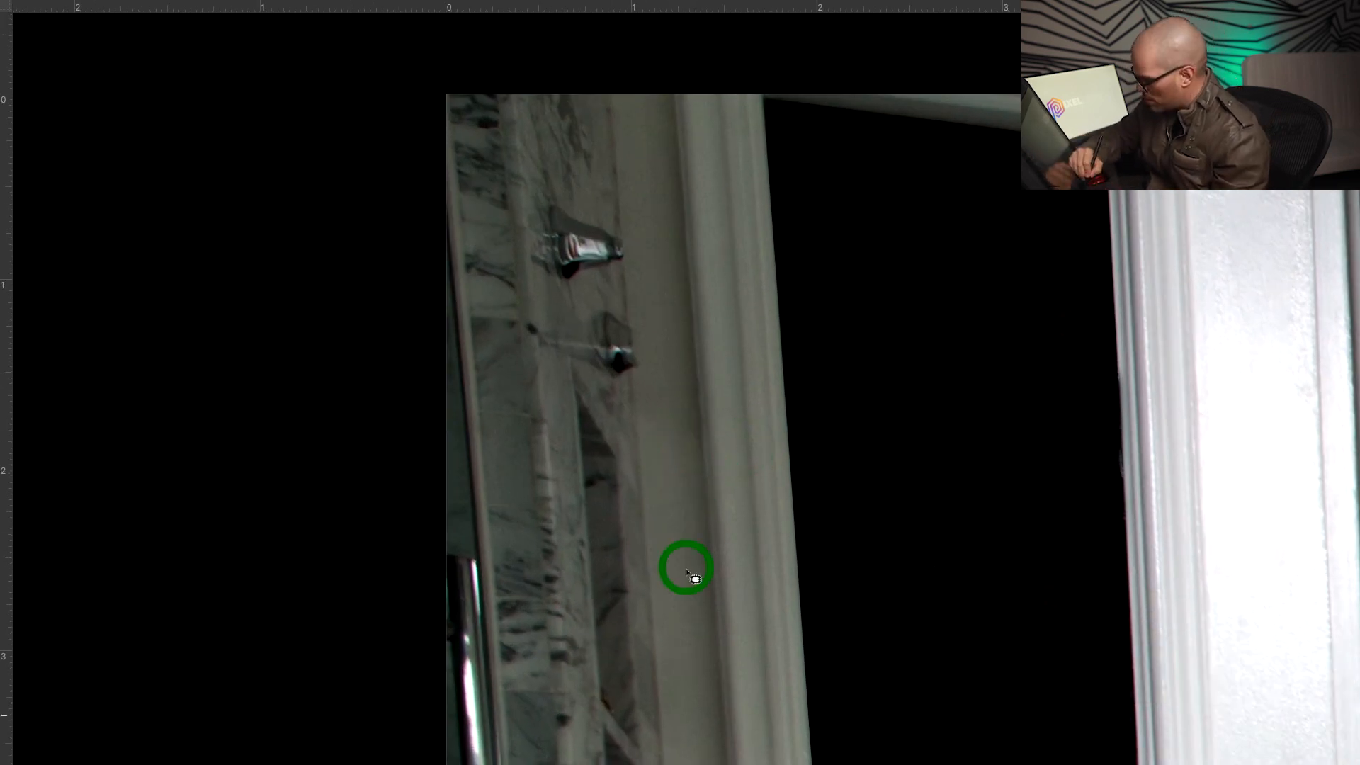
Remove the door latches with Content-Aware Fill
{"action": "left_click_drag", "start_coordinate": [762, 431], "coordinate": [882, 516]}
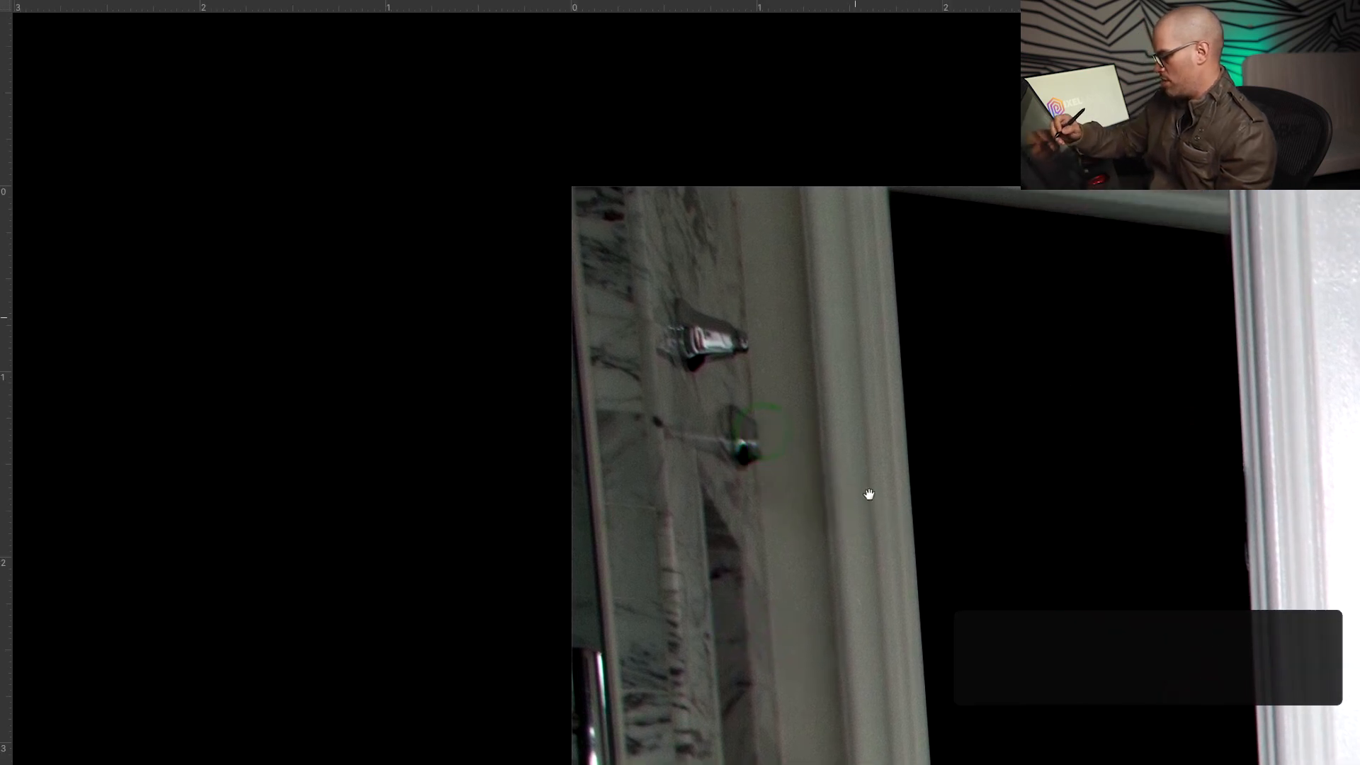
{"action": "mouse_move", "coordinate": [708, 388]}
{"action": "left_mouse_down"}
{"action": "mouse_move", "coordinate": [740, 370]}
{"action": "mouse_move", "coordinate": [740, 319]}
{"action": "mouse_move", "coordinate": [694, 385]}
{"action": "mouse_move", "coordinate": [730, 405]}
{"action": "mouse_move", "coordinate": [664, 443]}
{"action": "mouse_move", "coordinate": [741, 481]}
{"action": "mouse_move", "coordinate": [766, 464]}
{"action": "mouse_move", "coordinate": [756, 418]}
{"action": "mouse_move", "coordinate": [730, 405]}
{"action": "left_mouse_up"}
{"action": "key", "text": "shift+BackSpace"}
{"action": "key", "text": "Return"}
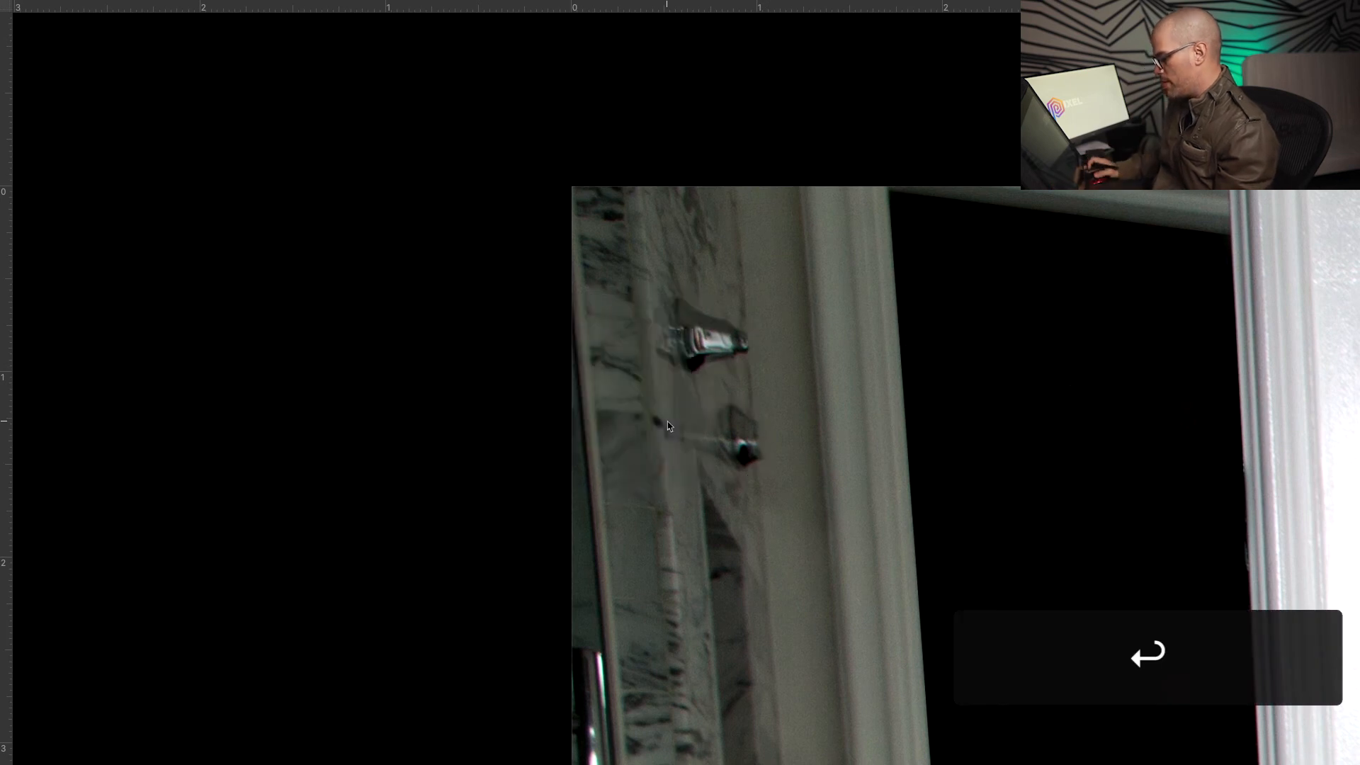
{"action": "left_click", "coordinate": [796, 411]}
Patch another mark on the door strip using clean texture from above
{"action": "key", "text": "z"}
{"action": "mouse_move", "coordinate": [844, 404]}
{"action": "left_mouse_down"}
{"action": "mouse_move", "coordinate": [795, 414]}
{"action": "mouse_move", "coordinate": [854, 420]}
{"action": "left_mouse_up"}
{"action": "key", "text": "j"}
{"action": "left_click", "coordinate": [892, 413]}
{"action": "left_click", "coordinate": [895, 466]}
{"action": "mouse_move", "coordinate": [892, 327]}
{"action": "left_mouse_down"}
{"action": "mouse_move", "coordinate": [881, 297]}
{"action": "mouse_move", "coordinate": [890, 377]}
{"action": "mouse_move", "coordinate": [881, 341]}
{"action": "mouse_move", "coordinate": [841, 352]}
{"action": "mouse_move", "coordinate": [837, 399]}
{"action": "mouse_move", "coordinate": [861, 382]}
{"action": "mouse_move", "coordinate": [829, 311]}
{"action": "mouse_move", "coordinate": [809, 340]}
{"action": "left_mouse_up"}
{"action": "mouse_move", "coordinate": [832, 325]}
{"action": "left_mouse_down"}
{"action": "mouse_move", "coordinate": [816, 306]}
{"action": "mouse_move", "coordinate": [831, 324]}
{"action": "left_mouse_up"}
Patch the remaining small blemishes higher and lower on the strip with nearby clean texture
{"action": "mouse_move", "coordinate": [835, 319]}
{"action": "left_mouse_down"}
{"action": "mouse_move", "coordinate": [837, 286]}
{"action": "mouse_move", "coordinate": [850, 292]}
{"action": "mouse_move", "coordinate": [845, 320]}
{"action": "left_mouse_up"}
{"action": "left_click_drag", "start_coordinate": [845, 324], "coordinate": [843, 276]}
{"action": "left_click", "coordinate": [853, 356]}
{"action": "left_click_drag", "start_coordinate": [852, 370], "coordinate": [847, 389]}
{"action": "mouse_move", "coordinate": [846, 301]}
{"action": "left_mouse_down"}
{"action": "mouse_move", "coordinate": [824, 299]}
{"action": "mouse_move", "coordinate": [845, 312]}
{"action": "left_mouse_up"}
{"action": "left_click_drag", "start_coordinate": [839, 306], "coordinate": [853, 372]}
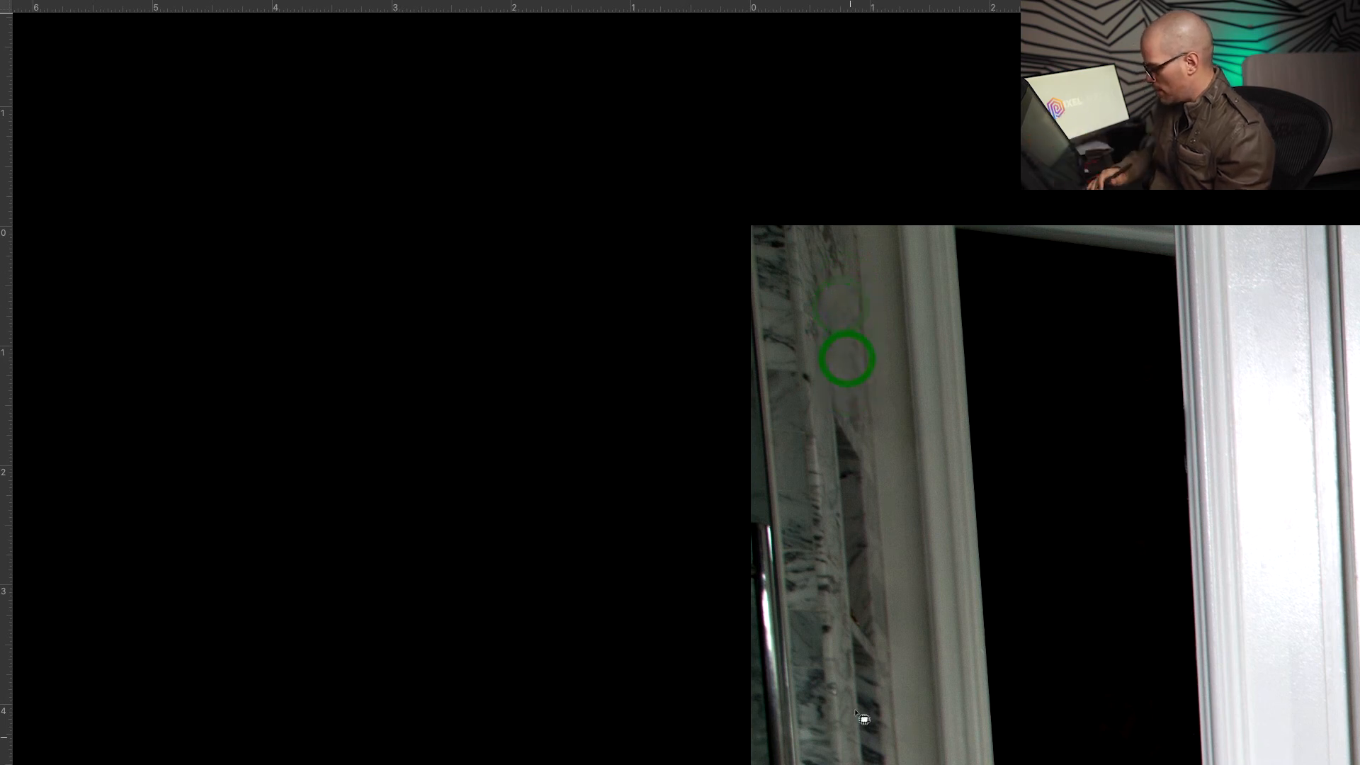
{"action": "key", "text": "super+0"}
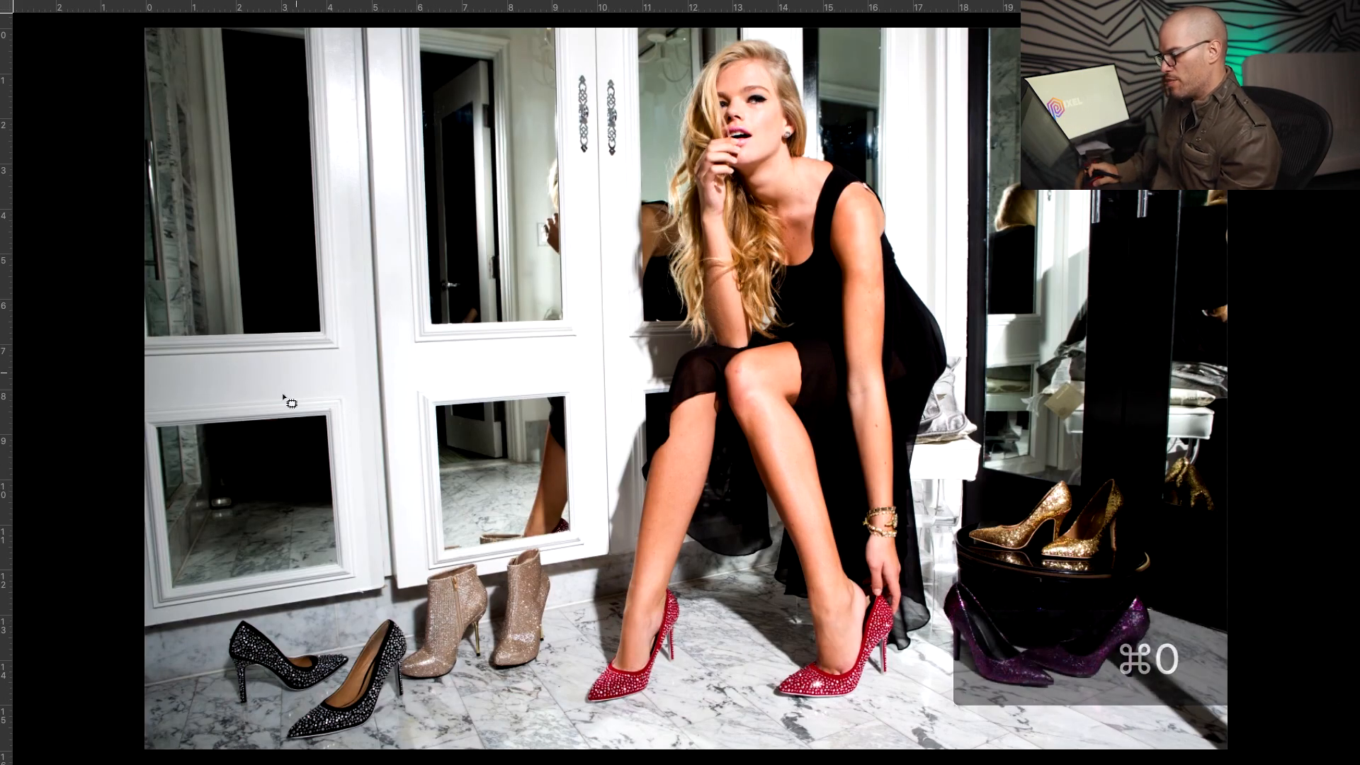
Zoom onto the upper middle mirror and turn a four-point Pen outline of it into a selection
{"action": "left_click", "coordinate": [296, 371]}
{"action": "key", "text": "z"}
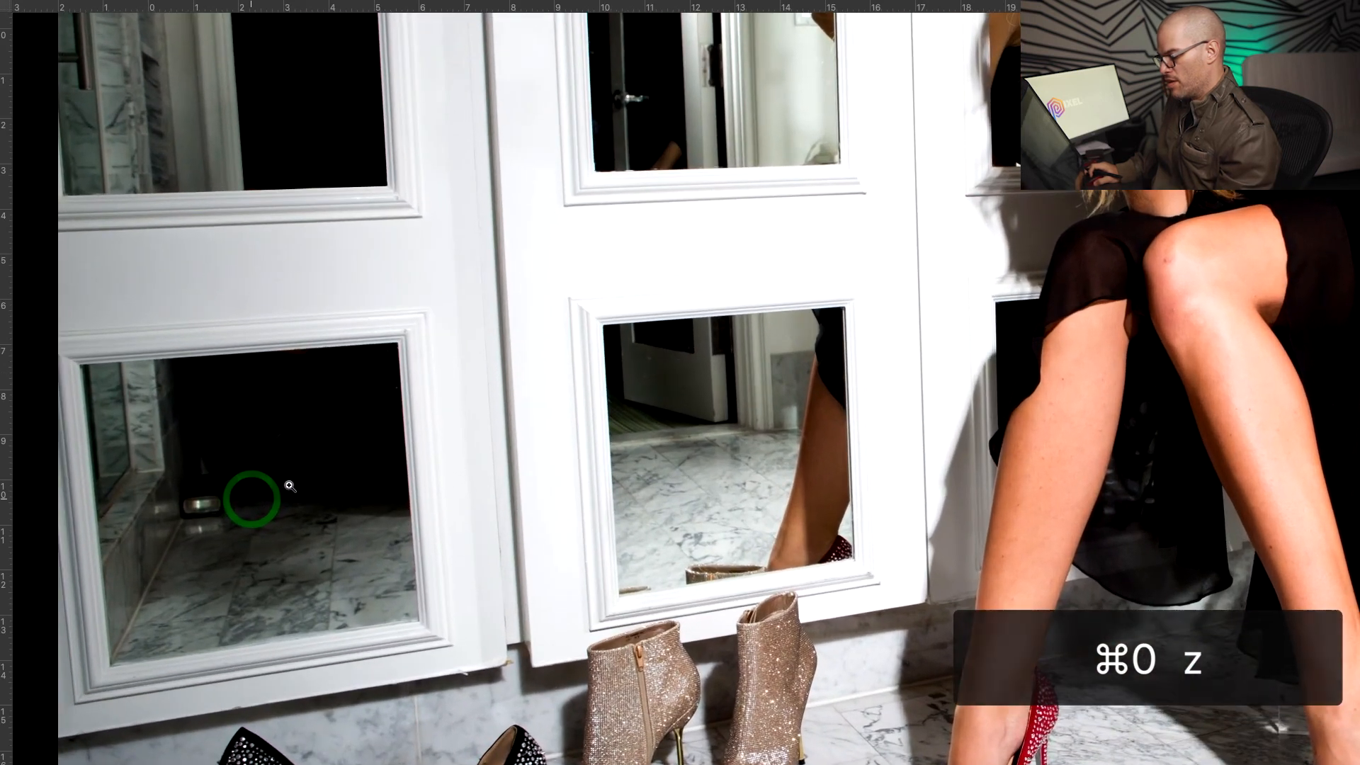
{"action": "key", "text": "space"}
{"action": "left_click_drag", "start_coordinate": [397, 360], "coordinate": [296, 611]}
{"action": "left_click_drag", "start_coordinate": [458, 427], "coordinate": [449, 595]}
{"action": "left_click_drag", "start_coordinate": [554, 472], "coordinate": [592, 567]}
{"action": "key", "text": "p"}
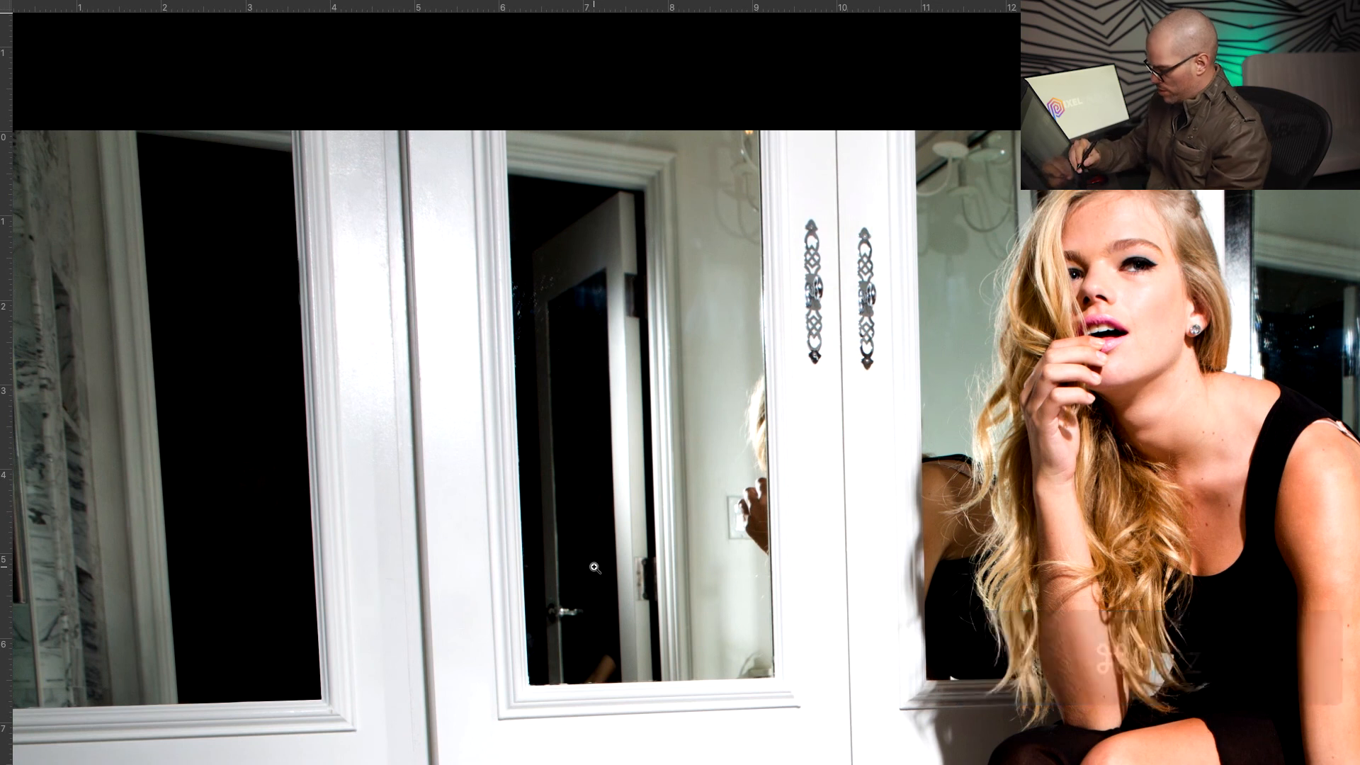
{"action": "left_click", "coordinate": [661, 681]}
{"action": "left_click", "coordinate": [643, 191]}
{"action": "left_click", "coordinate": [509, 173]}
{"action": "left_click", "coordinate": [530, 684]}
{"action": "key", "text": "super+Return"}
Clone dark tones over the reflected doorway, door strip and handle inside the mirror
{"action": "key", "text": "s"}
{"action": "left_click", "coordinate": [216, 249], "text": "alt"}
{"action": "left_click_drag", "start_coordinate": [549, 242], "coordinate": [617, 346]}
{"action": "left_click", "coordinate": [261, 349], "text": "alt"}
{"action": "left_click_drag", "start_coordinate": [623, 290], "coordinate": [629, 348]}
{"action": "left_click", "coordinate": [219, 352], "text": "alt"}
{"action": "left_click_drag", "start_coordinate": [626, 231], "coordinate": [582, 241]}
{"action": "left_click", "coordinate": [261, 285], "text": "alt"}
{"action": "left_click_drag", "start_coordinate": [533, 407], "coordinate": [567, 610]}
Black out the leftover crescent, white door reflection, reflected arm and last bright spots
{"action": "left_click", "coordinate": [567, 282], "text": "alt"}
{"action": "left_click", "coordinate": [563, 273], "text": "alt"}
{"action": "left_click_drag", "start_coordinate": [612, 369], "coordinate": [628, 555]}
{"action": "left_click", "coordinate": [601, 331], "text": "alt"}
{"action": "mouse_move", "coordinate": [634, 479]}
{"action": "left_mouse_down"}
{"action": "mouse_move", "coordinate": [640, 550]}
{"action": "mouse_move", "coordinate": [640, 482]}
{"action": "left_mouse_up"}
{"action": "left_click", "coordinate": [585, 401], "text": "alt"}
{"action": "left_click", "coordinate": [575, 297], "text": "alt"}
{"action": "left_click_drag", "start_coordinate": [616, 358], "coordinate": [622, 350]}
{"action": "mouse_move", "coordinate": [632, 552]}
{"action": "left_mouse_down"}
{"action": "mouse_move", "coordinate": [743, 430]}
{"action": "mouse_move", "coordinate": [745, 479]}
{"action": "mouse_move", "coordinate": [706, 543]}
{"action": "left_mouse_up"}
{"action": "left_click", "coordinate": [698, 446], "text": "alt"}
{"action": "mouse_move", "coordinate": [670, 544]}
{"action": "left_mouse_down"}
{"action": "mouse_move", "coordinate": [674, 559]}
{"action": "mouse_move", "coordinate": [756, 555]}
{"action": "left_mouse_up"}
{"action": "left_click", "coordinate": [700, 381], "text": "alt"}
Fit the photo on screen, deselect the mirror, and leave full-screen view
{"action": "key", "text": "super+0"}
{"action": "key", "text": "super+d"}
{"action": "key", "text": "z"}
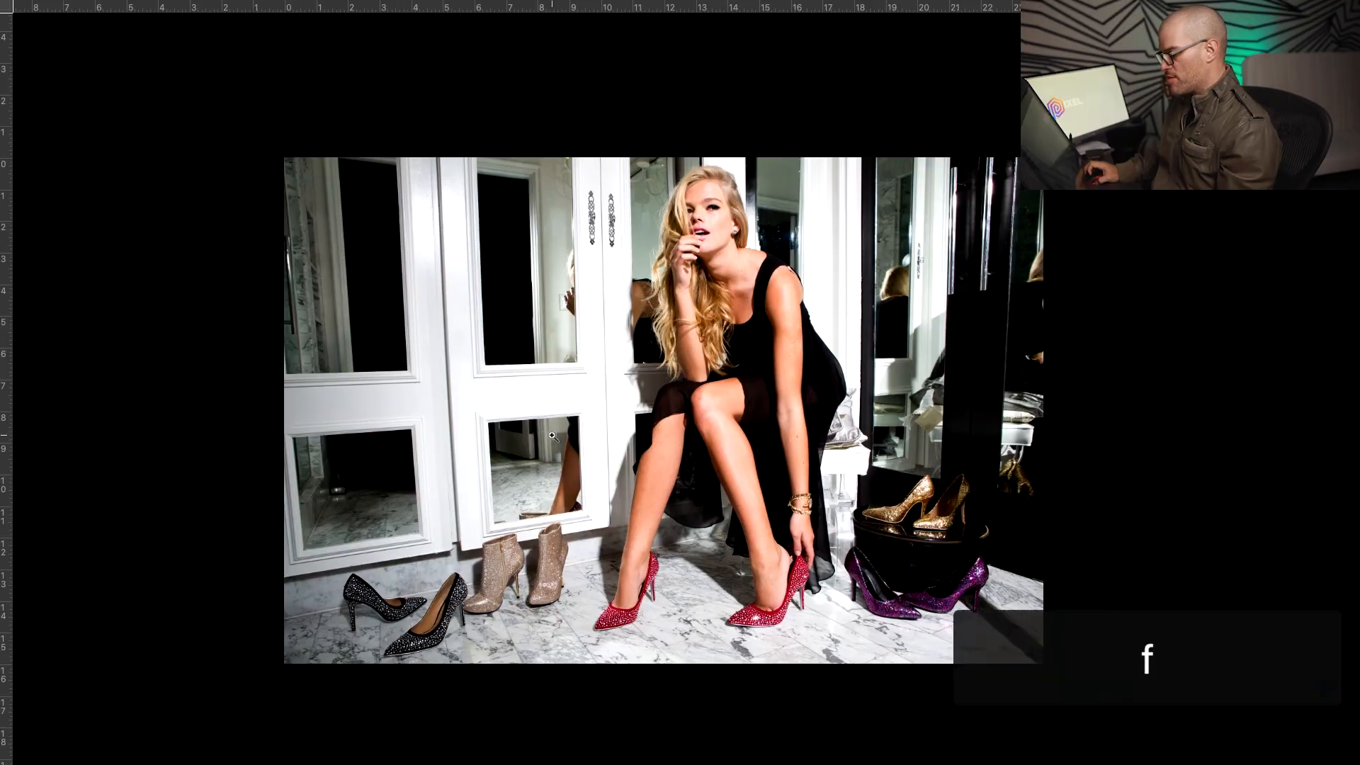
{"action": "key", "text": "f"}
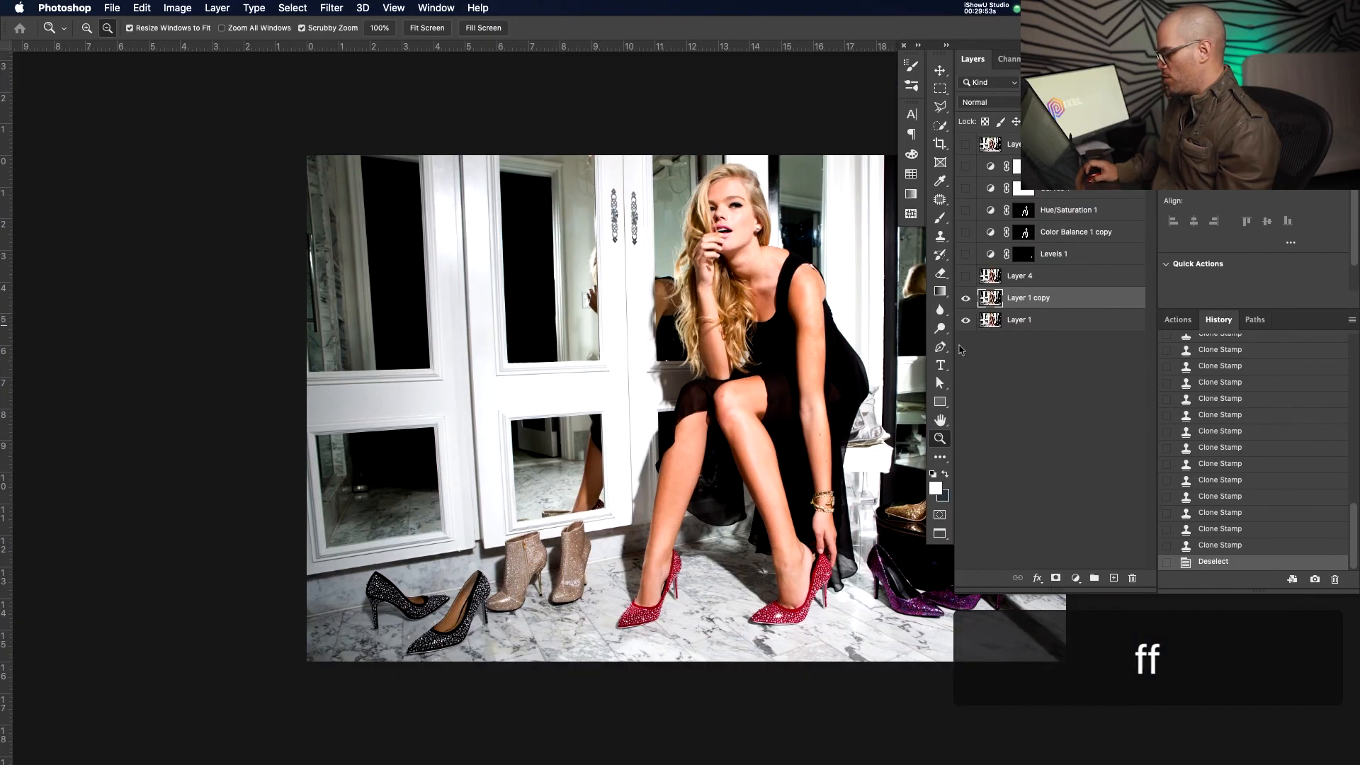
Solo Layer 1, then toggle the top layer and Layer 4 to compare the retouch
{"action": "left_click", "coordinate": [965, 320], "text": "alt"}
{"action": "left_click", "coordinate": [965, 320], "text": "alt"}
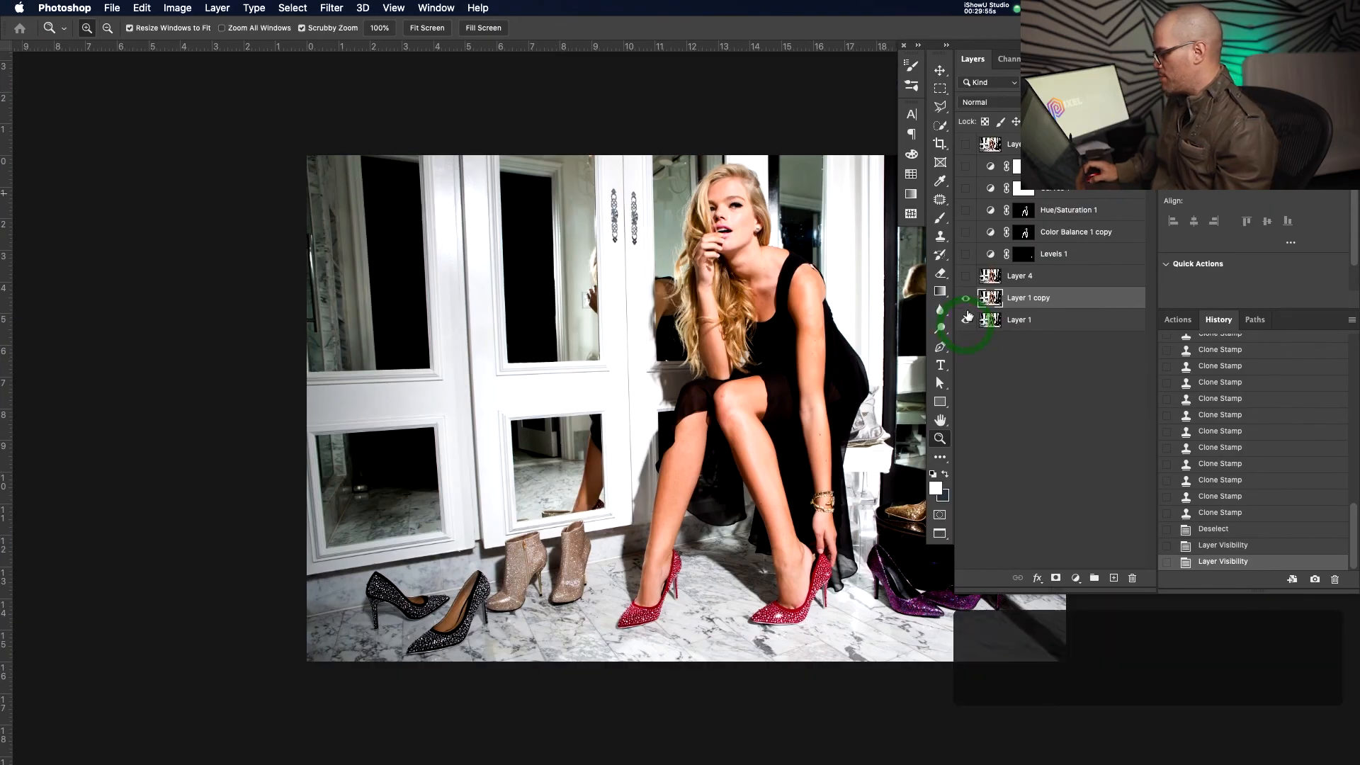
{"action": "left_click", "coordinate": [965, 144]}
{"action": "left_click", "coordinate": [965, 144]}
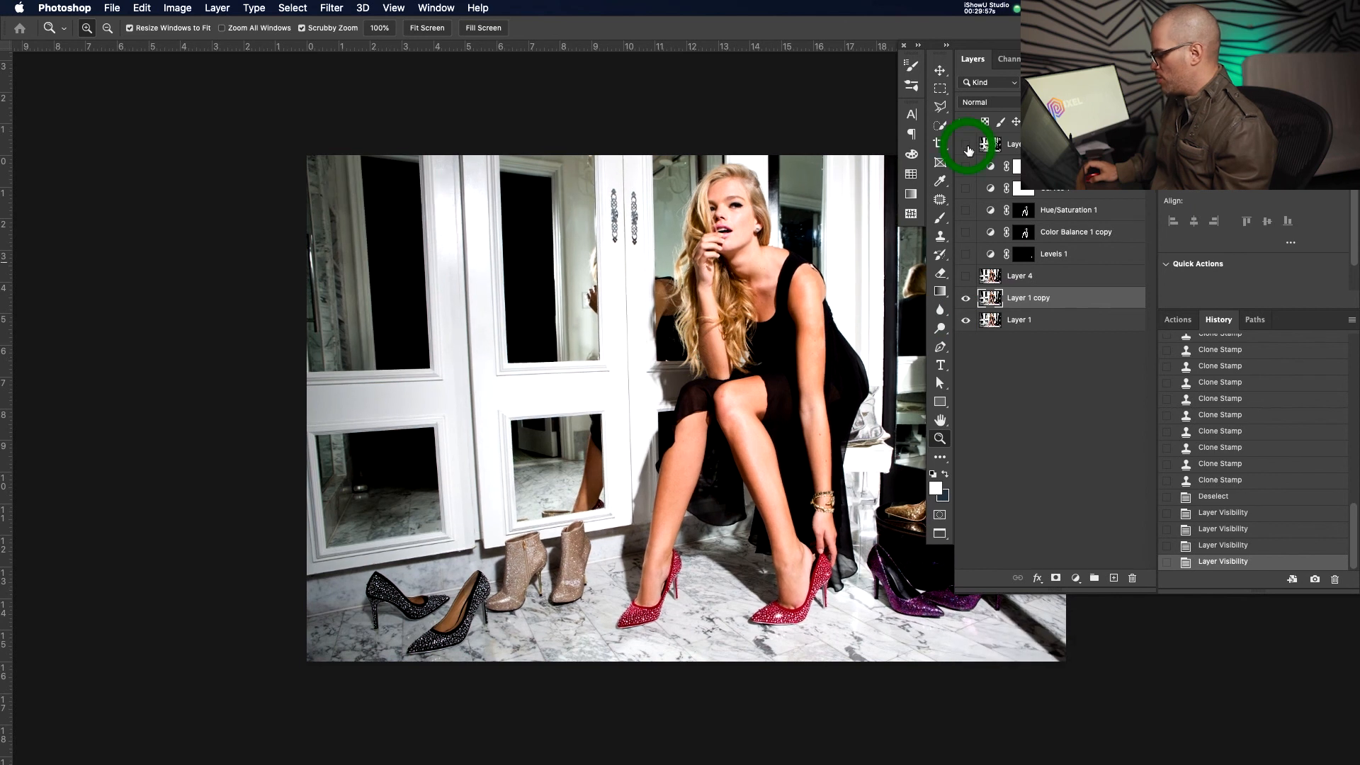
{"action": "left_click", "coordinate": [965, 277]}
{"action": "left_click", "coordinate": [966, 278]}
{"action": "left_click", "coordinate": [967, 278]}
{"action": "left_click", "coordinate": [968, 277]}
{"action": "left_click", "coordinate": [968, 277]}
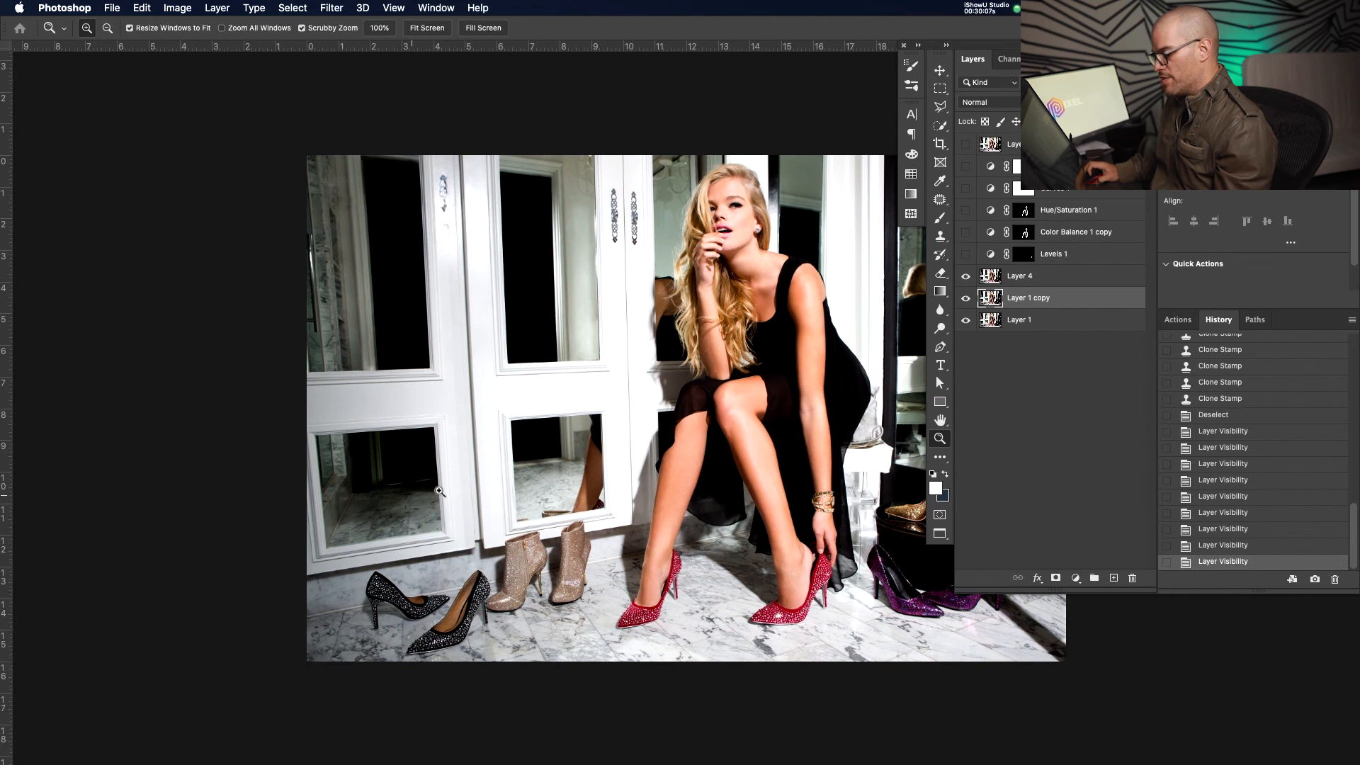
Recenter the photo, compare once more against Layer 1, and float the document window
{"action": "left_click_drag", "start_coordinate": [531, 312], "coordinate": [409, 325]}
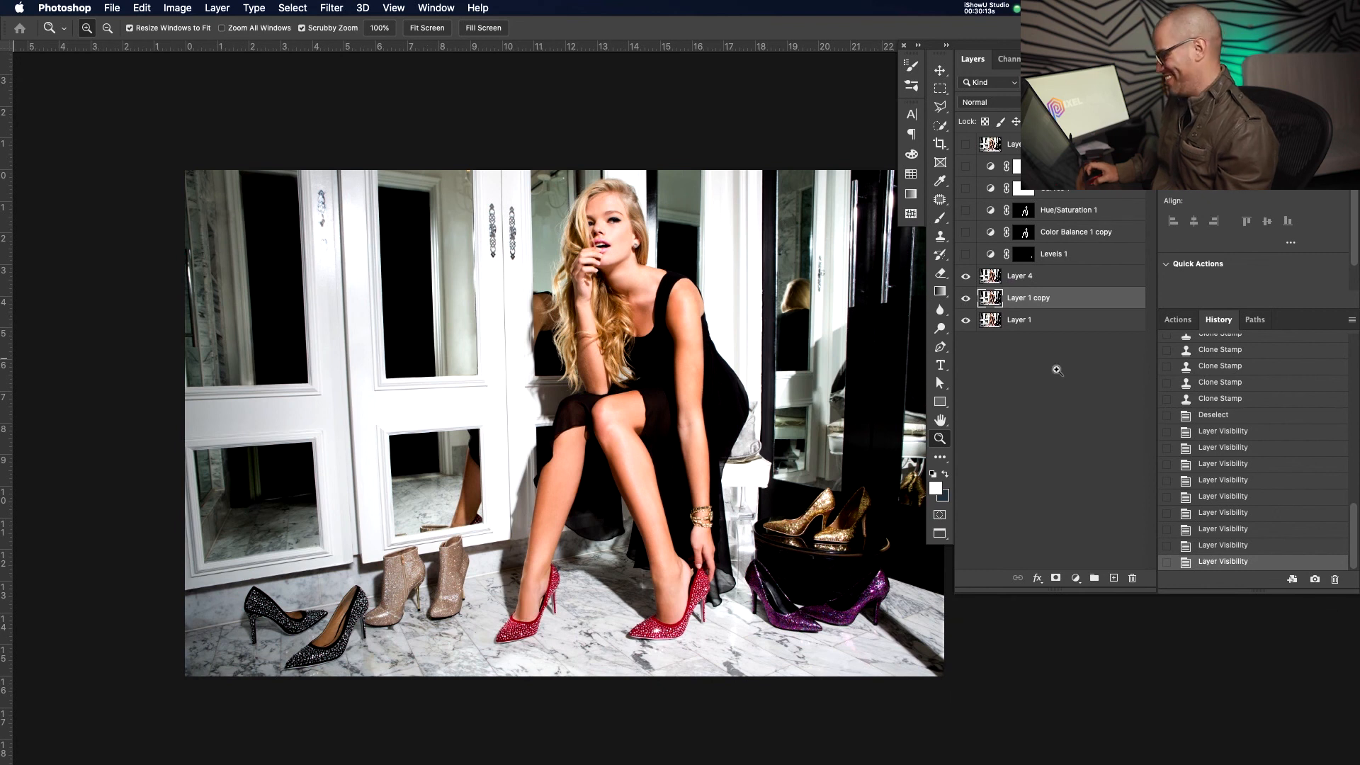
{"action": "left_click", "coordinate": [969, 322], "text": "alt"}
{"action": "left_click", "coordinate": [969, 323], "text": "alt"}
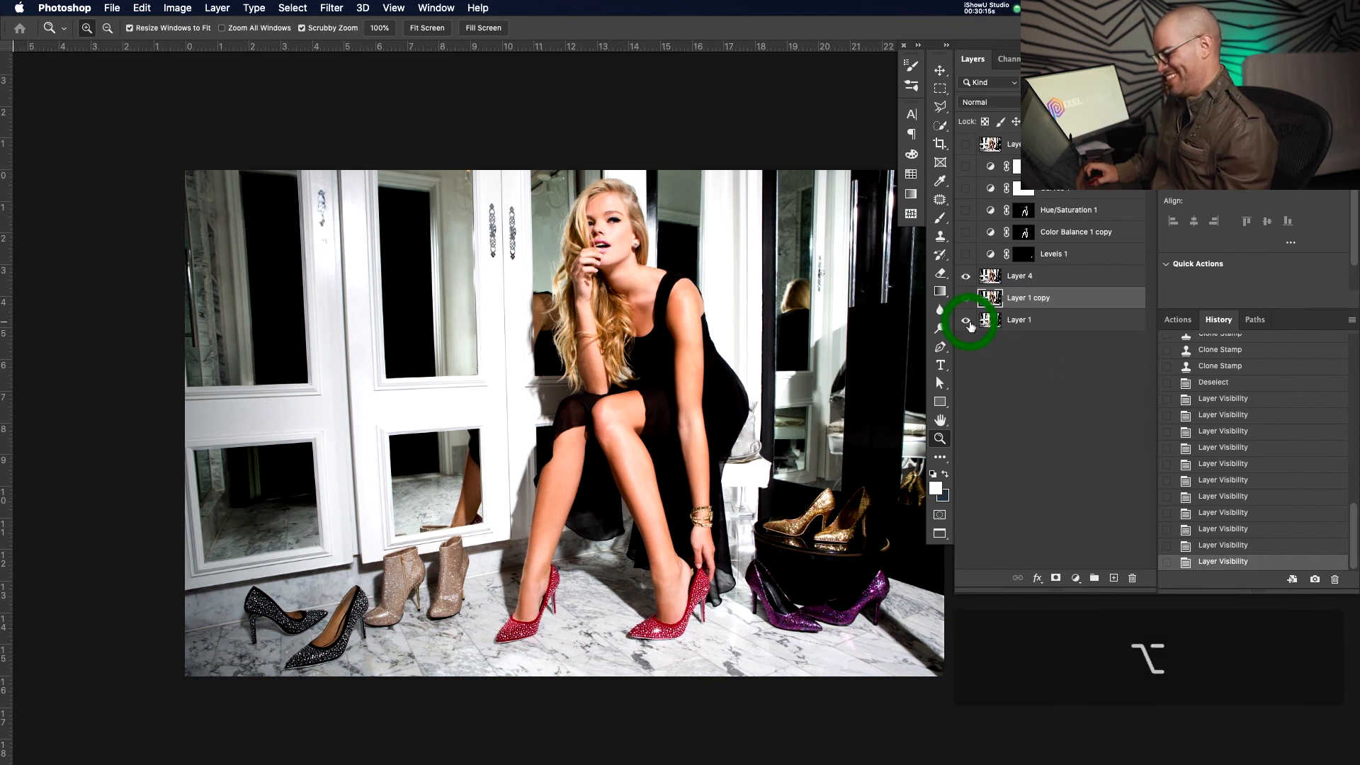
{"action": "key", "text": "f"}
{"action": "key", "text": "f"}
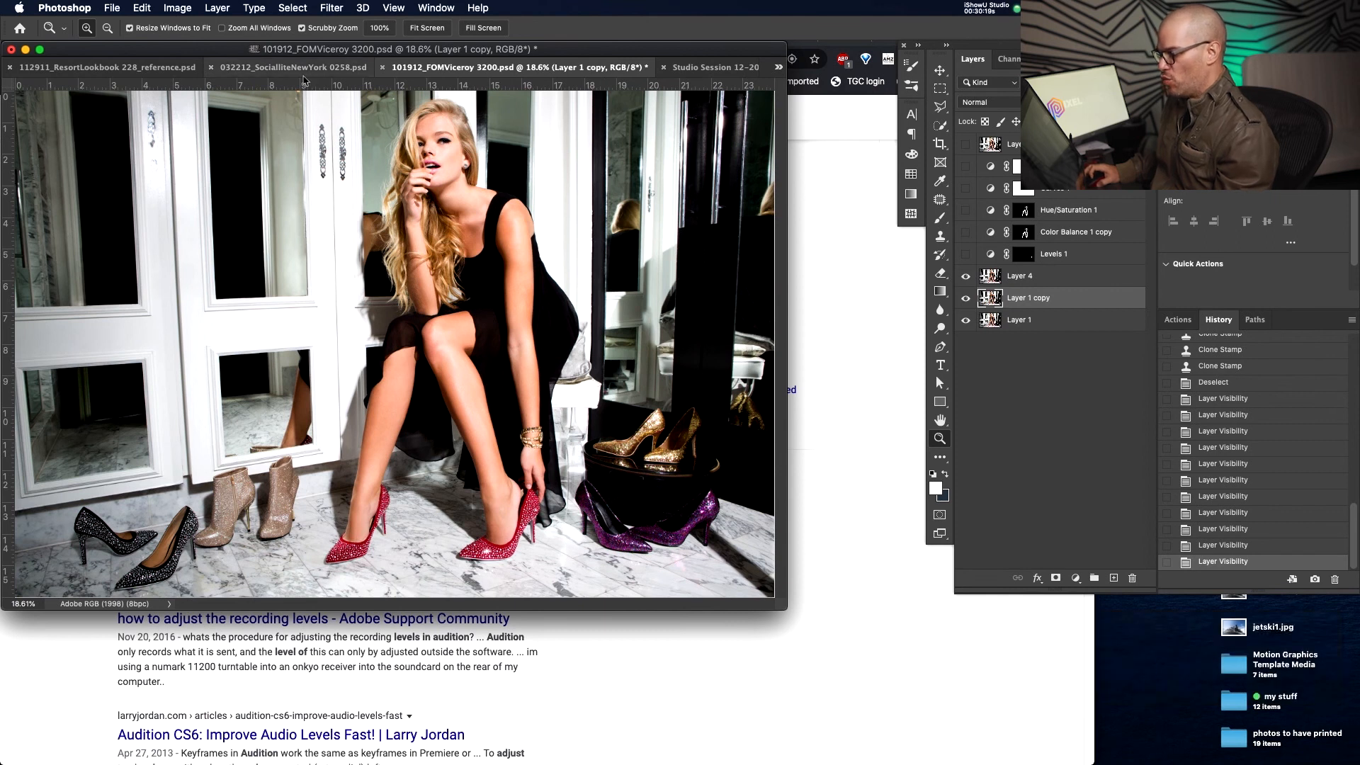
Switch to the freckled portrait in full screen and zoom in on the face
{"action": "key", "text": "super+grave"}
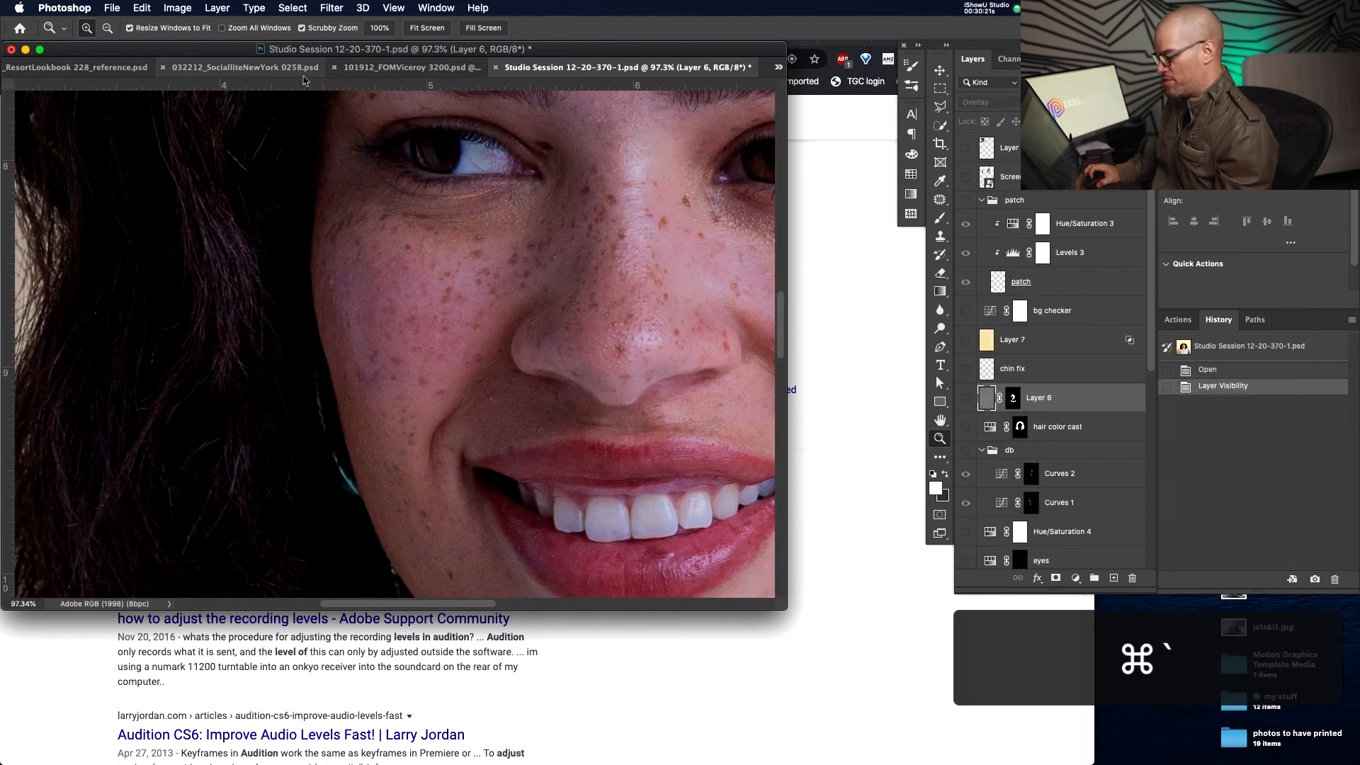
{"action": "key", "text": "f"}
{"action": "left_click", "coordinate": [692, 388]}
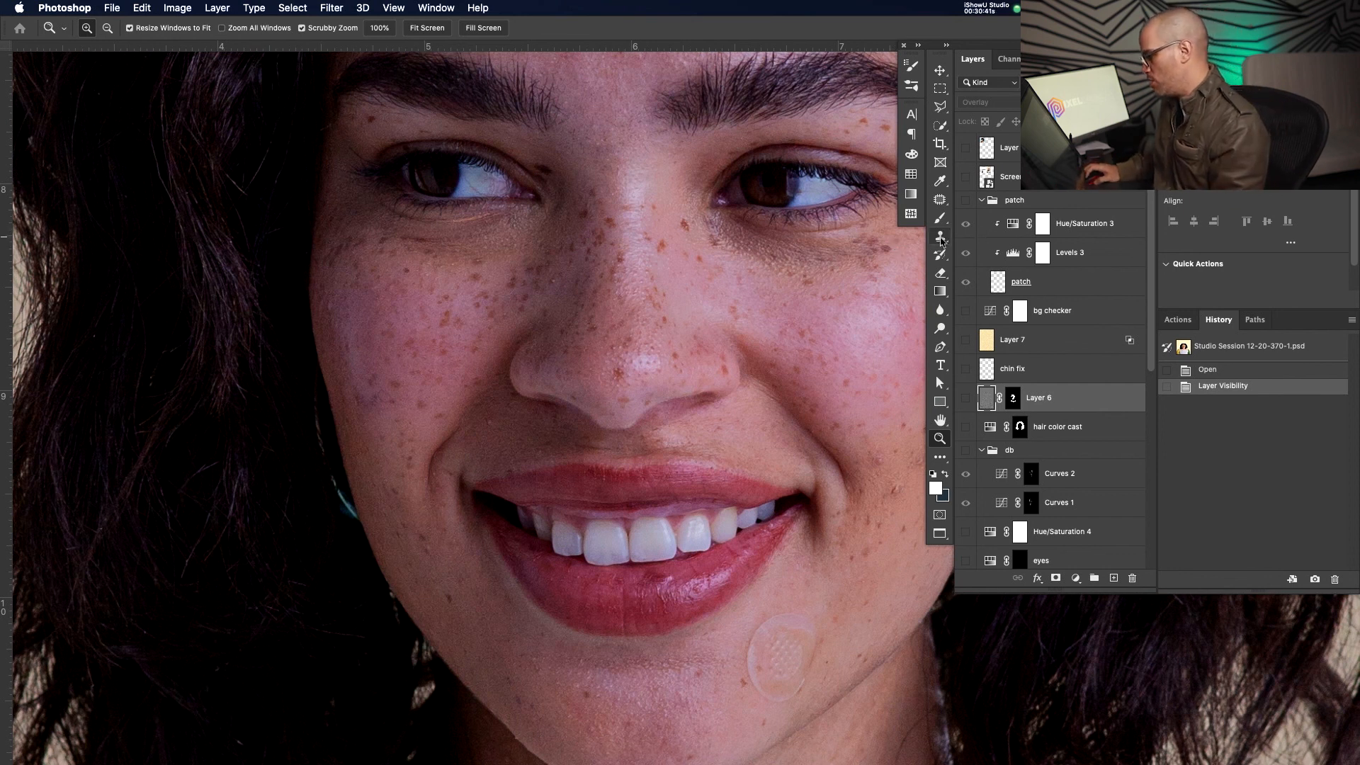
Pick the Healing Brush and duplicate the Studio Session 12-20-370 base layer with Cmd+J
{"action": "left_click", "coordinate": [940, 199]}
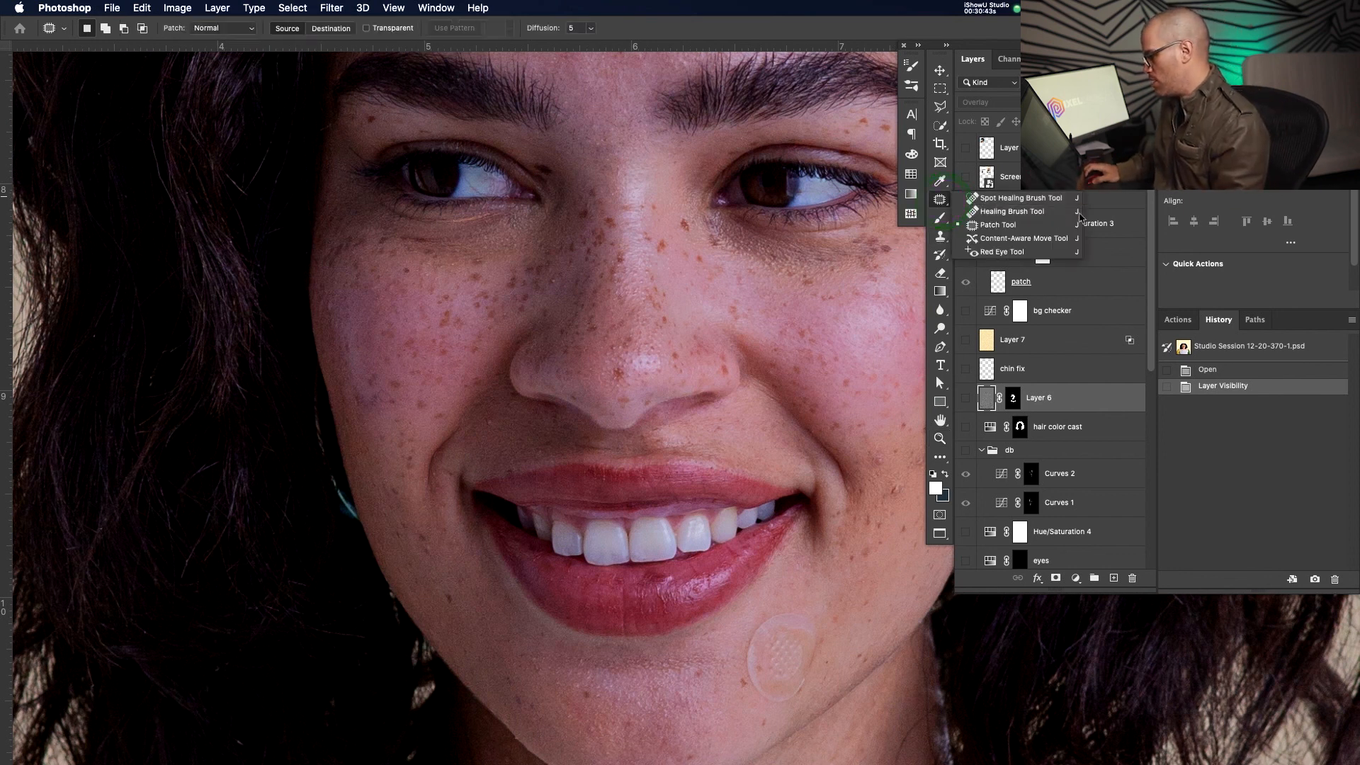
{"action": "left_click", "coordinate": [1060, 212]}
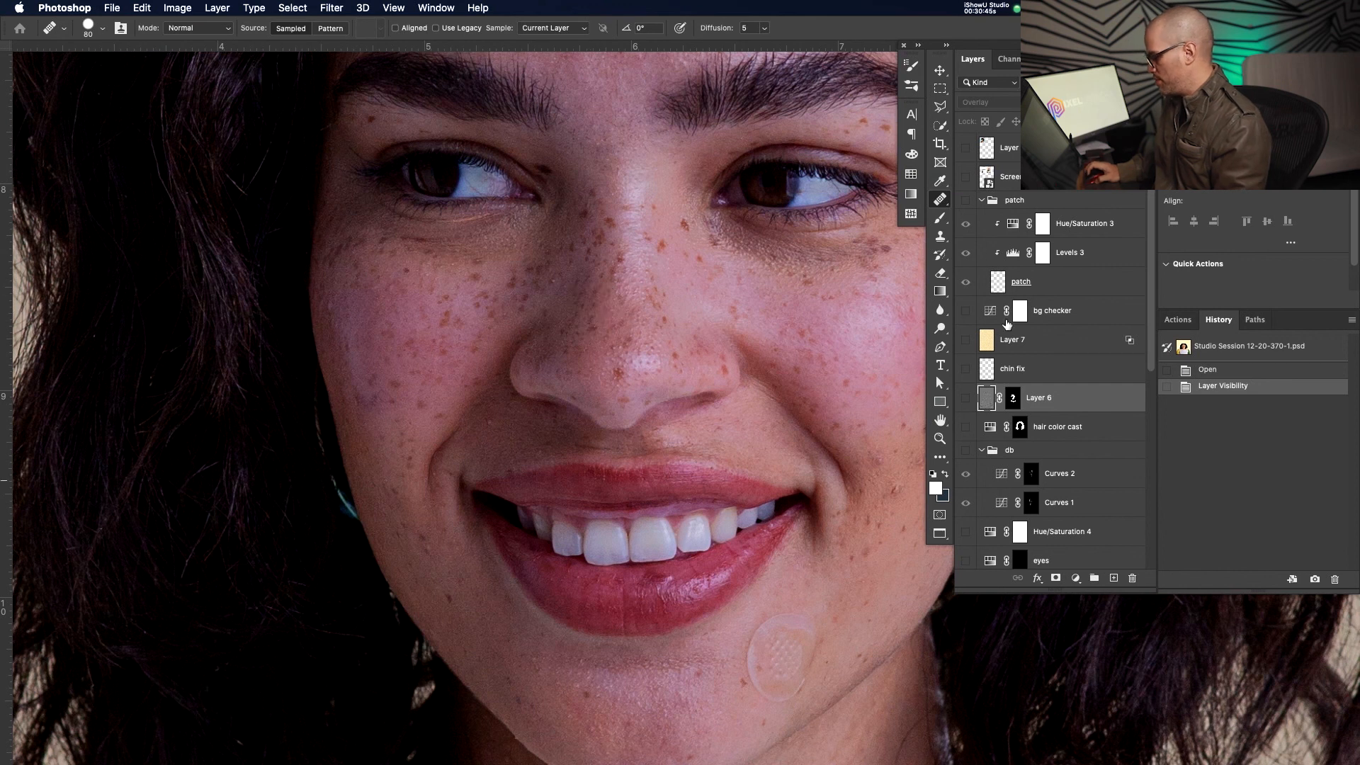
{"action": "scroll", "coordinate": [1007, 323], "scroll_direction": "down", "scroll_amount": 10}
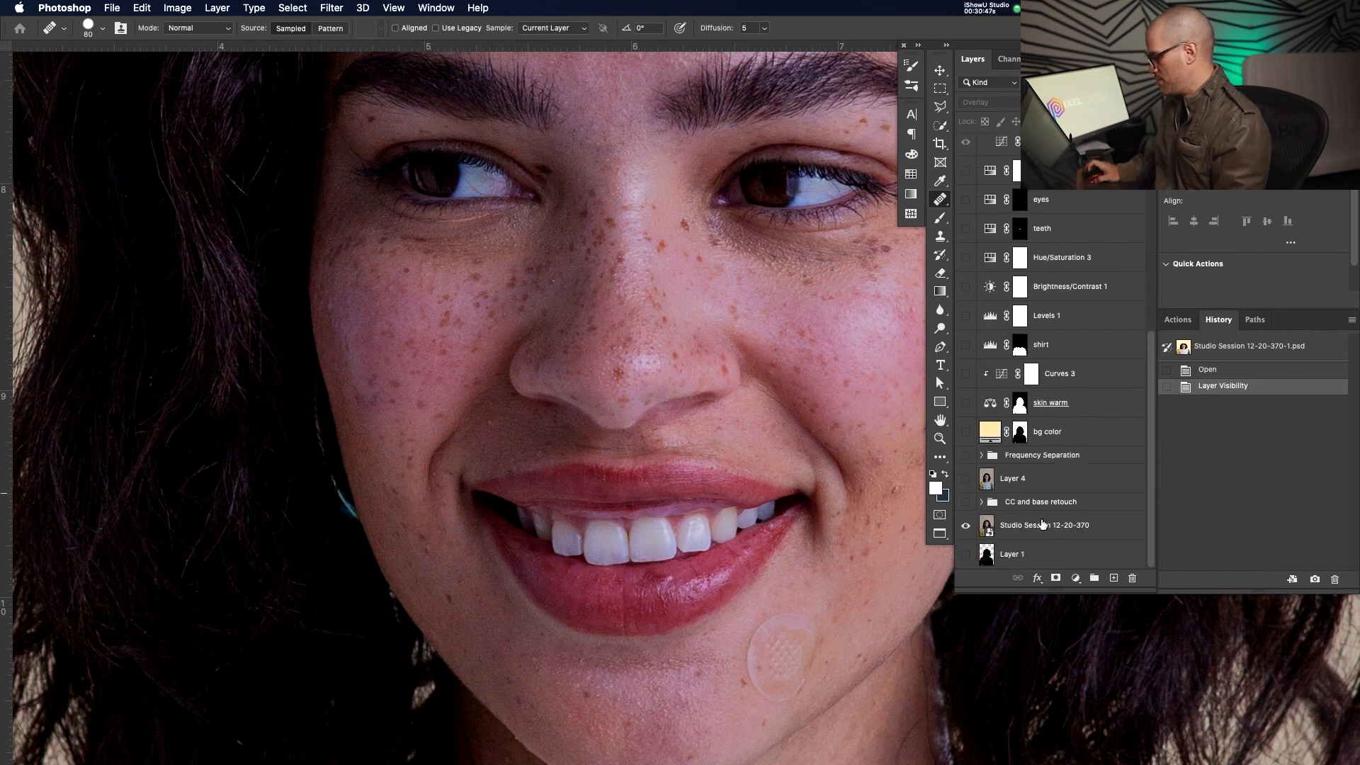
{"action": "left_click", "coordinate": [1040, 480]}
{"action": "left_click", "coordinate": [1034, 526]}
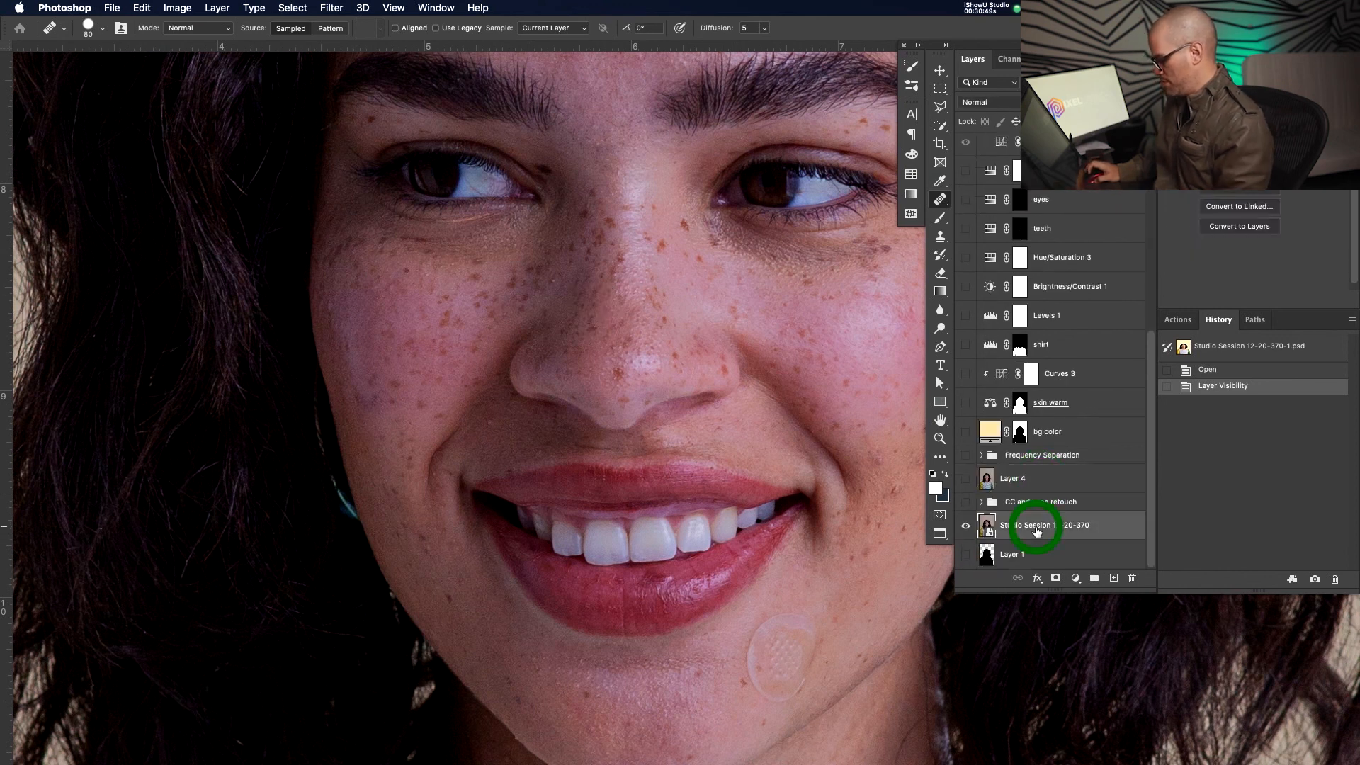
{"action": "key", "text": "super+j"}
Rasterize the duplicated Studio Session 12-20-370 copy layer
{"action": "right_click", "coordinate": [990, 530]}
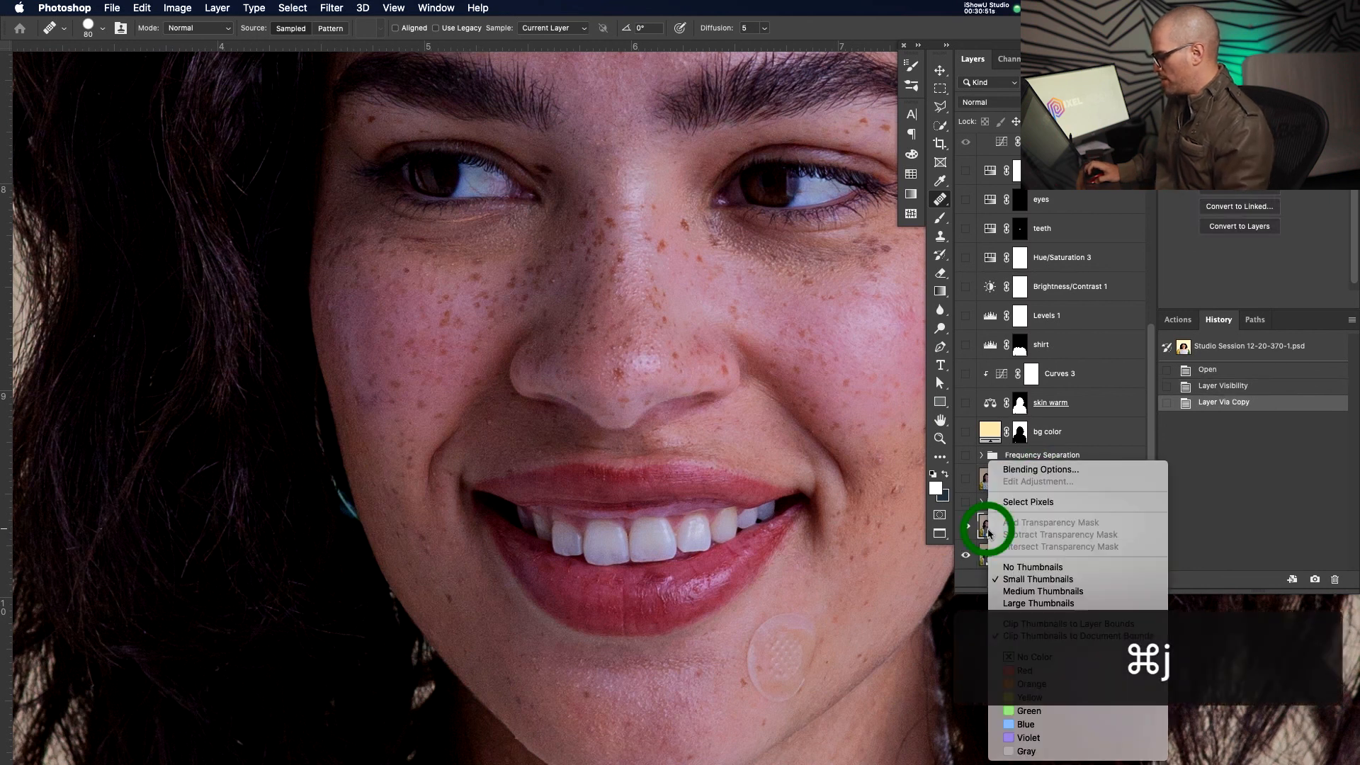
{"action": "key", "text": "Escape"}
{"action": "right_click", "coordinate": [1070, 527]}
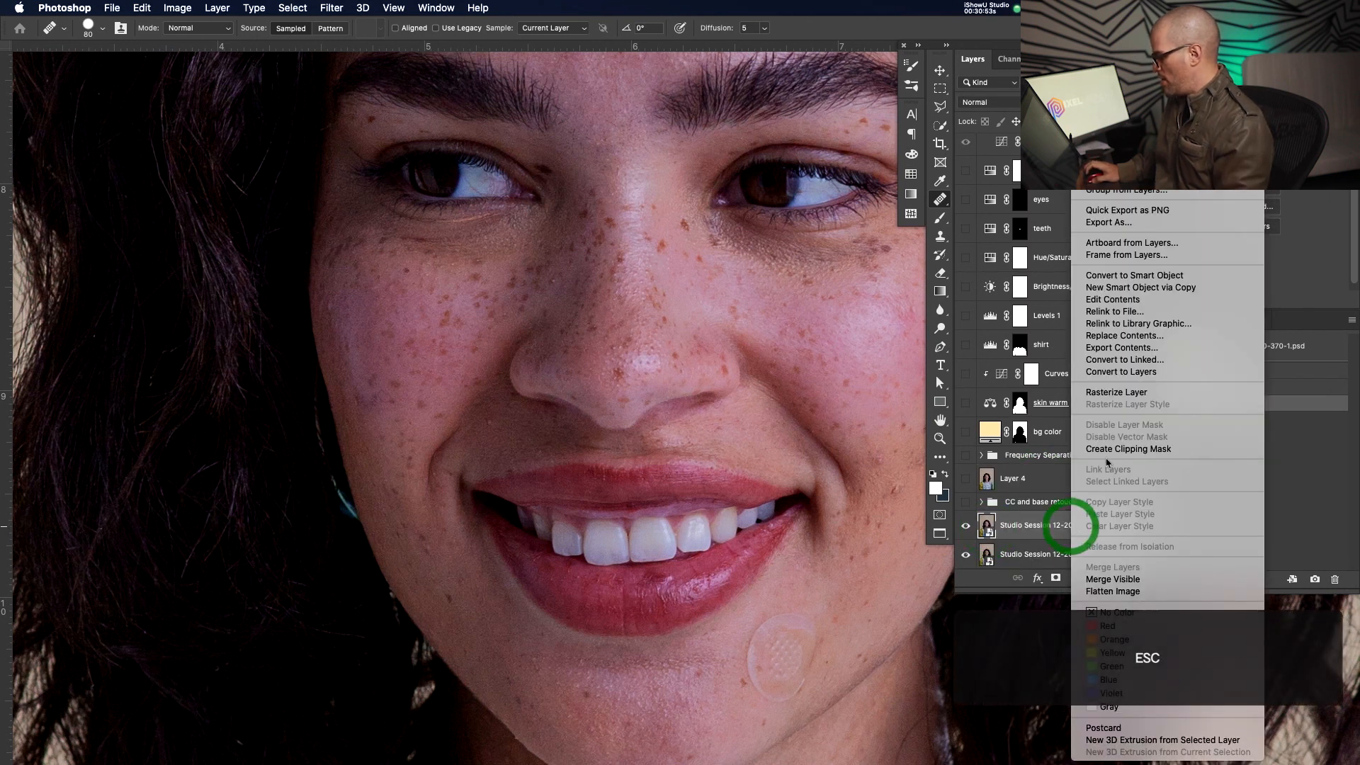
{"action": "left_click", "coordinate": [1119, 393]}
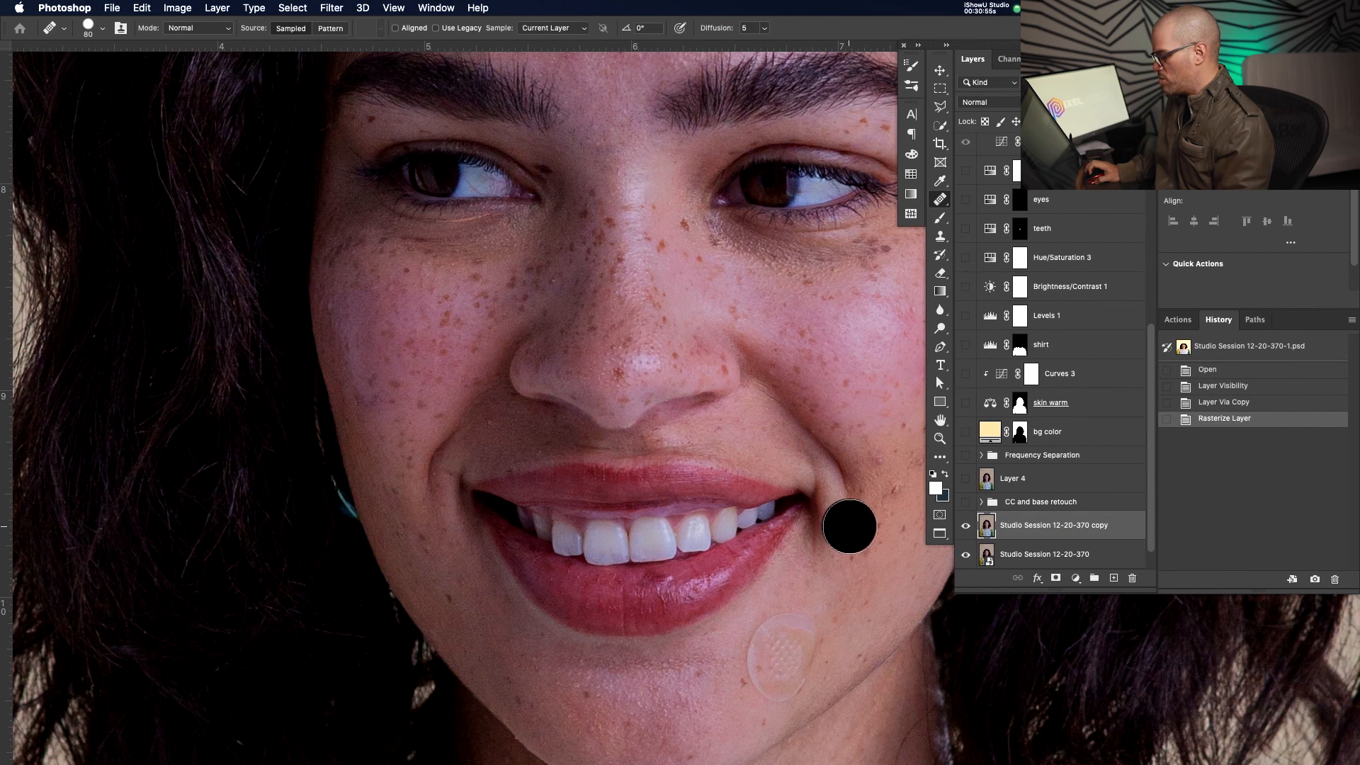
Zoom onto the cheek by the mouth corner, set a soft 30 px healing brush, and heal the mole
{"action": "left_click_drag", "start_coordinate": [752, 486], "coordinate": [680, 491]}
{"action": "key", "text": "z"}
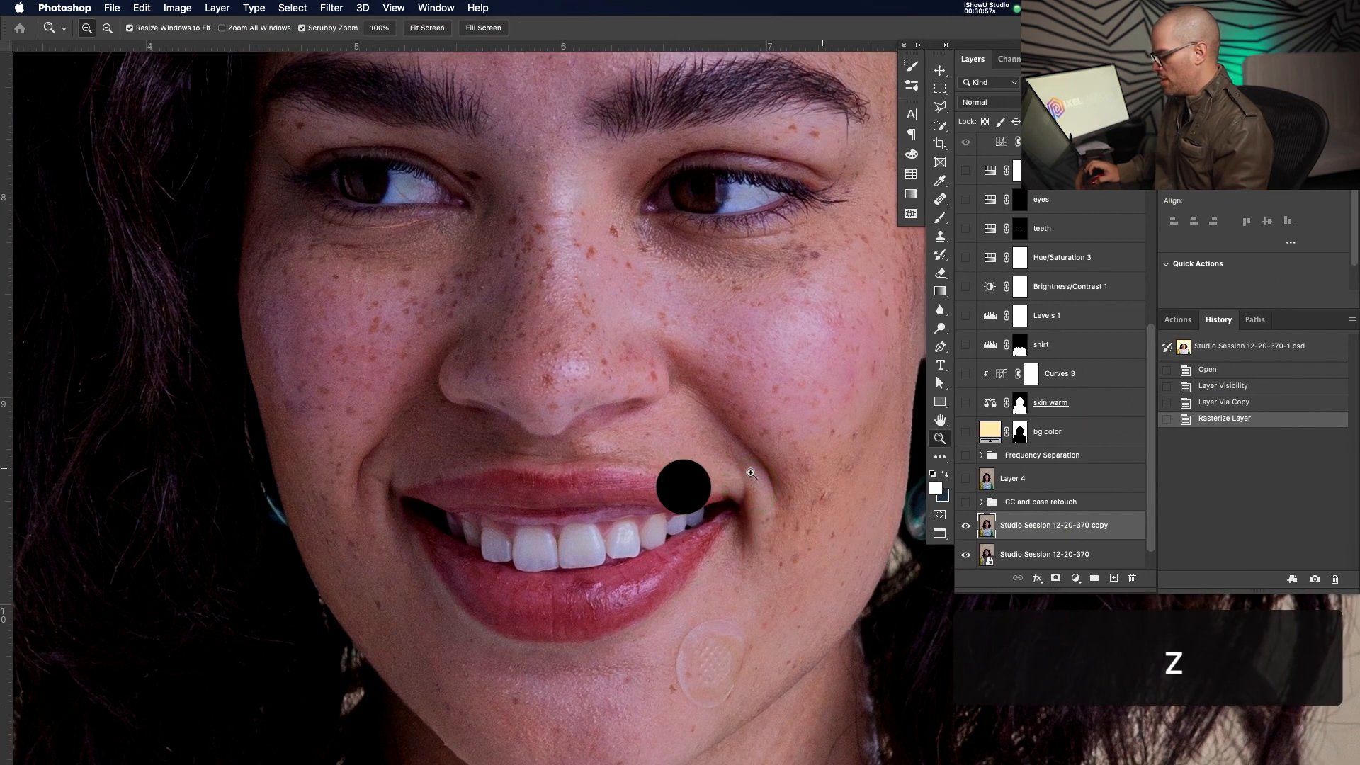
{"action": "left_click_drag", "start_coordinate": [921, 511], "coordinate": [814, 462]}
{"action": "left_click_drag", "start_coordinate": [703, 410], "coordinate": [704, 410]}
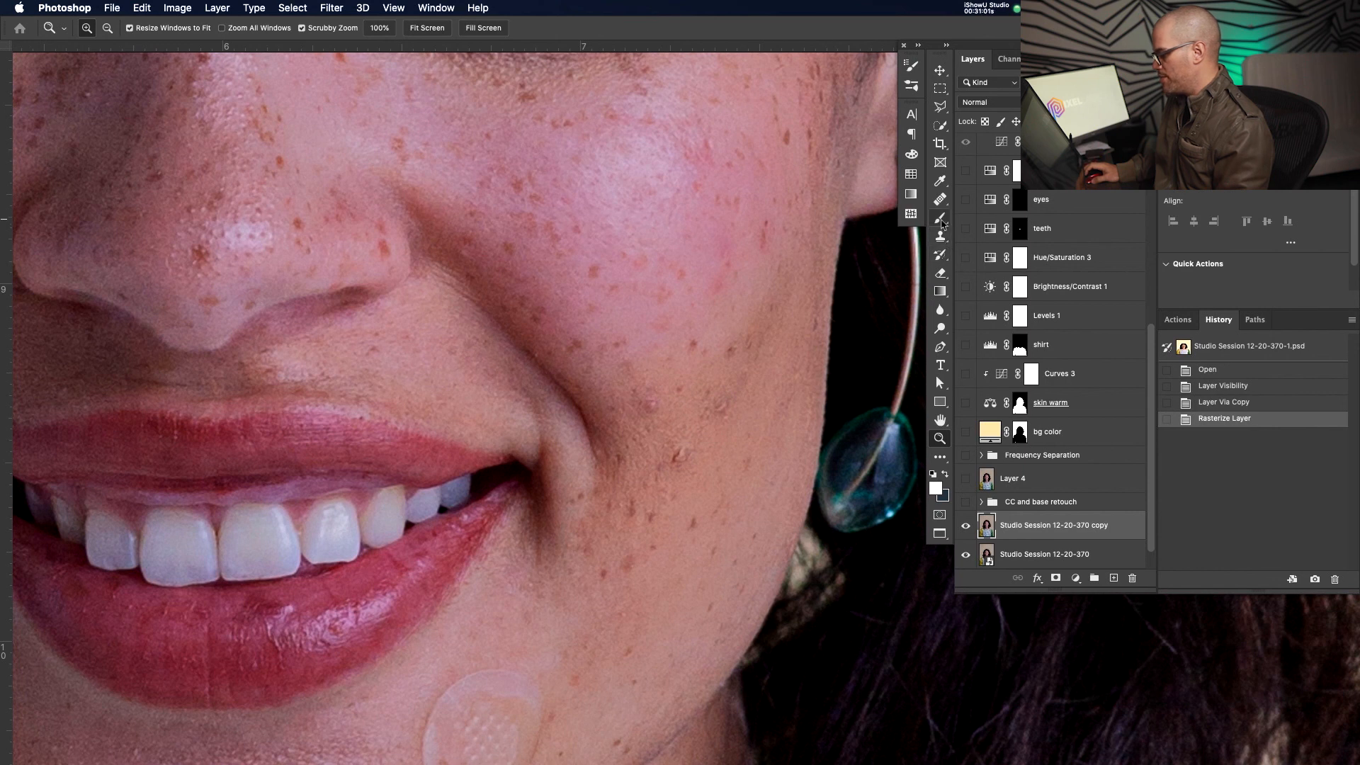
{"action": "left_click_drag", "start_coordinate": [942, 208], "coordinate": [980, 212]}
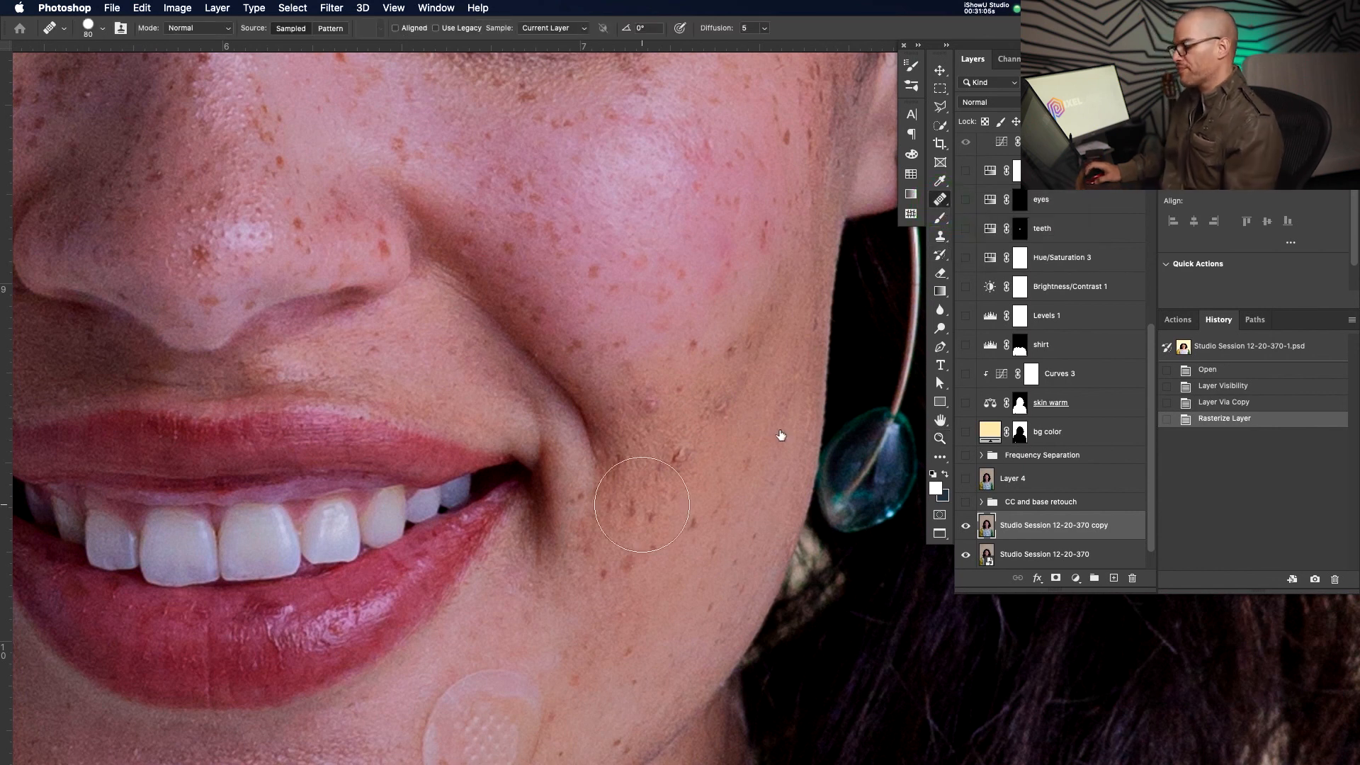
{"action": "key", "text": "bracketleft"}
{"action": "key", "text": "bracketleft"}
{"action": "key", "text": "bracketleft"}
{"action": "key", "text": "bracketleft"}
{"action": "key", "text": "bracketleft"}
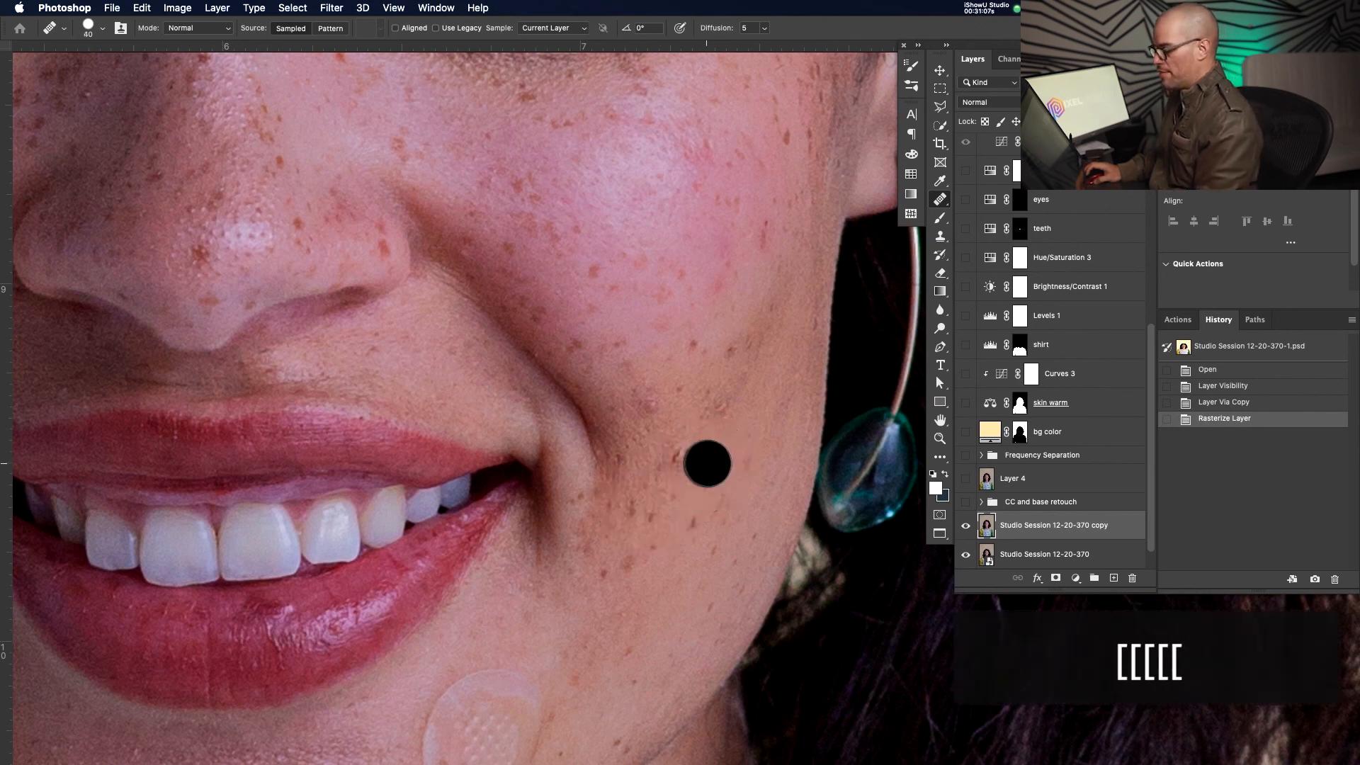
{"action": "left_click_drag", "start_coordinate": [706, 463], "coordinate": [712, 427]}
{"action": "left_click_drag", "start_coordinate": [720, 382], "coordinate": [724, 364]}
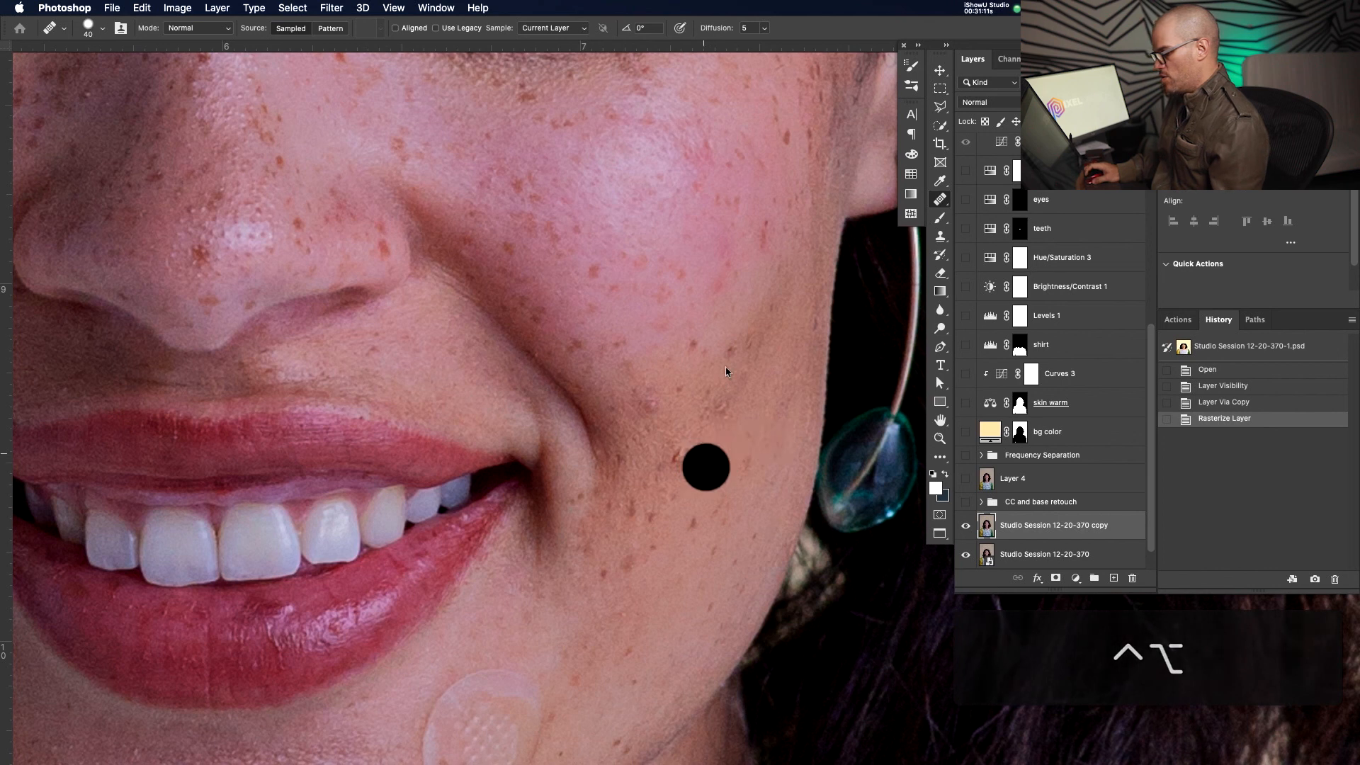
{"action": "key", "text": "bracketleft"}
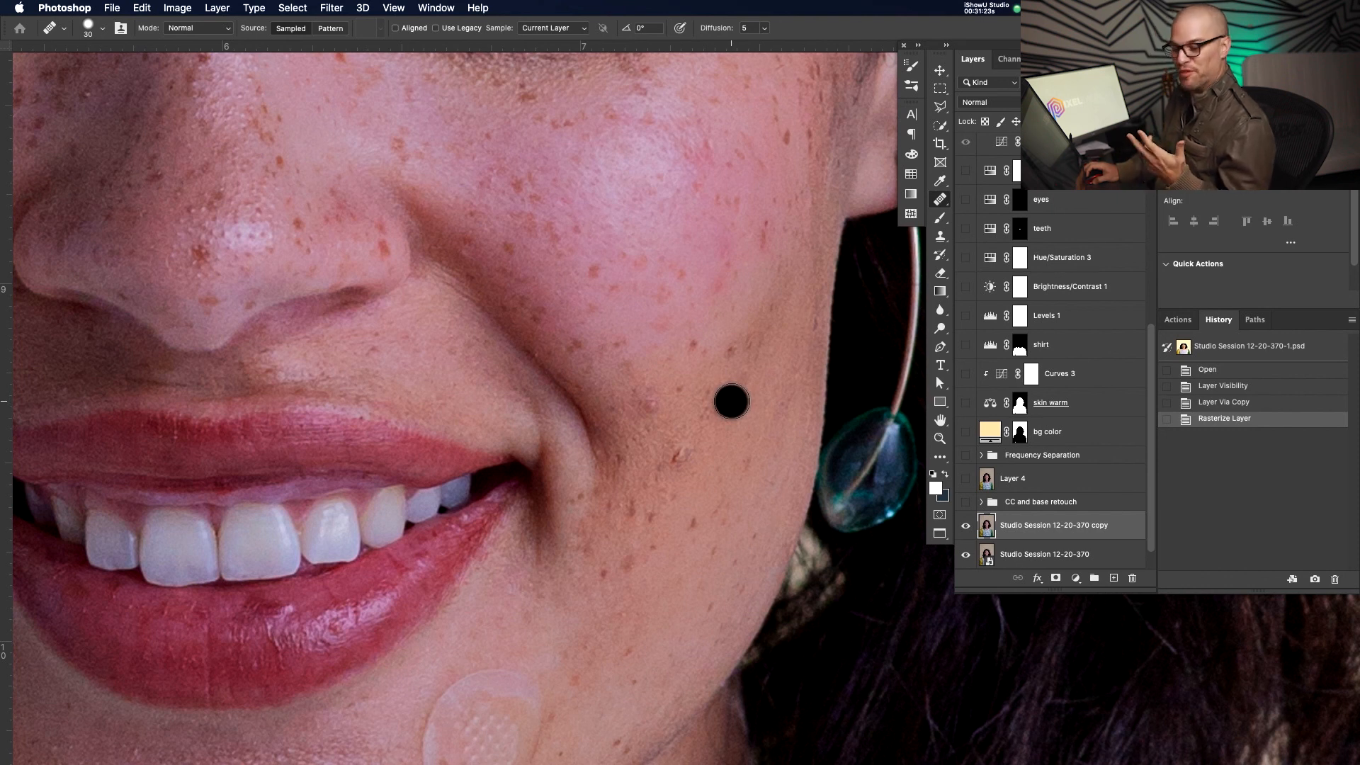
{"action": "left_click", "coordinate": [733, 427]}
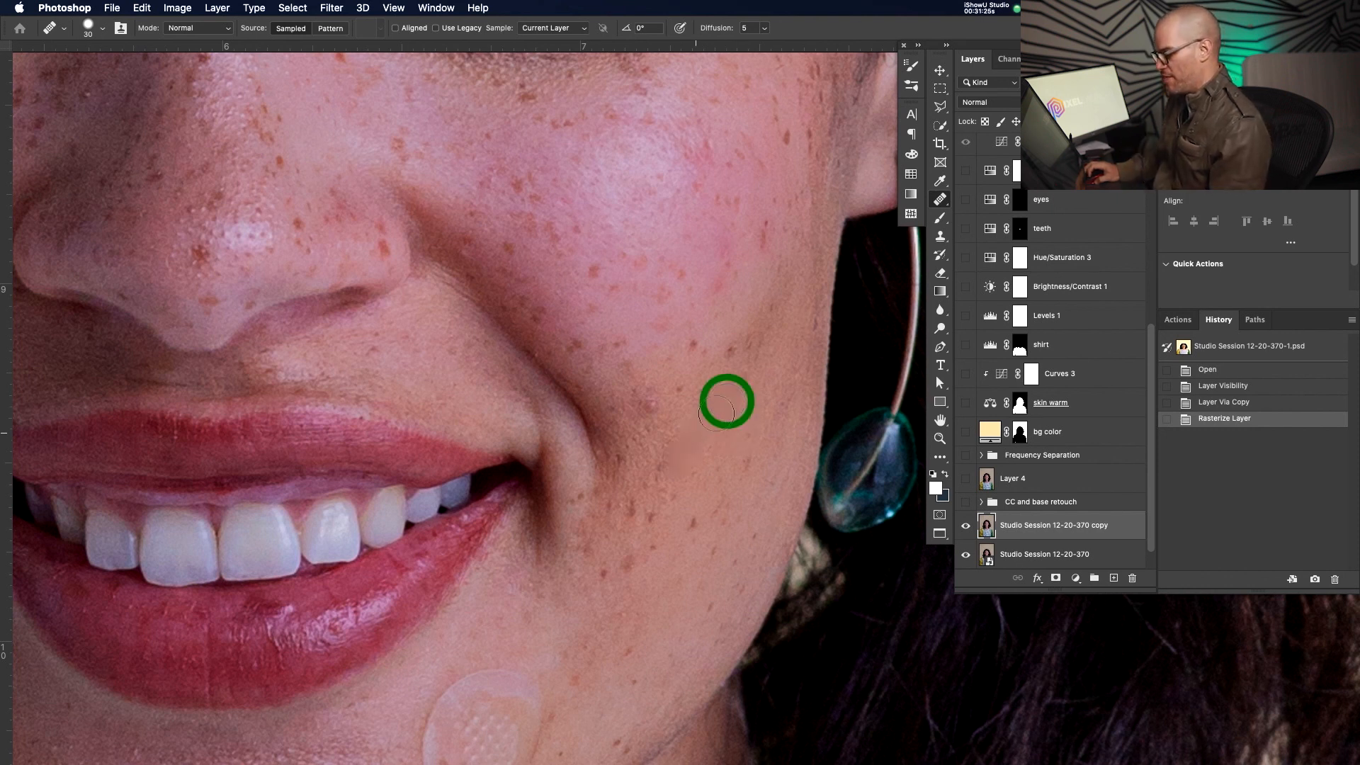
{"action": "right_click", "coordinate": [939, 199]}
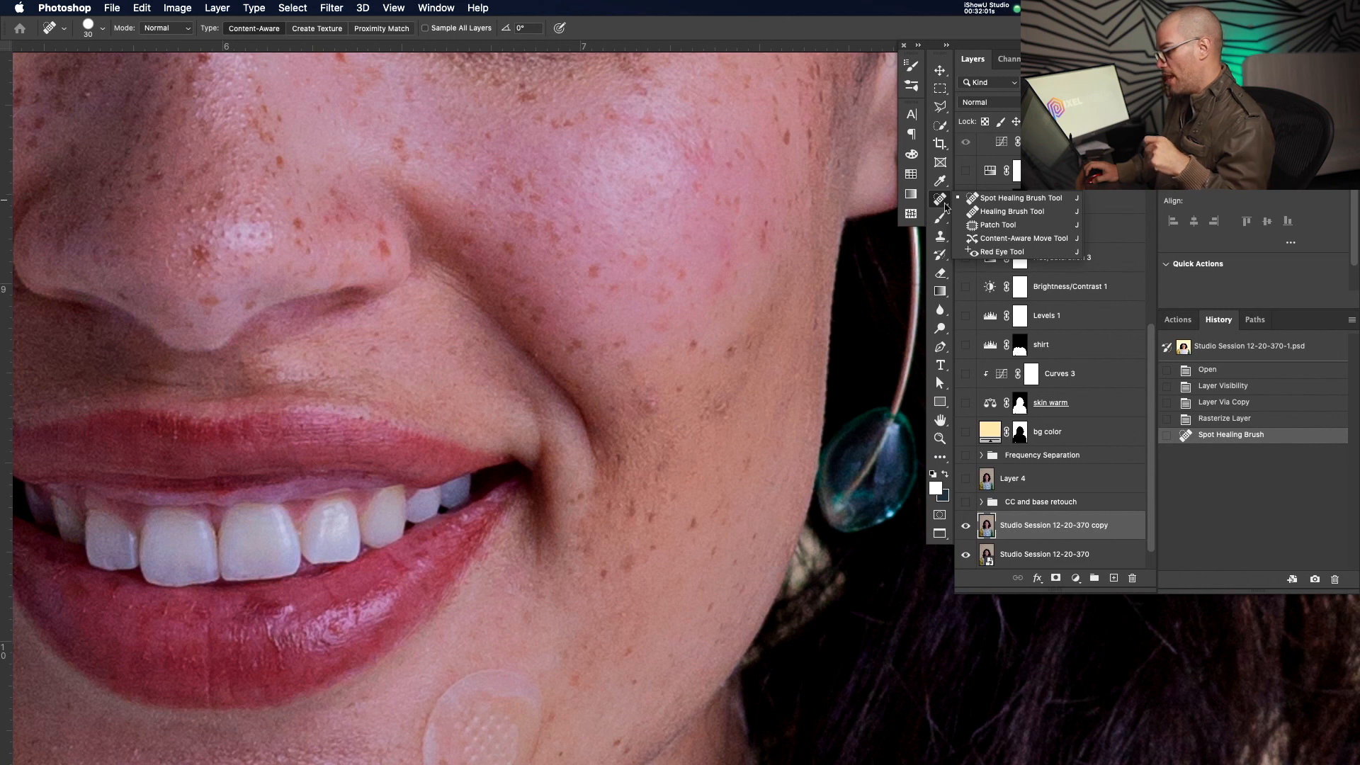
With the Spot Healing Brush, heal several cheek blemishes, shrinking the brush to 10 px
{"action": "left_click", "coordinate": [663, 417]}
{"action": "left_click", "coordinate": [652, 398]}
{"action": "mouse_move", "coordinate": [693, 481]}
{"action": "left_mouse_down"}
{"action": "mouse_move", "coordinate": [692, 368]}
{"action": "mouse_move", "coordinate": [735, 277]}
{"action": "left_mouse_up"}
{"action": "left_click", "coordinate": [693, 479]}
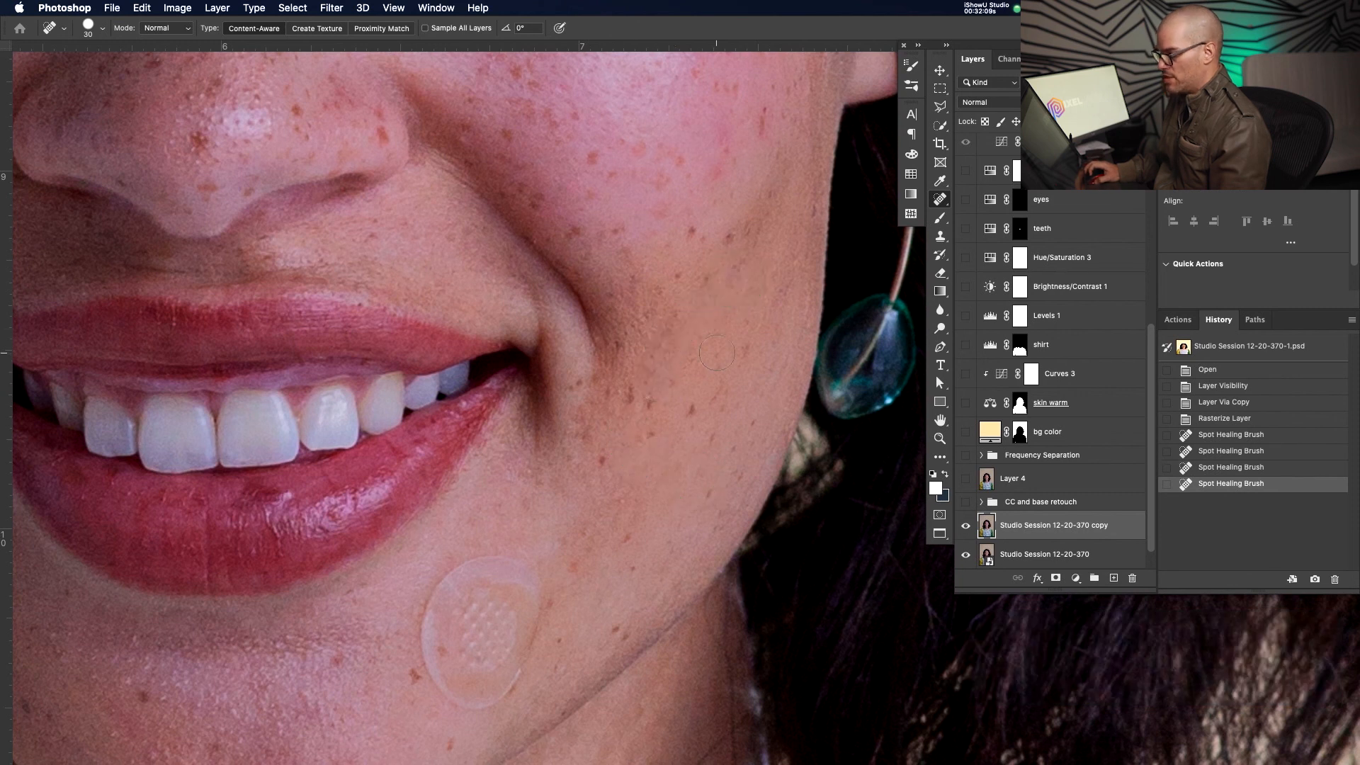
{"action": "left_click_drag", "start_coordinate": [698, 359], "coordinate": [699, 410]}
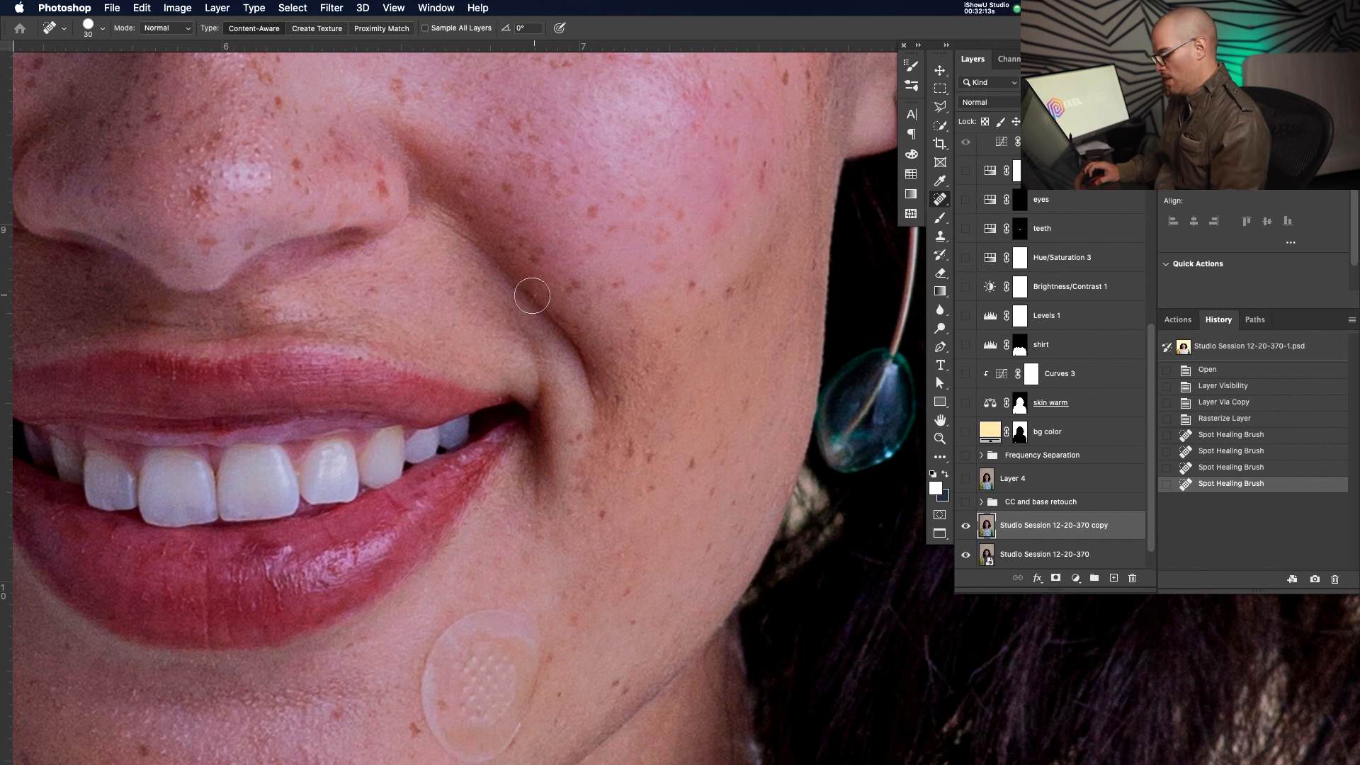
{"action": "key", "text": "bracketleft"}
{"action": "key", "text": "bracketleft"}
{"action": "key", "text": "bracketleft"}
{"action": "key", "text": "bracketleft"}
{"action": "left_click", "coordinate": [534, 295]}
Try 47 px healing strokes along the chin, undo them, and heal a chin spot with a smaller brush
{"action": "mouse_move", "coordinate": [589, 480]}
{"action": "left_mouse_down"}
{"action": "mouse_move", "coordinate": [668, 417]}
{"action": "mouse_move", "coordinate": [744, 262]}
{"action": "left_mouse_up"}
{"action": "mouse_move", "coordinate": [485, 512]}
{"action": "left_mouse_down"}
{"action": "mouse_move", "coordinate": [501, 517]}
{"action": "mouse_move", "coordinate": [505, 476]}
{"action": "mouse_move", "coordinate": [435, 563]}
{"action": "left_mouse_up"}
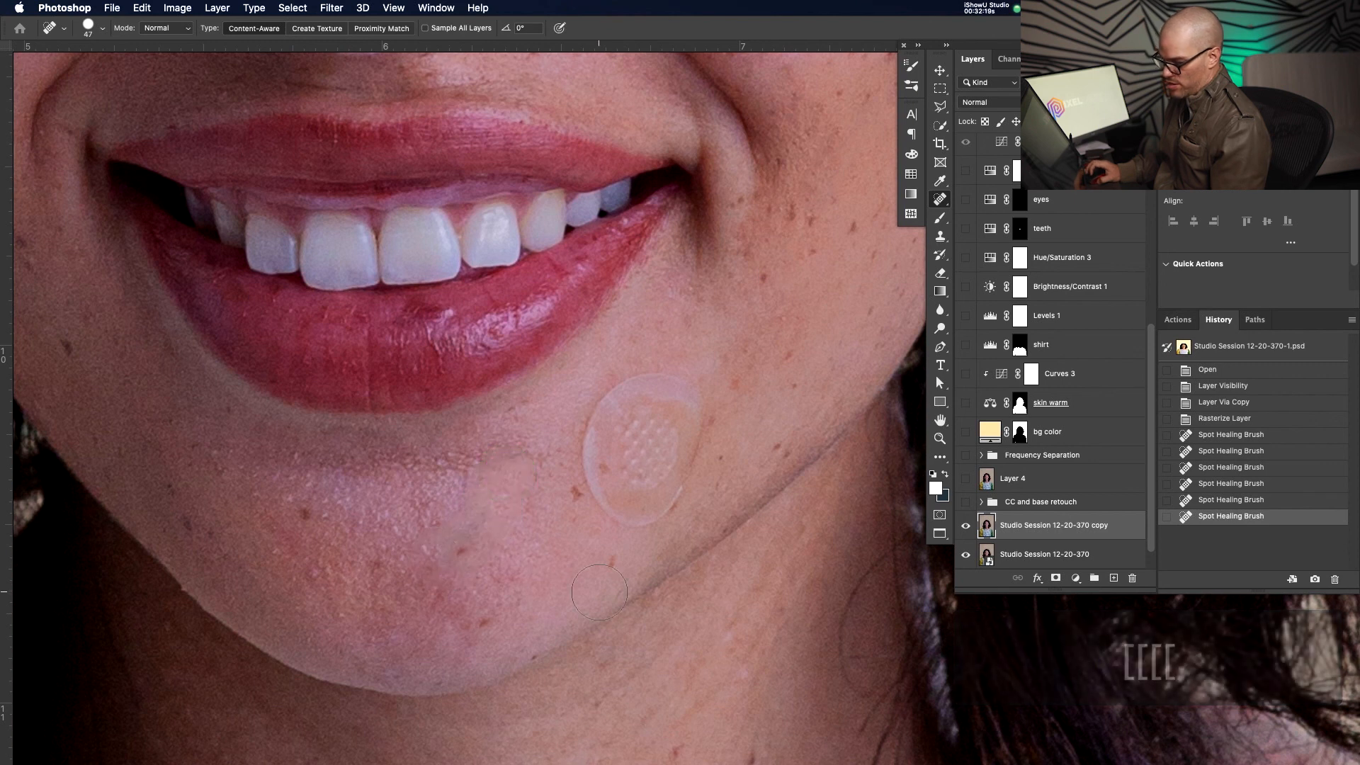
{"action": "key", "text": "super+z"}
{"action": "left_click_drag", "start_coordinate": [516, 521], "coordinate": [616, 511]}
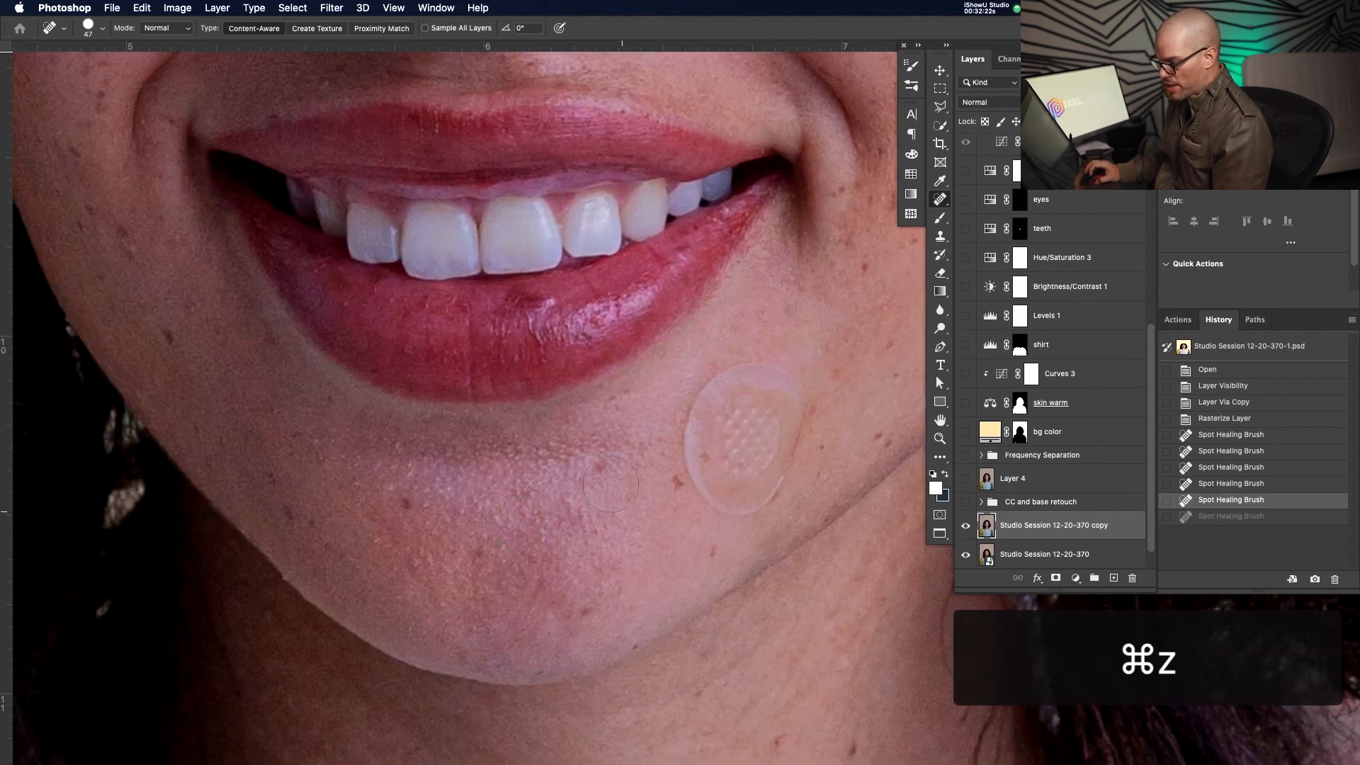
{"action": "left_click_drag", "start_coordinate": [620, 459], "coordinate": [400, 461]}
{"action": "mouse_move", "coordinate": [503, 467]}
{"action": "left_mouse_down"}
{"action": "mouse_move", "coordinate": [545, 490]}
{"action": "mouse_move", "coordinate": [617, 495]}
{"action": "mouse_move", "coordinate": [495, 508]}
{"action": "mouse_move", "coordinate": [458, 529]}
{"action": "mouse_move", "coordinate": [574, 545]}
{"action": "left_mouse_up"}
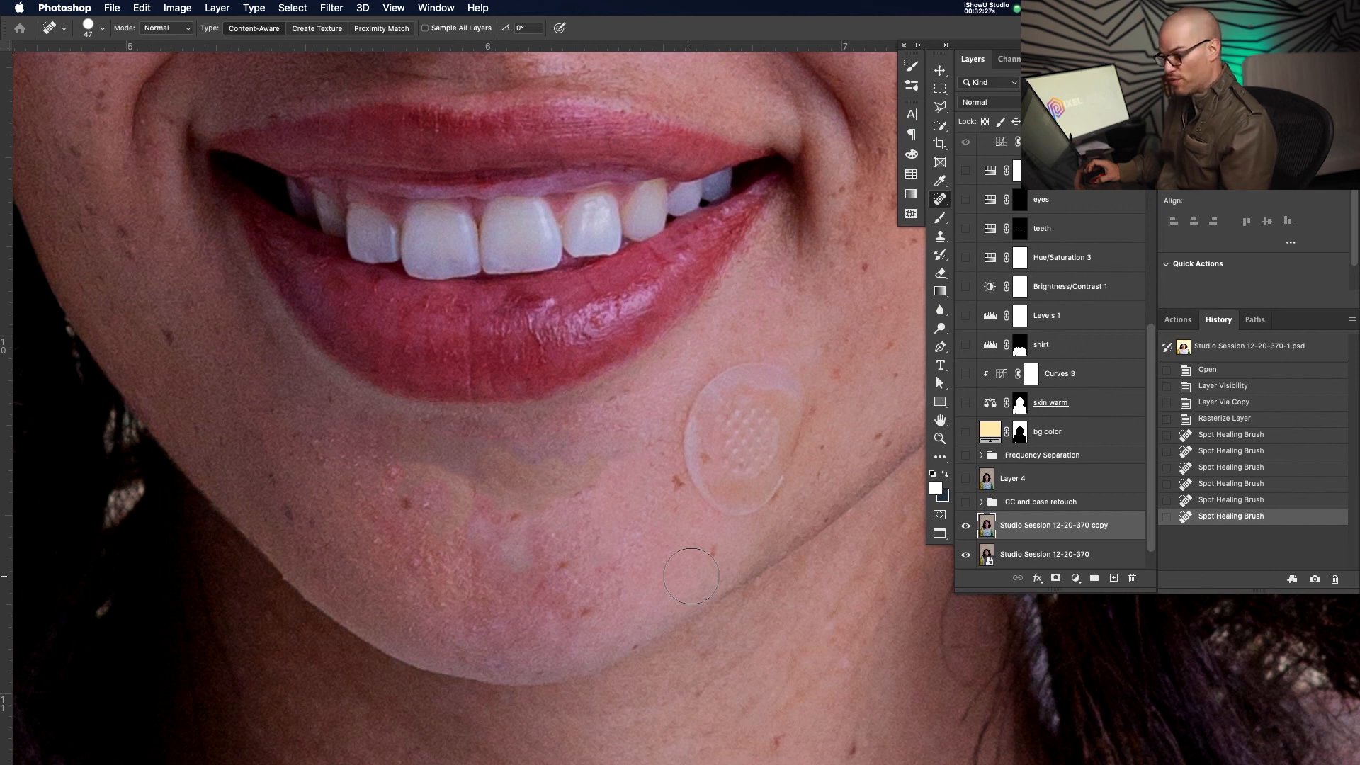
{"action": "key", "text": "super+z"}
{"action": "key", "text": "bracketleft"}
{"action": "key", "text": "bracketleft"}
{"action": "key", "text": "bracketleft"}
{"action": "key", "text": "bracketleft"}
{"action": "key", "text": "bracketleft"}
{"action": "key", "text": "bracketleft"}
{"action": "key", "text": "bracketleft"}
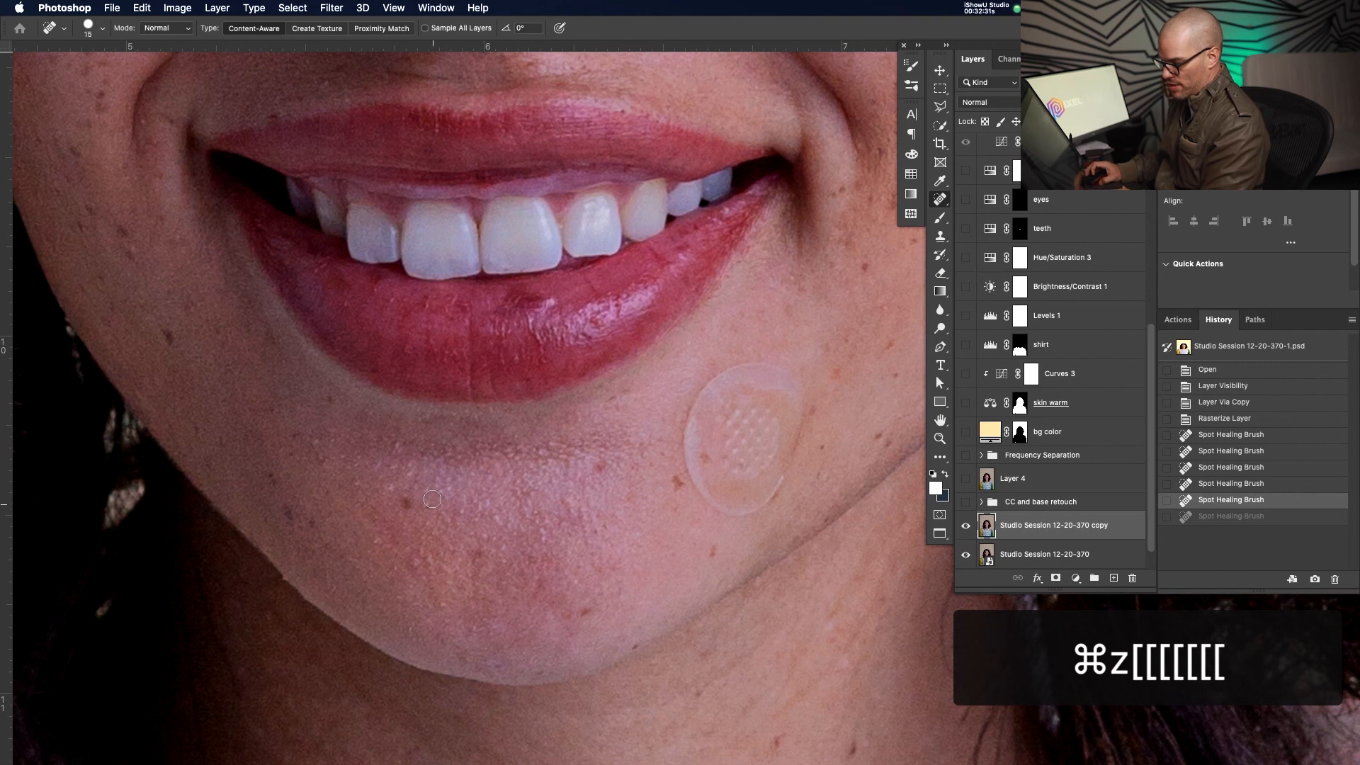
{"action": "left_click", "coordinate": [414, 564]}
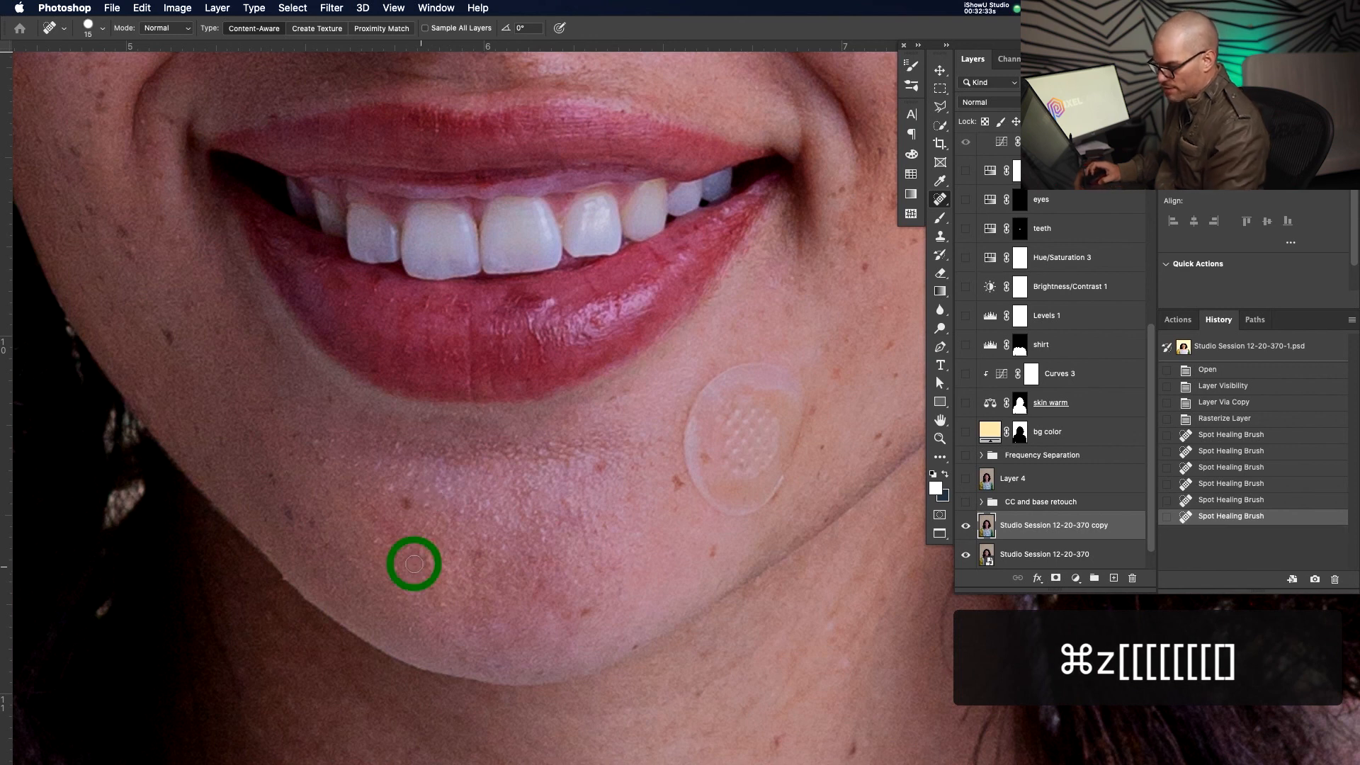
Heal two spots on the neck
{"action": "left_click_drag", "start_coordinate": [665, 471], "coordinate": [522, 322]}
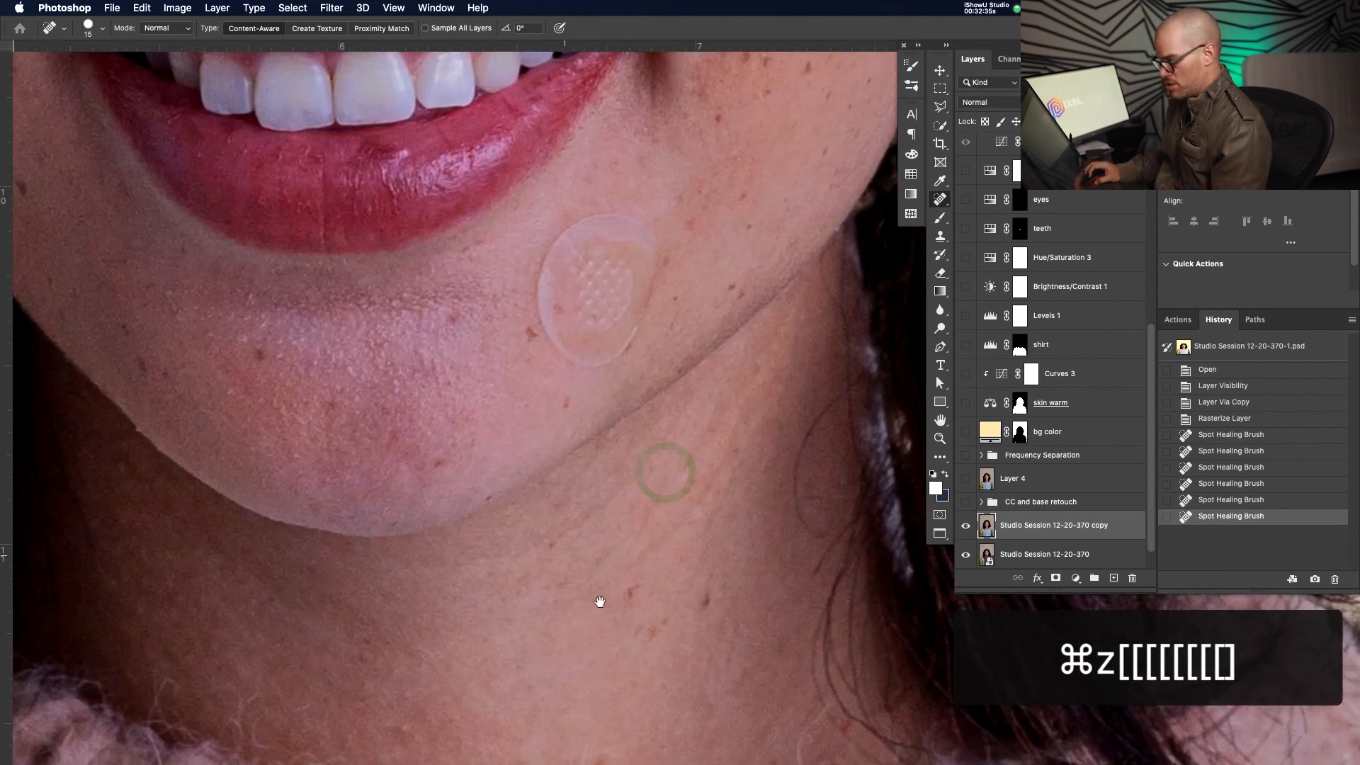
{"action": "left_click_drag", "start_coordinate": [552, 612], "coordinate": [631, 380]}
{"action": "left_click", "coordinate": [485, 498]}
{"action": "left_click", "coordinate": [484, 465]}
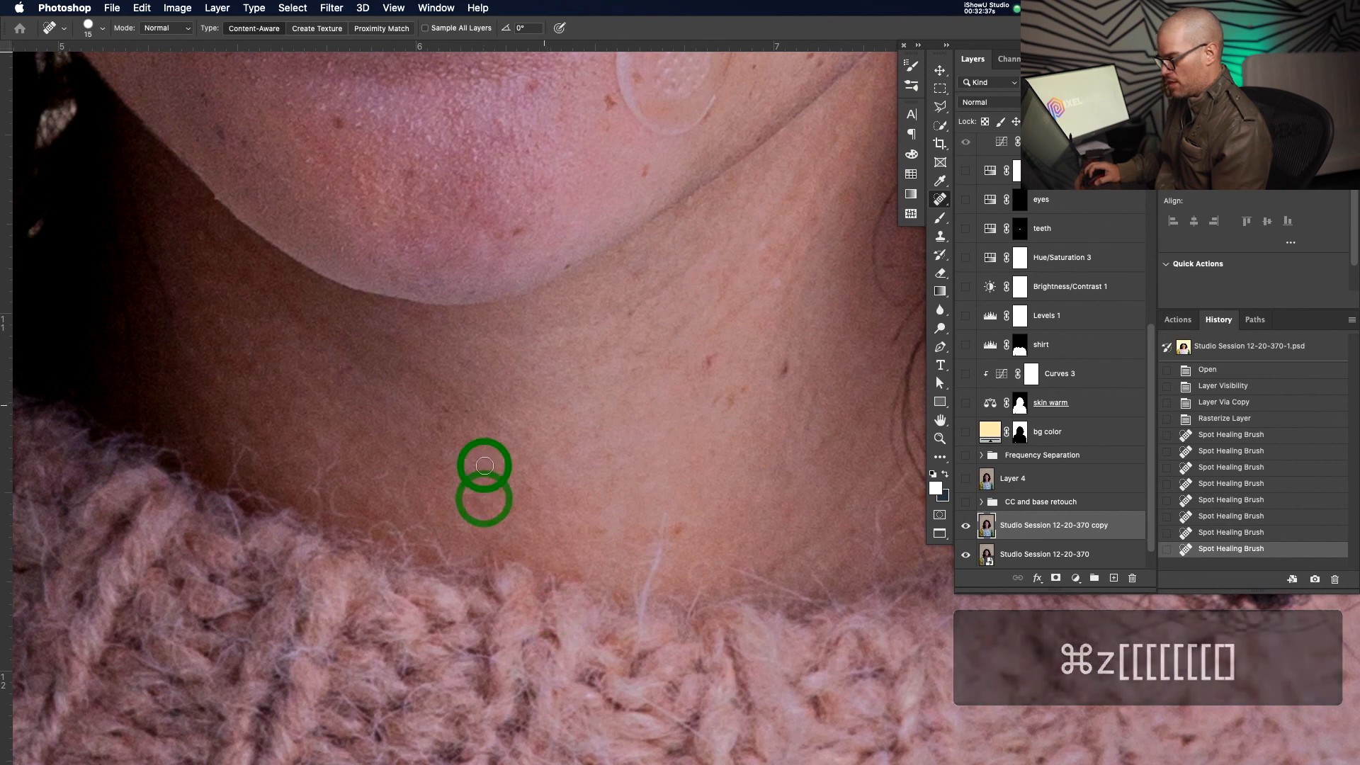
Heal the spots beside the nose and beside the mouth corner
{"action": "left_click_drag", "start_coordinate": [544, 404], "coordinate": [585, 592]}
{"action": "left_click_drag", "start_coordinate": [504, 473], "coordinate": [561, 502]}
{"action": "left_click_drag", "start_coordinate": [401, 326], "coordinate": [406, 407]}
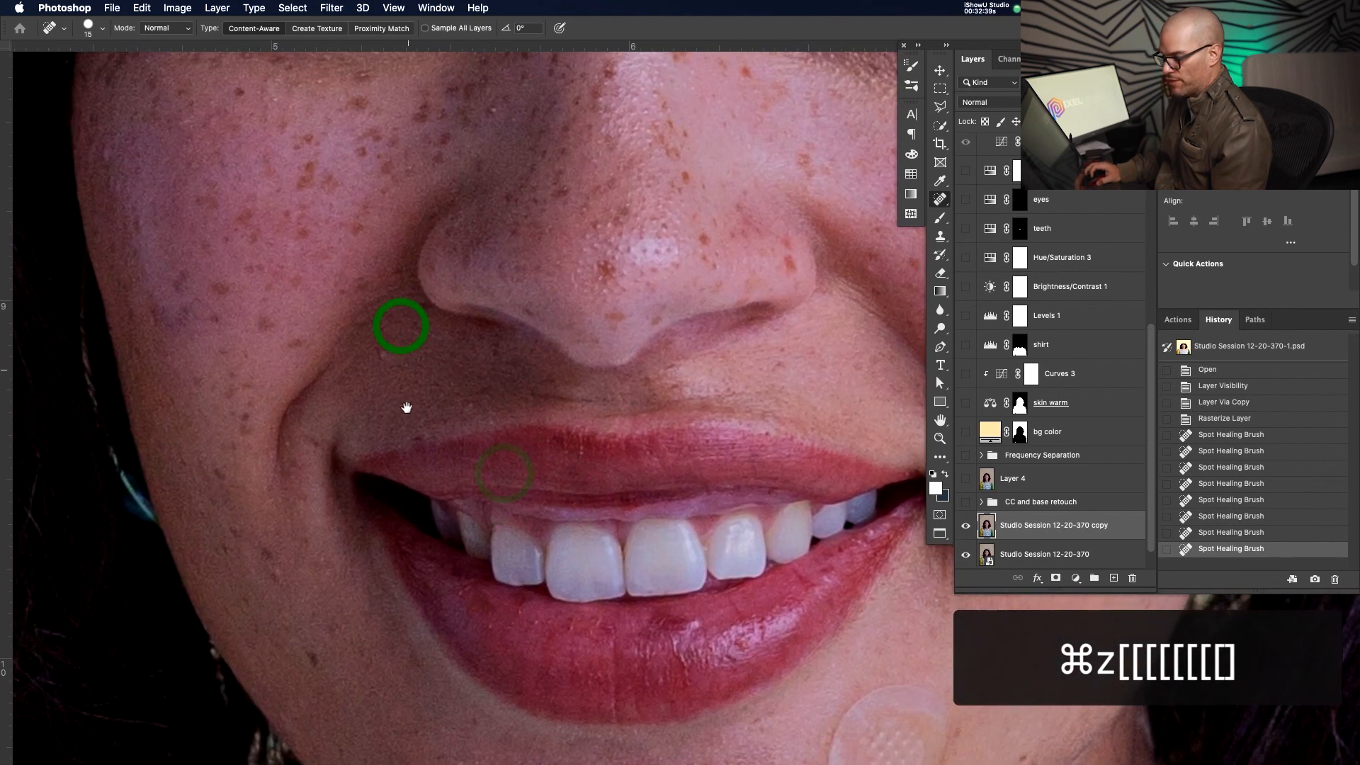
{"action": "left_click", "coordinate": [383, 356]}
{"action": "left_click", "coordinate": [286, 445]}
Heal four spots around the nose tip and one on the nose bridge
{"action": "left_click_drag", "start_coordinate": [473, 342], "coordinate": [456, 464]}
{"action": "left_click", "coordinate": [578, 347]}
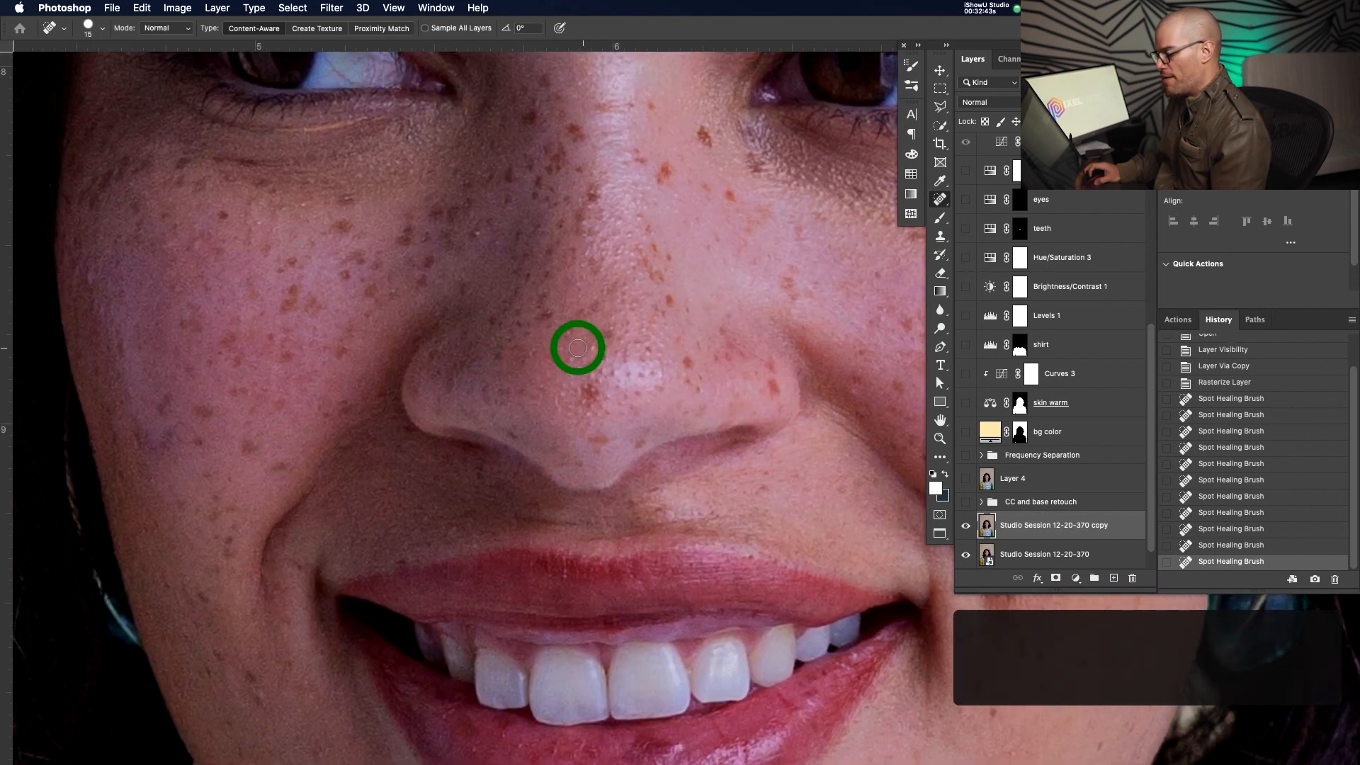
{"action": "left_click", "coordinate": [593, 347]}
{"action": "left_click", "coordinate": [566, 357]}
{"action": "left_click", "coordinate": [570, 379]}
{"action": "left_click", "coordinate": [476, 235]}
Heal a spot on the left cheek and one below the eyebrow
{"action": "left_click_drag", "start_coordinate": [559, 241], "coordinate": [611, 453]}
{"action": "left_click", "coordinate": [140, 499]}
{"action": "left_click_drag", "start_coordinate": [249, 222], "coordinate": [273, 316]}
{"action": "left_click", "coordinate": [236, 264]}
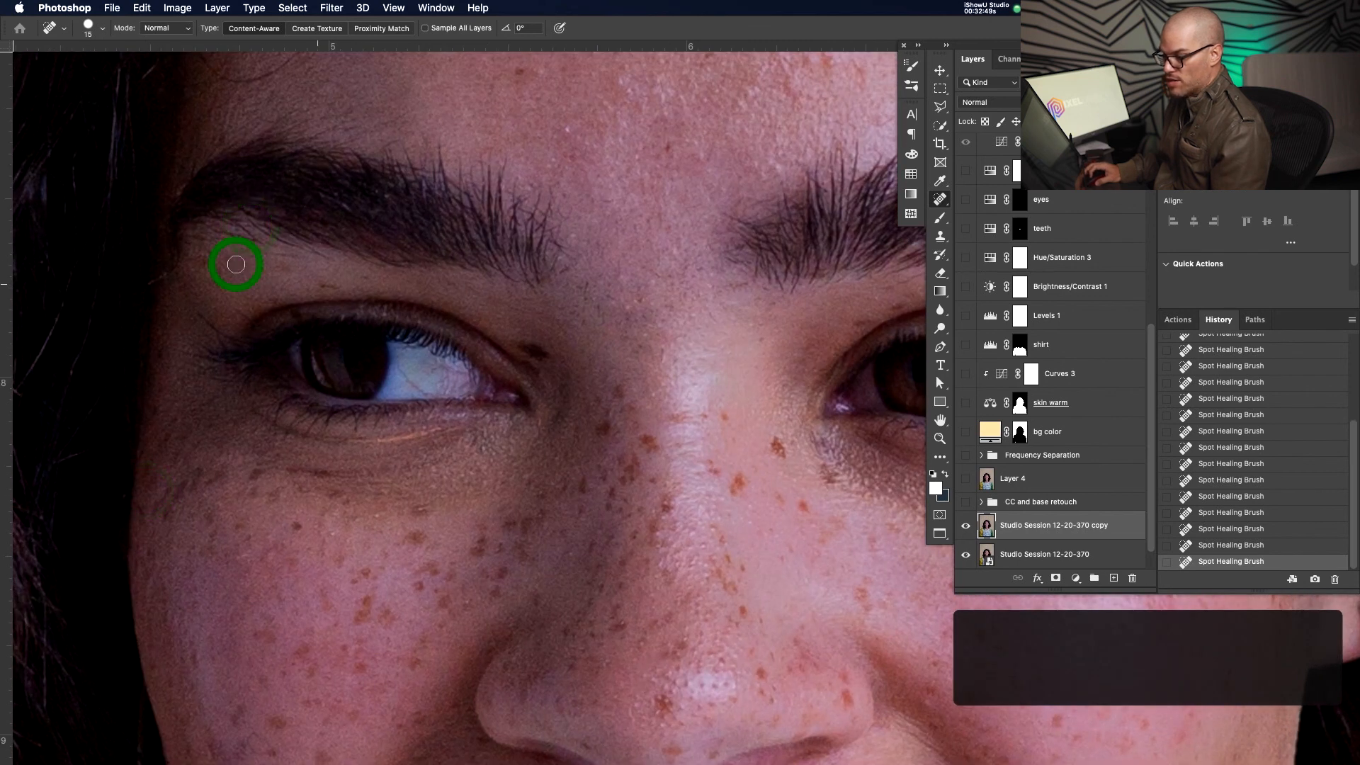
Heal the marks between the brows, near the inner eye corner and on the nose bridge
{"action": "left_click_drag", "start_coordinate": [578, 333], "coordinate": [594, 540]}
{"action": "left_click_drag", "start_coordinate": [534, 358], "coordinate": [540, 431]}
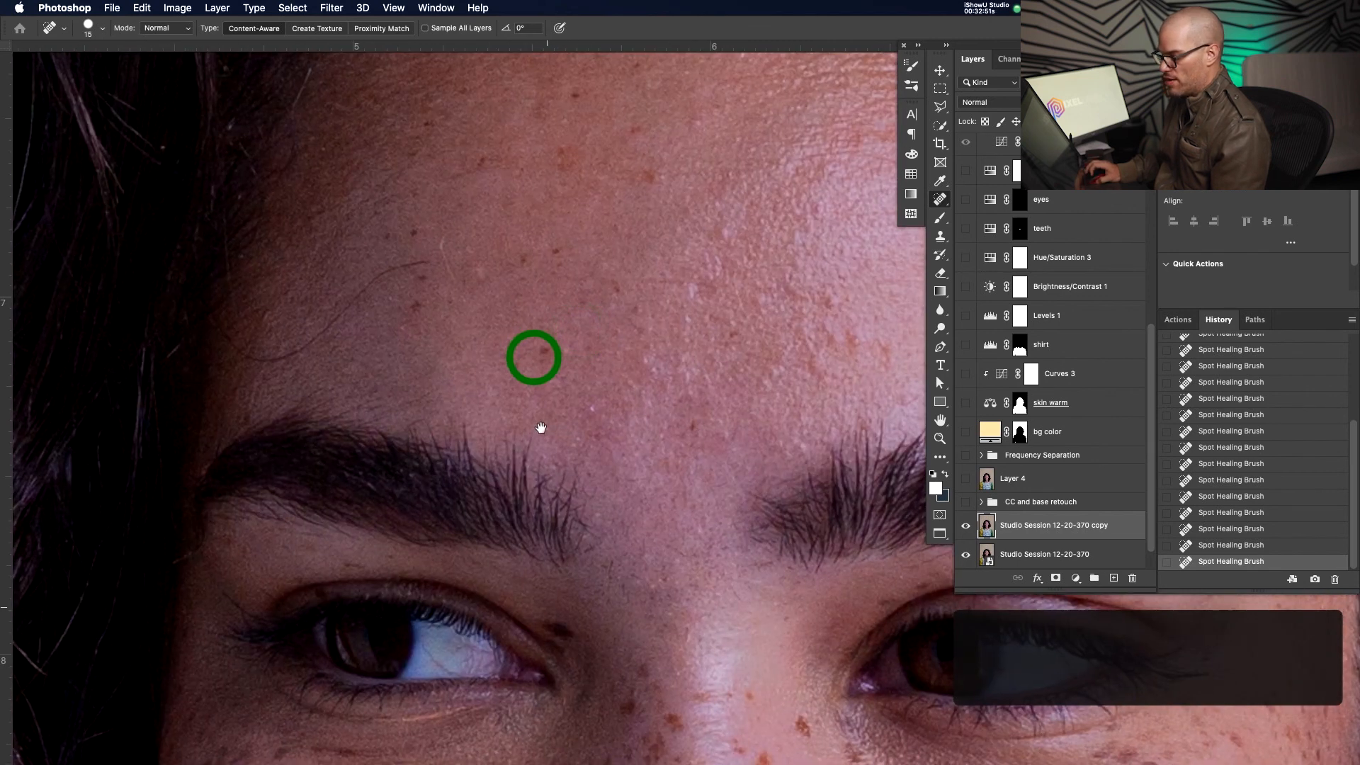
{"action": "left_click", "coordinate": [549, 615]}
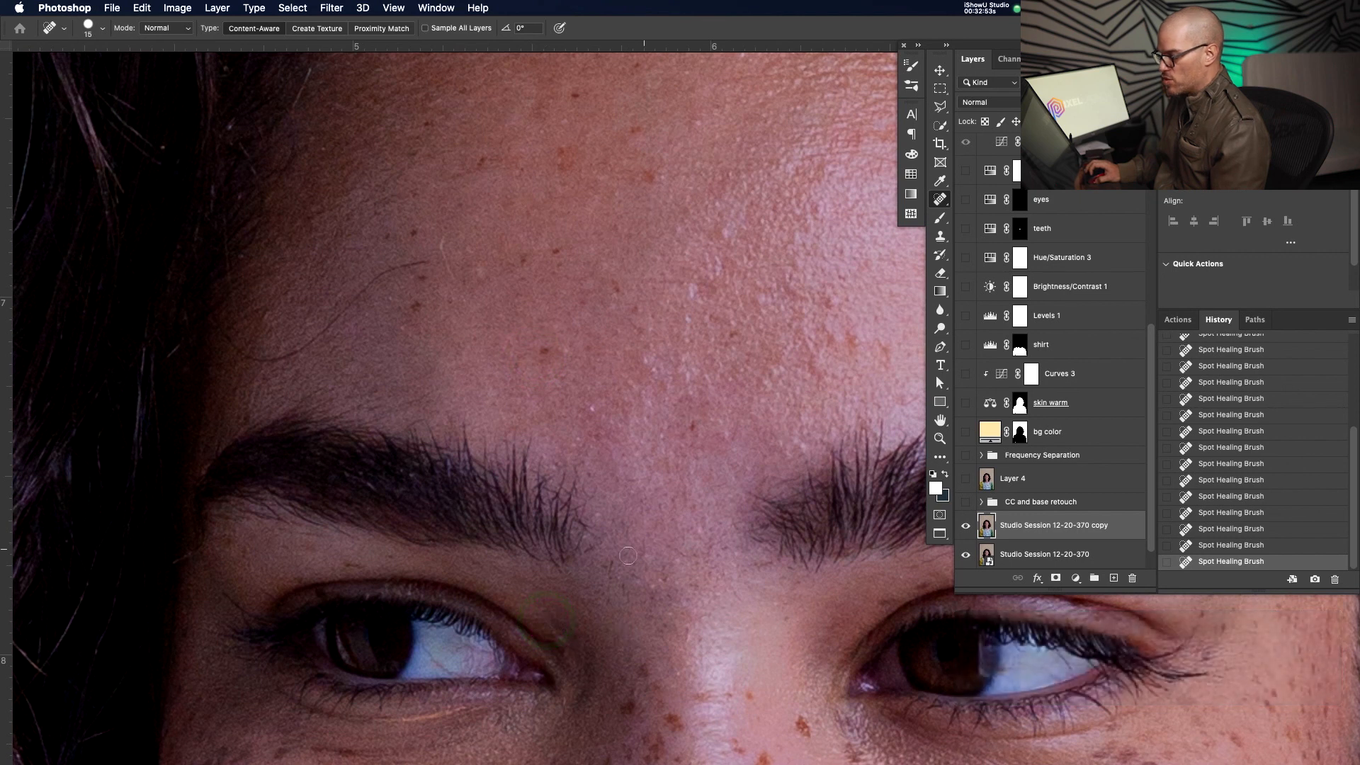
{"action": "left_click_drag", "start_coordinate": [616, 592], "coordinate": [639, 536]}
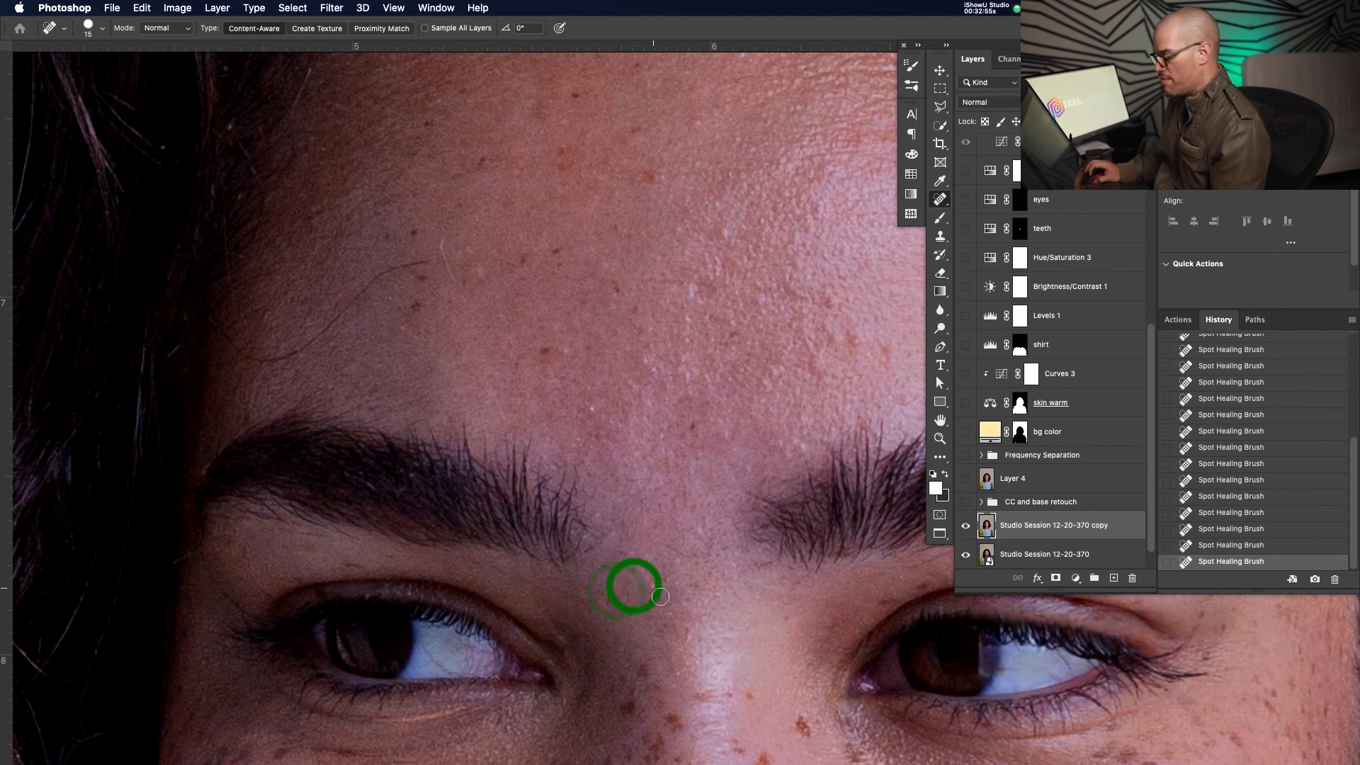
{"action": "left_click", "coordinate": [656, 593]}
{"action": "left_click", "coordinate": [672, 575]}
{"action": "left_click", "coordinate": [686, 631]}
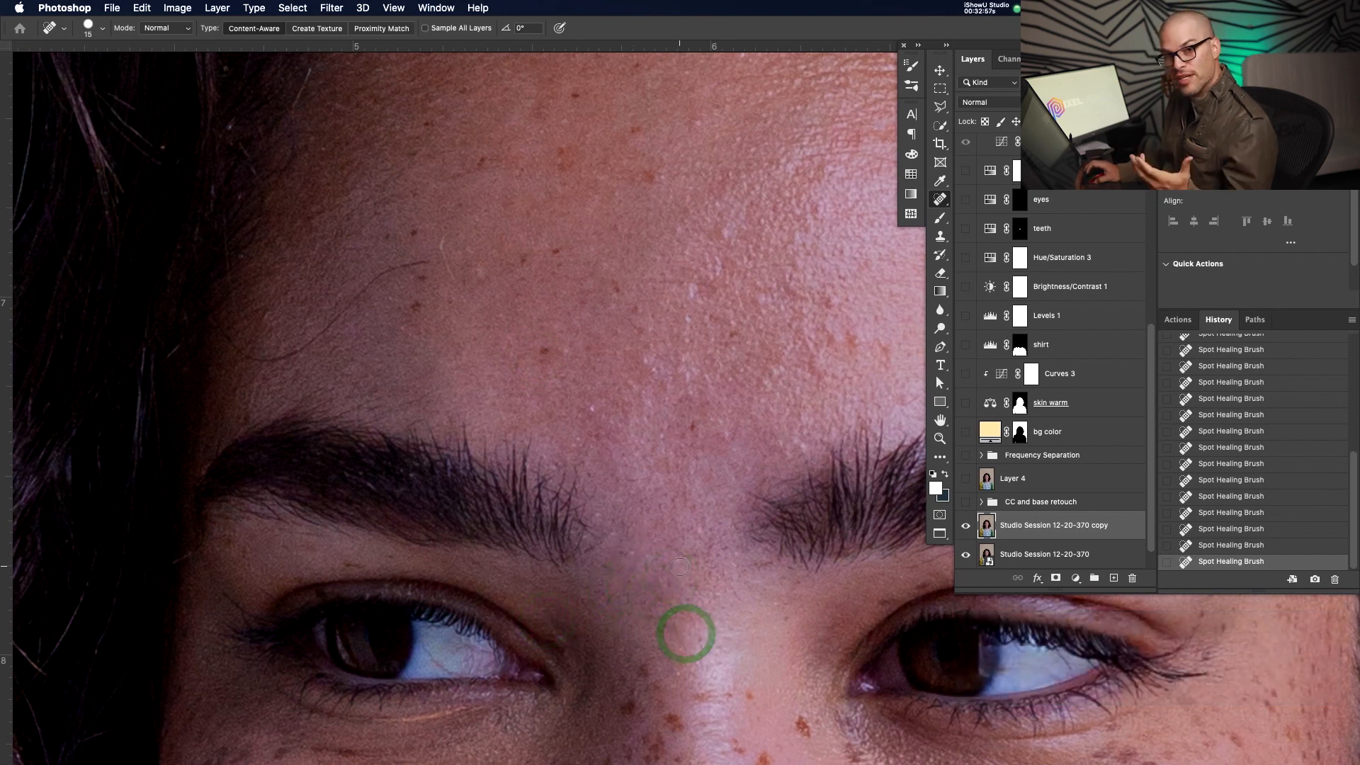
Fit the whole image on screen, then zoom in and reposition to view the face
{"action": "key", "text": "super+0"}
{"action": "key", "text": "z"}
{"action": "left_click_drag", "start_coordinate": [752, 414], "coordinate": [819, 400]}
{"action": "left_click_drag", "start_coordinate": [717, 371], "coordinate": [748, 425]}
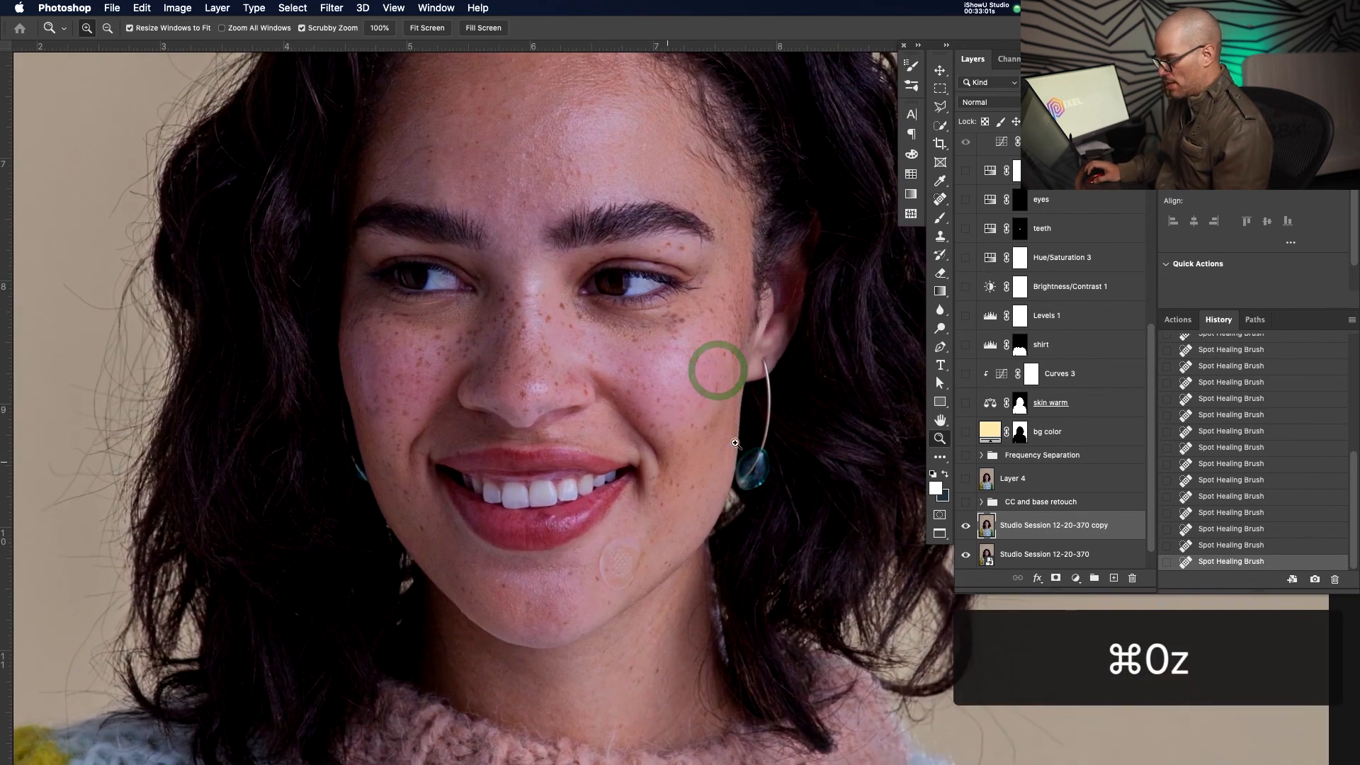
{"action": "key", "text": "v"}
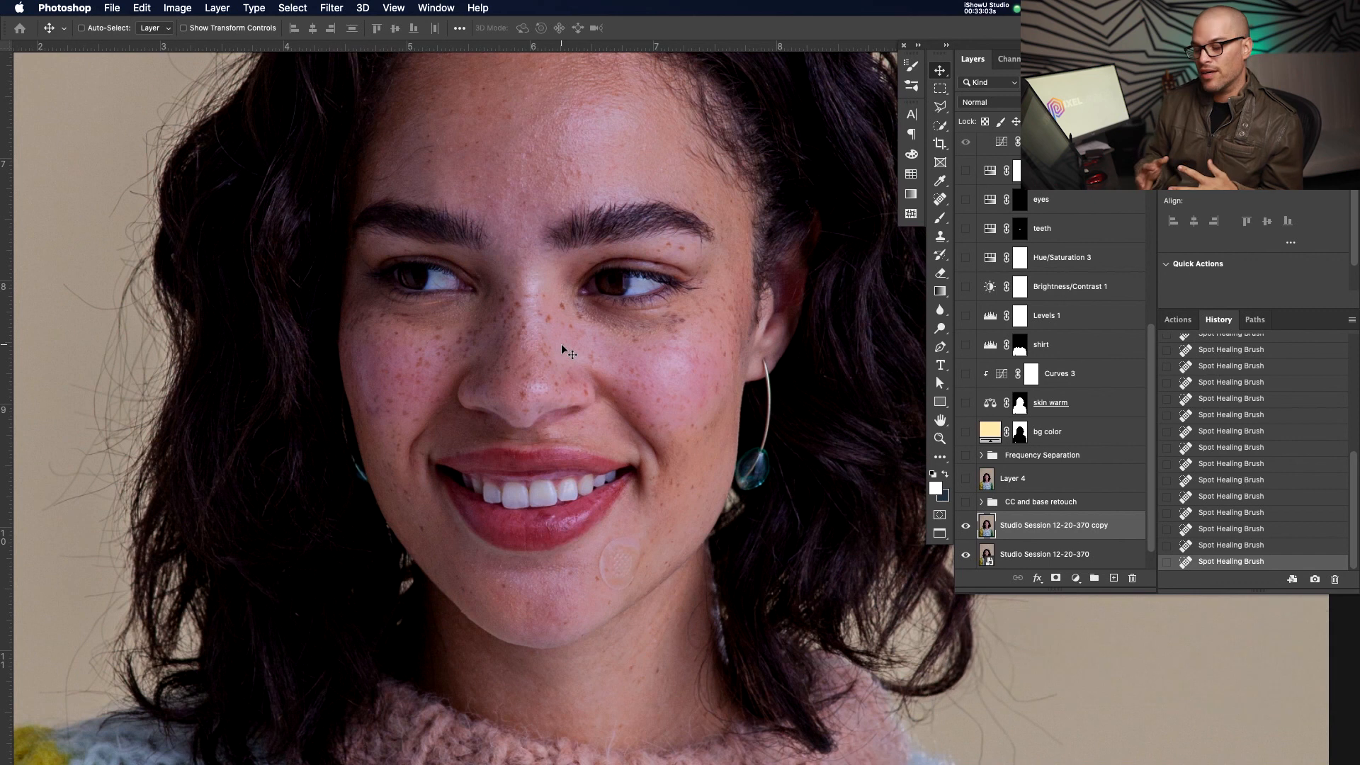